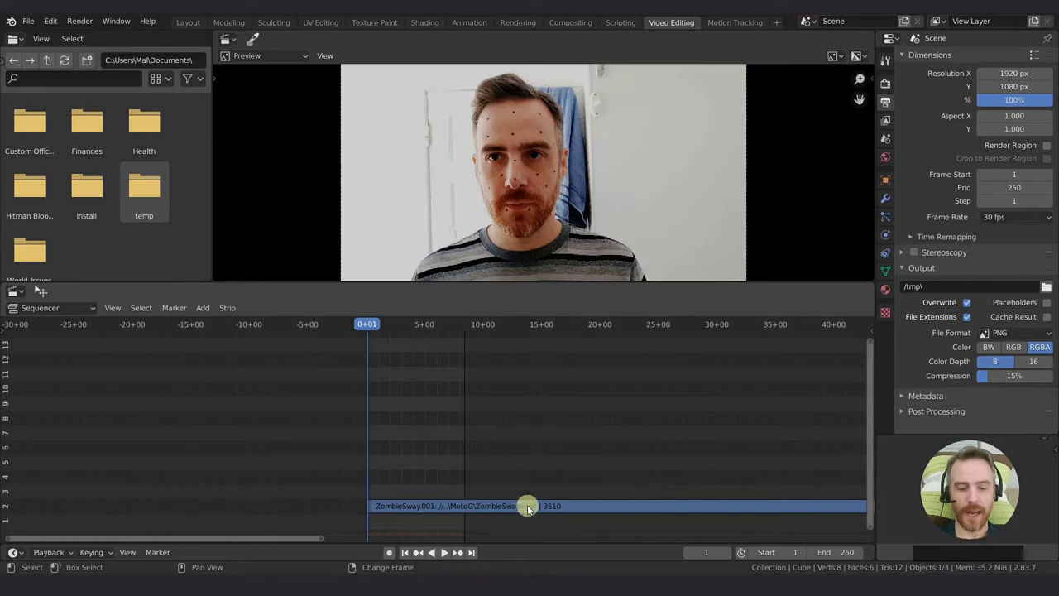
- Trim the end of the ZombieSway strip to frame 1578 by snapping its end handle to the playhead
mouse_move(709, 477)
middle_mouse_down("ctrl")
mouse_move(756, 477)
mouse_move(703, 487)
middle_mouse_up("ctrl")
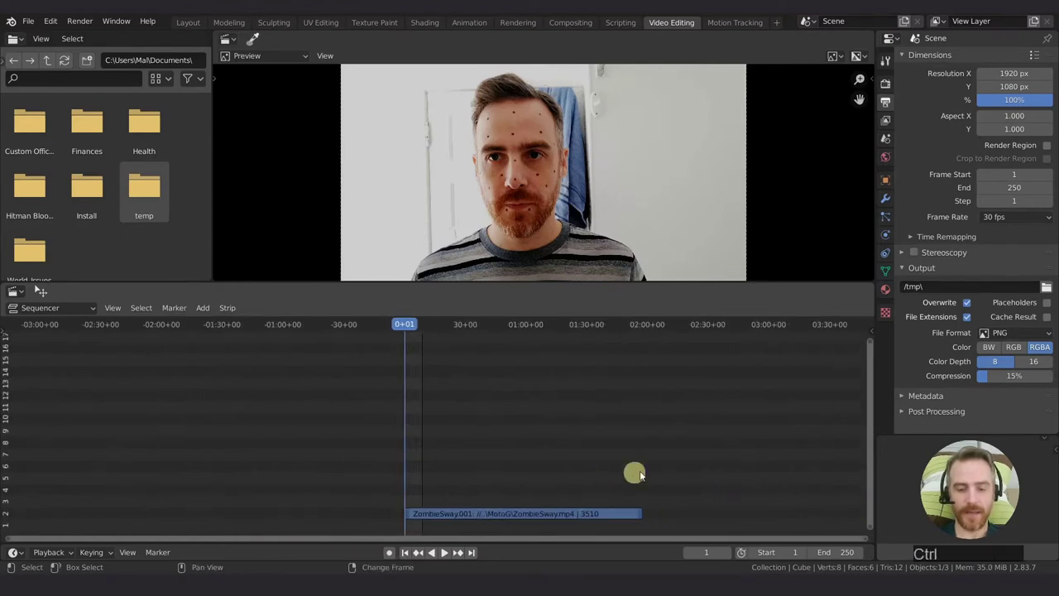
right_click_drag(583, 473, 509, 468)
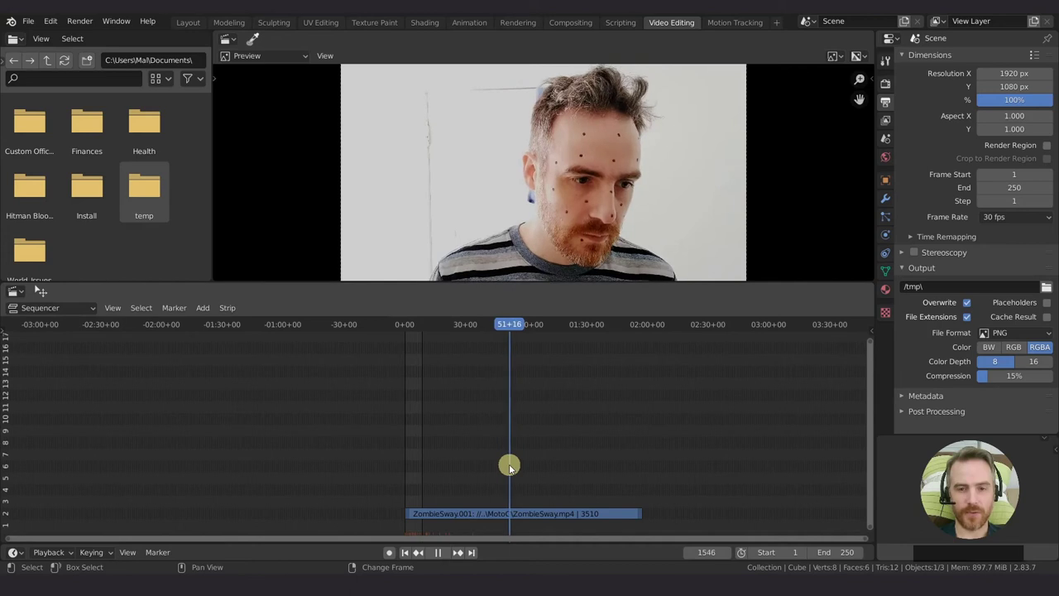
key("space")
left_click(577, 513)
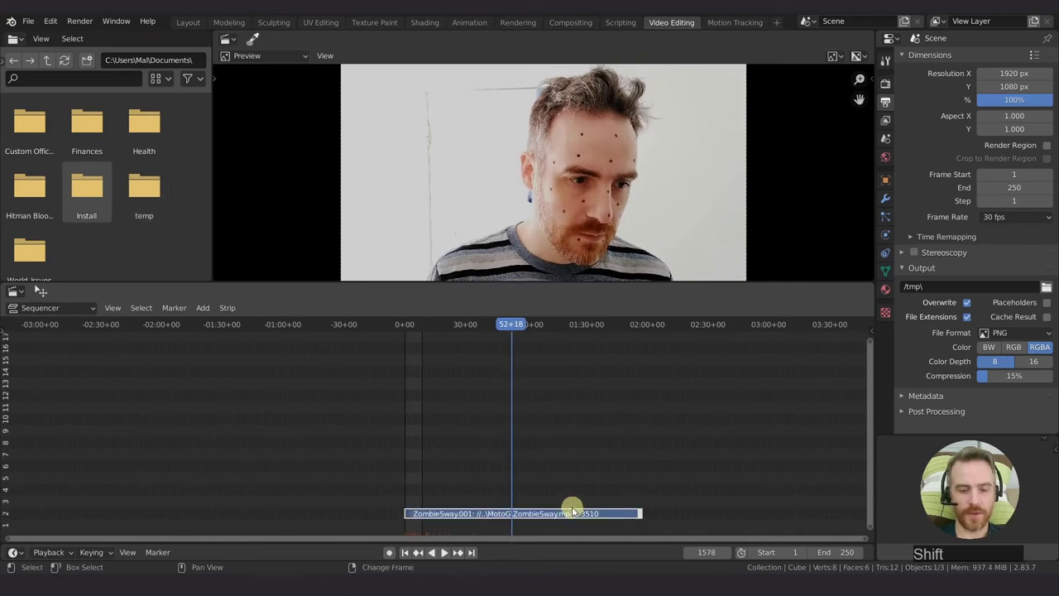
key("shift+s")
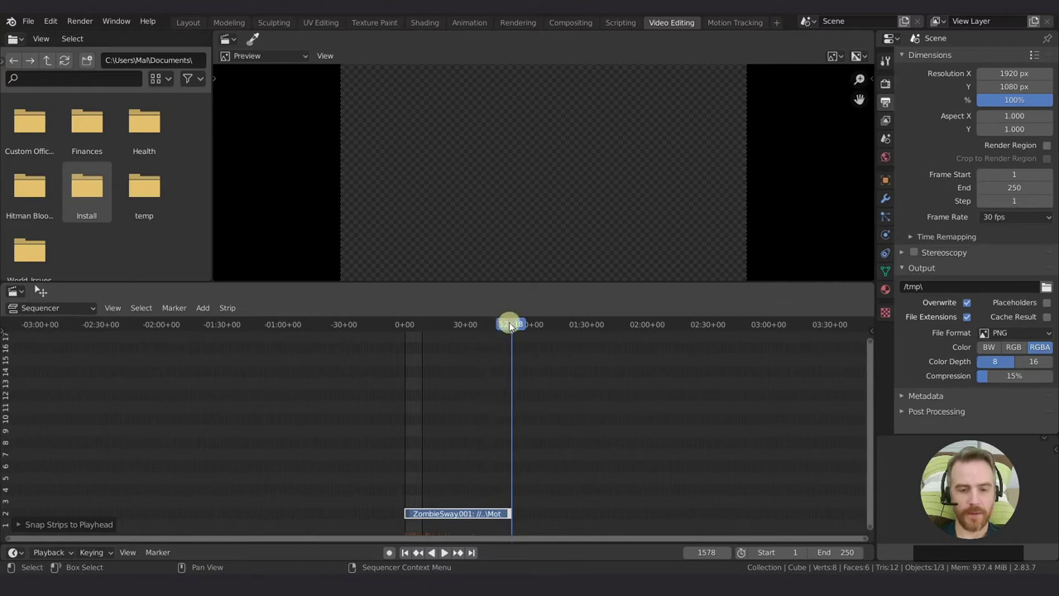
- Find an earlier start point in the footage and trim the beginning of the ZombieSway strip to frame 1341
key("shift+ctrl+space")
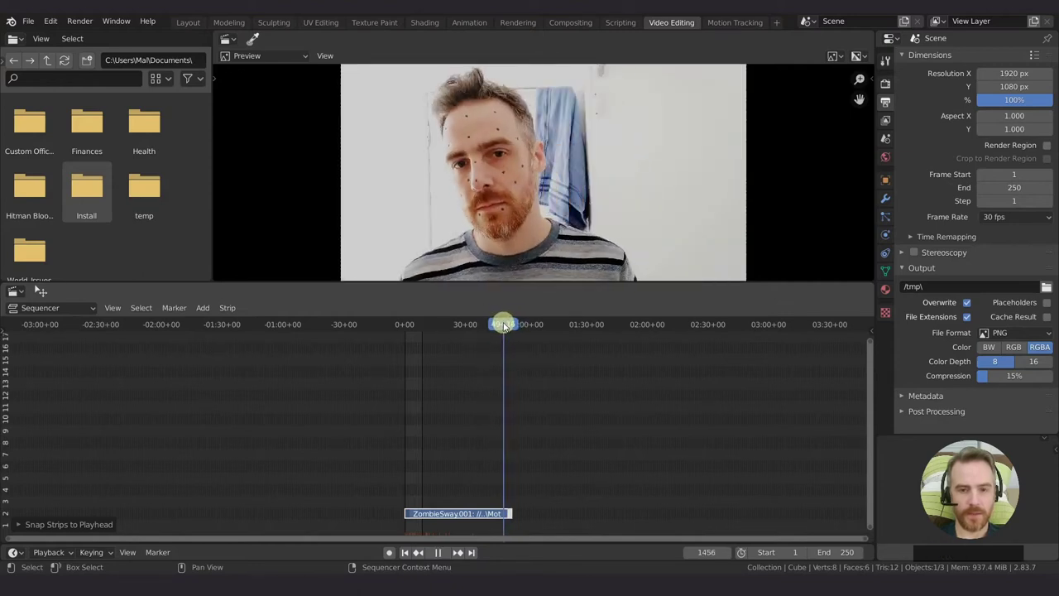
left_click_drag(502, 325, 494, 323)
key("space")
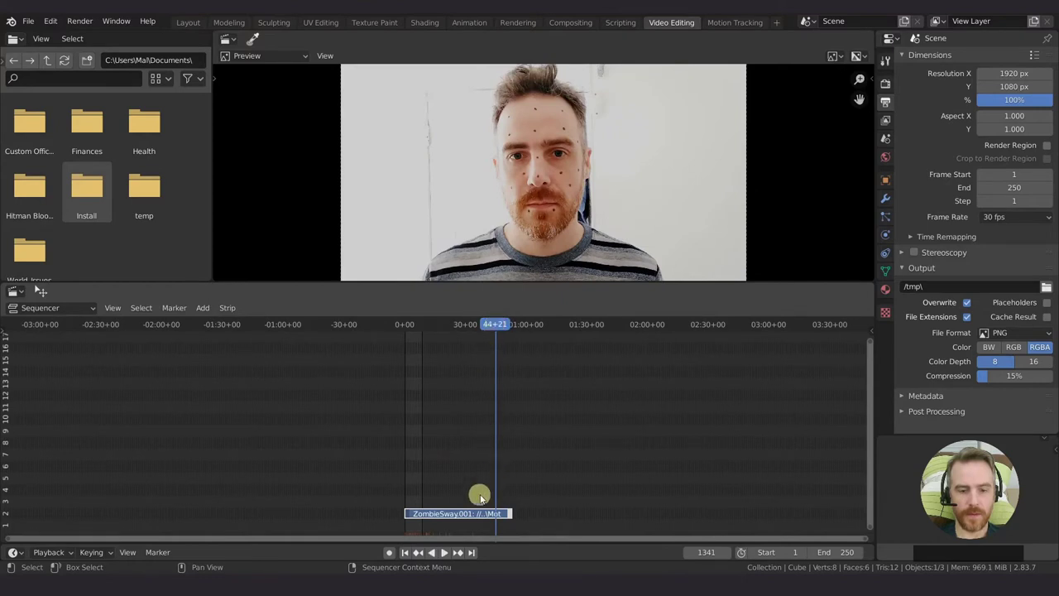
left_click(414, 507)
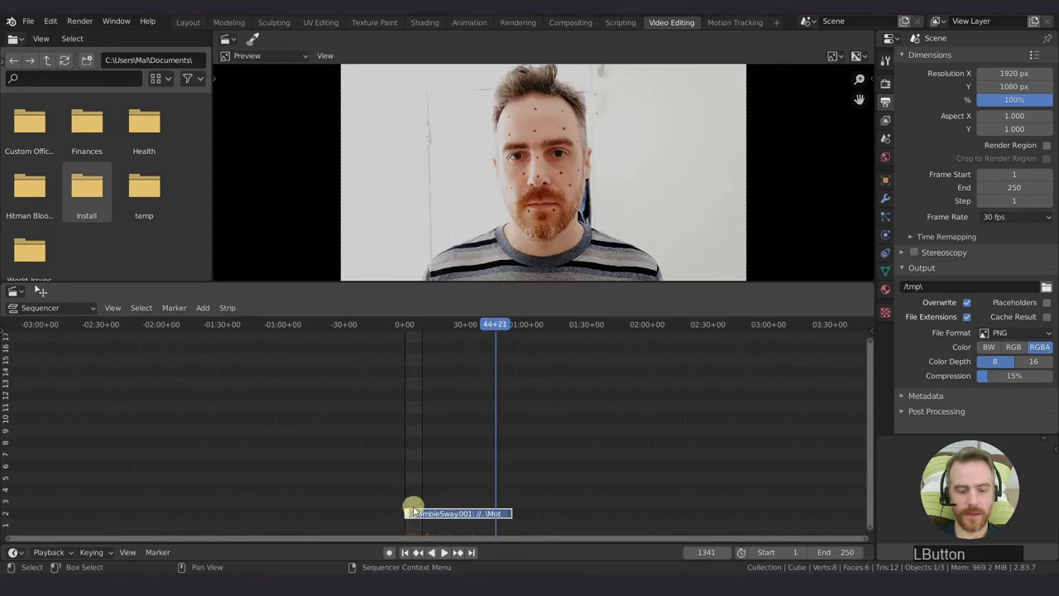
key("shift+s")
- Select the whole trimmed strip and move it so that it starts at frame 1
left_click_drag(480, 487, 535, 532)
key("g")
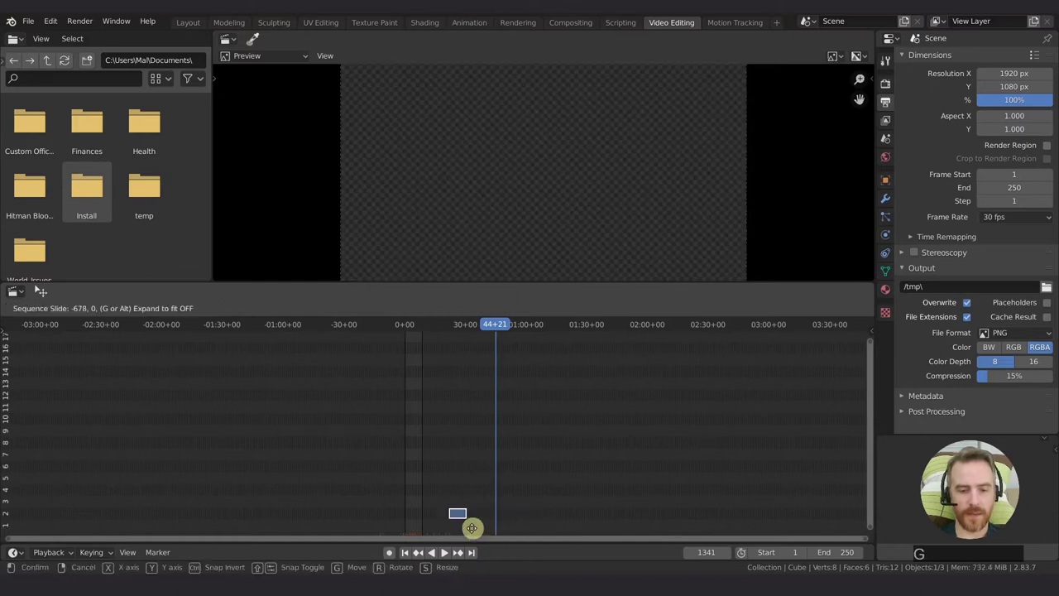
left_click(470, 521)
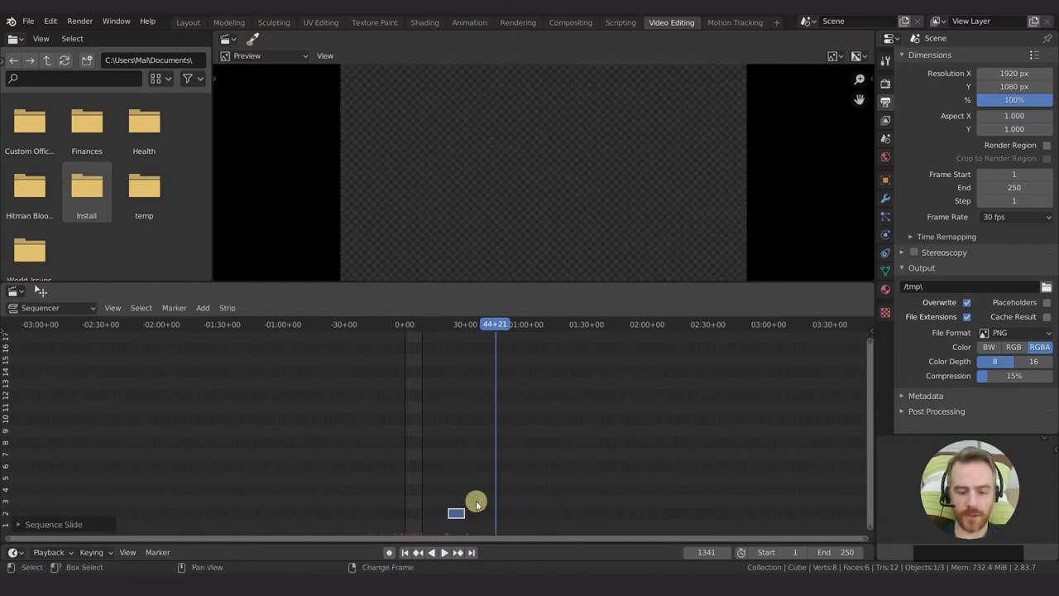
key("shift+Left")
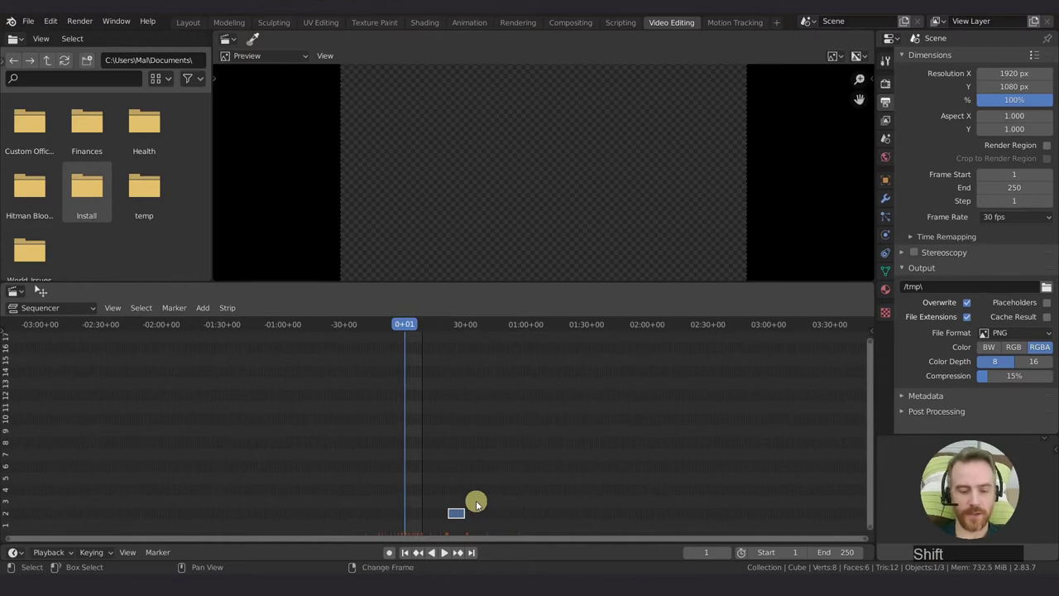
key("shift+s")
- Move the trimmed strip up to channel 7 without shifting it in time
middle_click_drag(416, 510, 452, 496)
key("g")
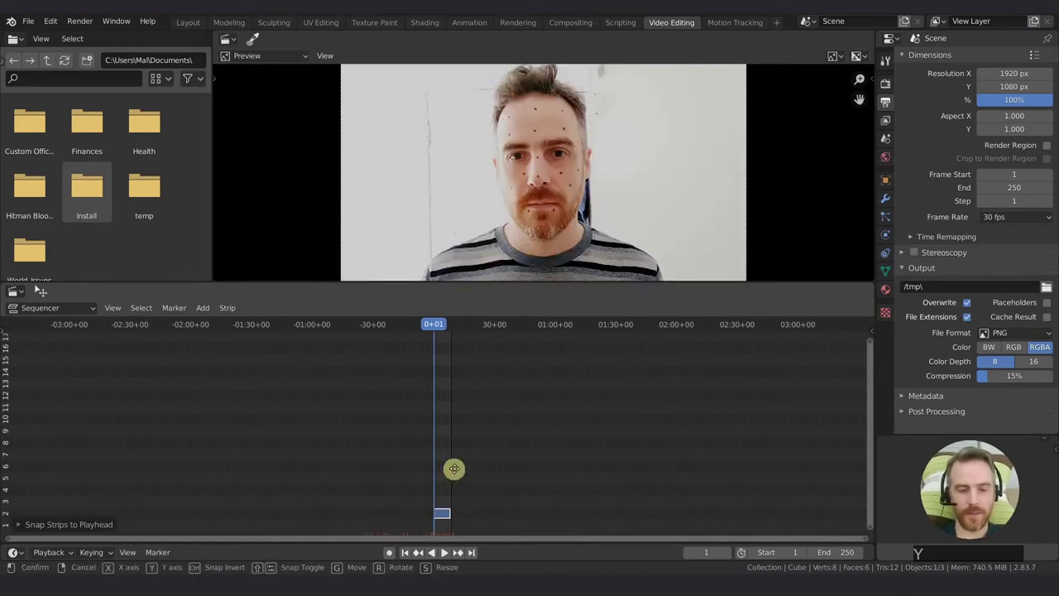
left_click(444, 442)
middle_click_drag(444, 442, 402, 402)
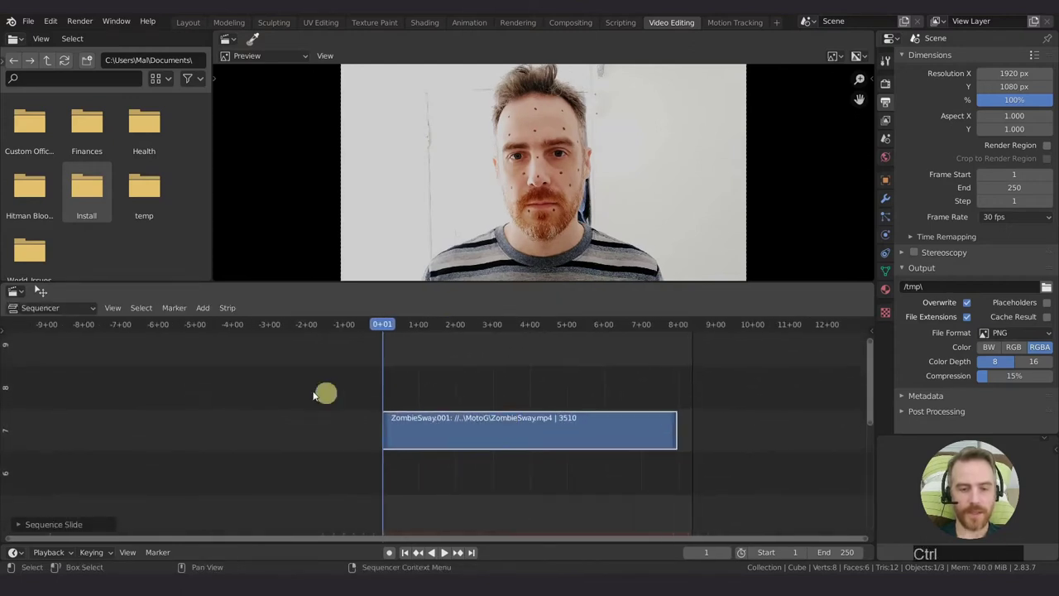
middle_click_drag(454, 440, 421, 456)
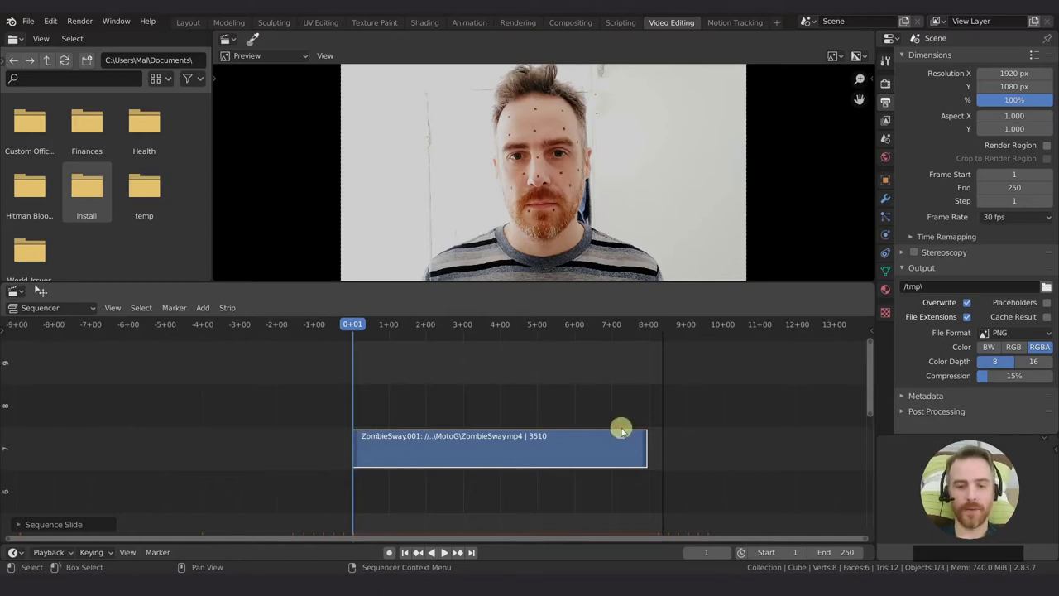
- Show the sequencer timeline in frames and set the scene's end frame to the strip's end at 238
key("Page_Up")
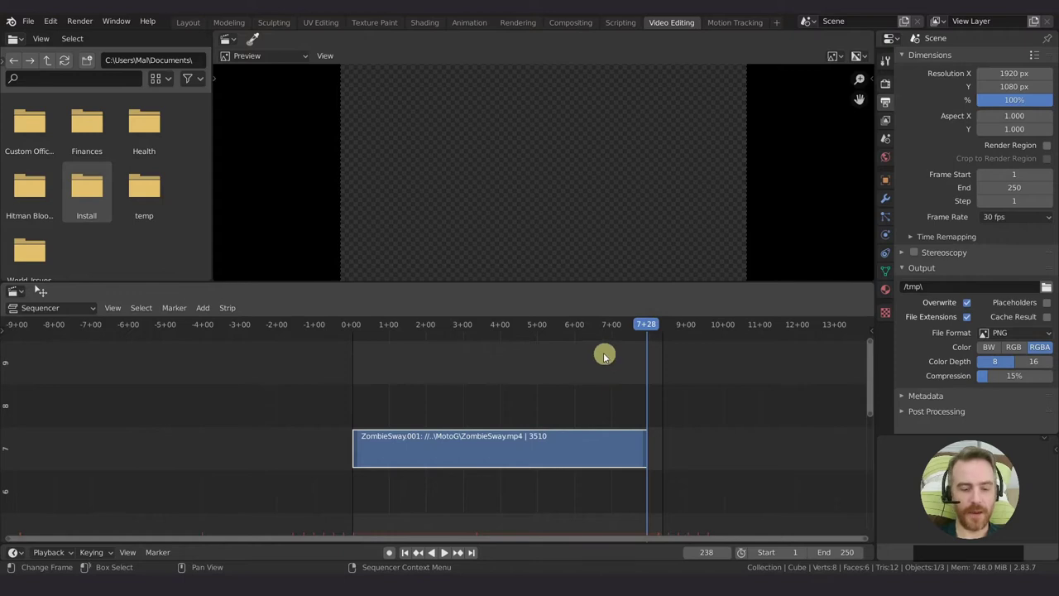
key("ctrl+t")
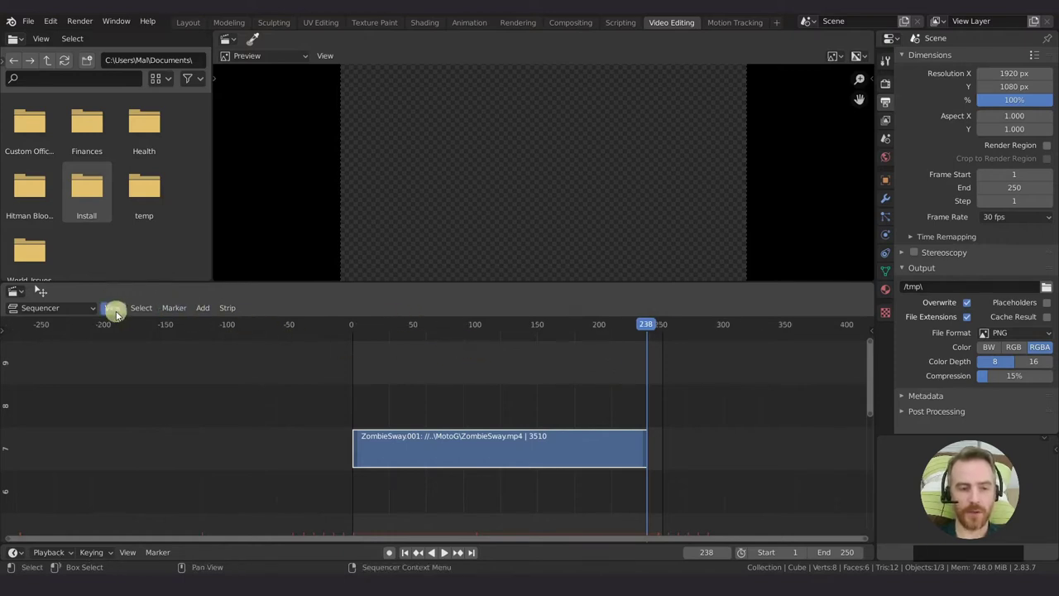
left_click(113, 308)
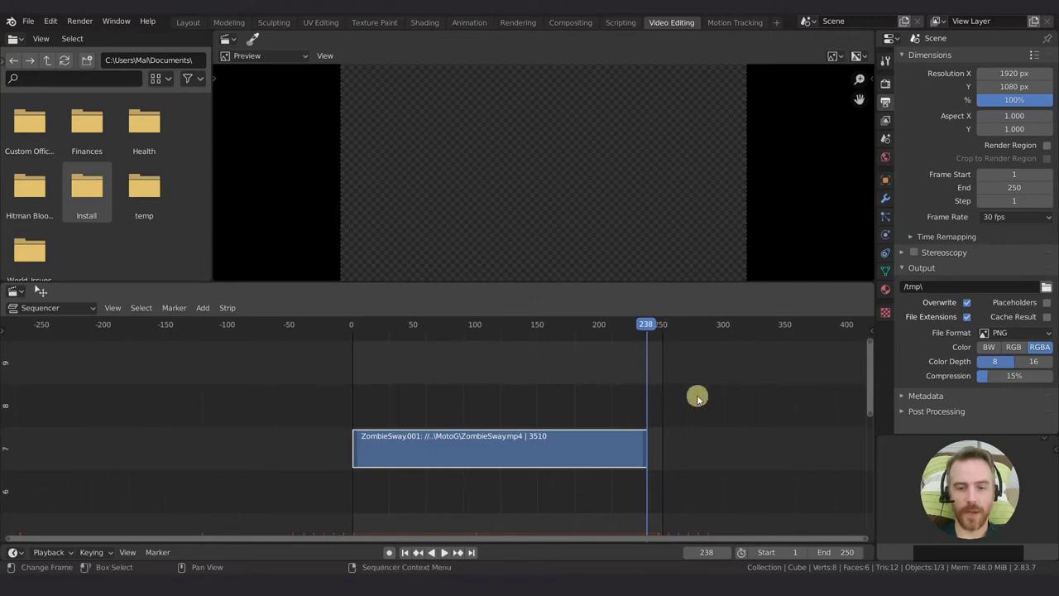
key("ctrl+End")
left_click(635, 426)
key("shift+Left")
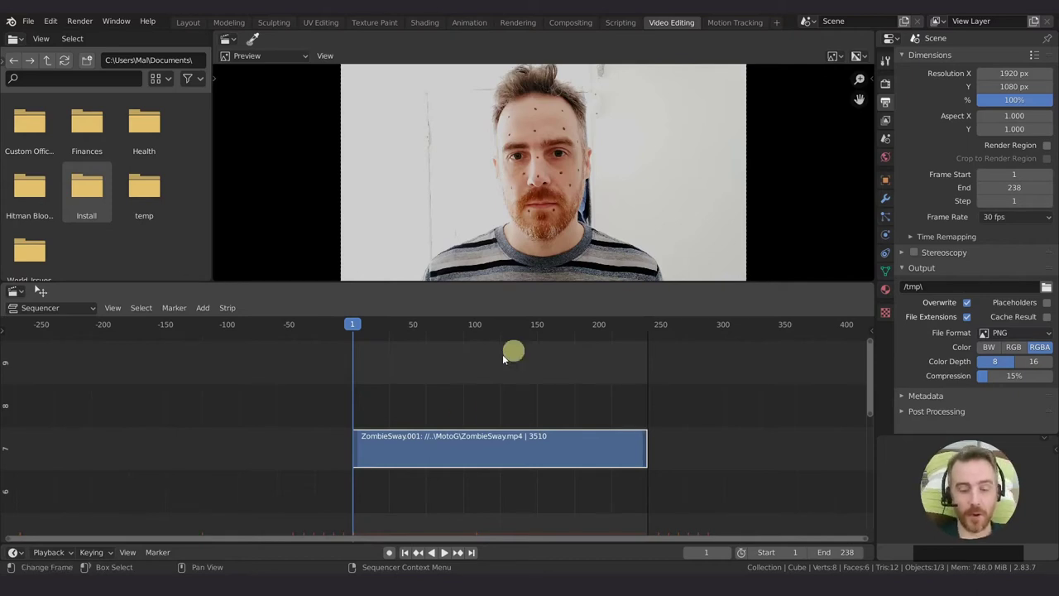
- Render frame 1 in the Rendering workspace and turn off Compositing in the output's post-processing options, keeping Sequencer enabled
left_click(518, 23)
key("F12")
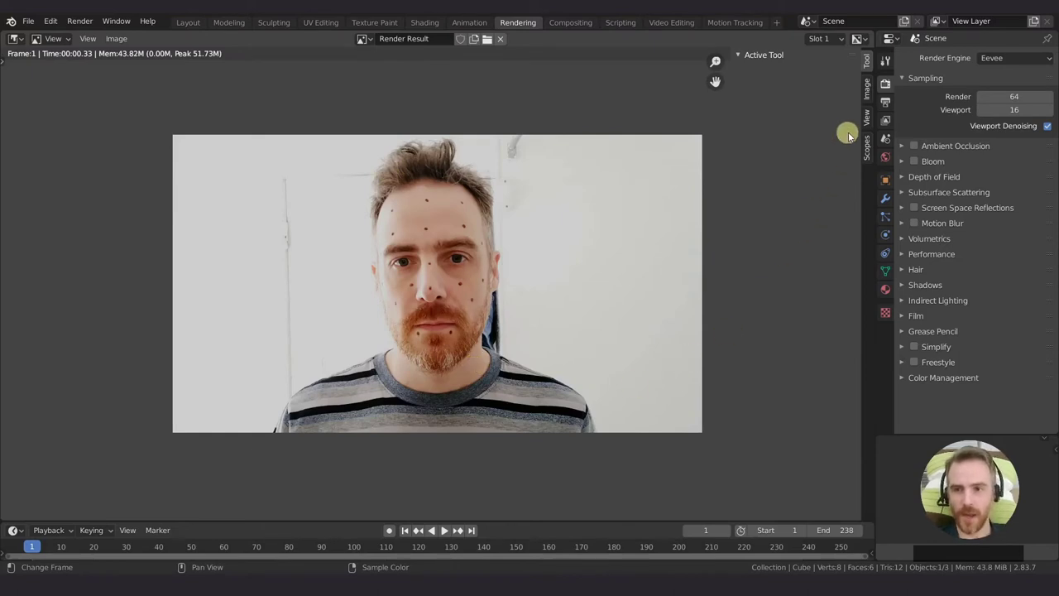
left_click(885, 103)
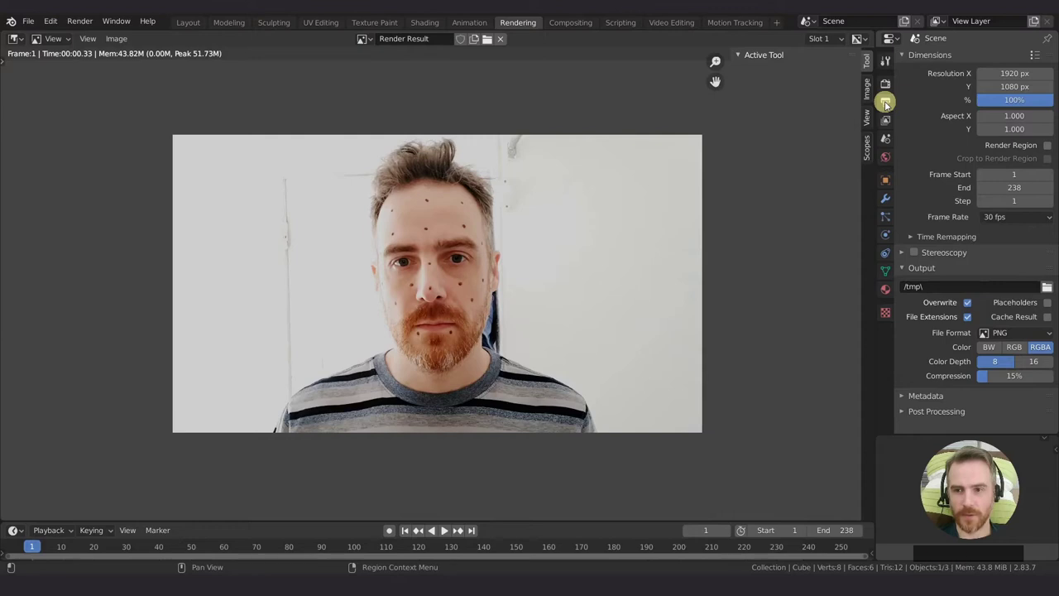
left_click(930, 412)
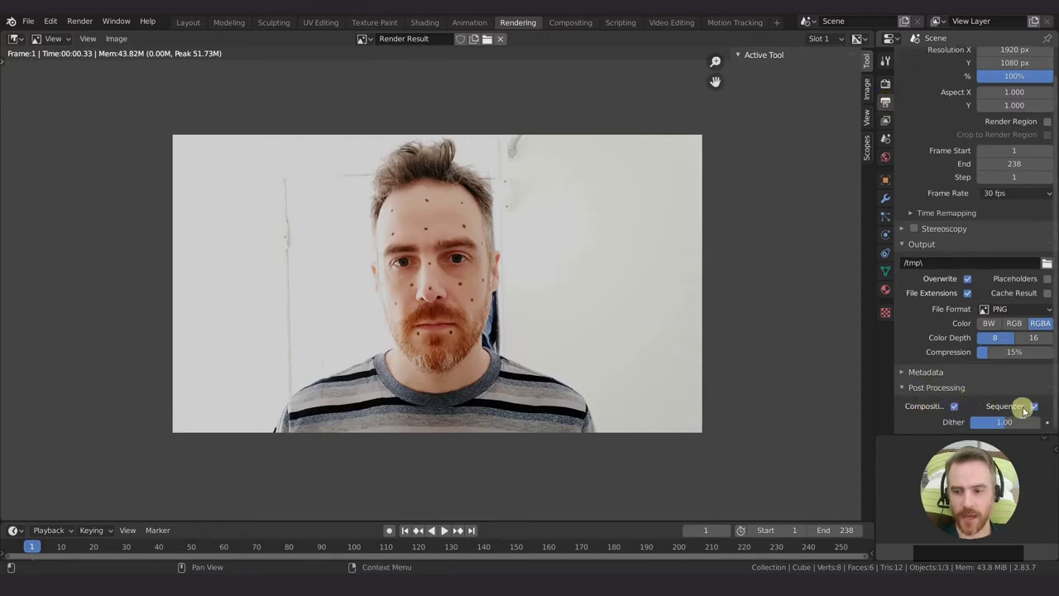
left_click(951, 407)
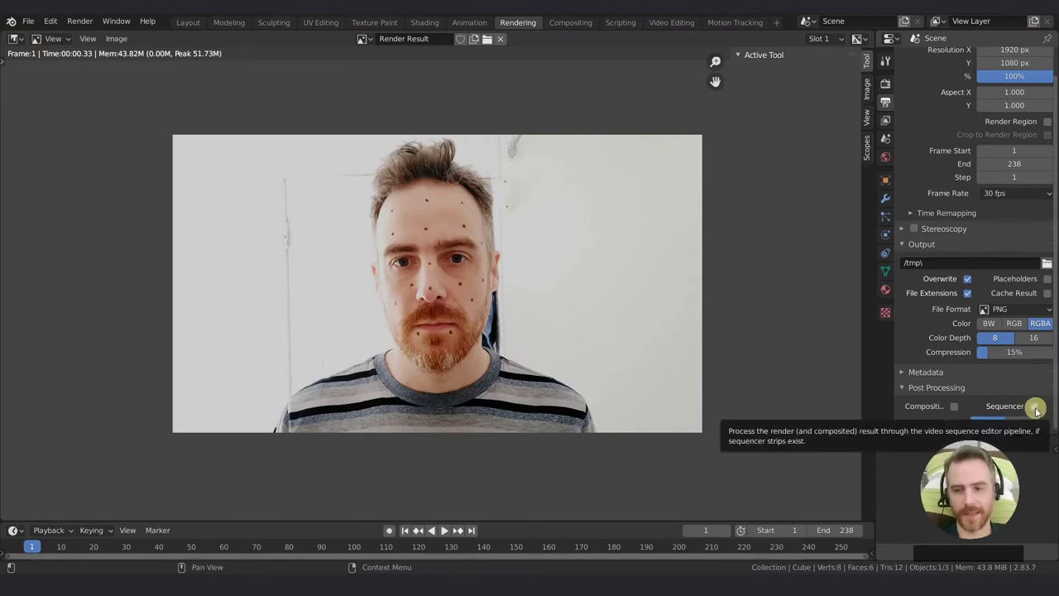
- Set the render output path to //imsq/ZombieTeeth_bkgr_01/zt_bkgr_01_
left_click(947, 262)
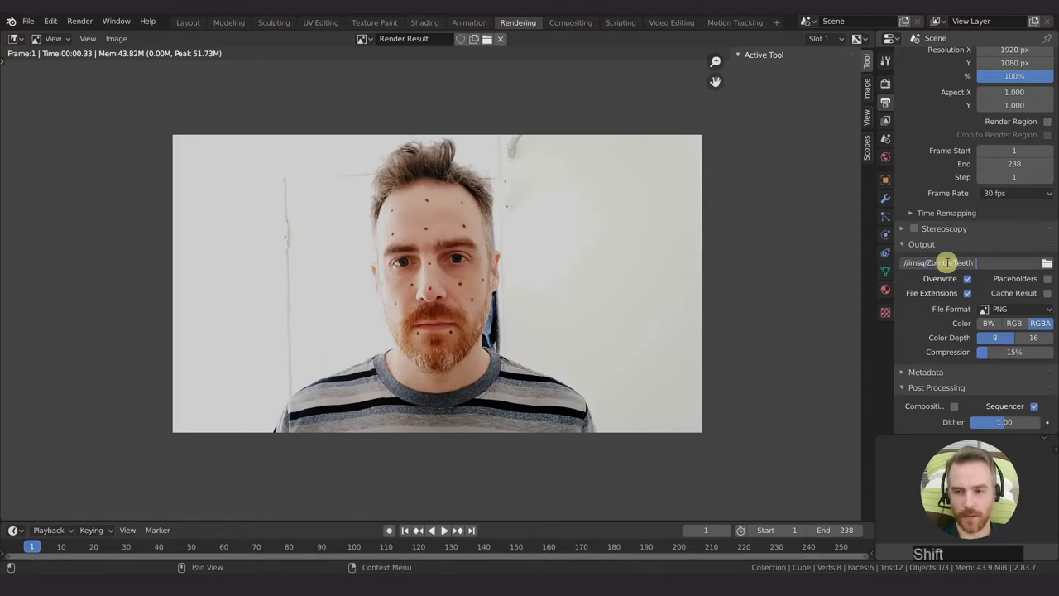
type("/zt_bkgr_01_")
key("Return")
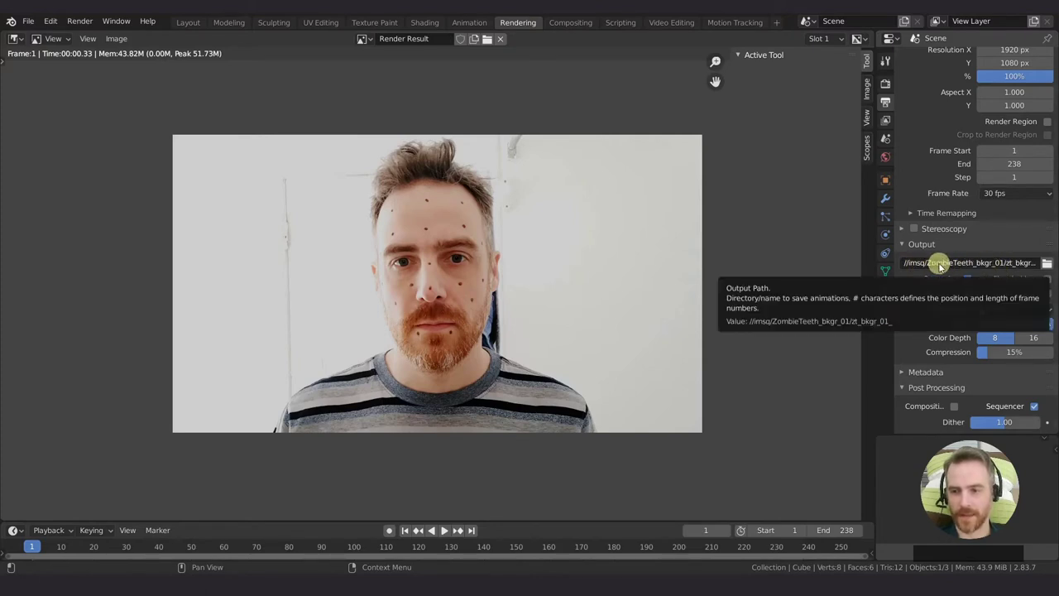
left_click(1020, 262)
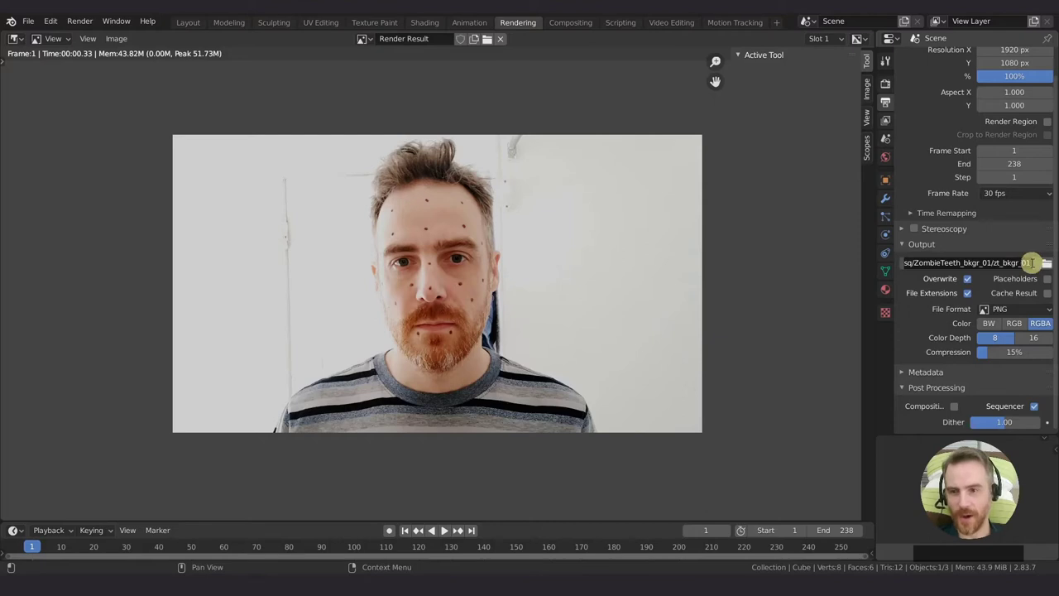
left_click(1029, 262)
type("_")
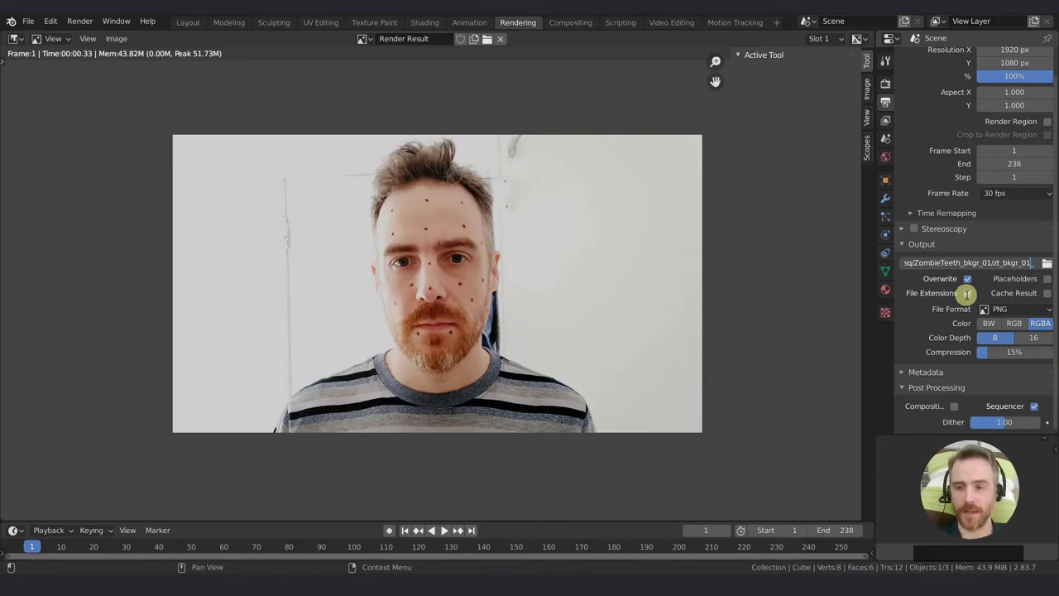
- Disable overwriting of existing output files and set the file format to JPEG with 100% quality
left_click(967, 279)
left_click(967, 279)
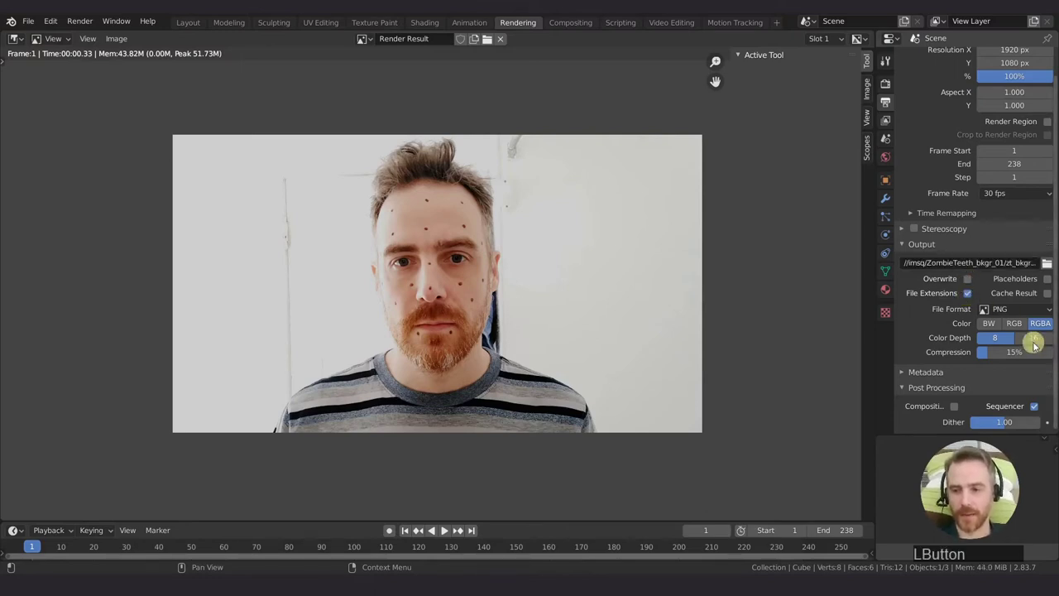
left_click(1013, 315)
left_click(796, 389)
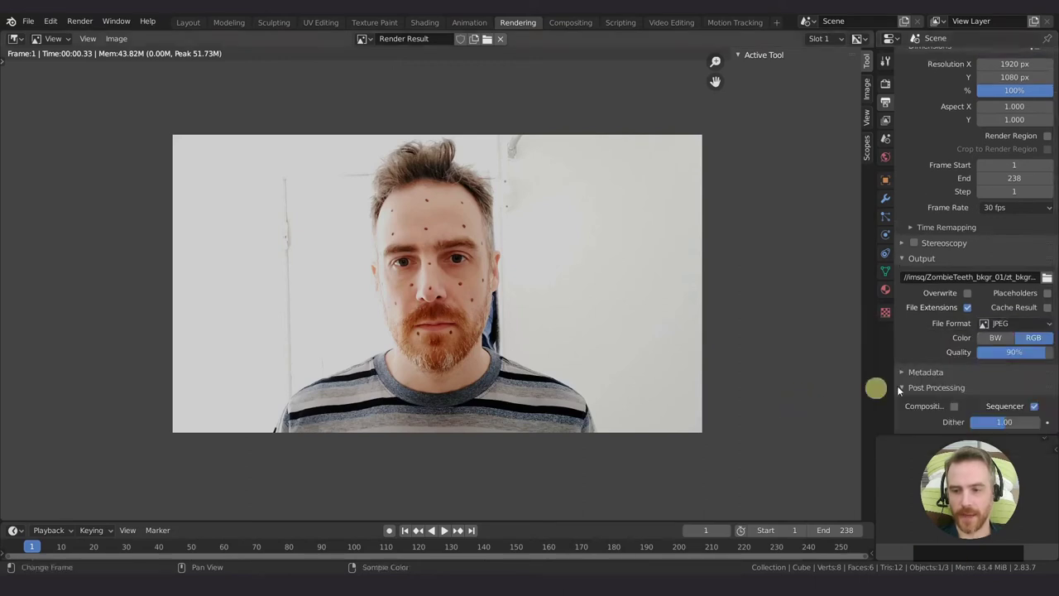
left_click_drag(1026, 357, 890, 376)
- Save the project, render the animation as an image sequence, and enlarge the timeline to fit the whole frame range
key("ctrl+s")
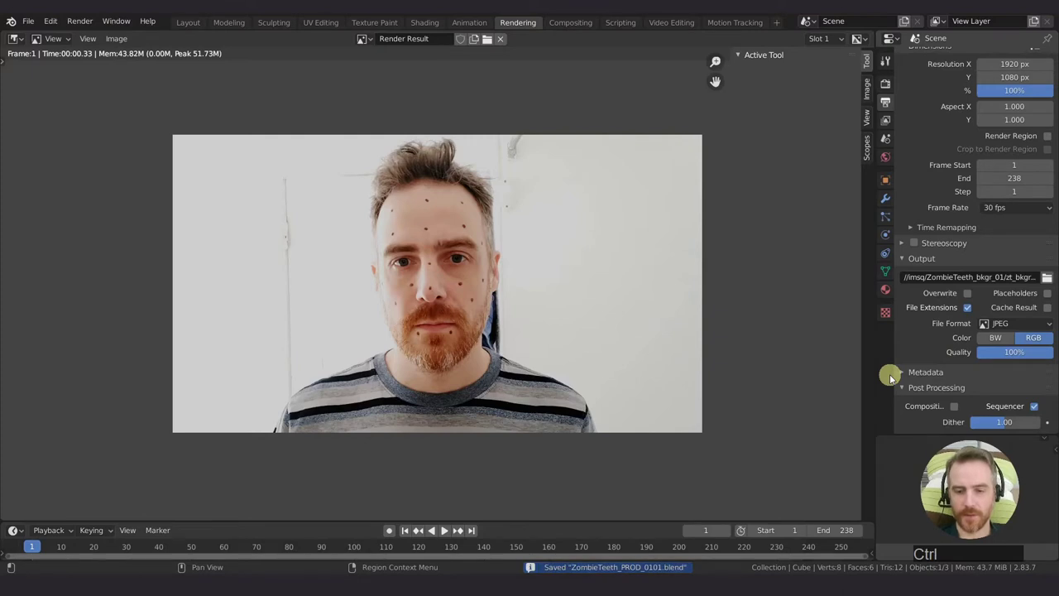
key("ctrl")
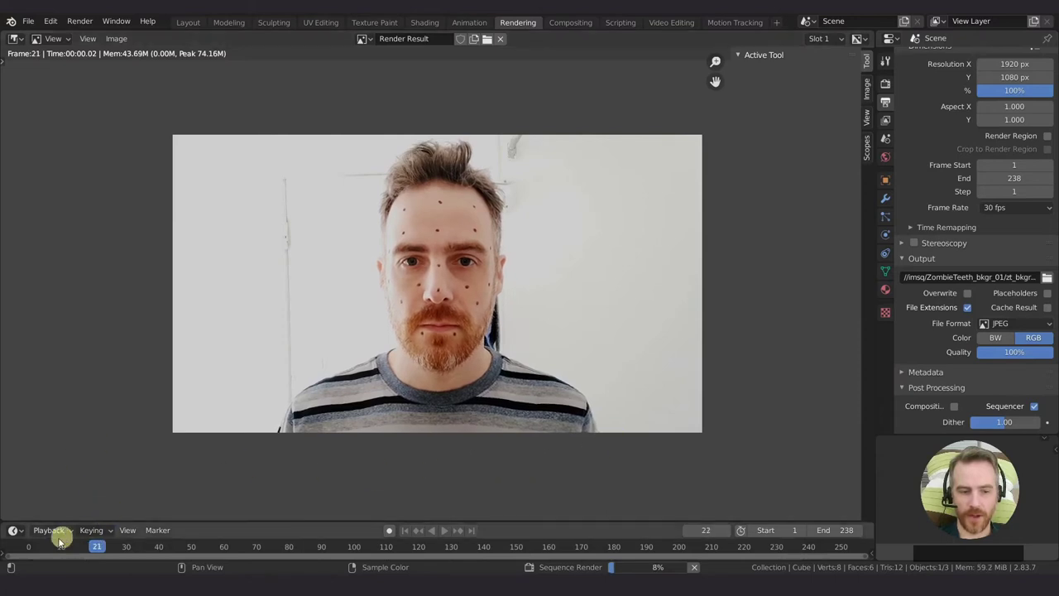
left_click_drag(224, 521, 243, 481)
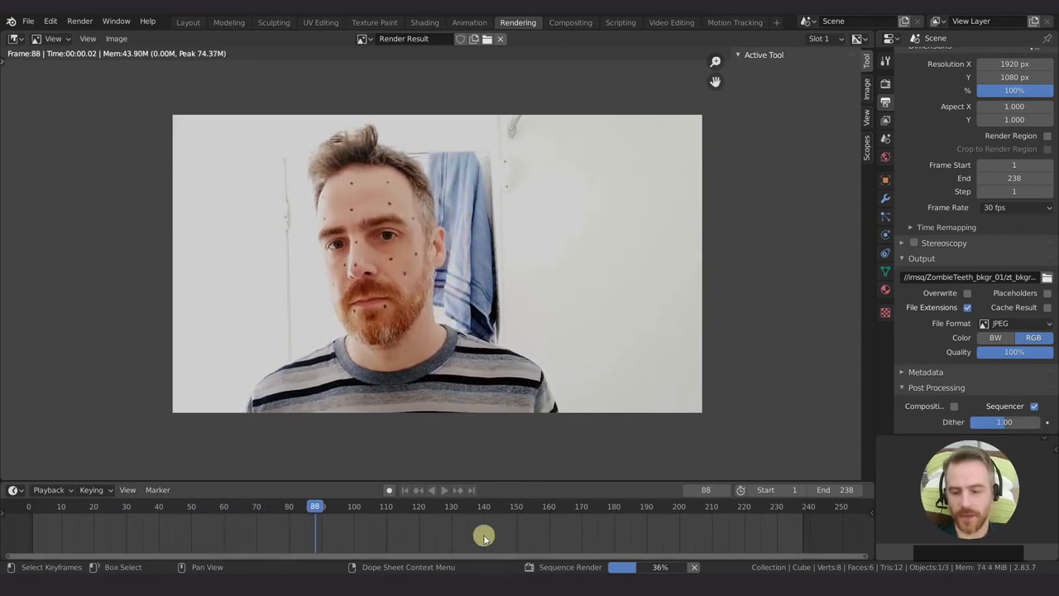
key("Home")
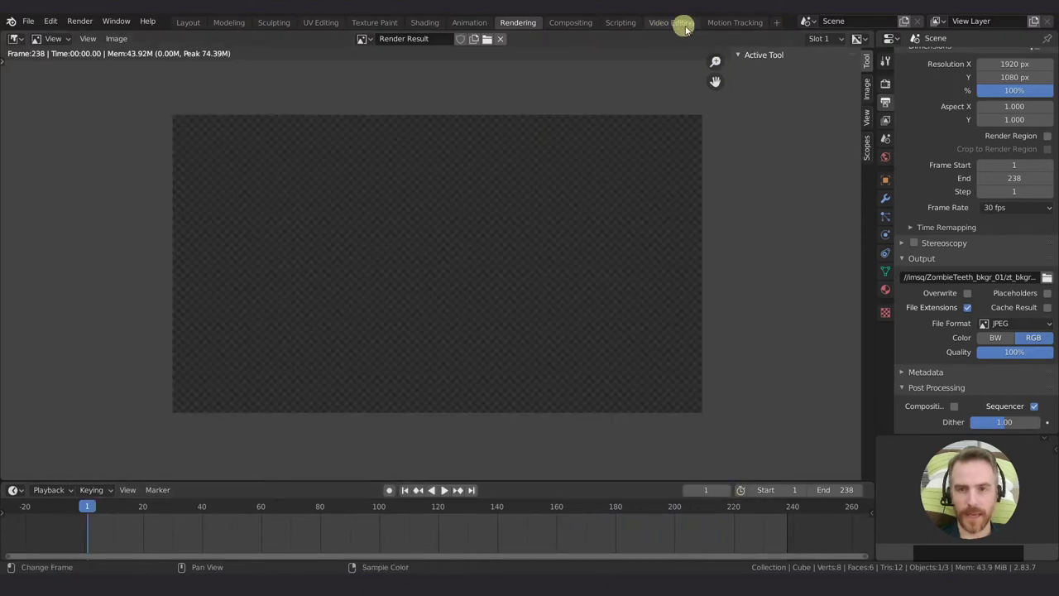
- Open the Motion Tracking workspace and enlarge the clip editor by collapsing the dopesheet and 3D viewport above it
left_click(733, 24)
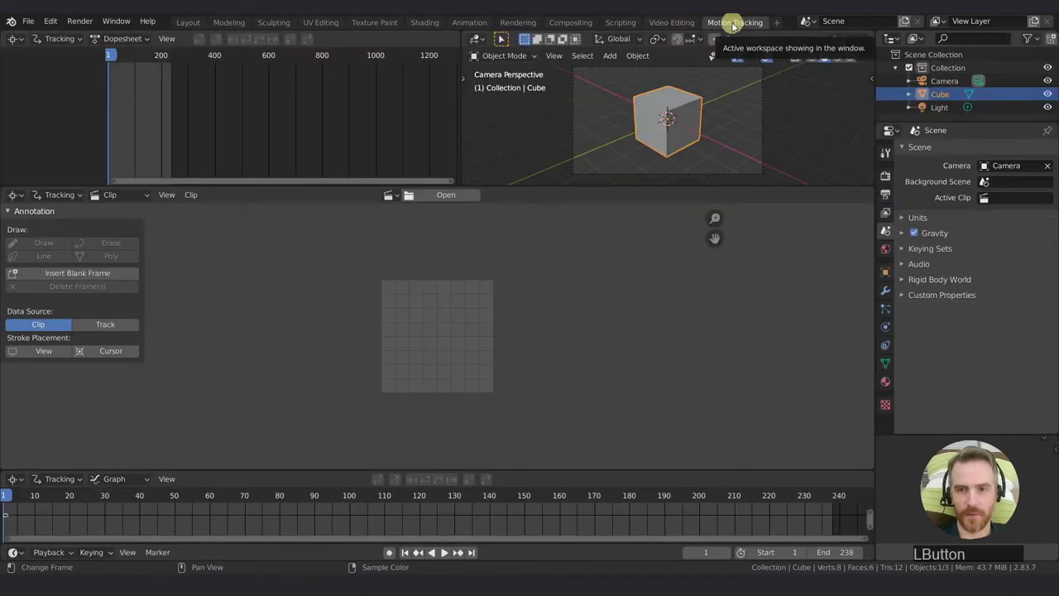
left_click(780, 22)
mouse_move(740, 85)
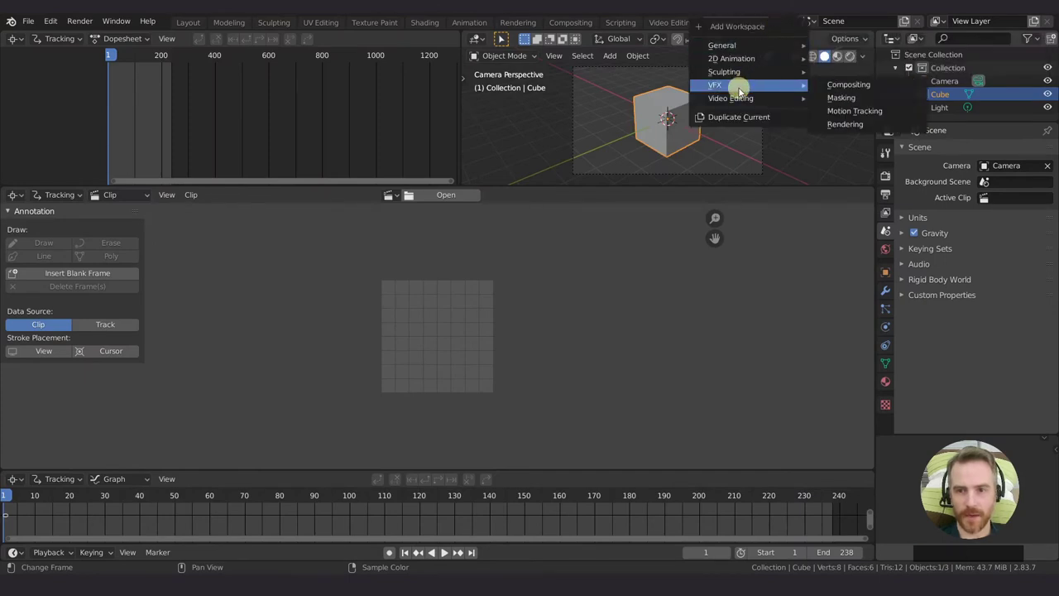
left_click(848, 114)
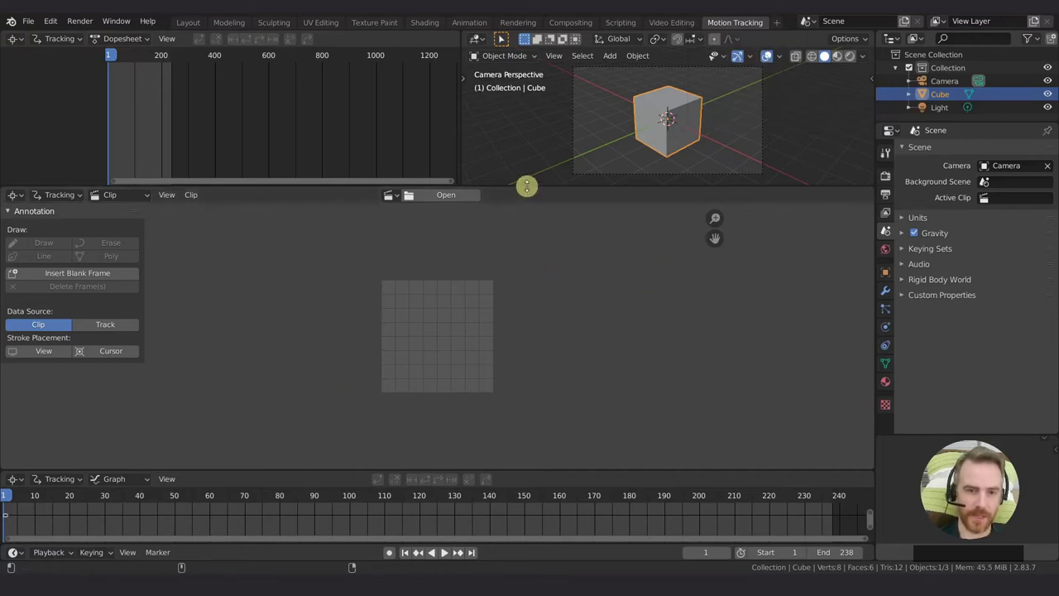
left_click_drag(526, 185, 546, 45)
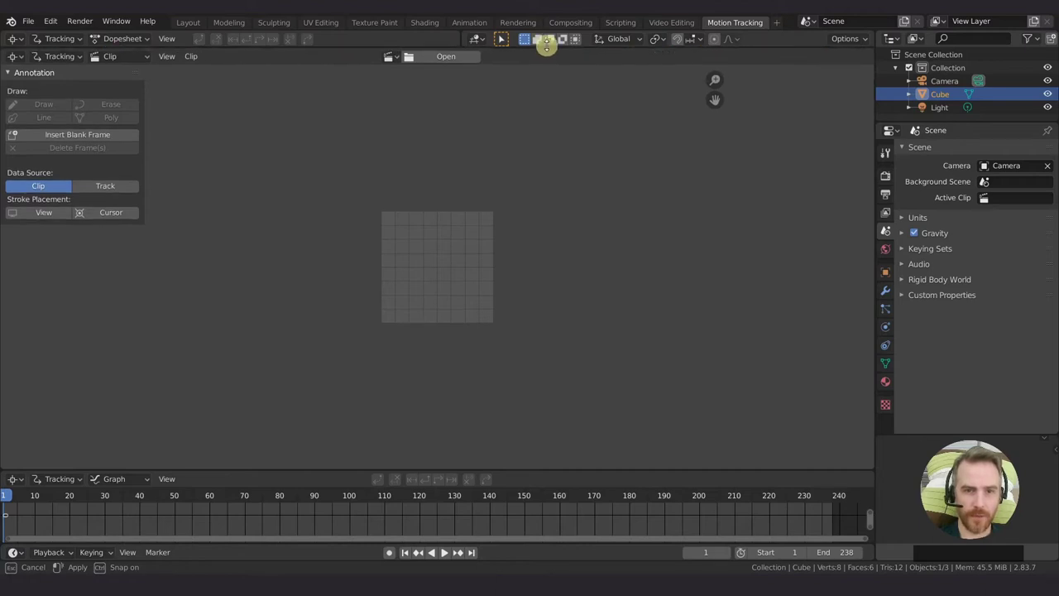
- Open all zt_bkgr_01_ JPEG frames from the ZombieTeeth_bkgr_01 folder, sorted by name in ascending order, as the tracking clip
left_click(427, 56)
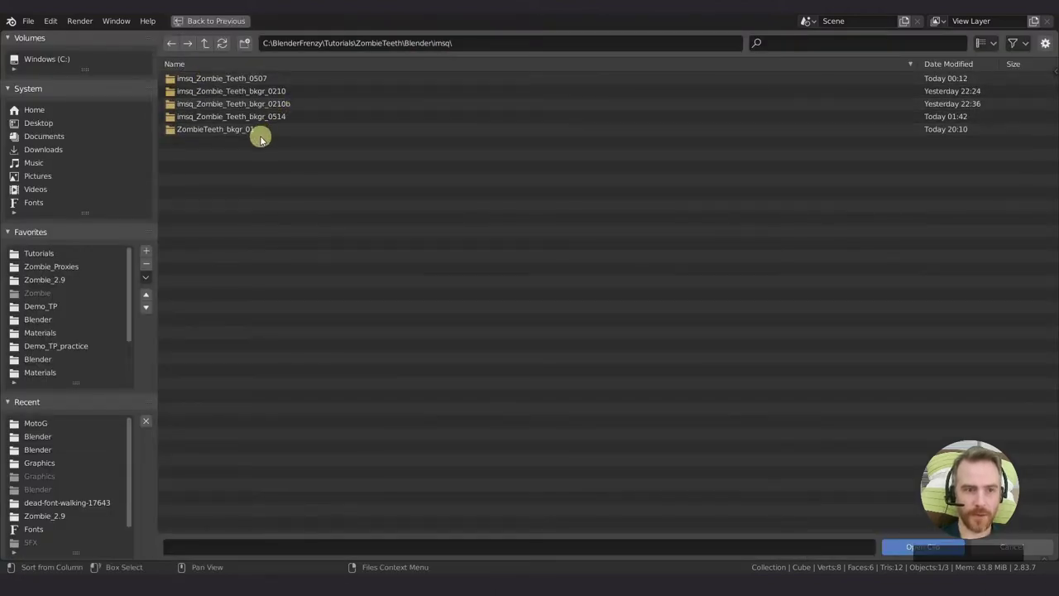
left_click(211, 129)
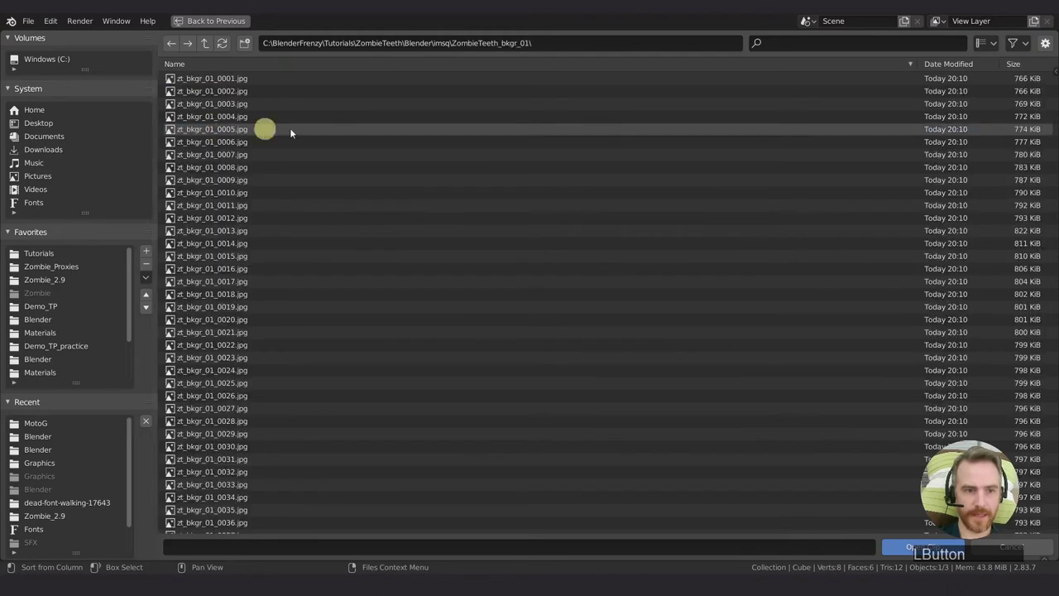
left_click(237, 63)
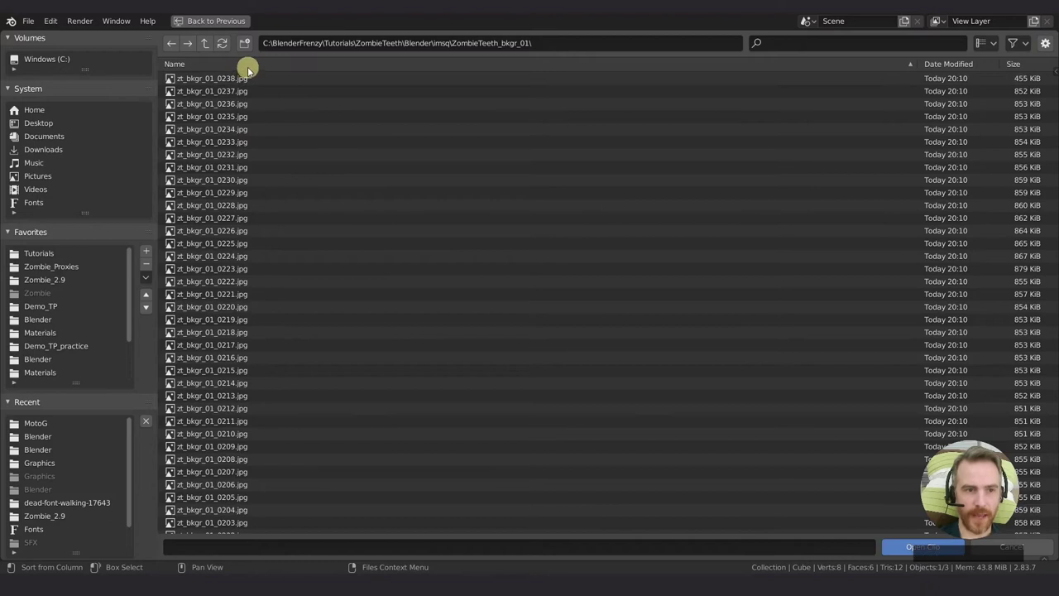
left_click(179, 66)
left_click(242, 62)
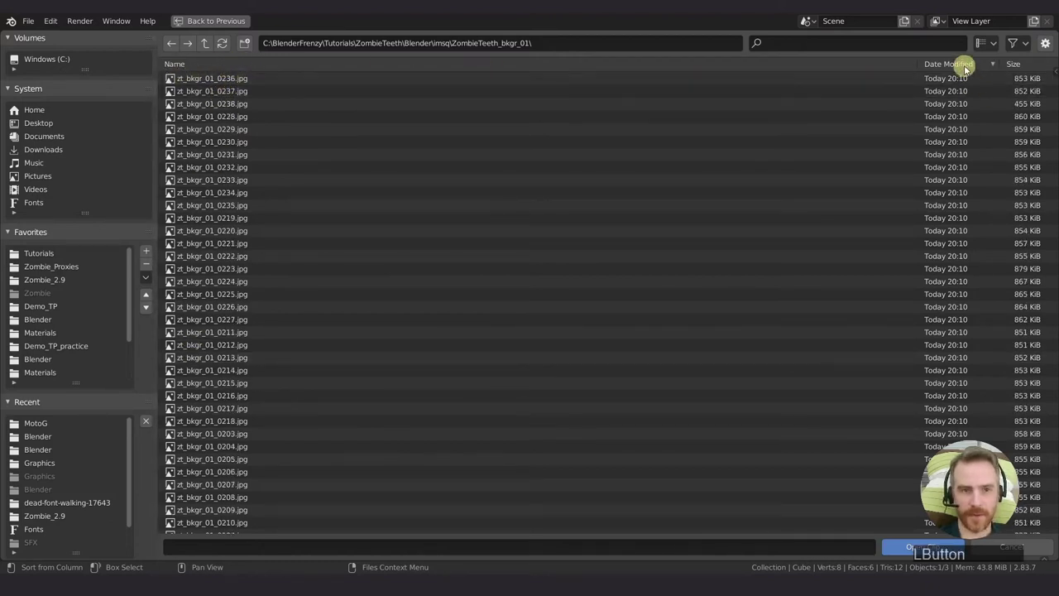
left_click(297, 66)
left_click(298, 66)
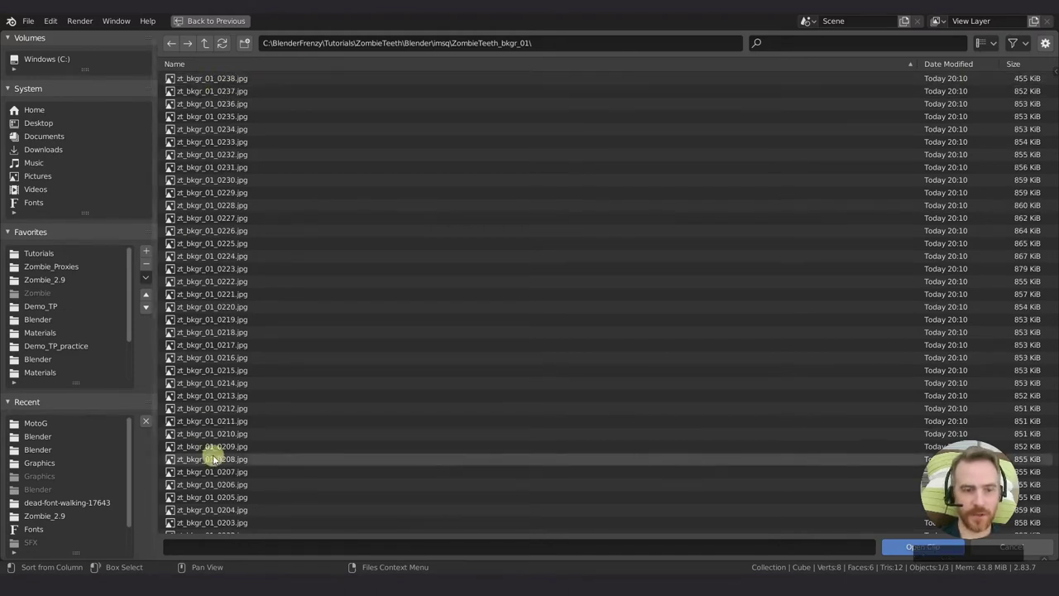
left_click(239, 65)
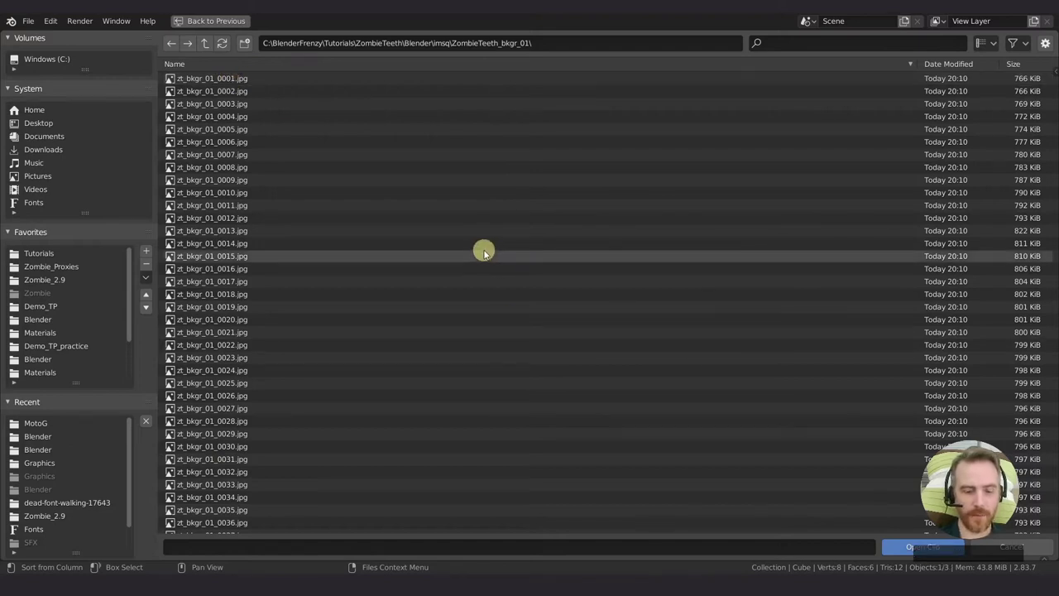
key("a")
left_click(894, 546)
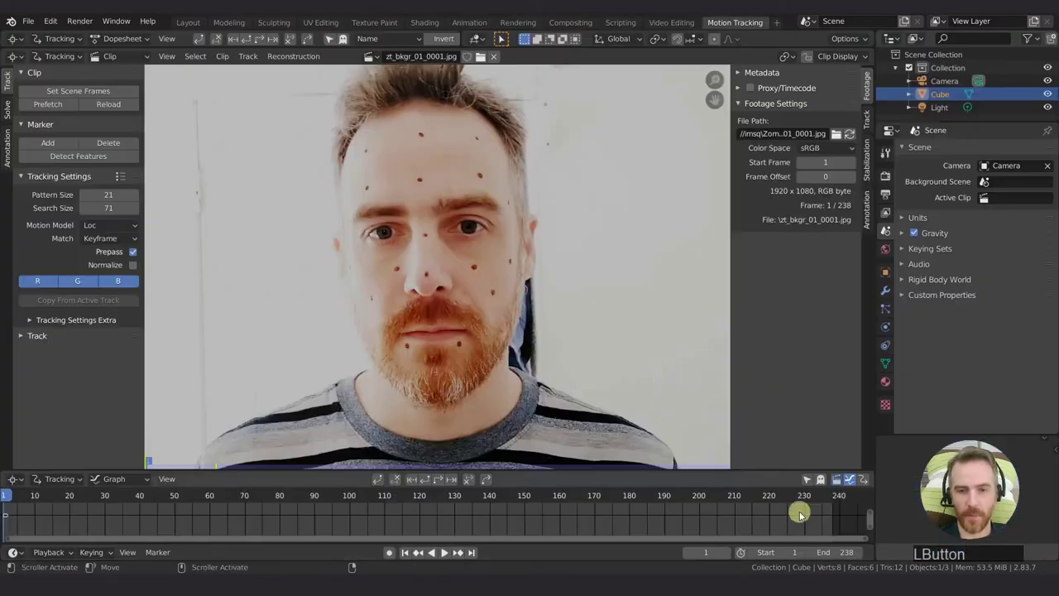
scroll(460, 283, "down", 3)
scroll(461, 284, "up", 2)
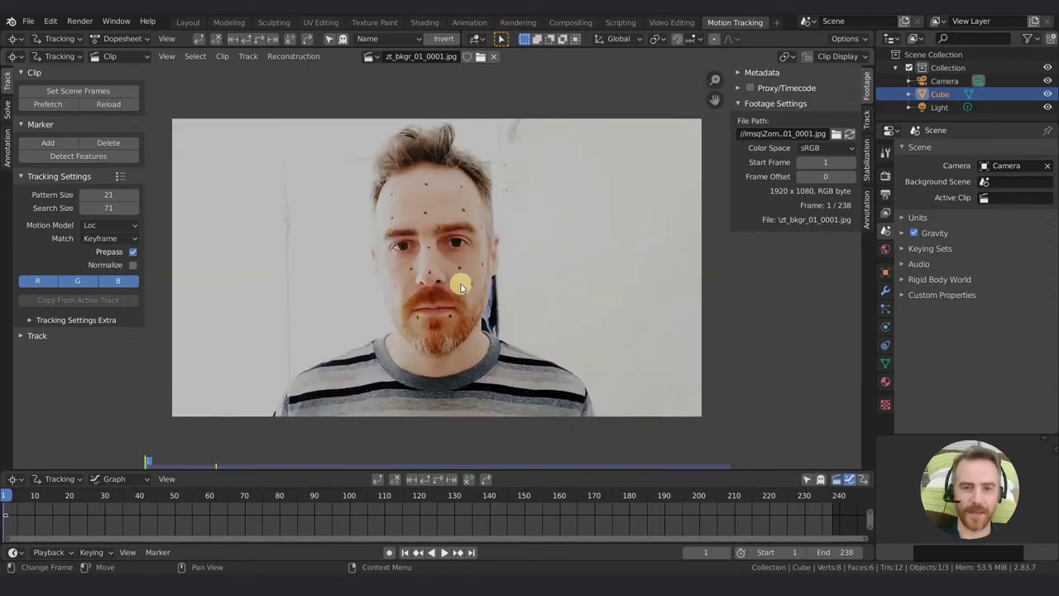
- Switch to the Video Editing workspace and set the scene's color management view transform to Standard
left_click(666, 29)
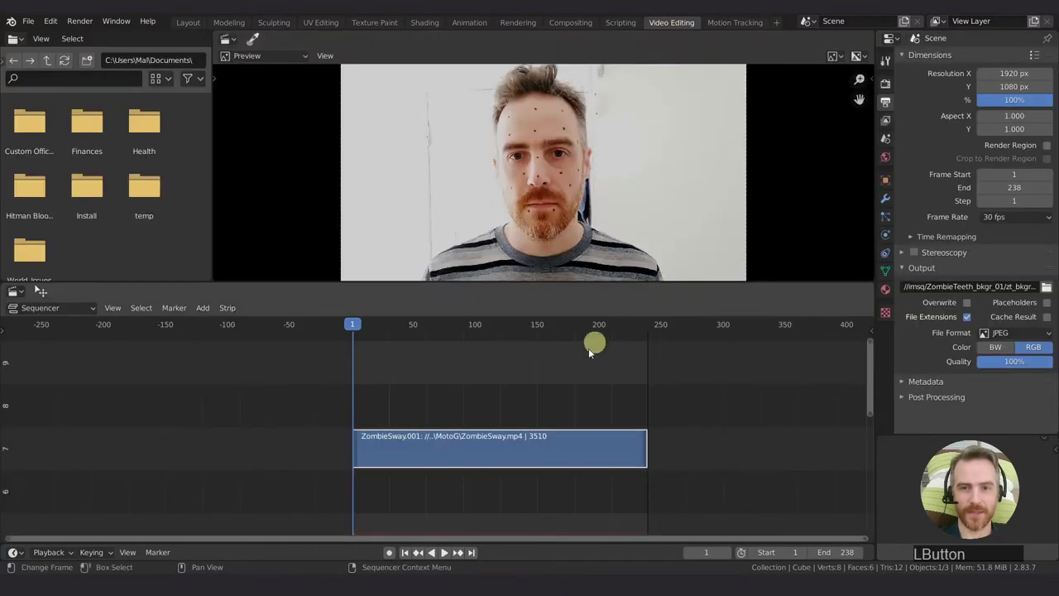
left_click(886, 84)
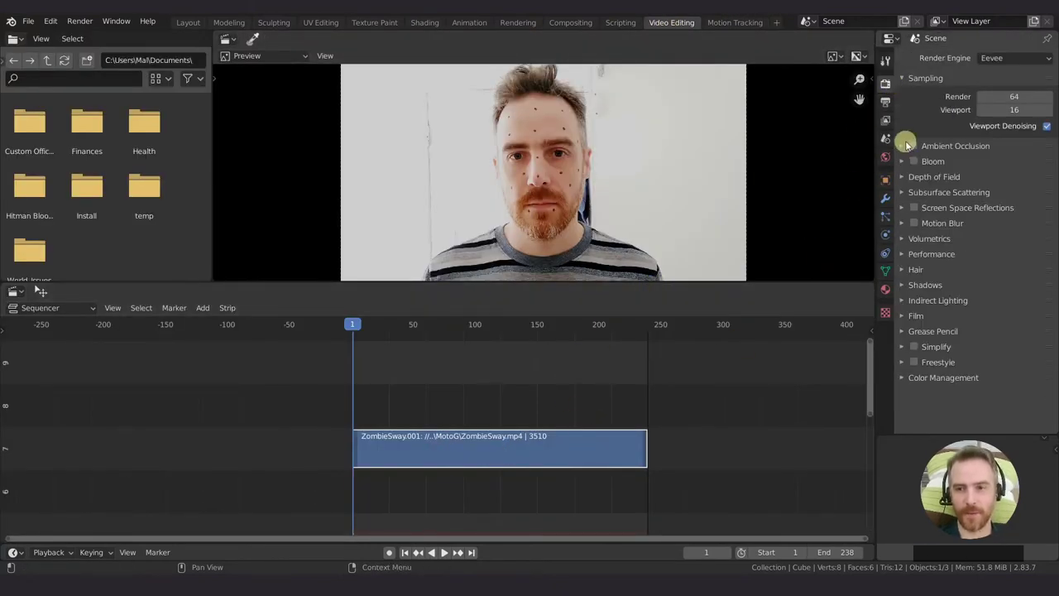
left_click(927, 377)
scroll(943, 374, "down", 2)
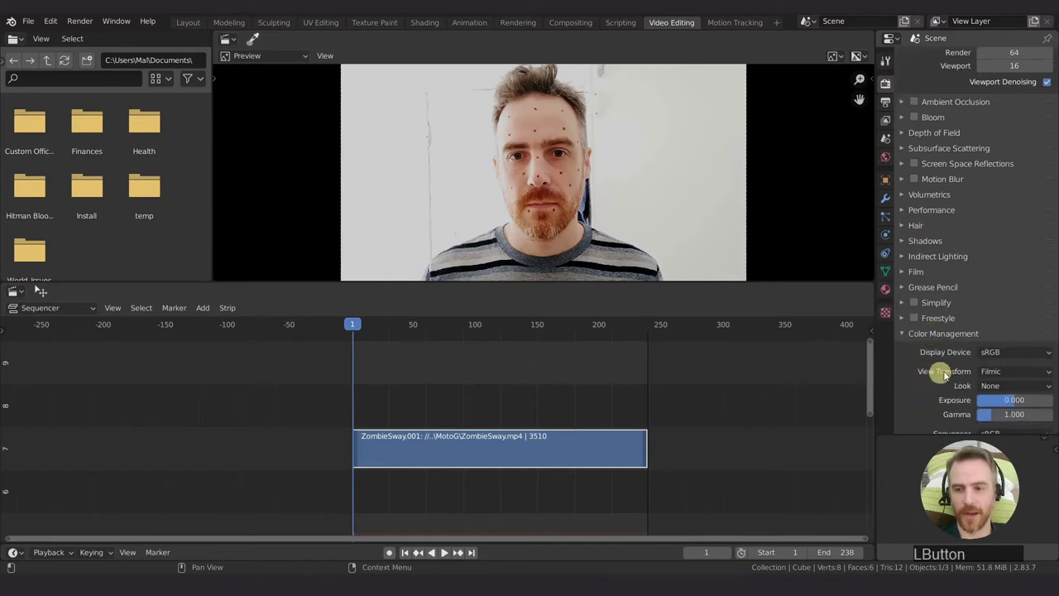
left_click(1001, 374)
left_click(992, 386)
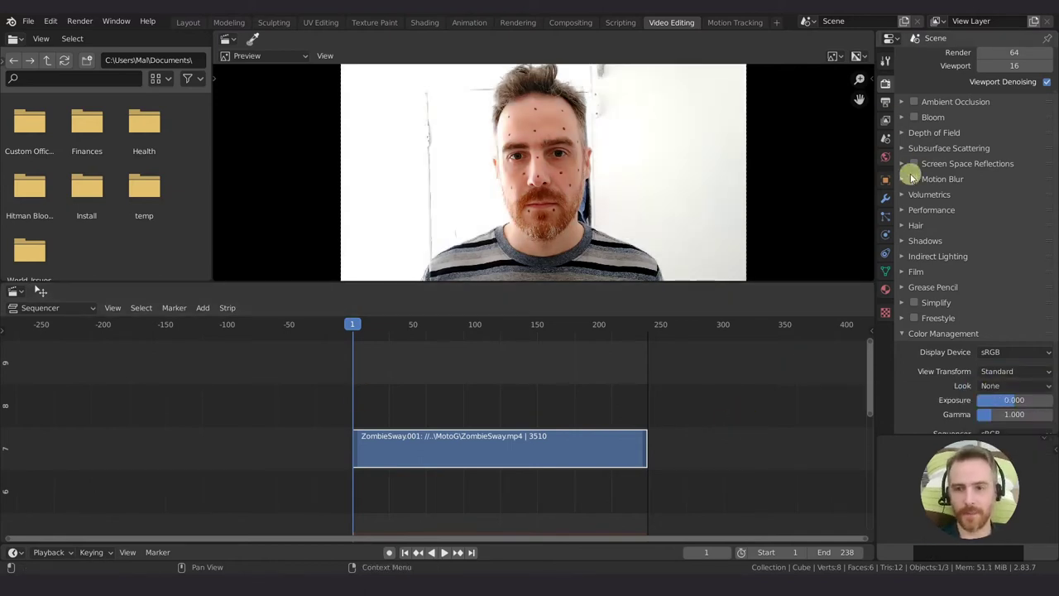
- In the Rendering workspace, enable overwriting of existing output files and render the animation again as an image sequence
left_click(518, 22)
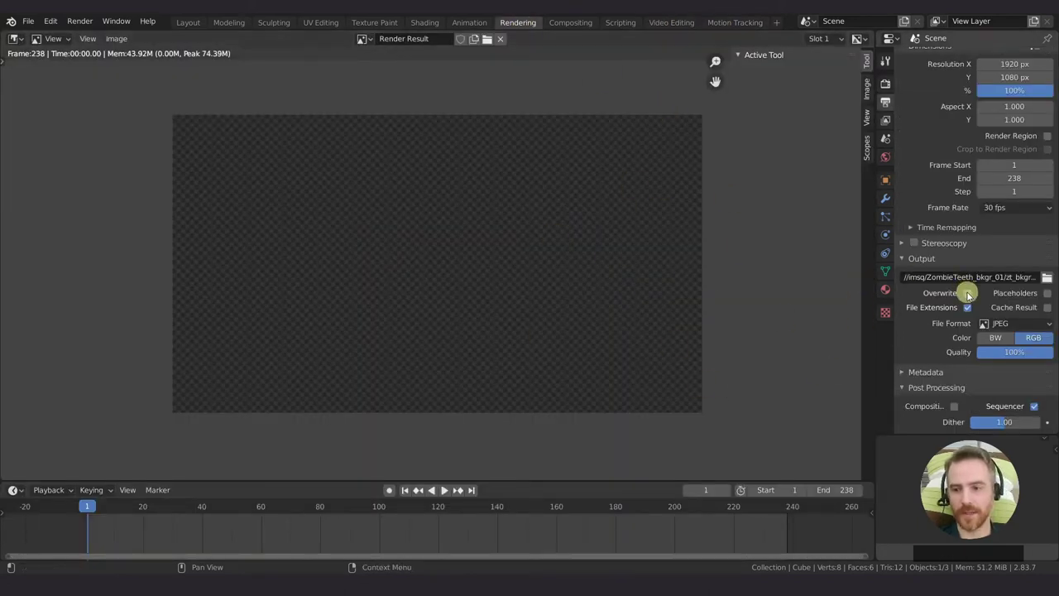
left_click(968, 293)
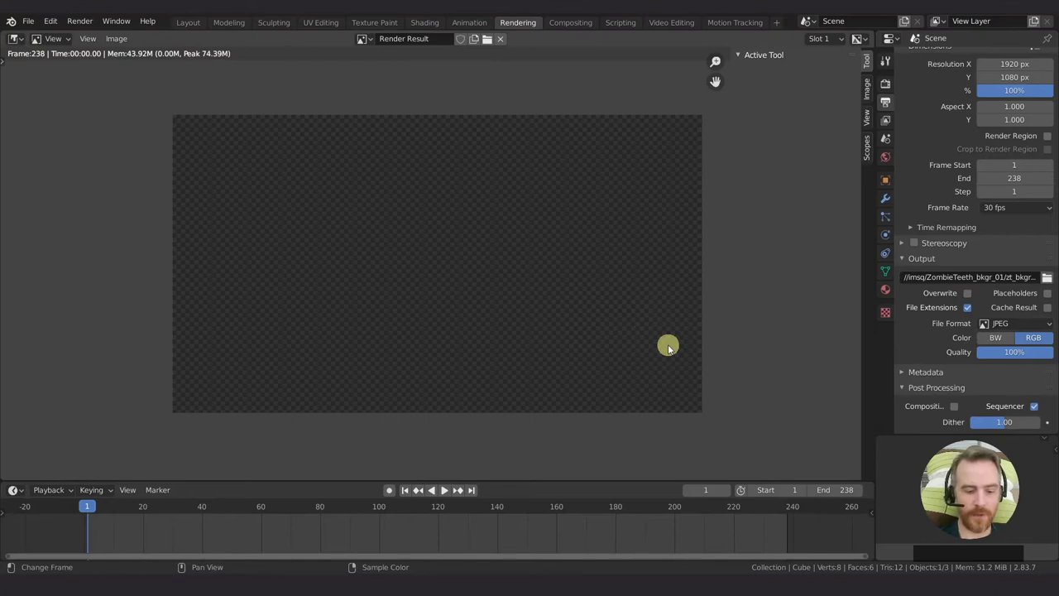
key("ctrl+F12")
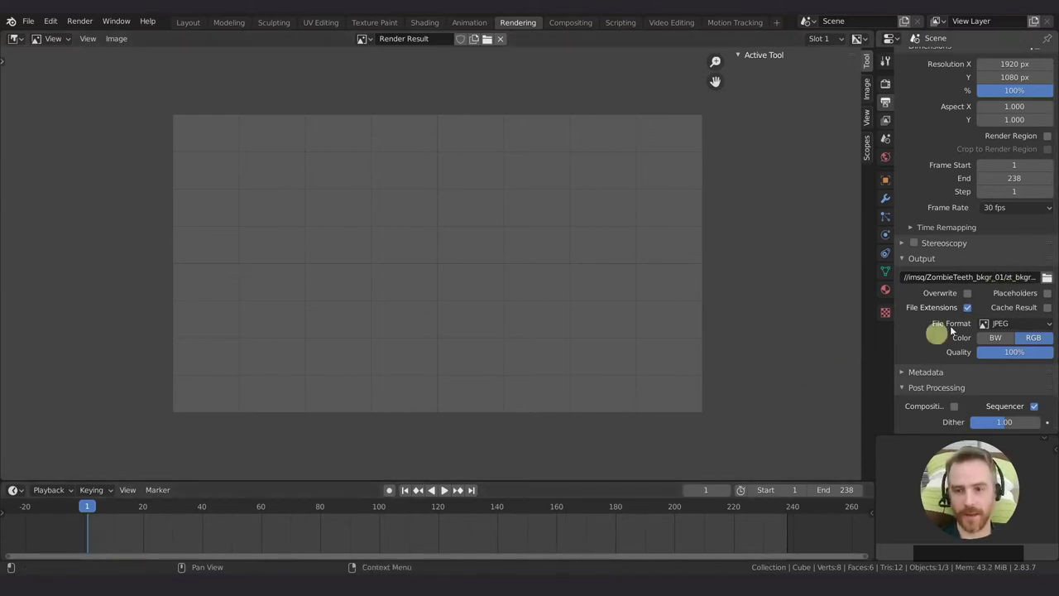
left_click(967, 292)
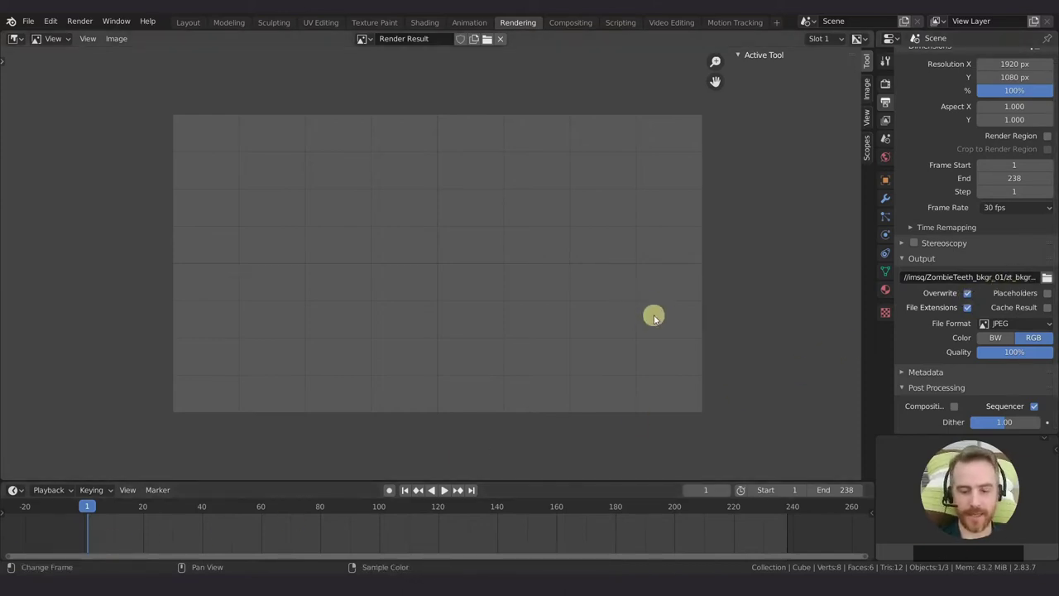
key("ctrl+F12")
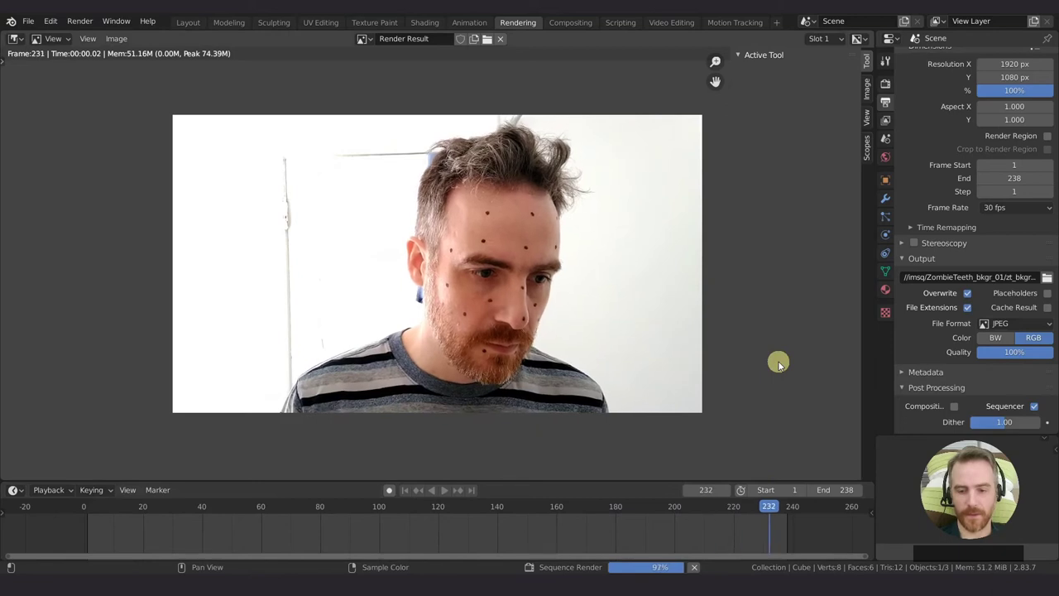
- Return to the Motion Tracking workspace, reload the clip from disk, and scrub to about frame 122 to check the footage
left_click(727, 22)
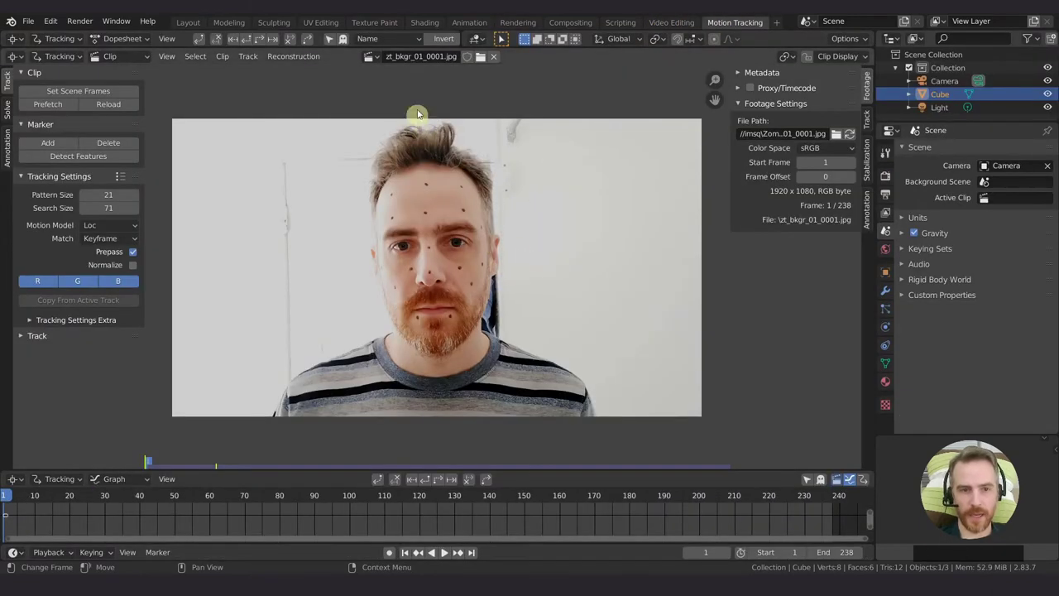
left_click(223, 55)
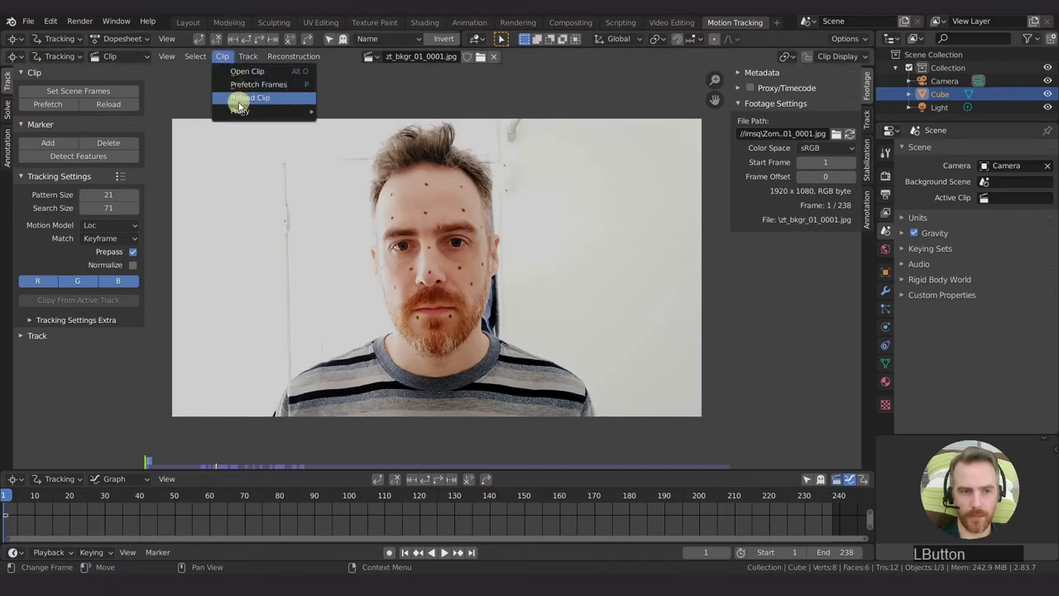
left_click(241, 98)
left_click_drag(11, 494, 445, 516)
scroll(444, 516, "down", 3)
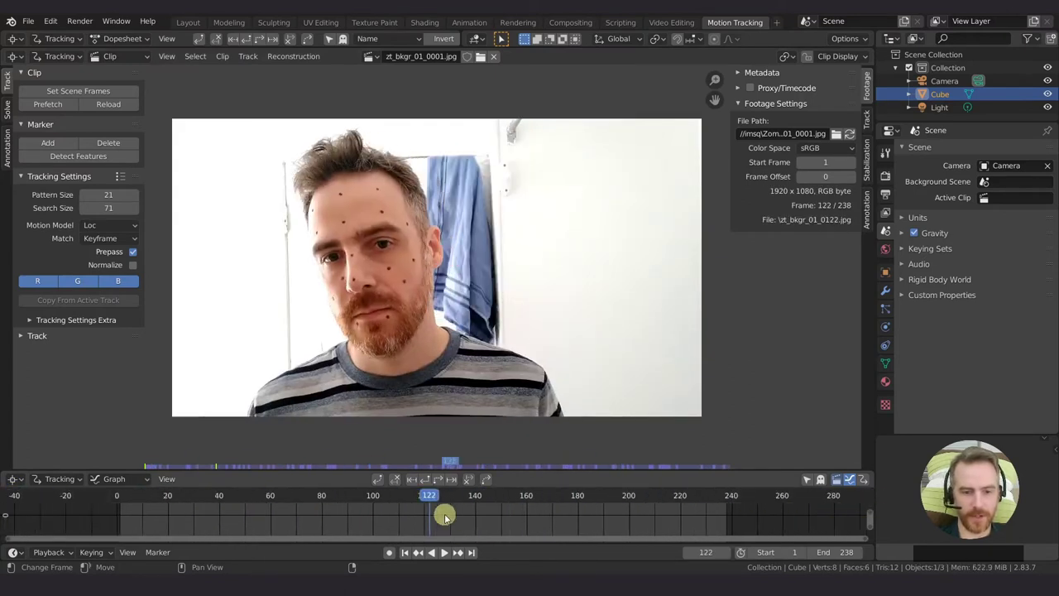
- Enlarge the graph editor and the timeline below the clip, and fit the full frame range in both
left_click_drag(498, 470, 510, 384)
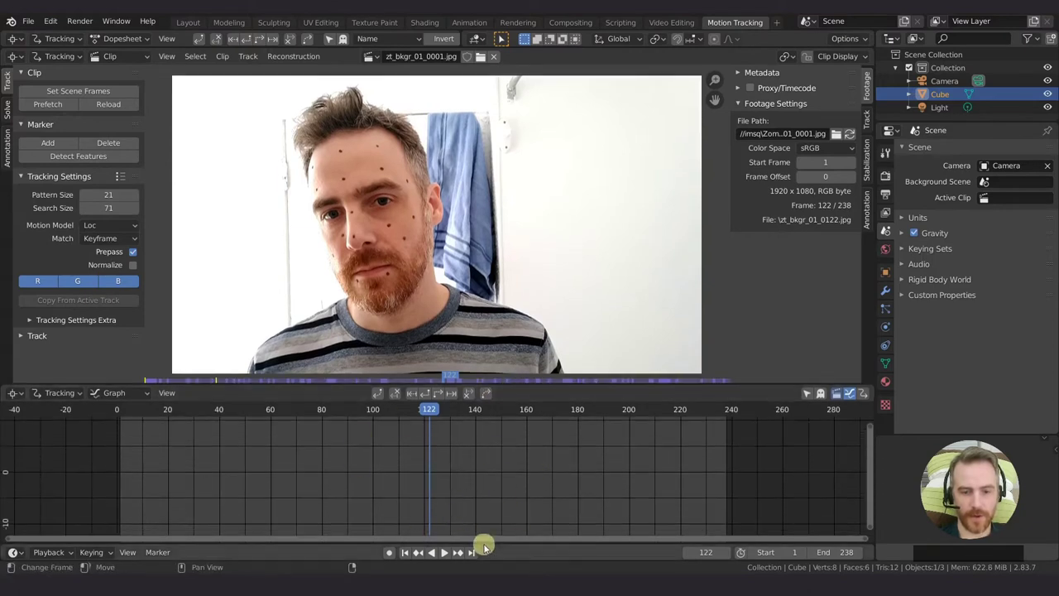
left_click_drag(484, 541, 488, 480)
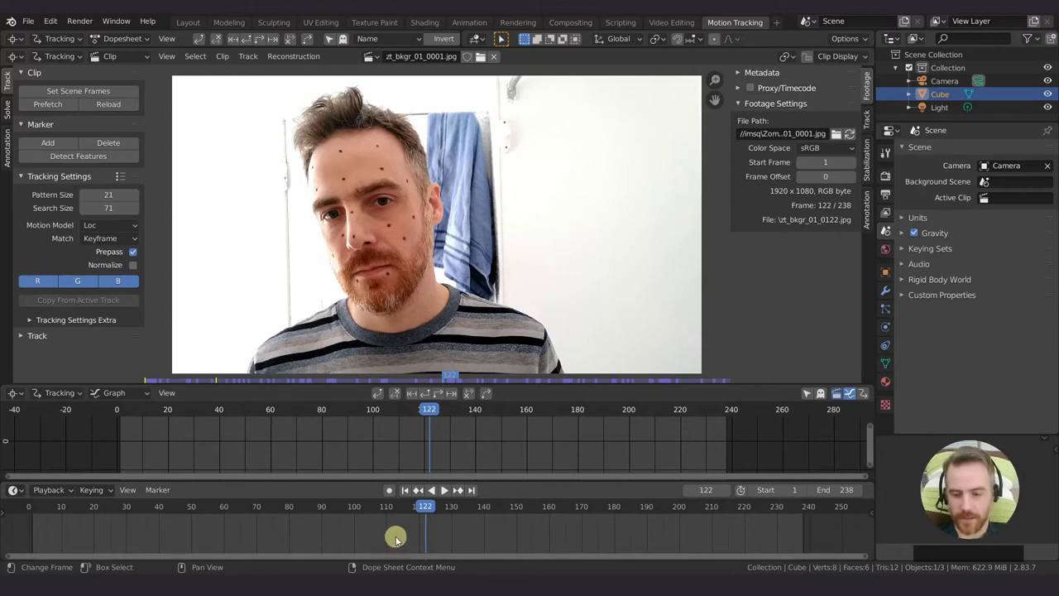
key("Home")
key("Home")
scroll(445, 447, "up", 1)
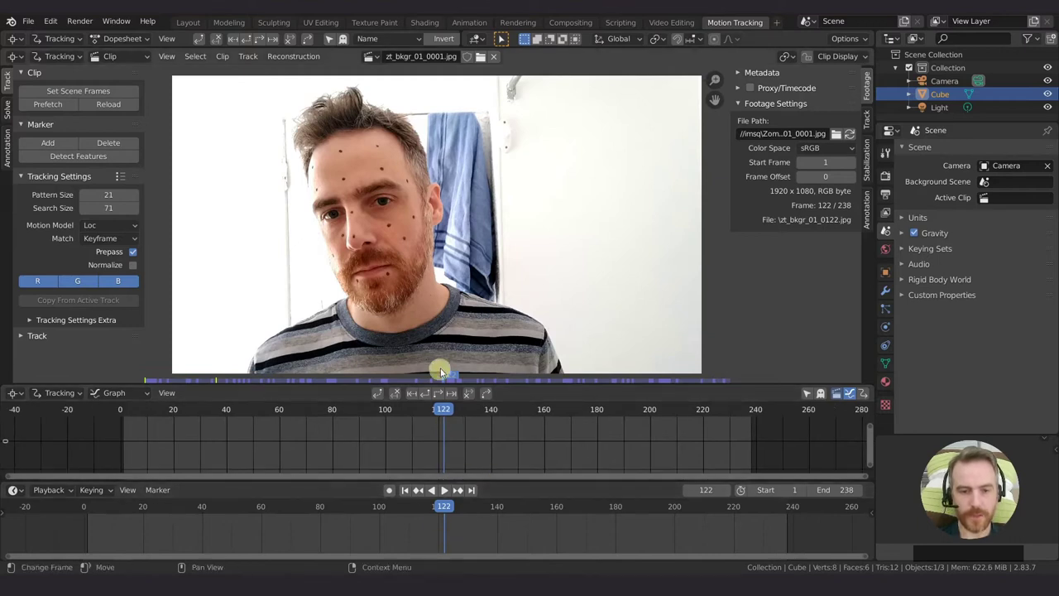
- Scrub through the footage to frame 185, return to frame 1, and prefetch the clip's frames into memory
left_click_drag(452, 374, 539, 376)
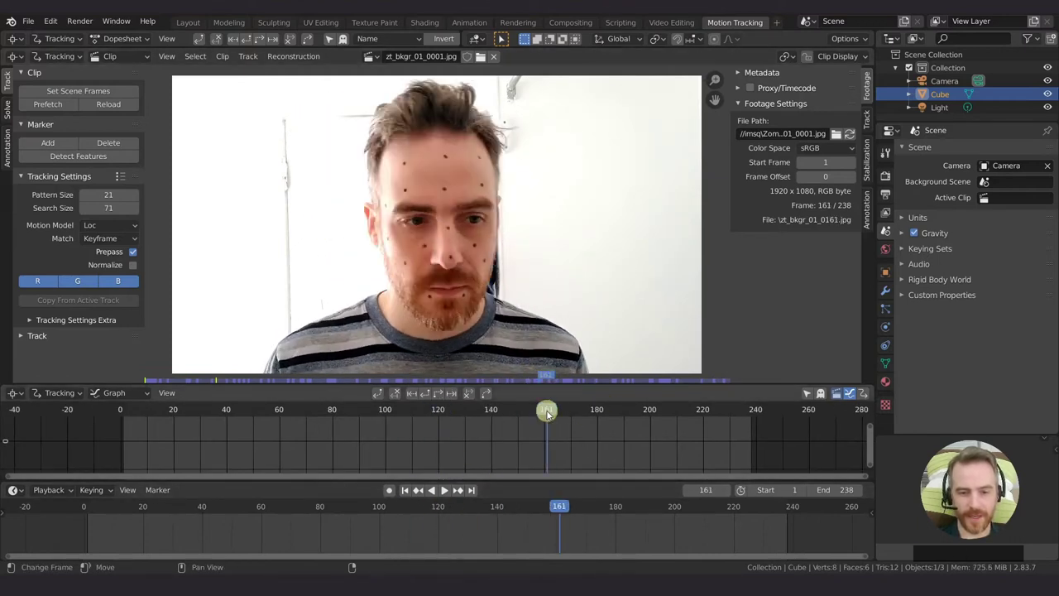
left_click_drag(548, 413, 560, 409)
left_click_drag(577, 503, 630, 504)
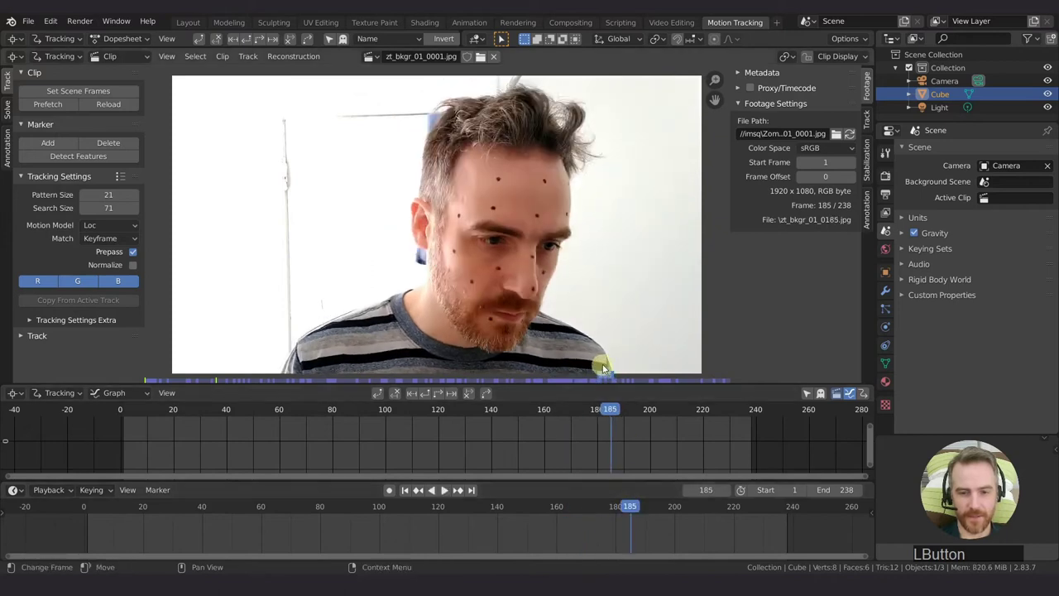
key("shift+Left")
left_click(52, 105)
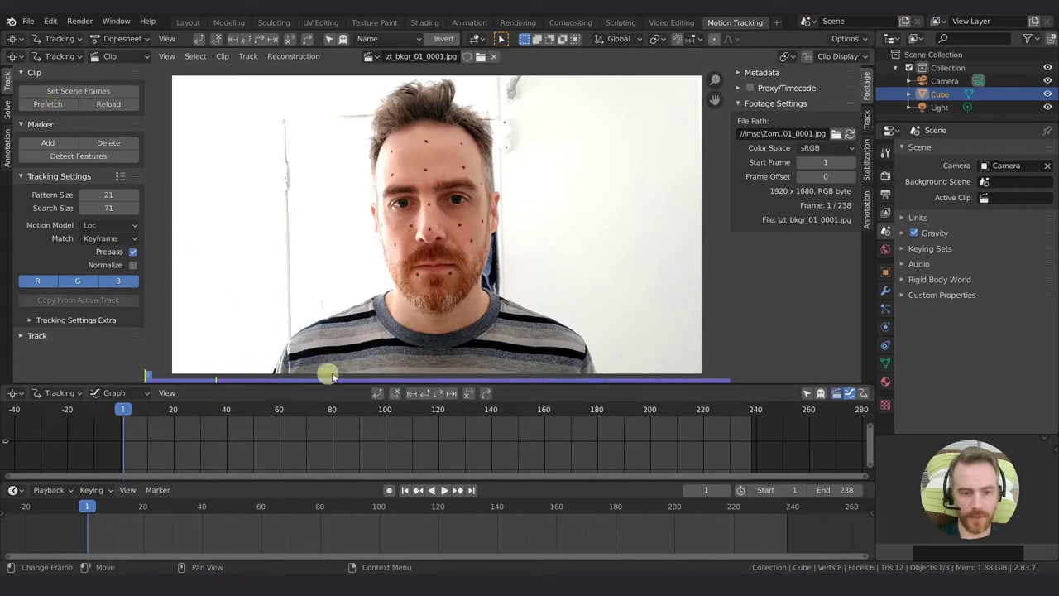
- Save the project, and save it again as a new file
key("ctrl+s")
key("ctrl+shift+s")
key("KP_Enter")
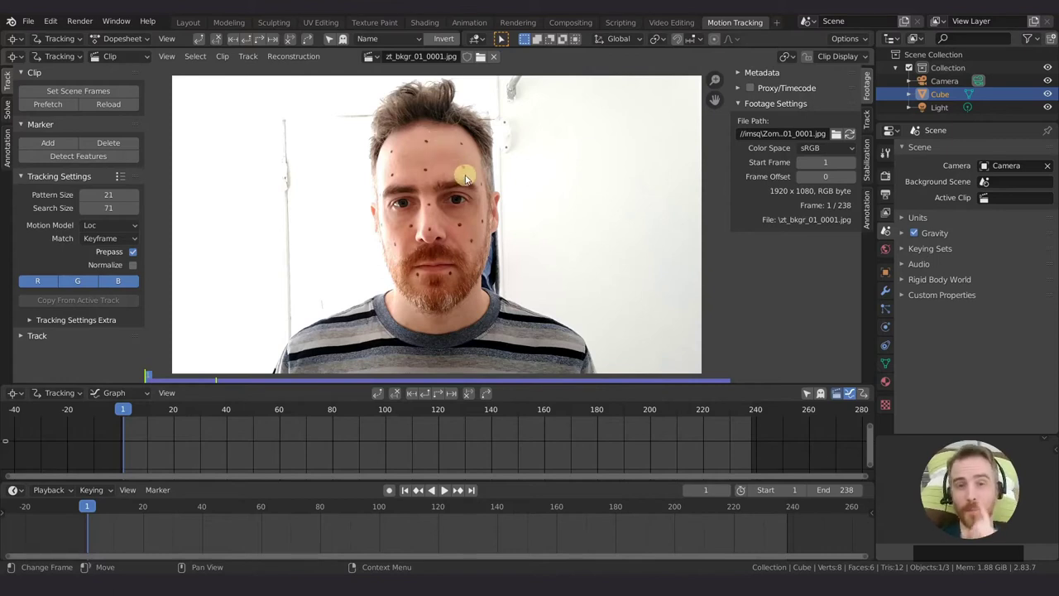
- Add a new tracking object named Head to the clip's object list
left_click(867, 122)
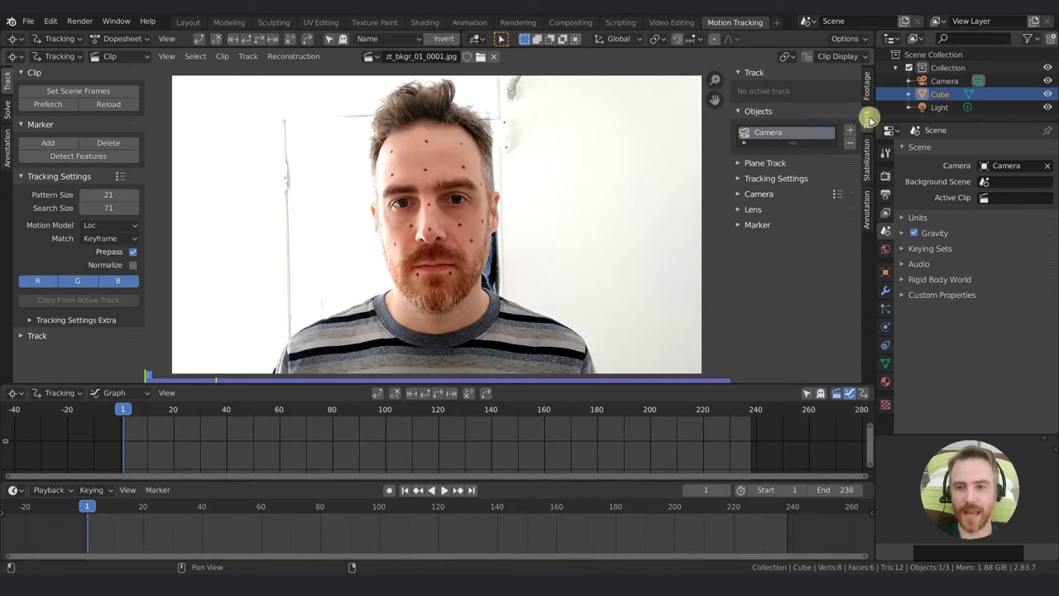
left_click(751, 111)
left_click(751, 111)
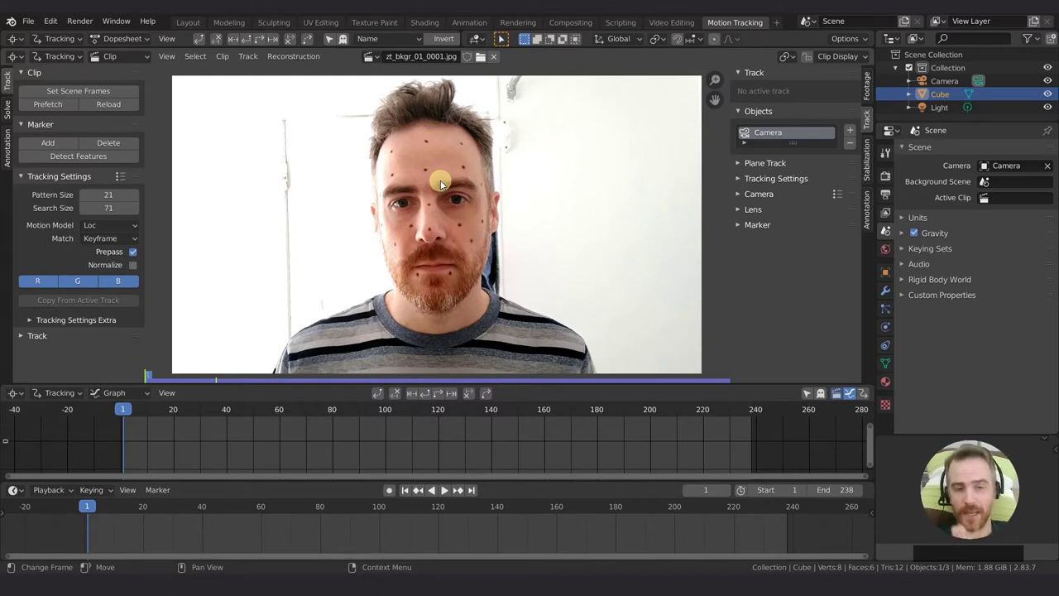
left_click(848, 131)
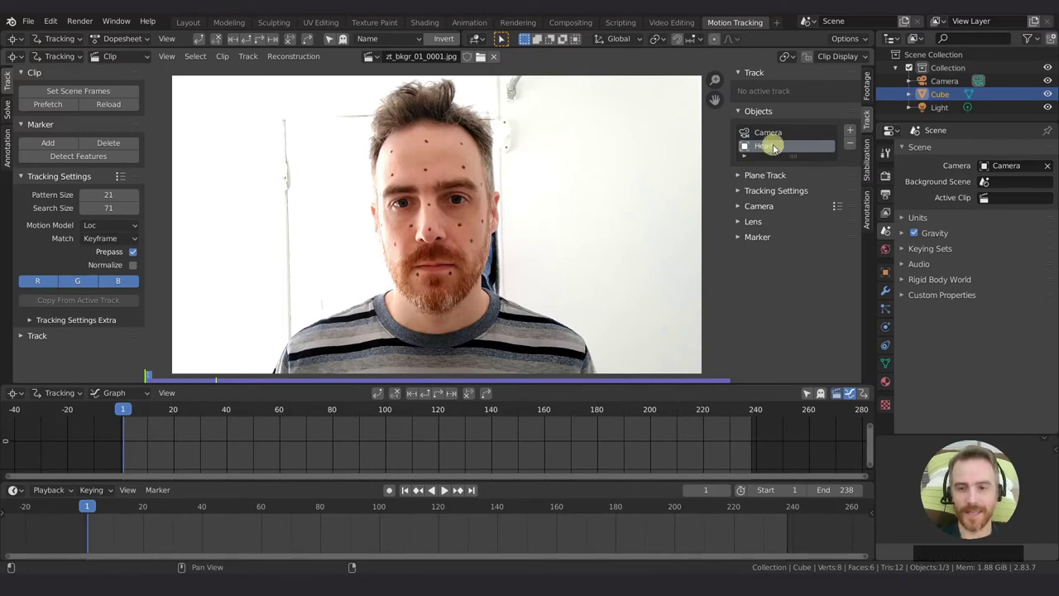
left_click(771, 149)
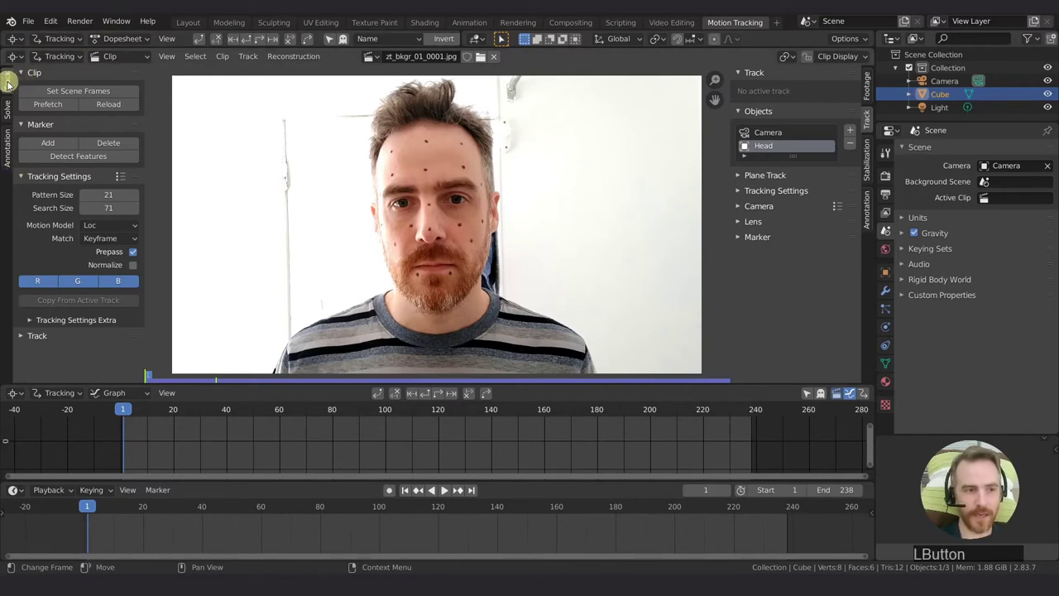
- Set the default tracking motion model to Affine and enable Normalize
left_click(108, 225)
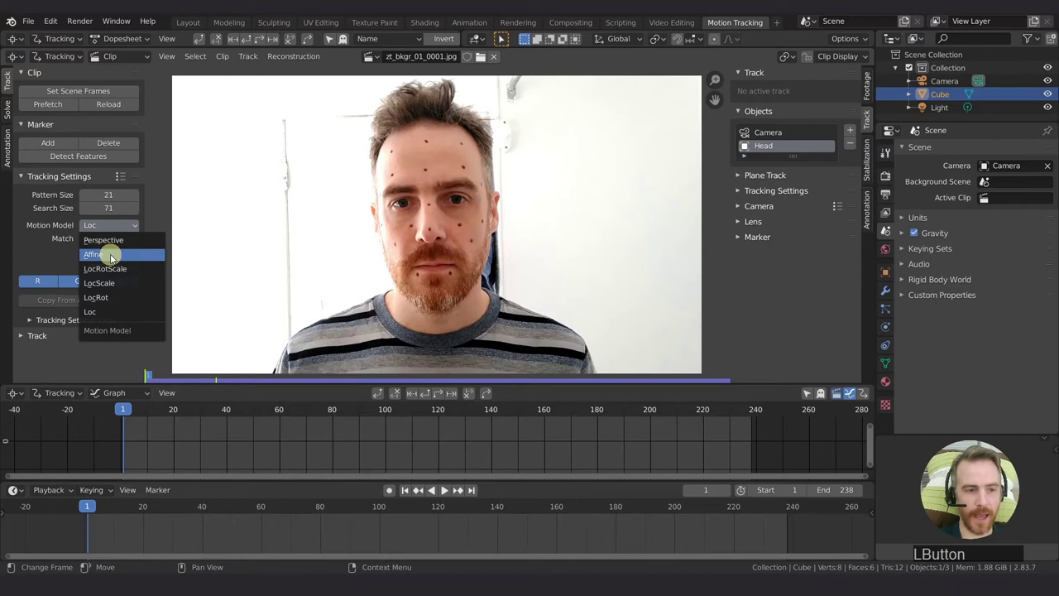
left_click(111, 257)
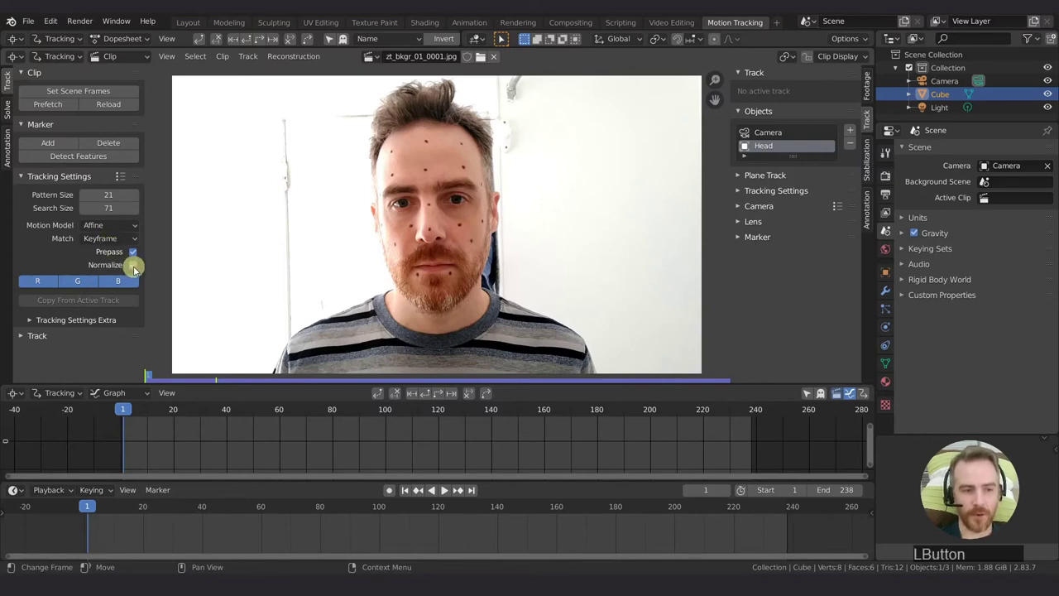
left_click(133, 265)
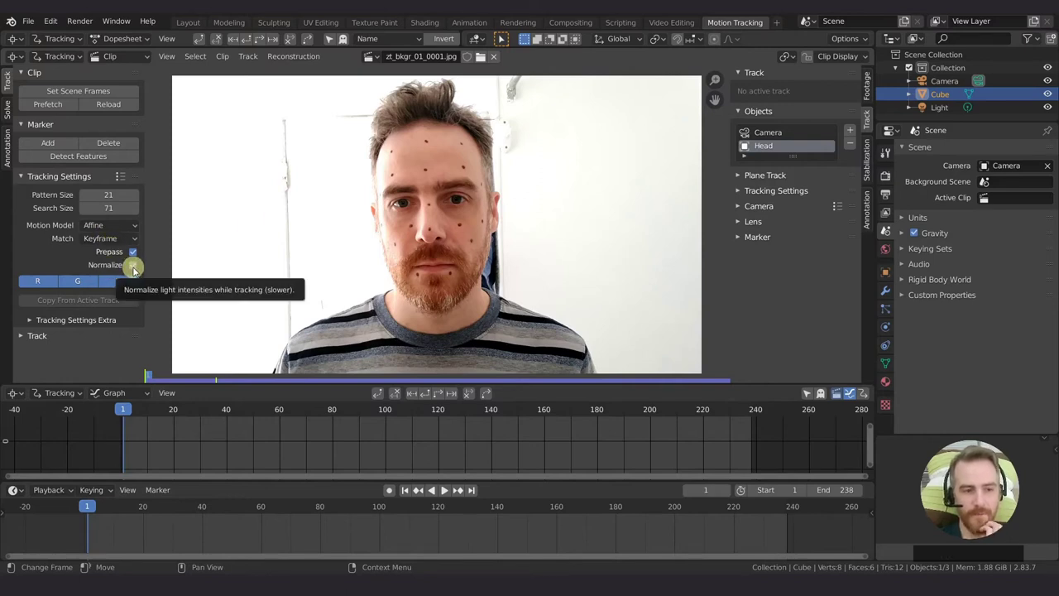
- Add a tracking marker on the upper central forehead dot and centre it using an enlarged track preview
left_click(428, 141, "ctrl")
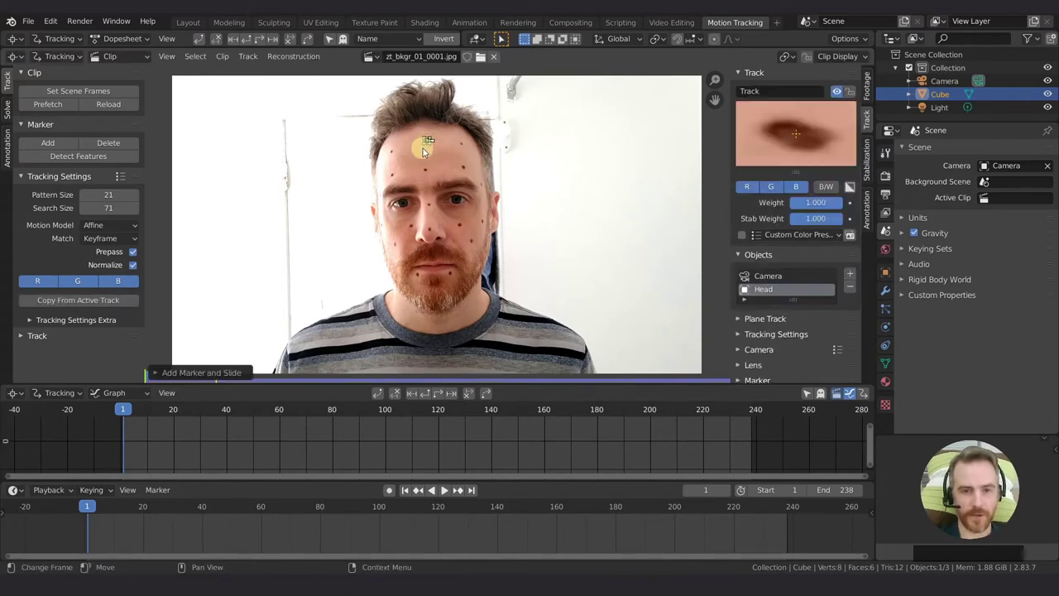
left_click_drag(811, 145, 815, 148)
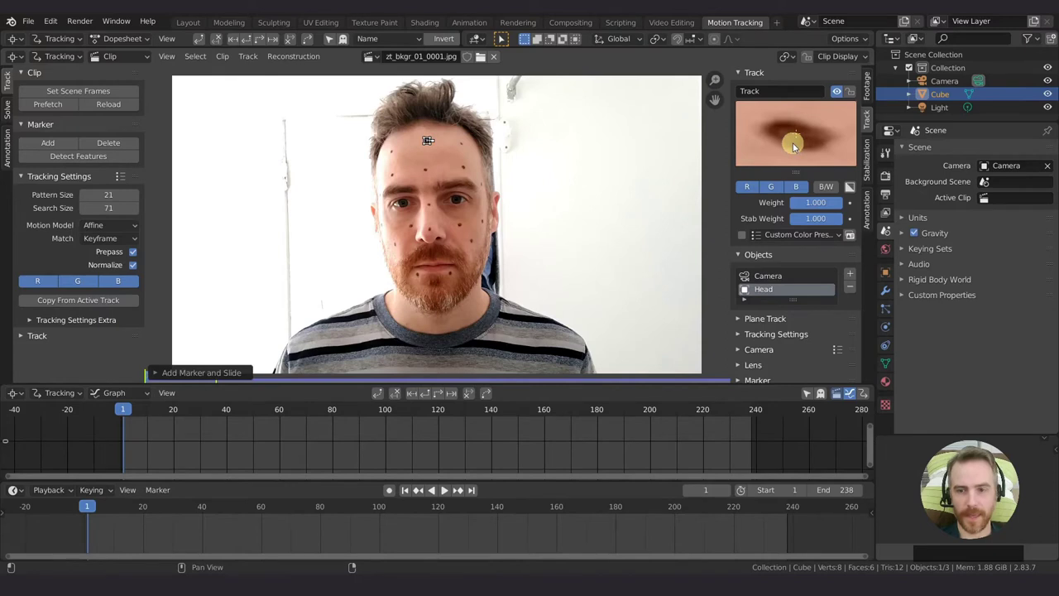
left_click(754, 74)
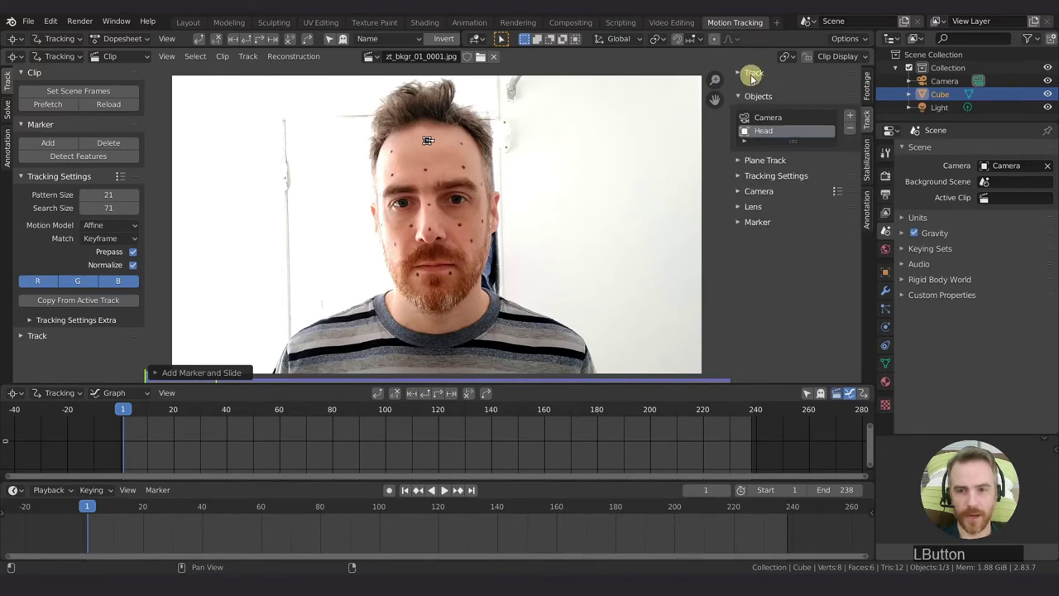
left_click(753, 74)
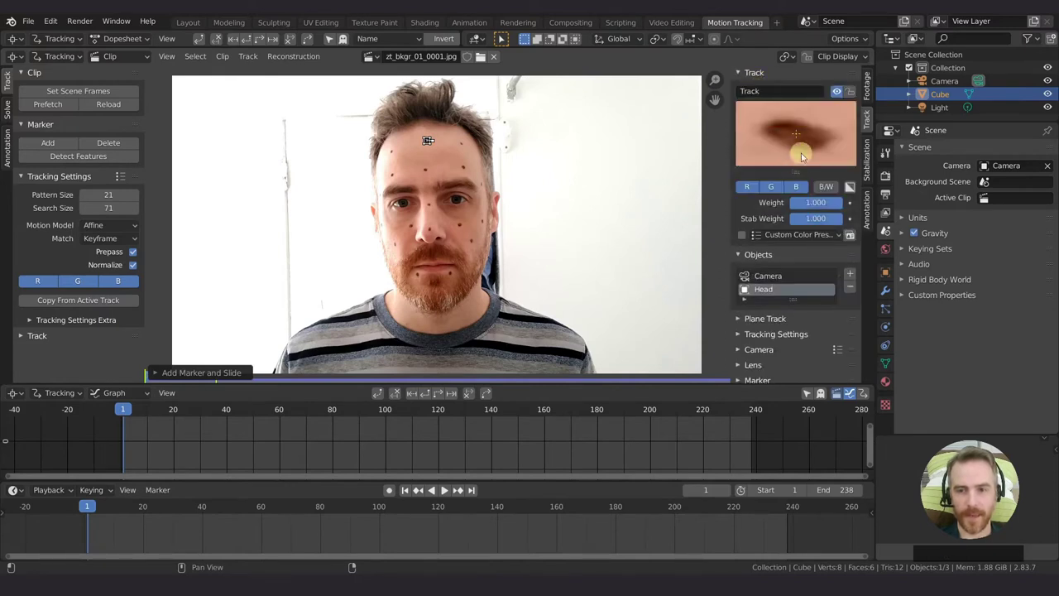
left_click_drag(799, 171, 799, 202)
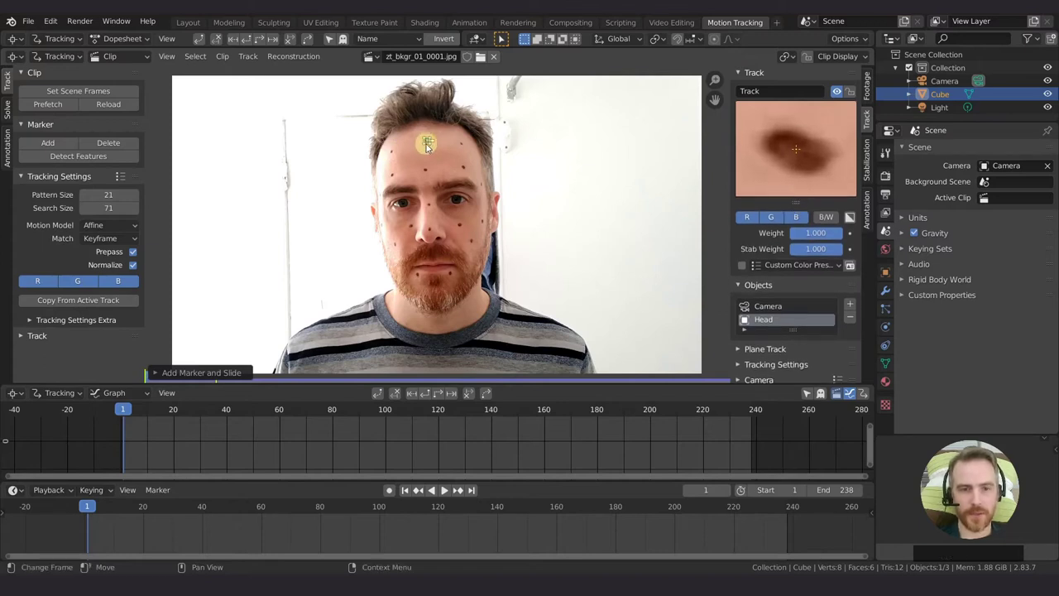
- Scale the forehead marker by about 1.5 with its search area displayed, and copy its settings to the tracking defaults
key("s")
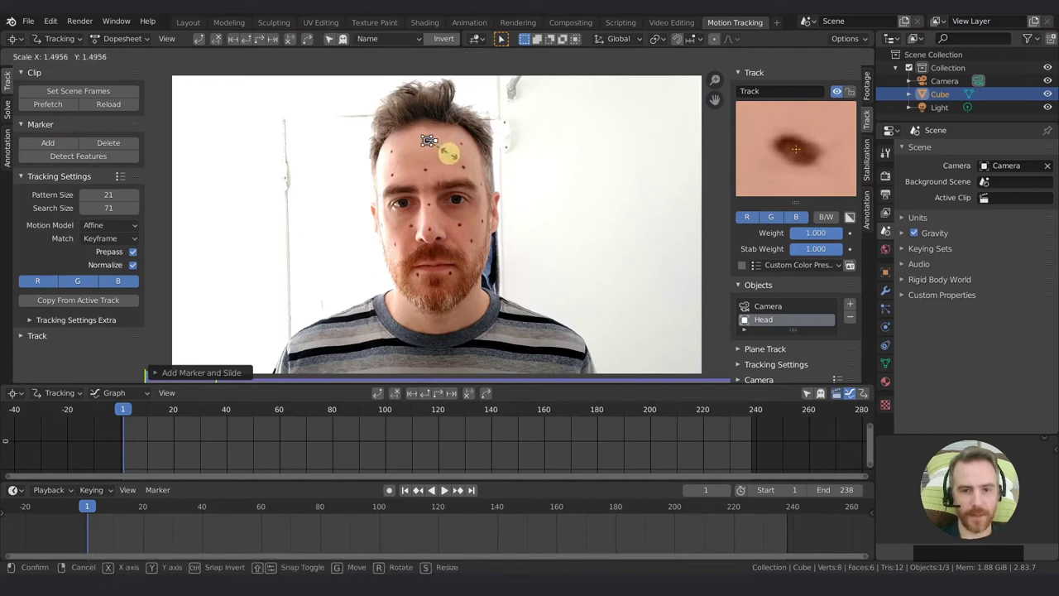
left_click(445, 151)
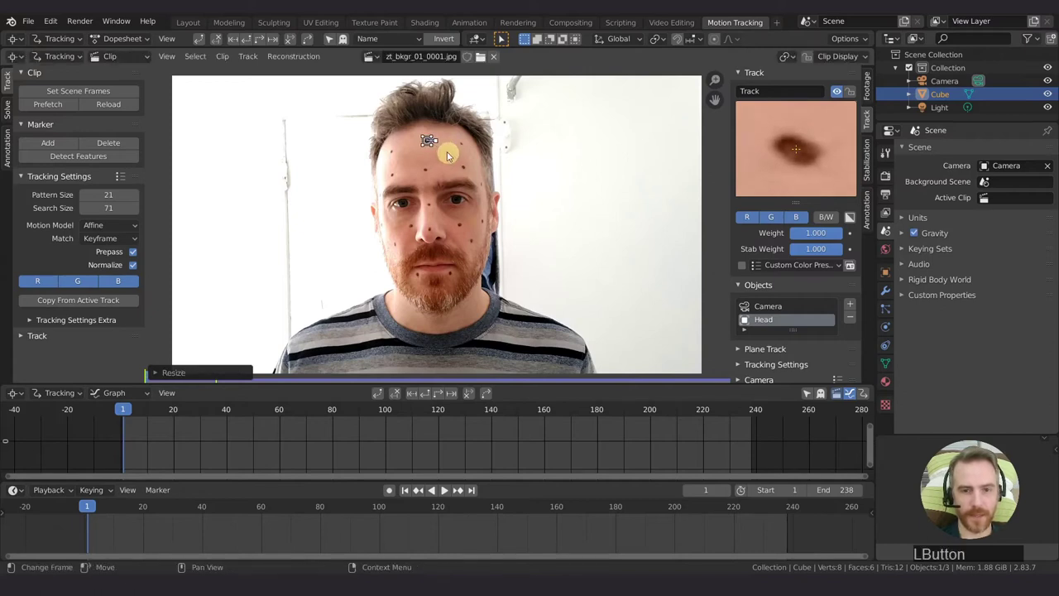
left_click(837, 57)
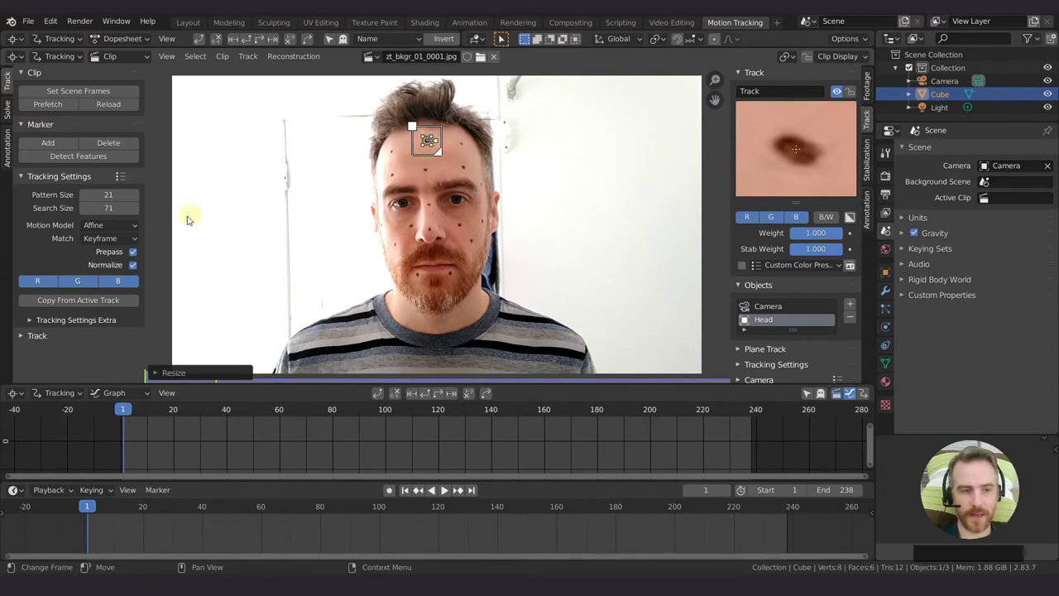
left_click(59, 304)
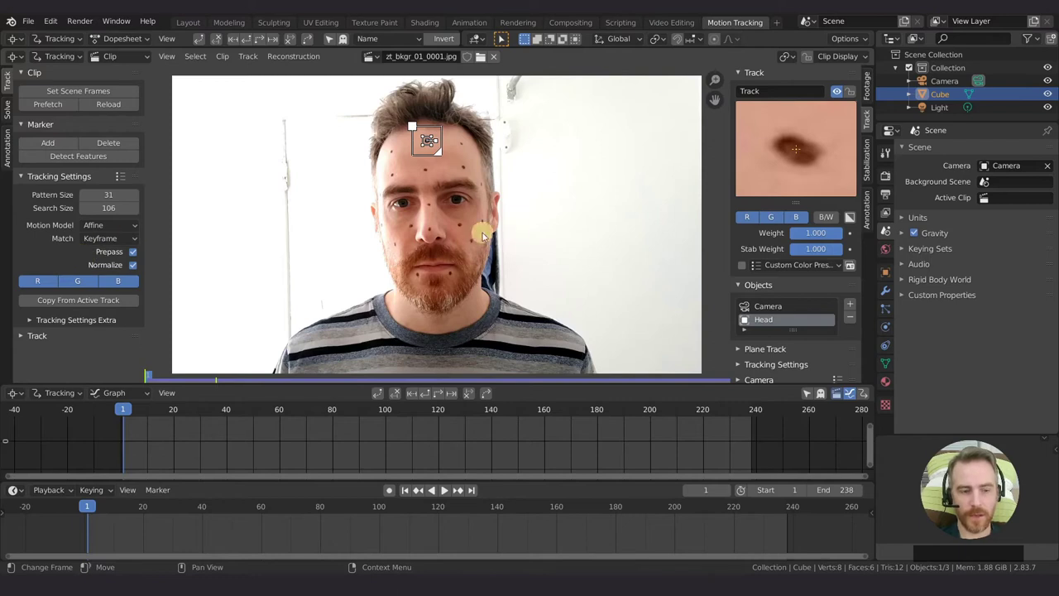
- Track the upper forehead marker forward and set the scene's end frame to 215
key("ctrl")
key("ctrl+t")
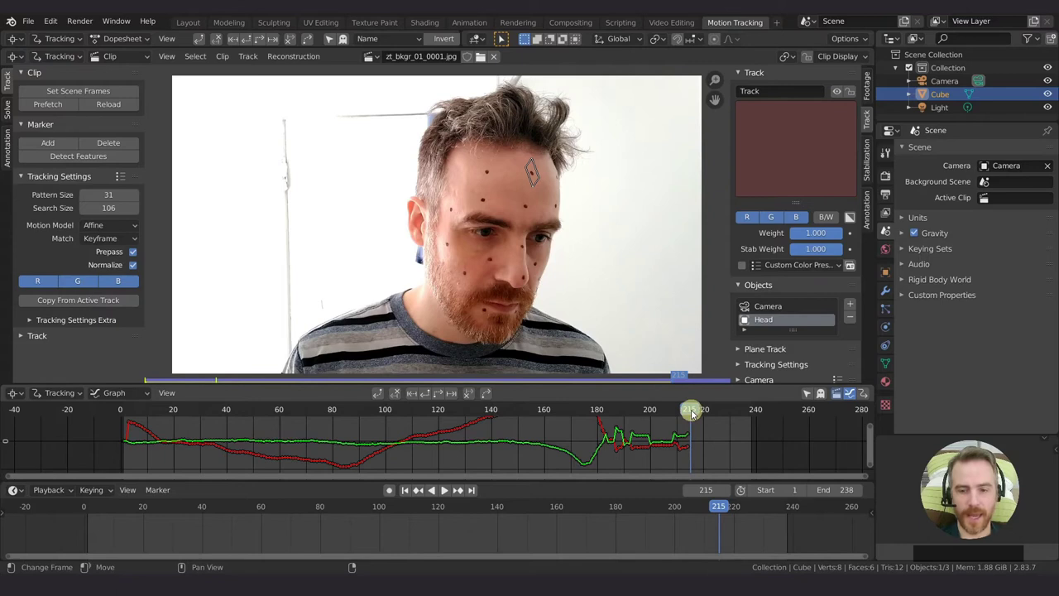
mouse_move(686, 409)
left_mouse_down()
mouse_move(548, 402)
mouse_move(692, 412)
left_mouse_up()
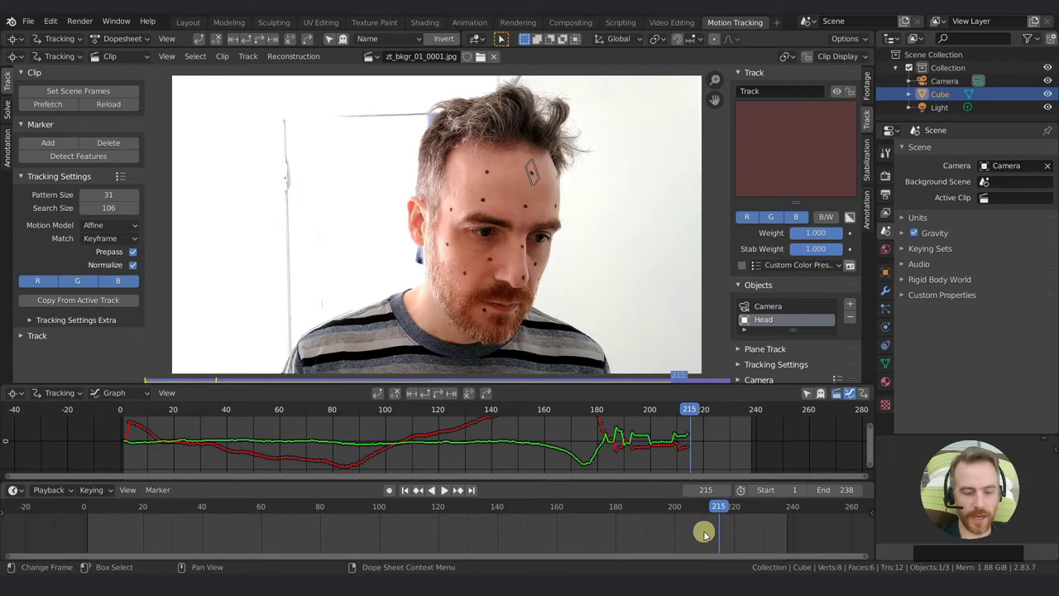
key("ctrl+End")
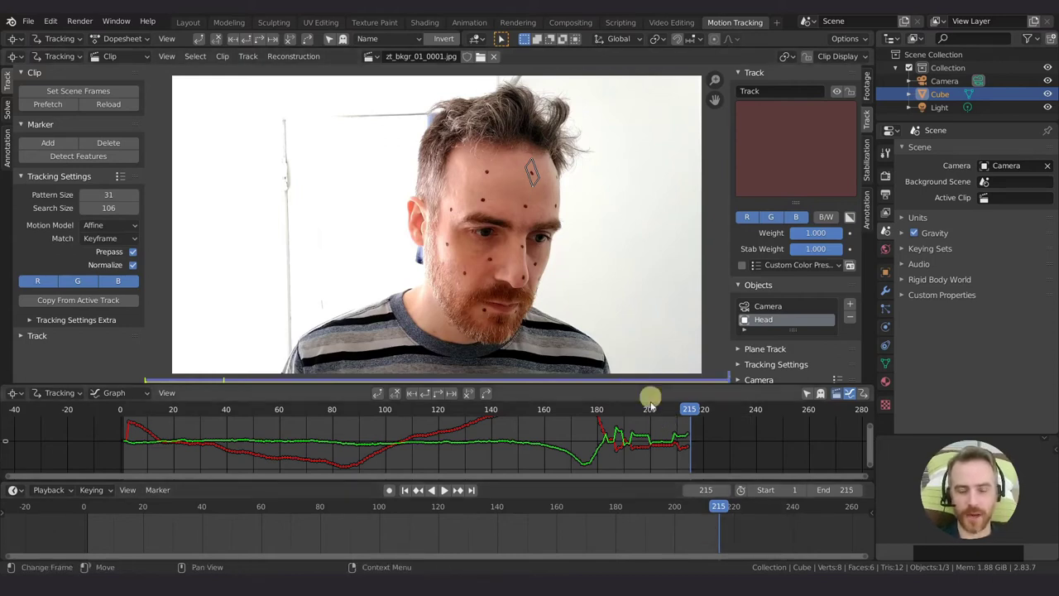
- Lock the clip view to the selected marker and review its track up close from frame 181 to 203
left_click_drag(690, 411, 599, 408)
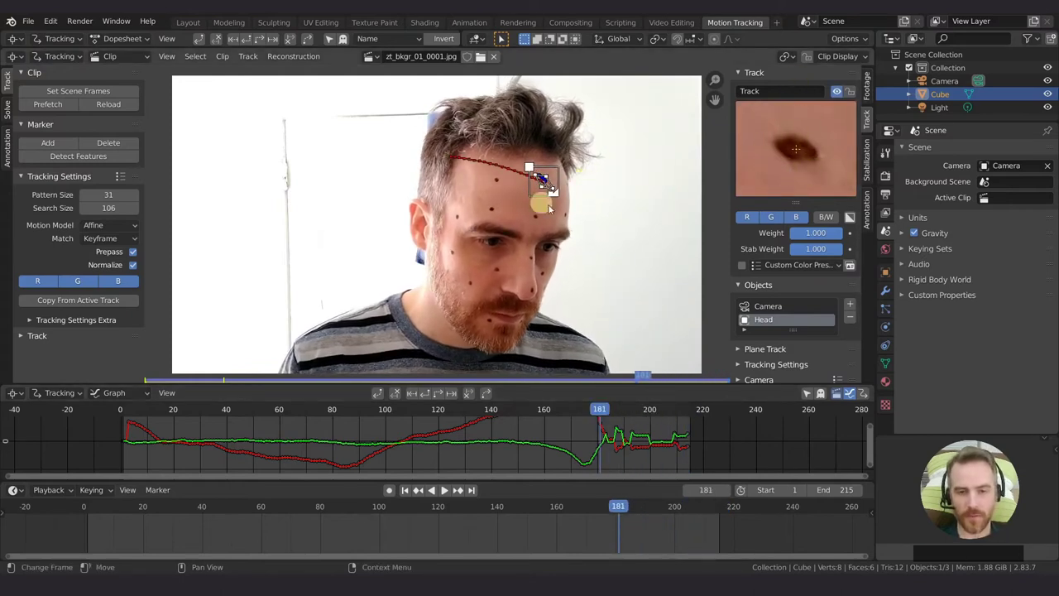
key("l")
scroll(441, 225, "up", 4)
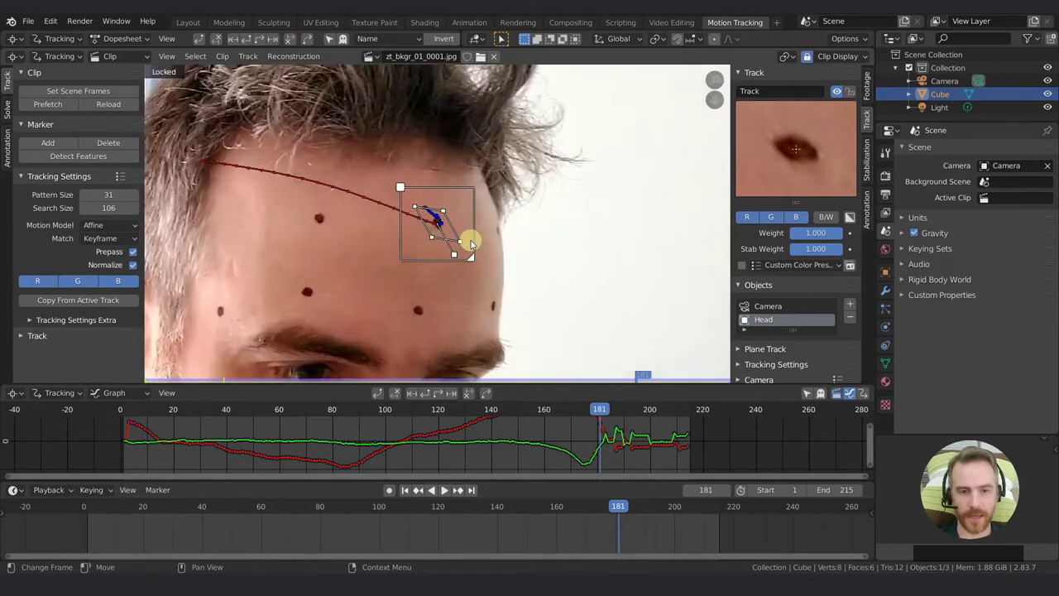
left_click_drag(624, 508, 682, 525)
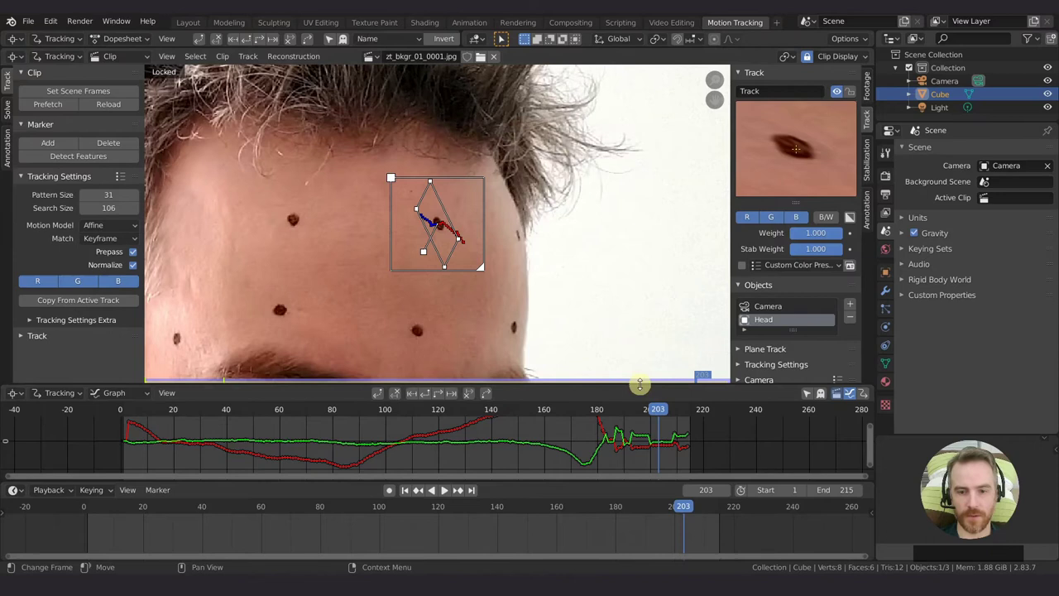
- Enlarge the tracking graph, frame the curves around the jittery section, and go to frame 183
left_click_drag(639, 384, 654, 306)
middle_click_drag(642, 356, 236, 397, "ctrl")
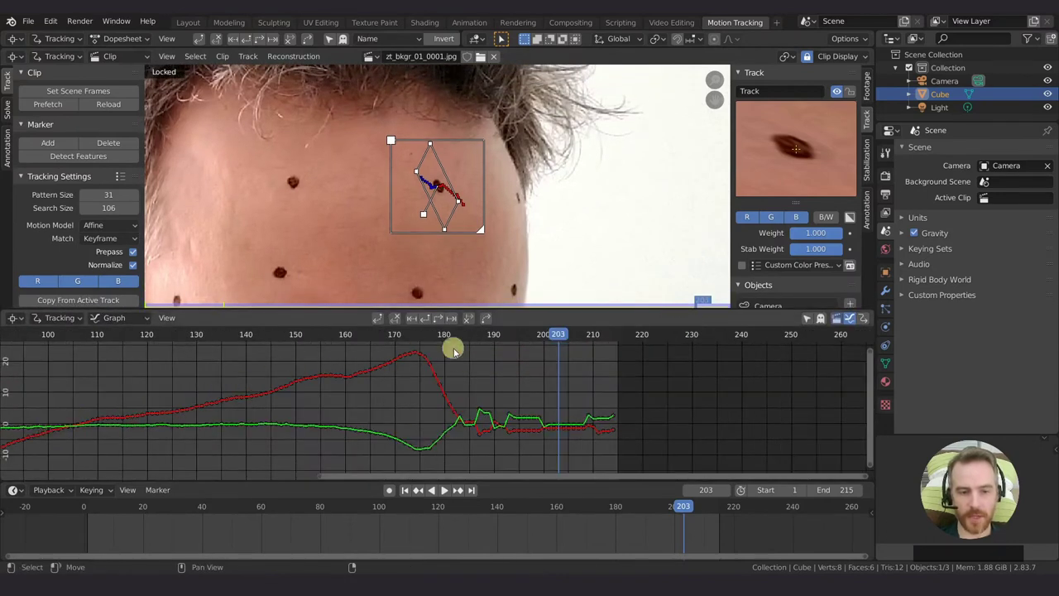
mouse_move(557, 336)
left_mouse_down()
mouse_move(404, 339)
mouse_move(204, 371)
mouse_move(329, 366)
mouse_move(468, 343)
mouse_move(587, 355)
mouse_move(460, 366)
mouse_move(558, 356)
mouse_move(482, 382)
mouse_move(447, 350)
mouse_move(460, 354)
left_mouse_up()
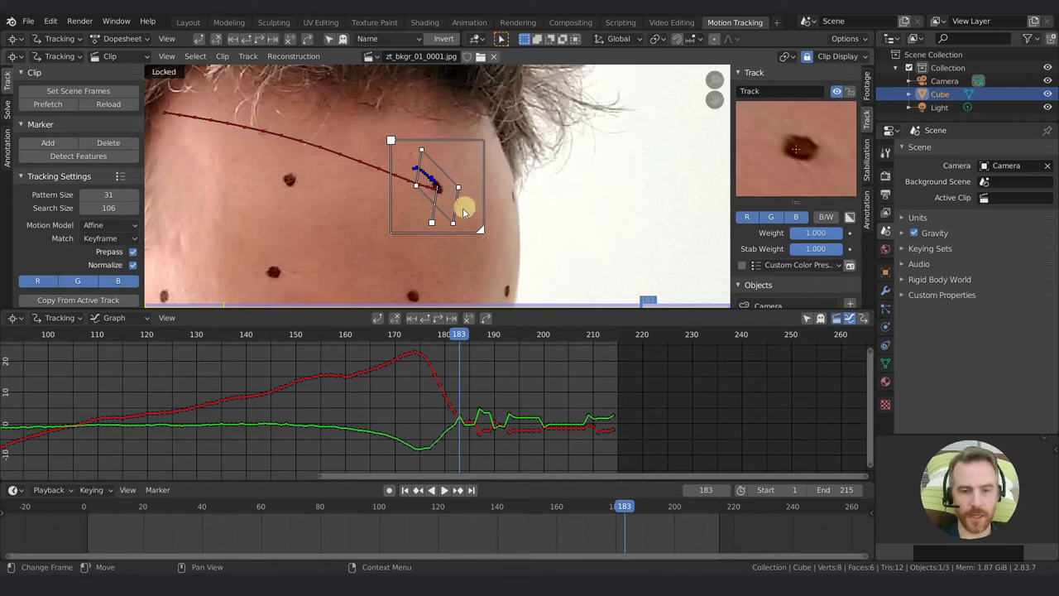
- Enlarge the upper forehead marker slightly at frame 183 and track it forward again to frame 215
key("s")
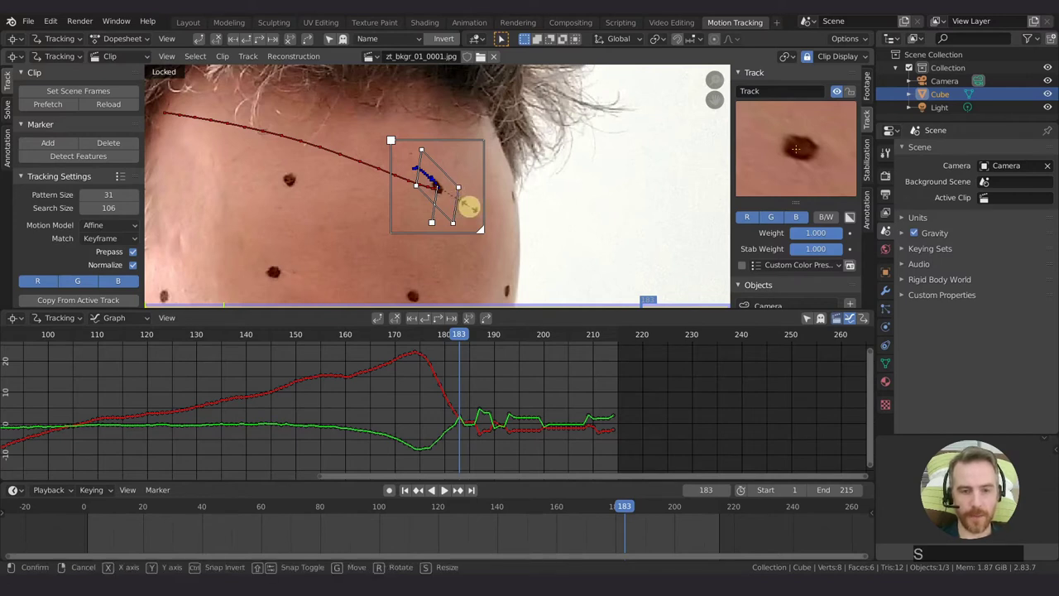
left_click(474, 207)
left_click_drag(428, 176, 457, 187)
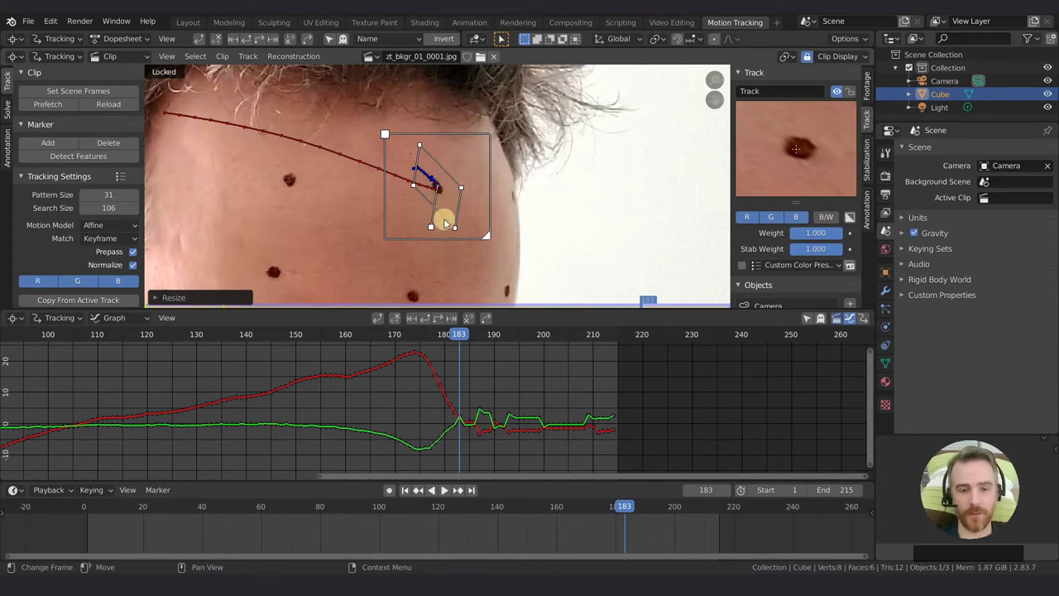
key("ctrl+t")
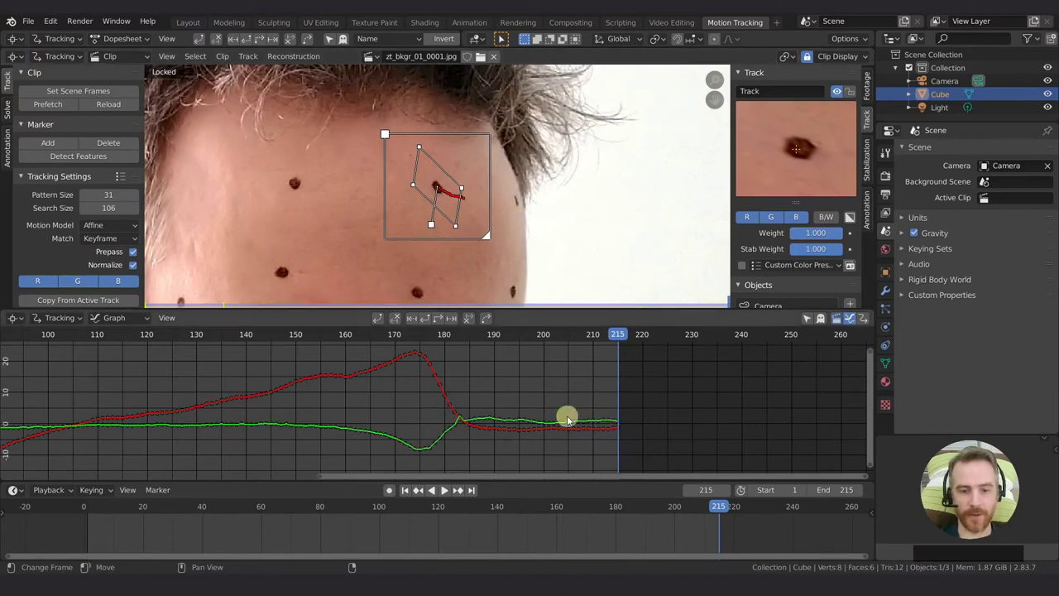
mouse_move(619, 339)
left_mouse_down()
mouse_move(230, 362)
mouse_move(125, 373)
mouse_move(116, 386)
mouse_move(618, 351)
left_mouse_up()
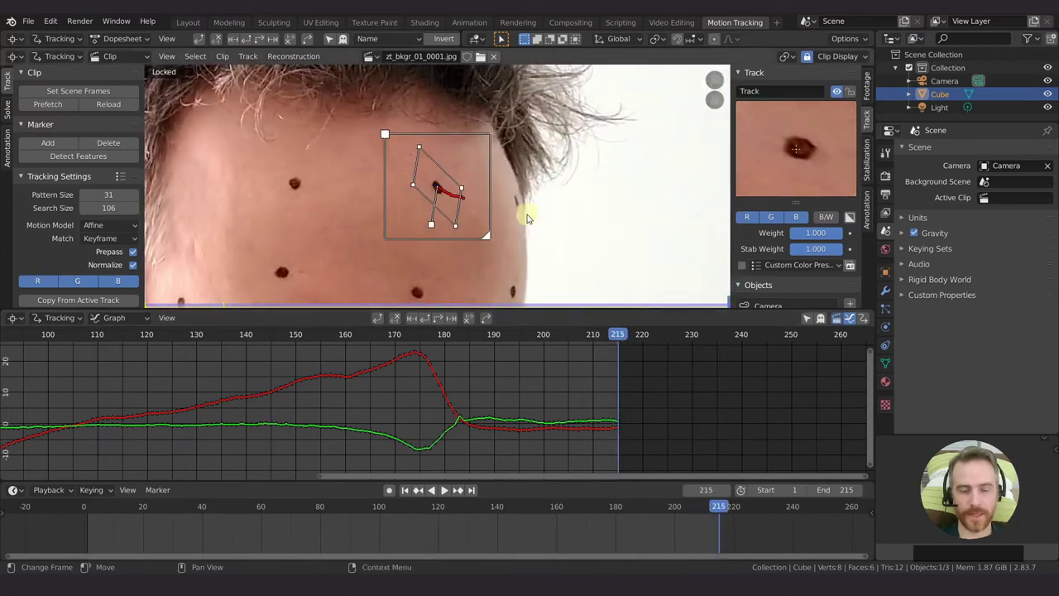
- Return to frame 1 and add a marker on the lower central forehead dot
key("shift+Left")
scroll(438, 178, "down", 5)
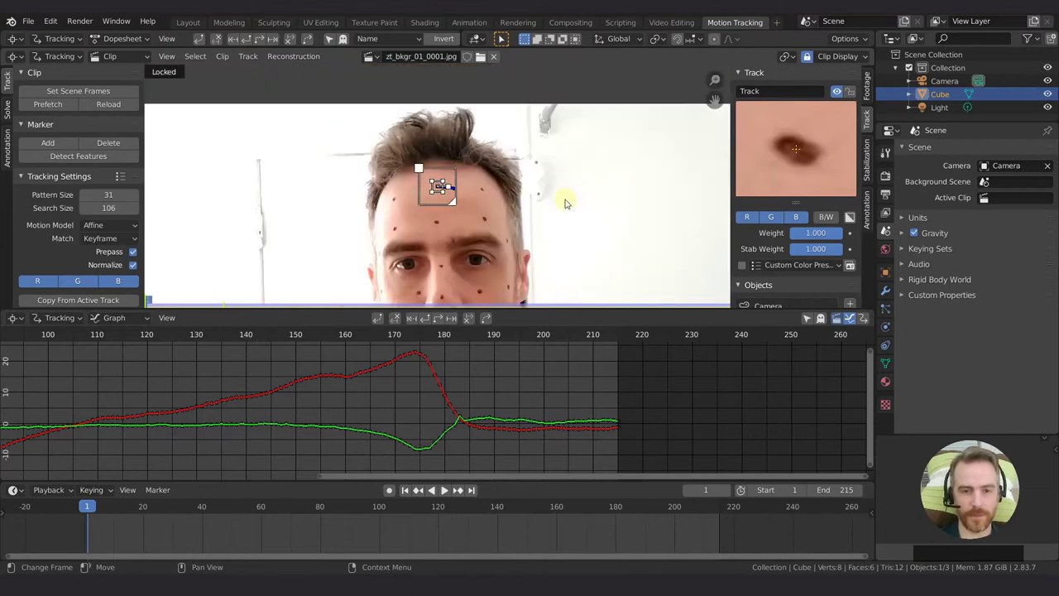
left_click(432, 217, "ctrl")
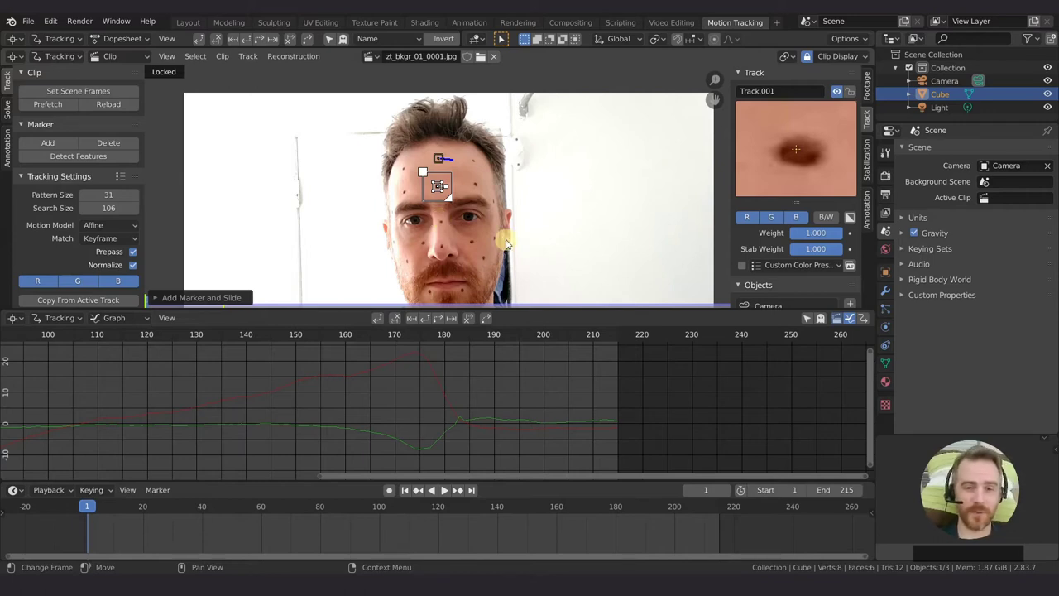
- Add a marker on the nose-bridge dot, centre it on the dot, and track it forward
left_click(442, 223, "ctrl")
scroll(523, 182, "up", 4)
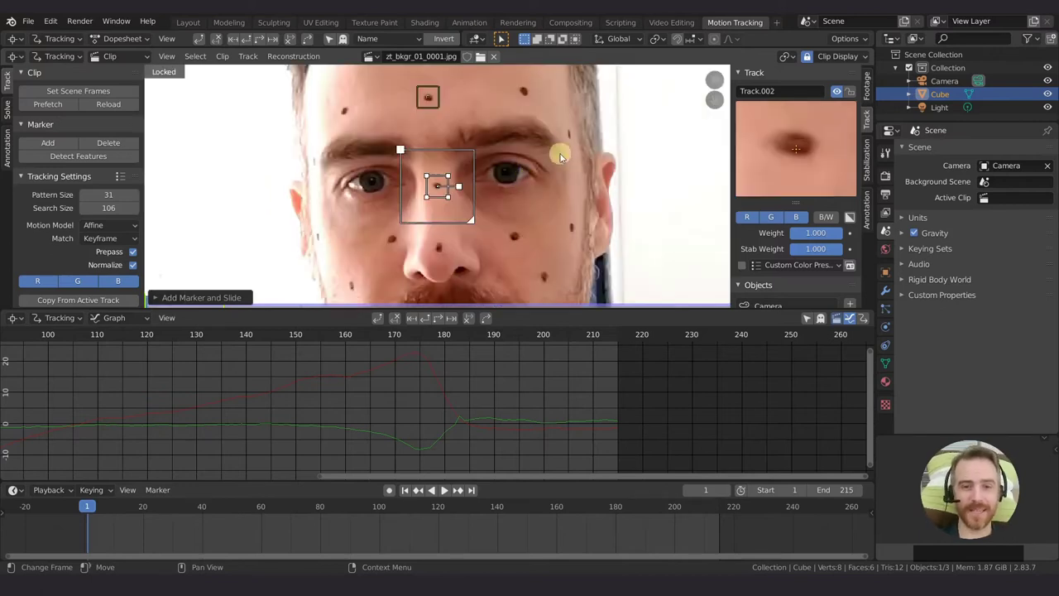
mouse_move(820, 157)
left_mouse_down()
mouse_move(821, 169)
mouse_move(799, 154)
mouse_move(819, 156)
mouse_move(827, 178)
mouse_move(816, 153)
mouse_move(813, 164)
left_mouse_up()
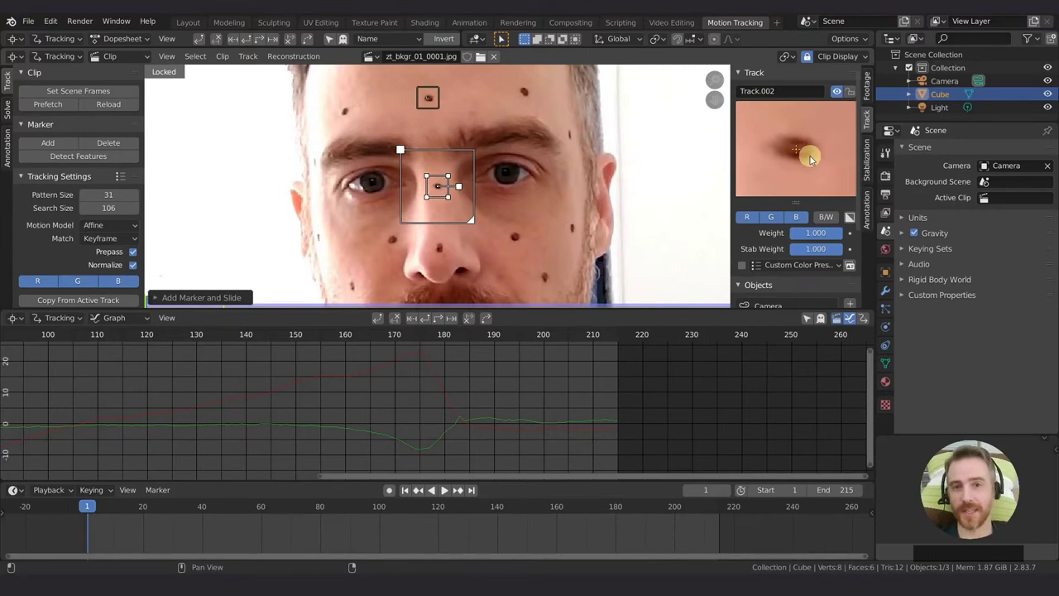
left_click_drag(809, 159, 807, 156)
left_click_drag(467, 189, 466, 180)
mouse_move(798, 147)
left_mouse_down()
mouse_move(824, 170)
mouse_move(818, 158)
left_mouse_up()
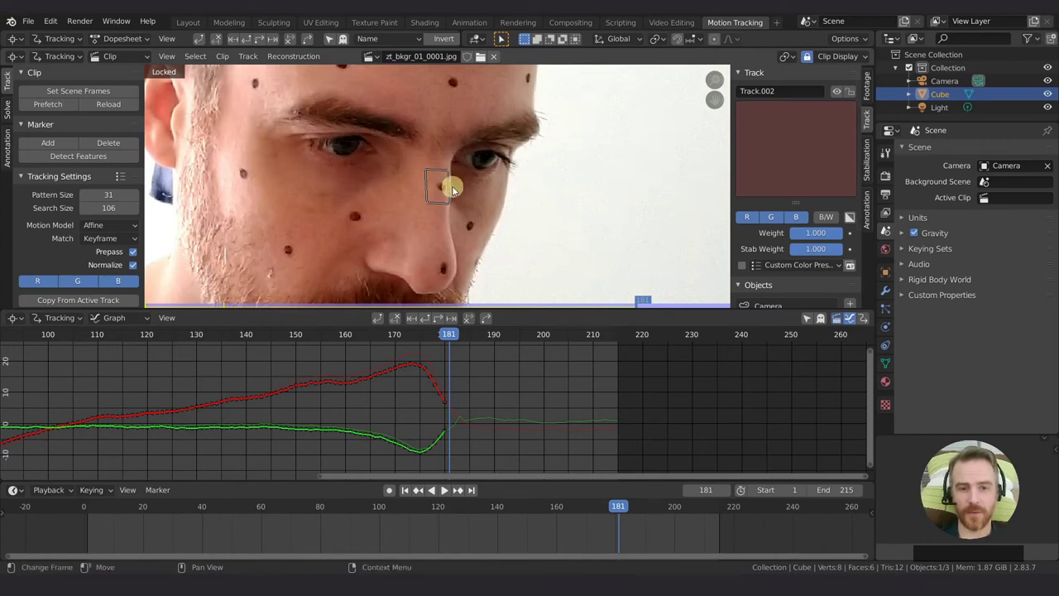
- Recentre the nose-bridge marker at frame 181 by comparing it with frame 180, and track it forward to frame 215
left_click(798, 149)
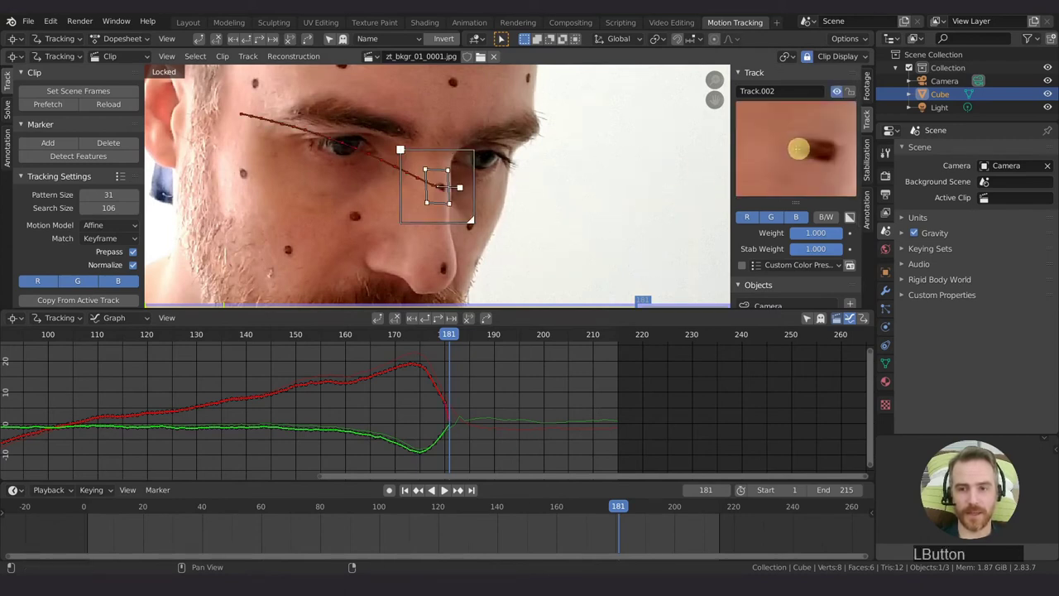
left_click_drag(779, 146, 777, 146)
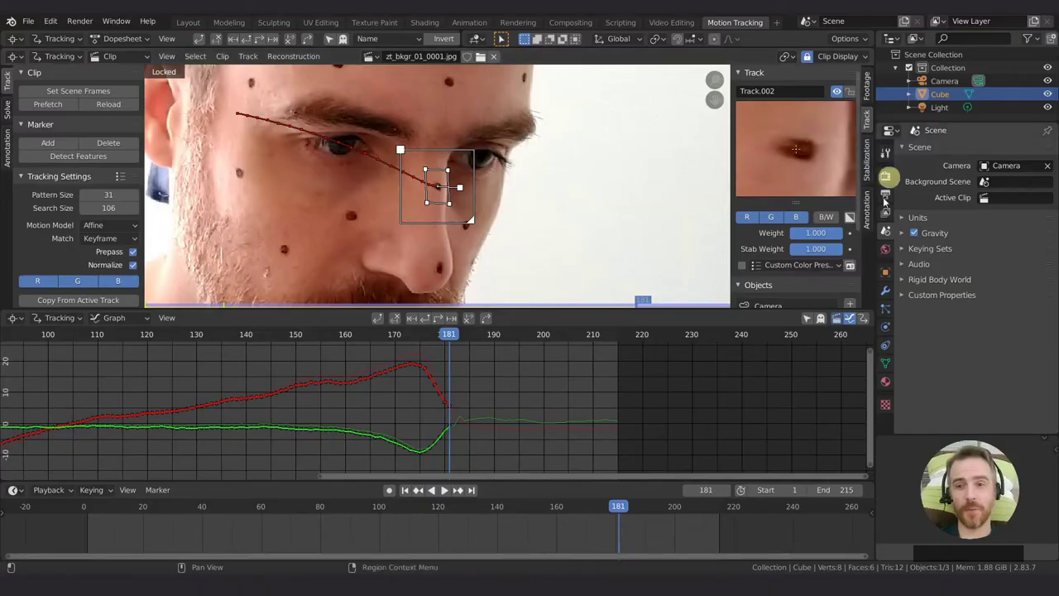
key("Left")
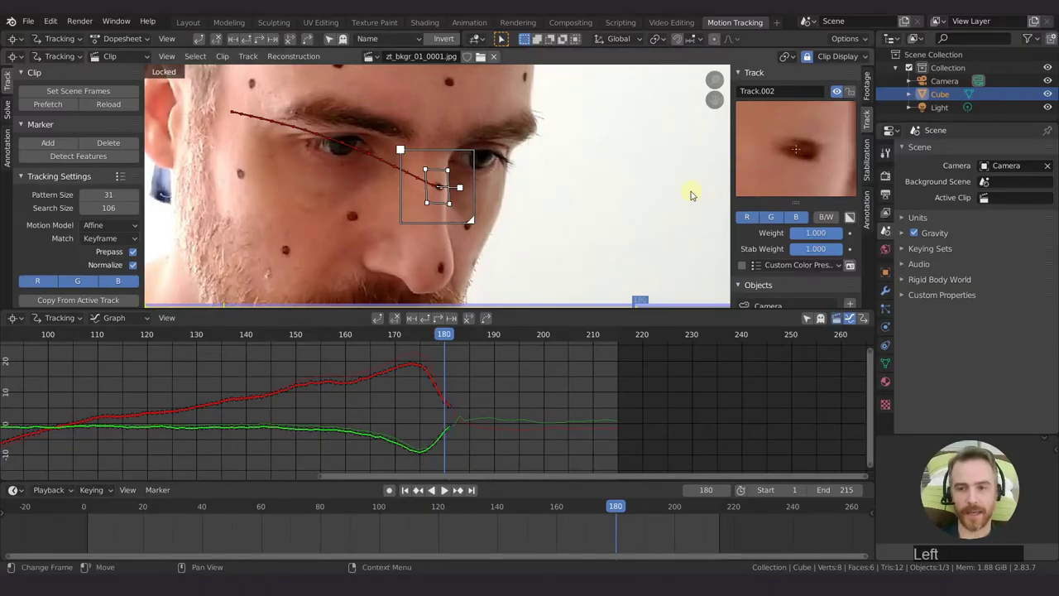
key("Right")
key("Left")
key("Right")
key("Left")
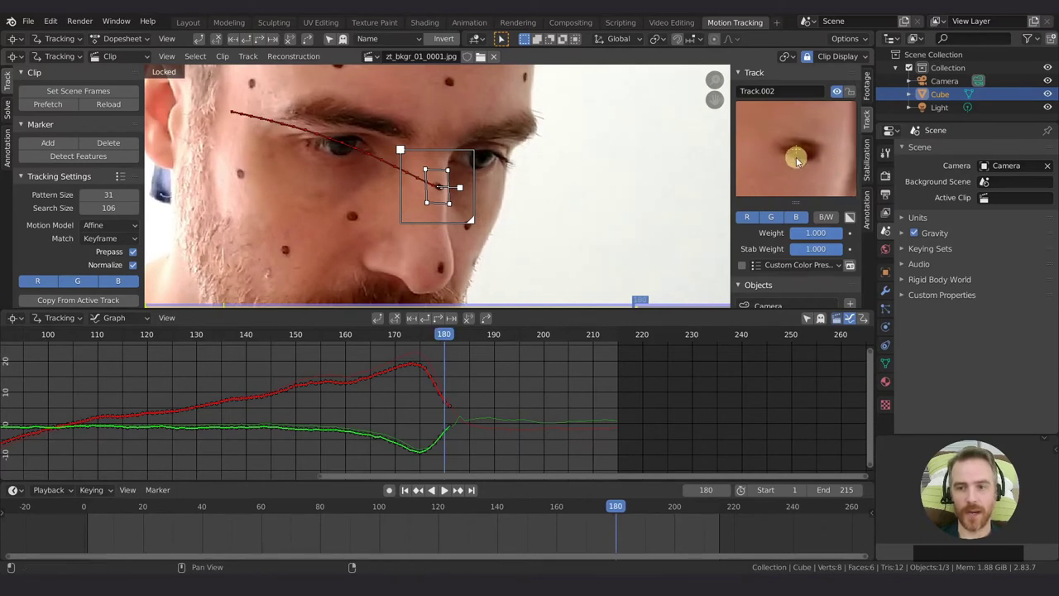
key("Right")
key("Left")
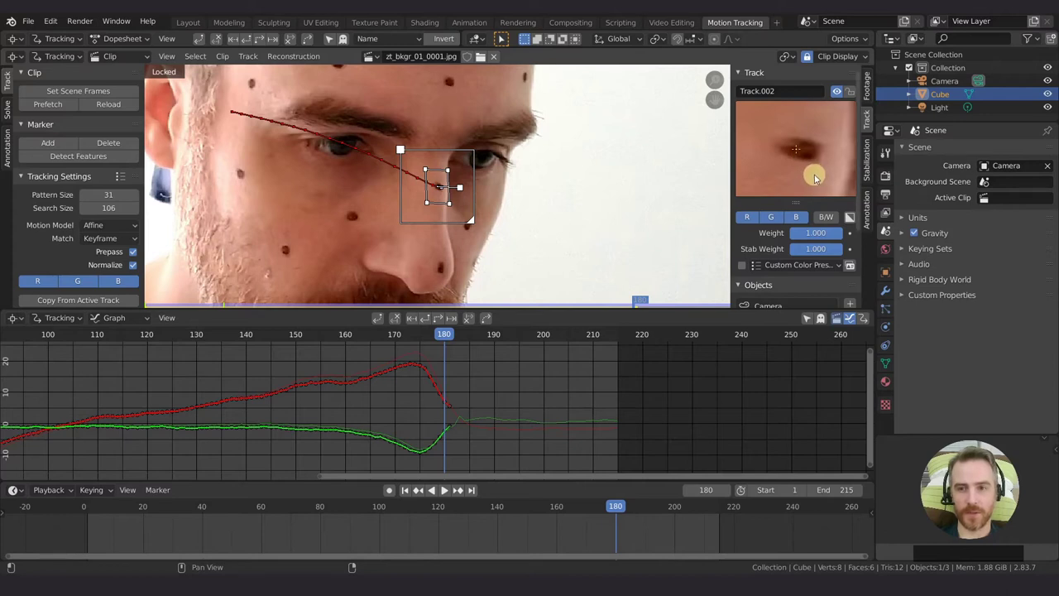
key("Right")
key("Left")
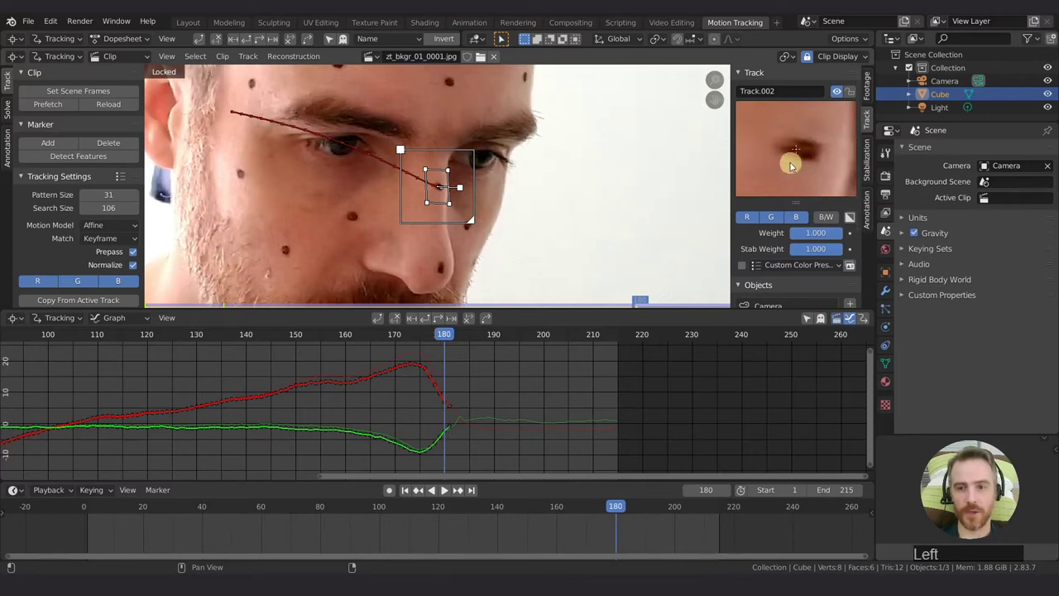
key("Right")
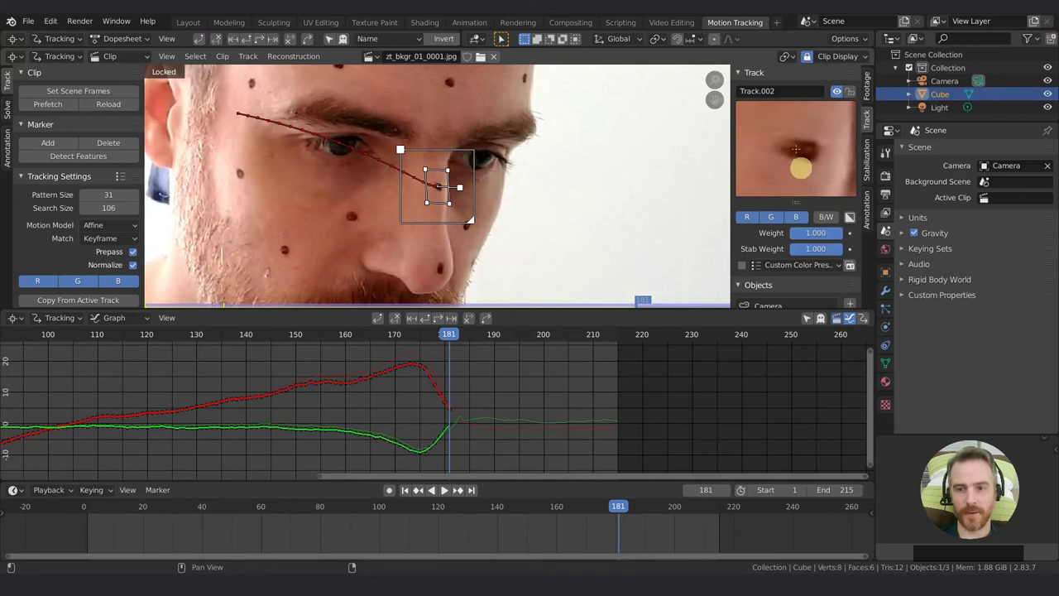
key("Left")
key("Right")
key("Left")
key("Right")
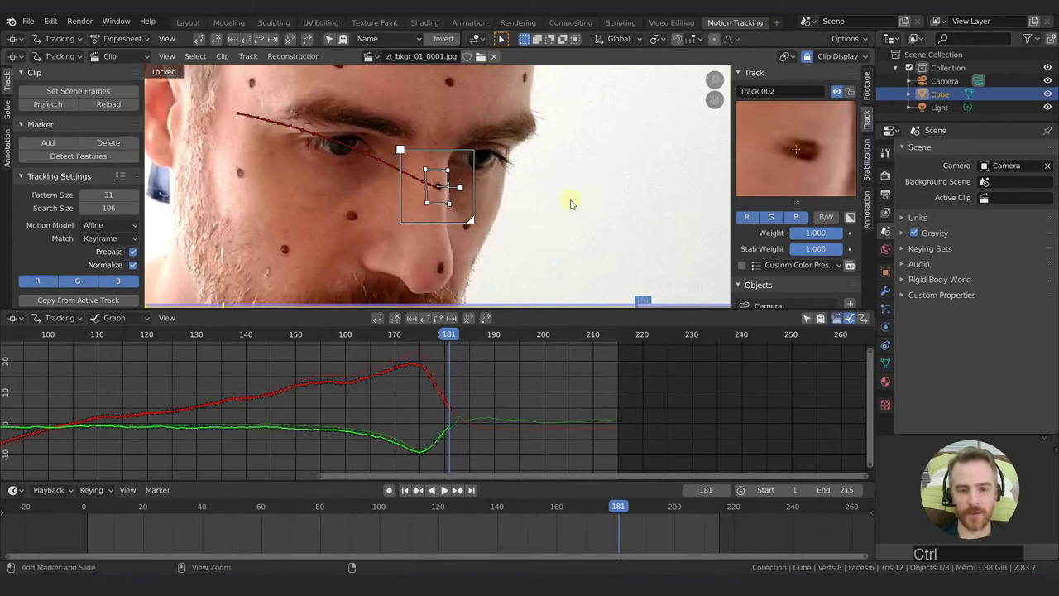
key("ctrl+t")
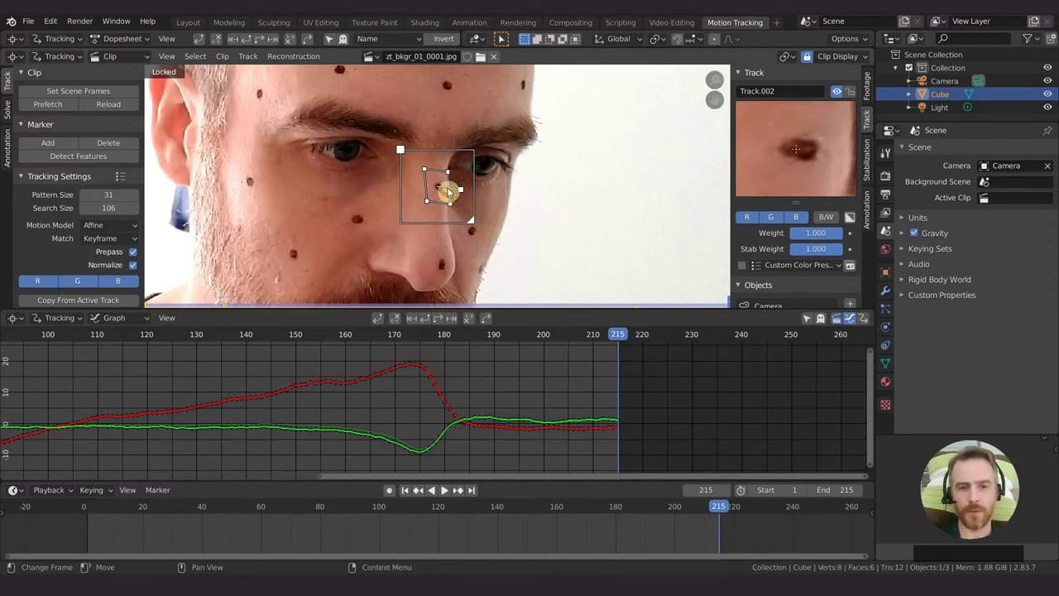
- Refine the nose-bridge marker's pattern corners at frame 215, and return to frame 1 to add a marker on the nose-tip dot
left_click_drag(447, 171, 445, 170)
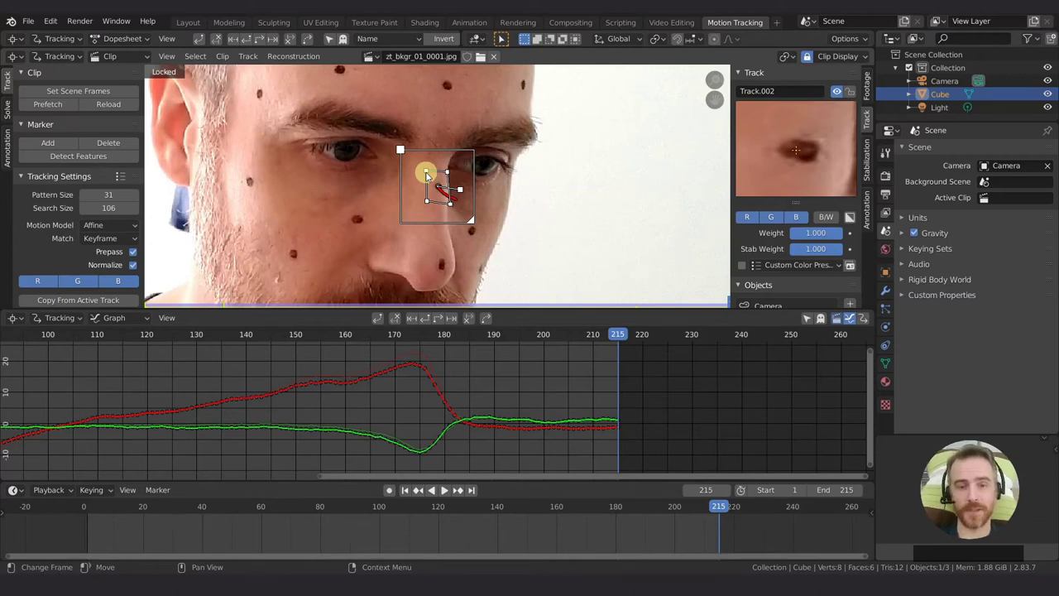
key("shift+Left")
left_click(439, 182, "ctrl")
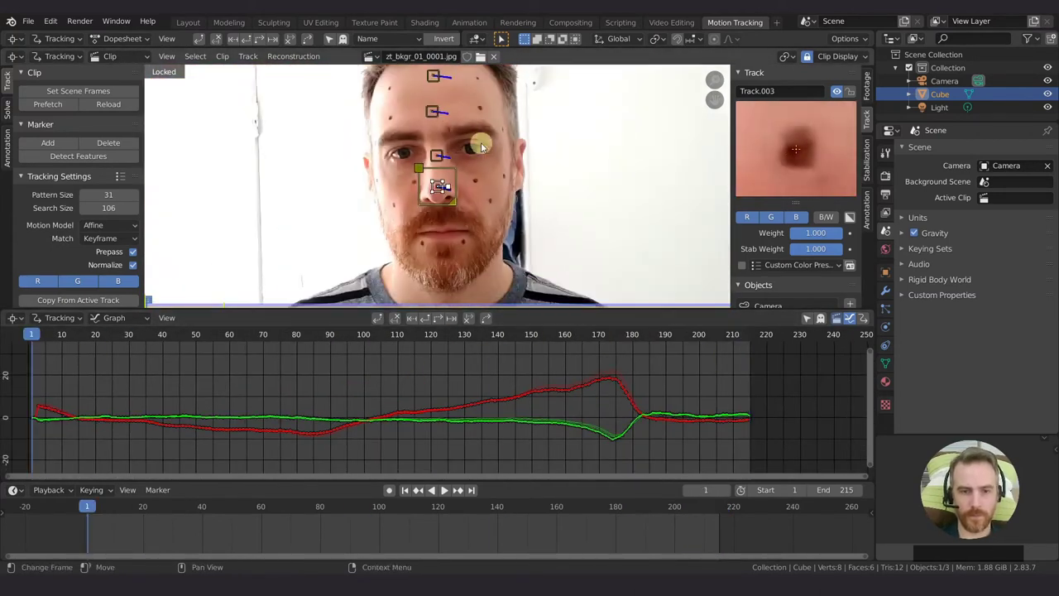
- Add and track a marker on the upper-right forehead dot, recentring it on the dot at frame 176
left_click(501, 334)
scroll(450, 205, "up", 5)
left_click(450, 206, "ctrl")
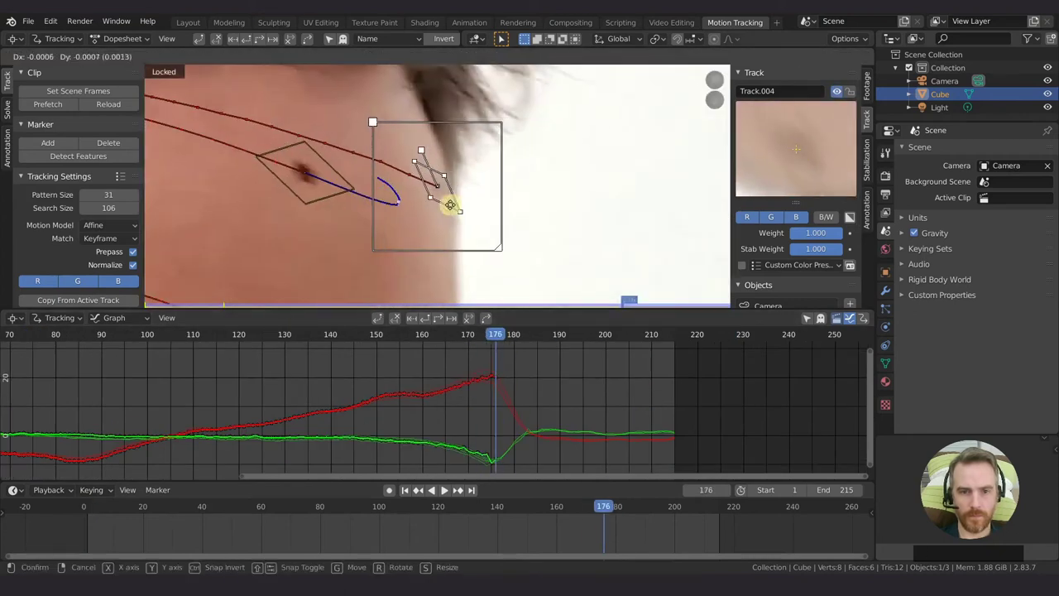
left_click(450, 205)
scroll(472, 203, "down", 5)
scroll(447, 201, "down", 1)
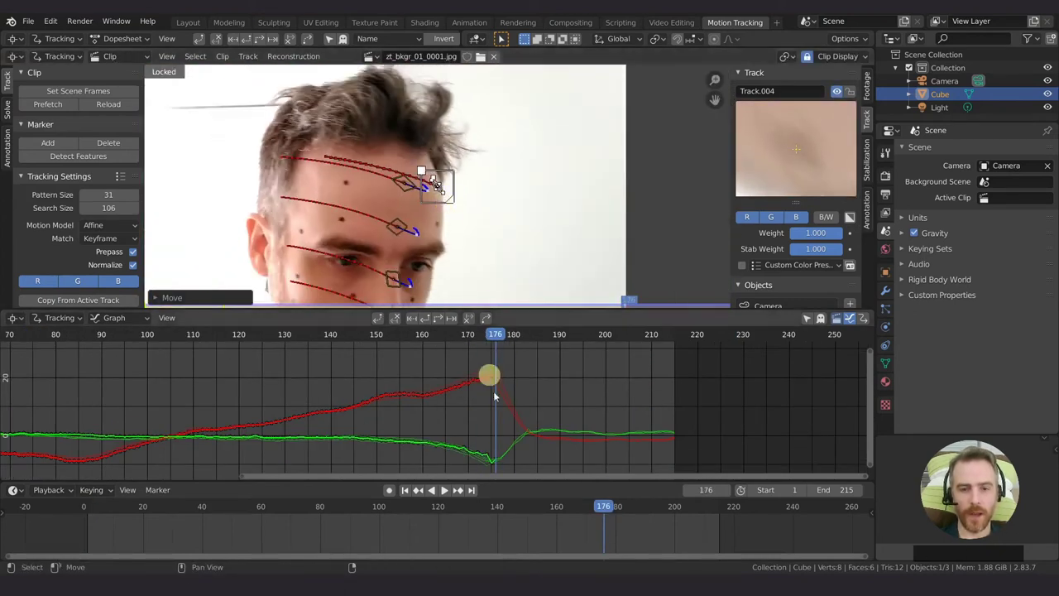
left_click_drag(497, 333, 527, 334)
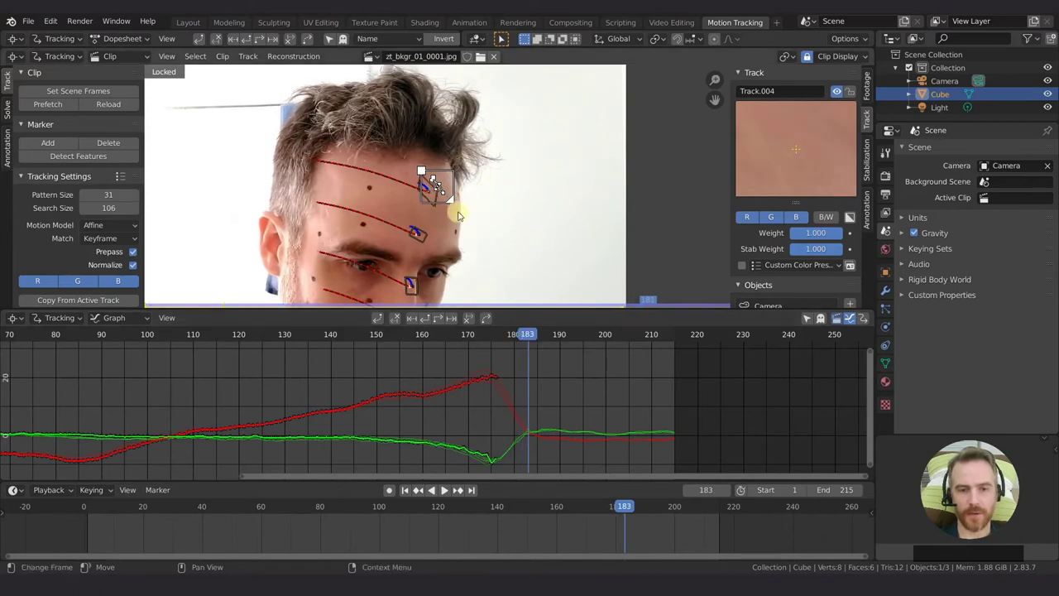
key("g")
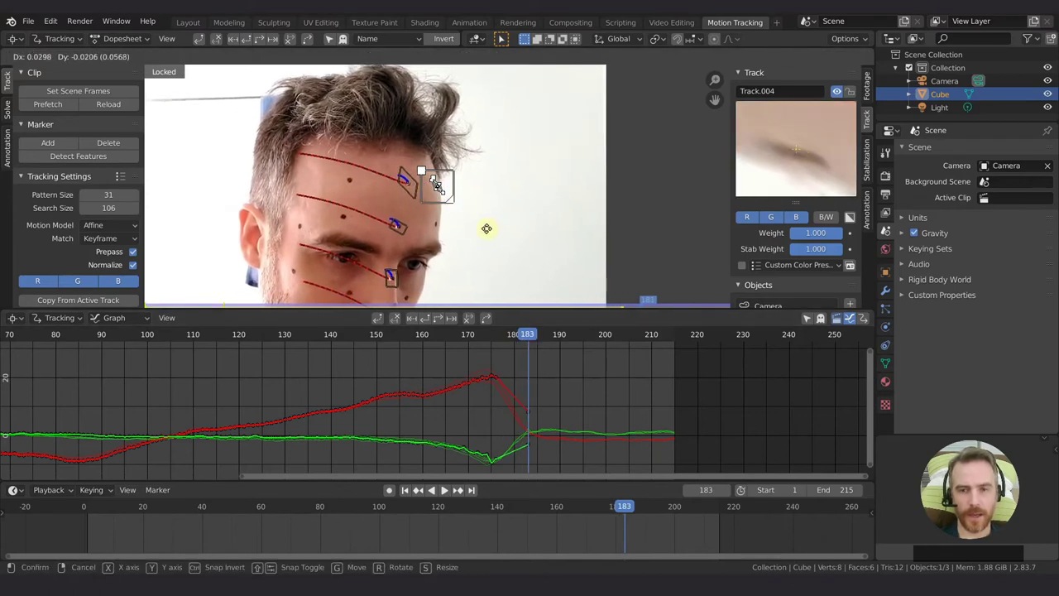
right_click(493, 236)
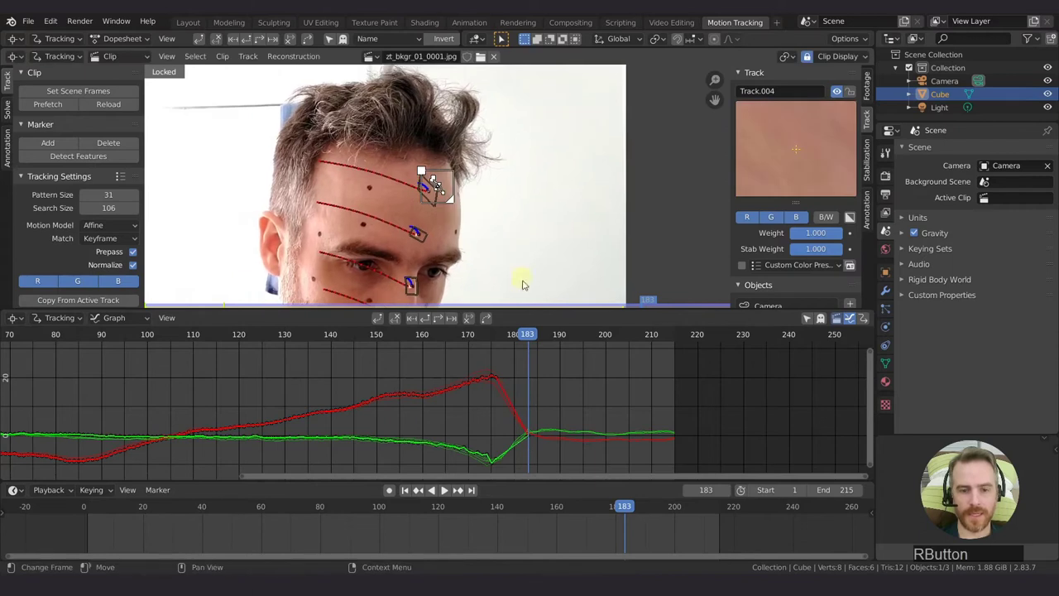
- Clear the upper-right forehead marker's track after frame 173 and check the frames that follow
mouse_move(526, 334)
left_mouse_down()
mouse_move(453, 335)
mouse_move(485, 343)
left_mouse_up()
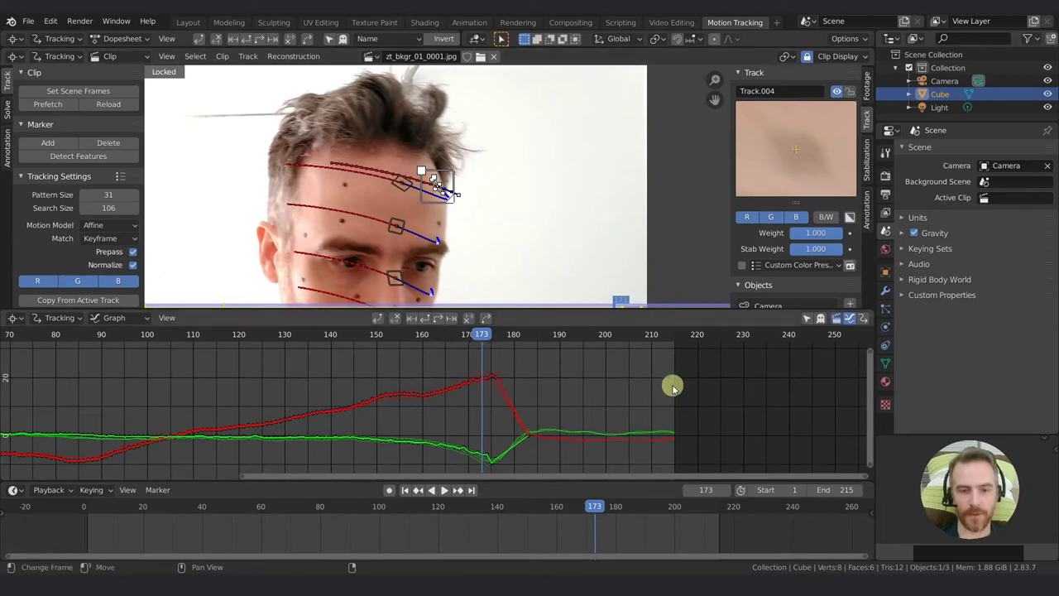
left_click(468, 321)
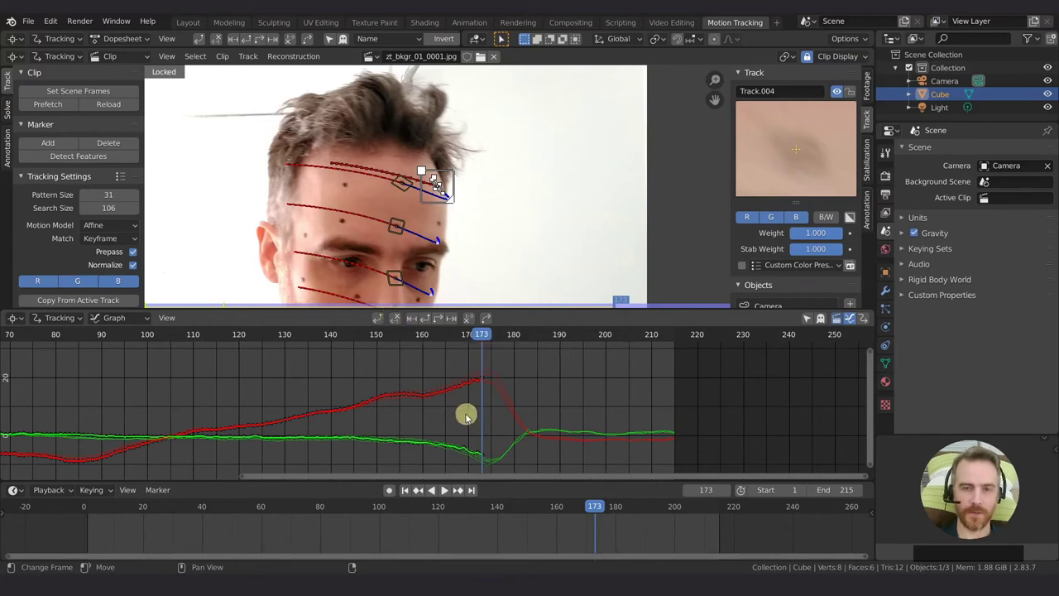
mouse_move(491, 342)
left_mouse_down()
mouse_move(634, 340)
mouse_move(466, 339)
mouse_move(504, 339)
left_mouse_up()
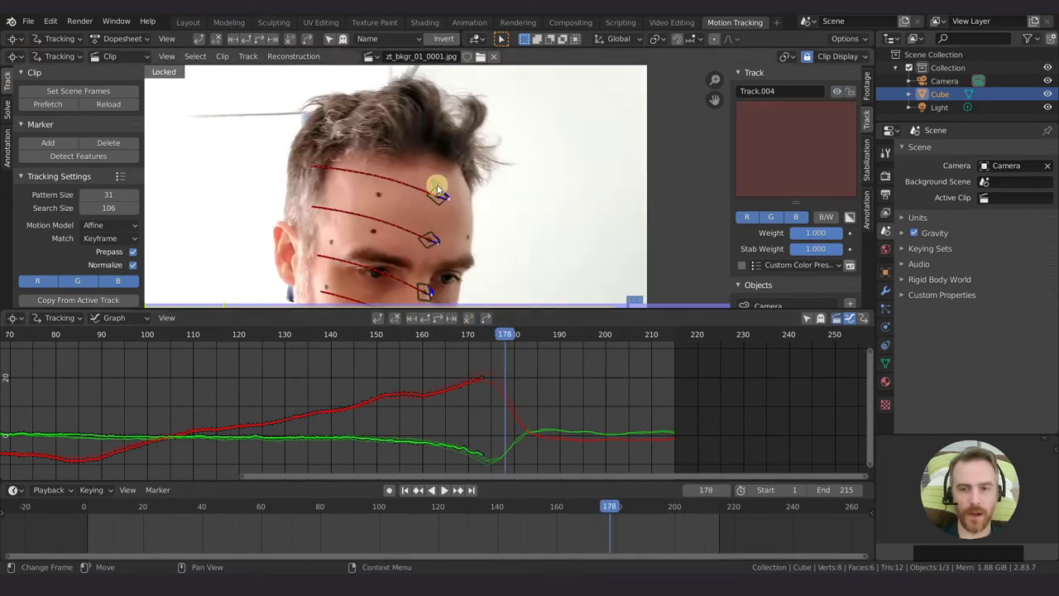
- Show disabled markers in the clip display and turn off locking the view to the selection
left_click(838, 57)
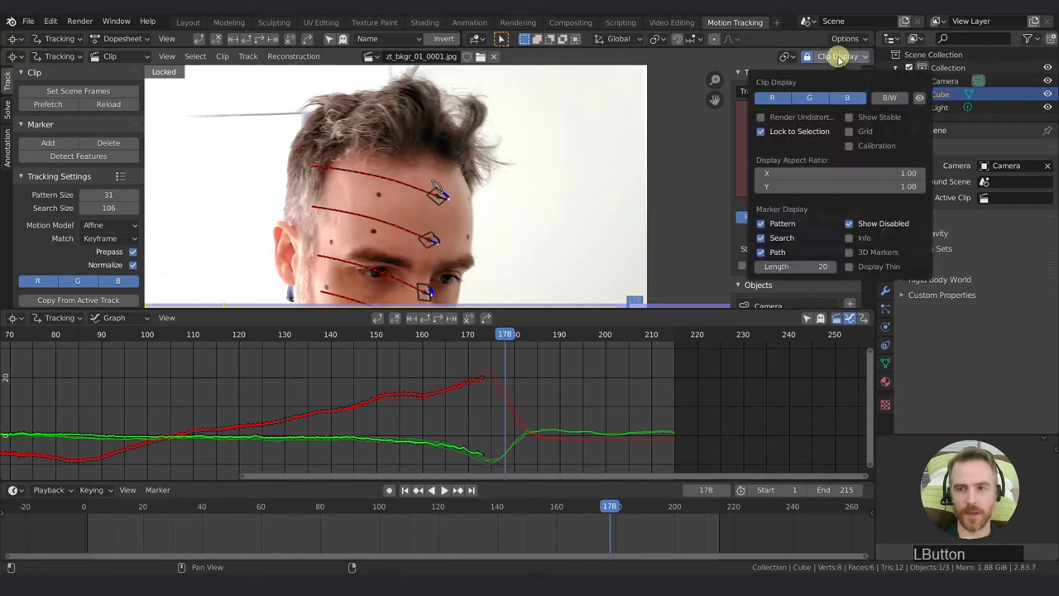
left_click(877, 224)
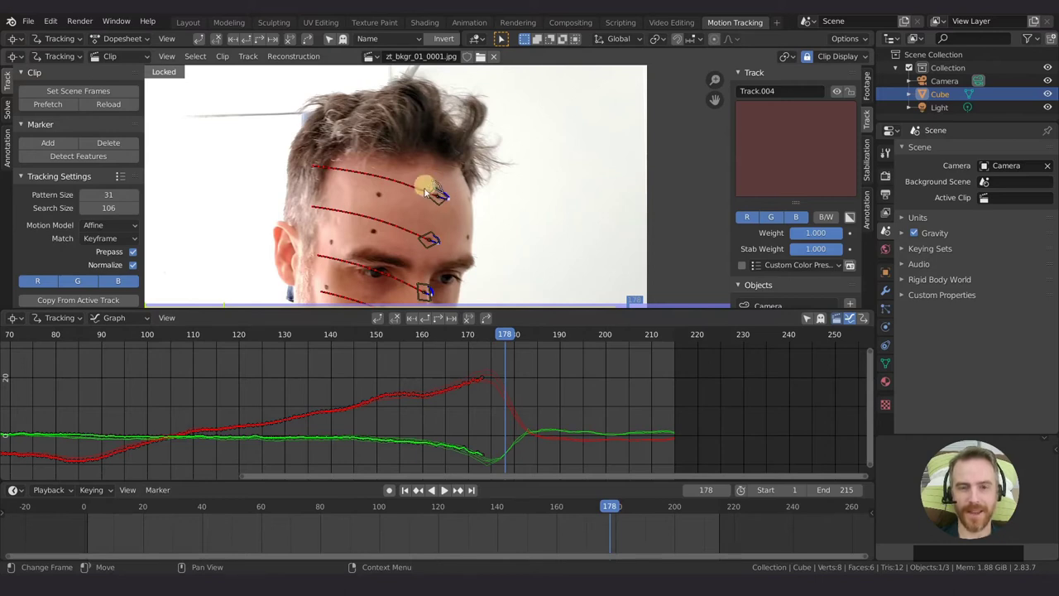
key("alt")
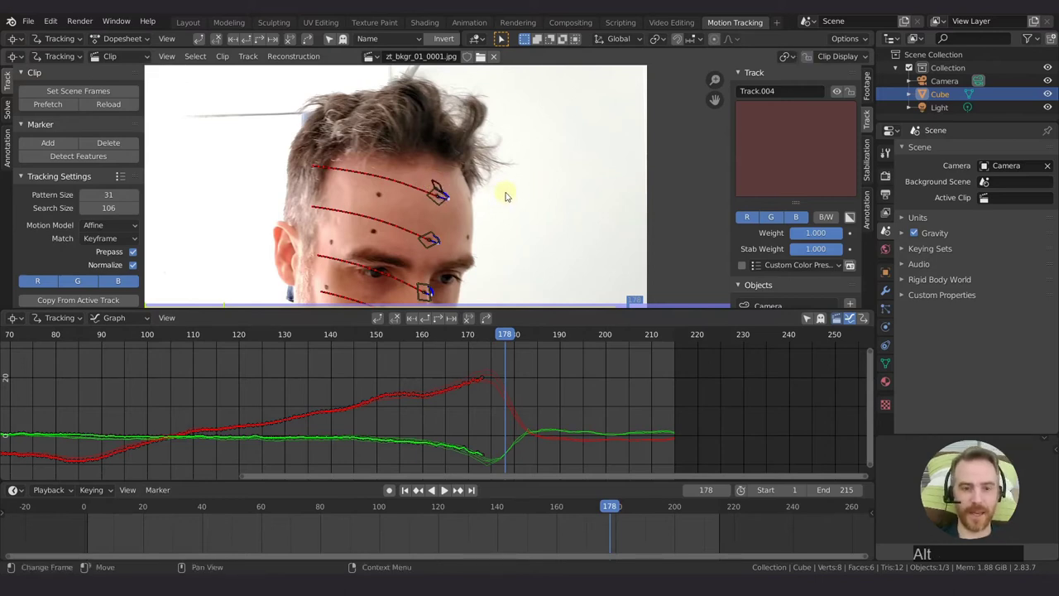
left_click(439, 193)
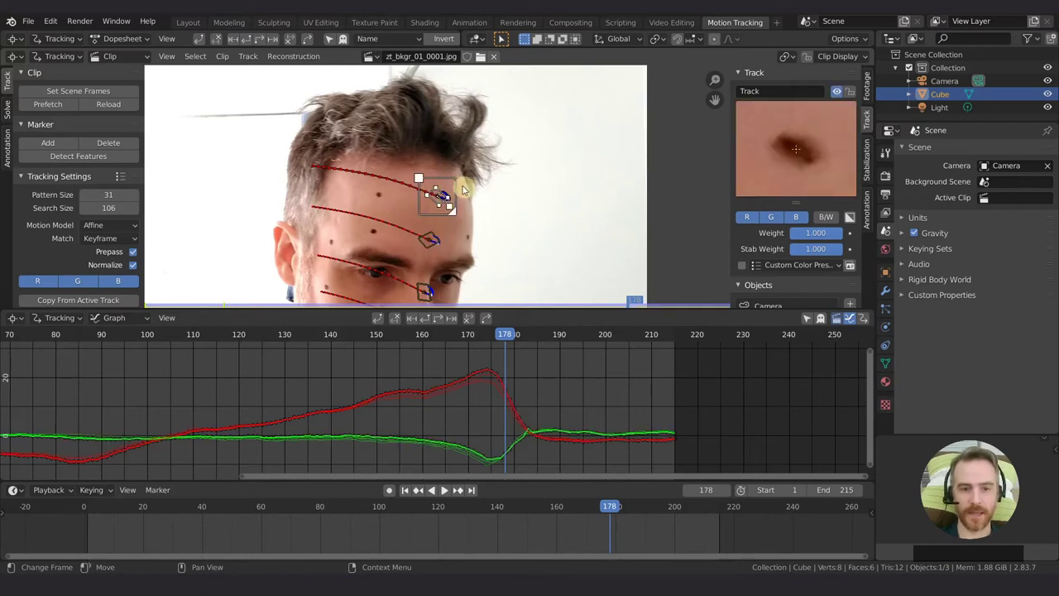
left_click(822, 56)
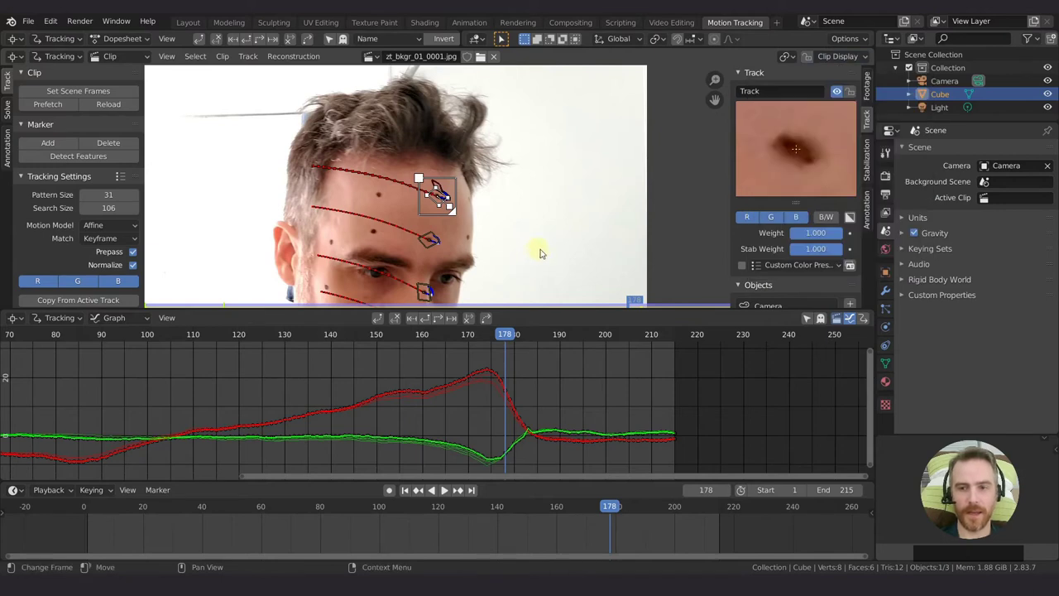
- Add a marker on the upper-left forehead dot near the end of the clip and centre it on the dot at frame 215
key("shift+Left")
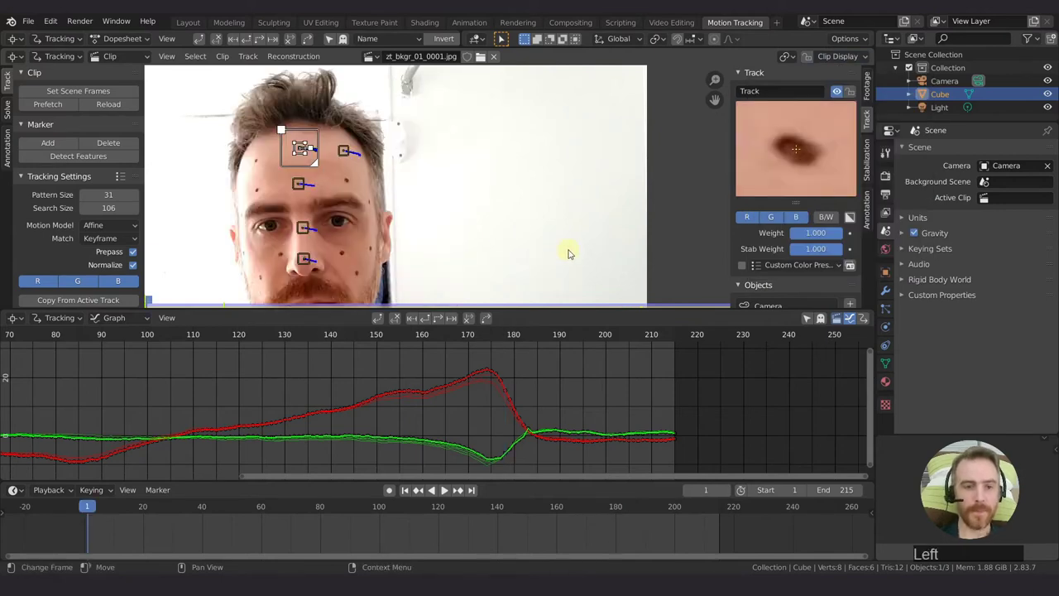
left_click_drag(555, 333, 652, 346)
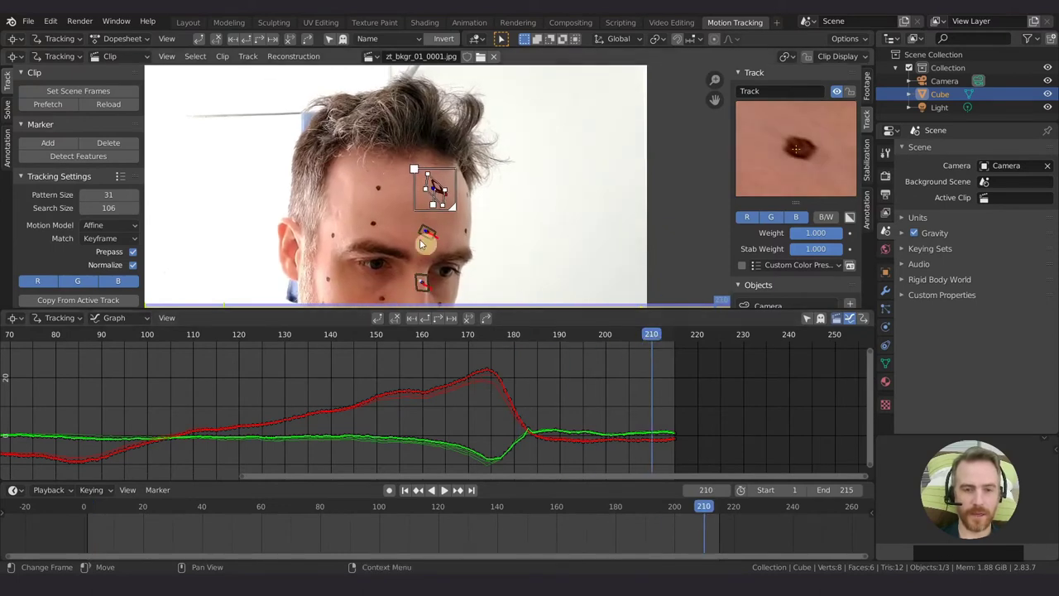
left_click(378, 192, "ctrl")
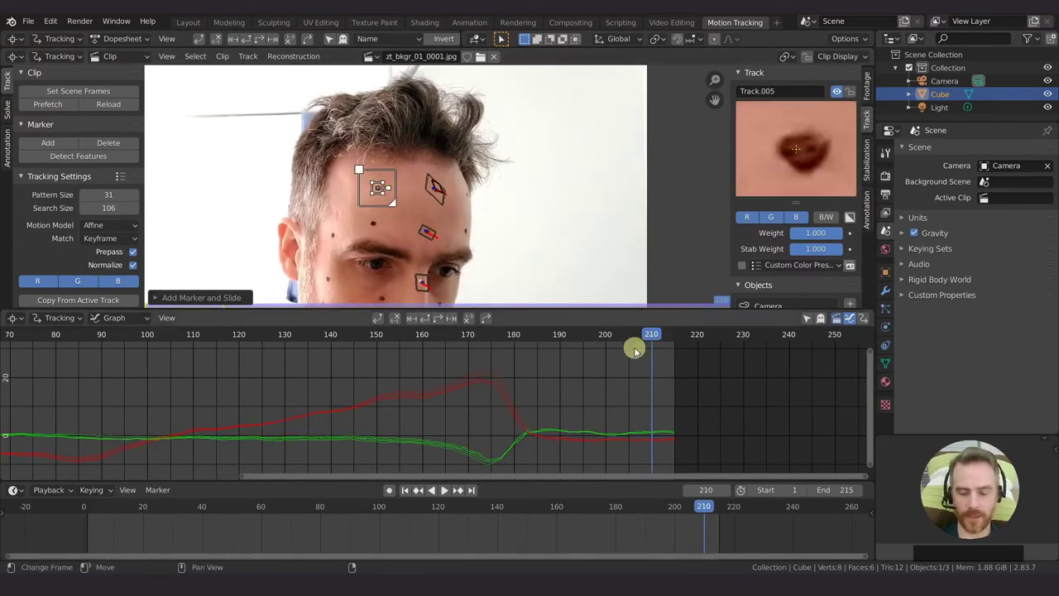
key("Right")
key("shift+Right")
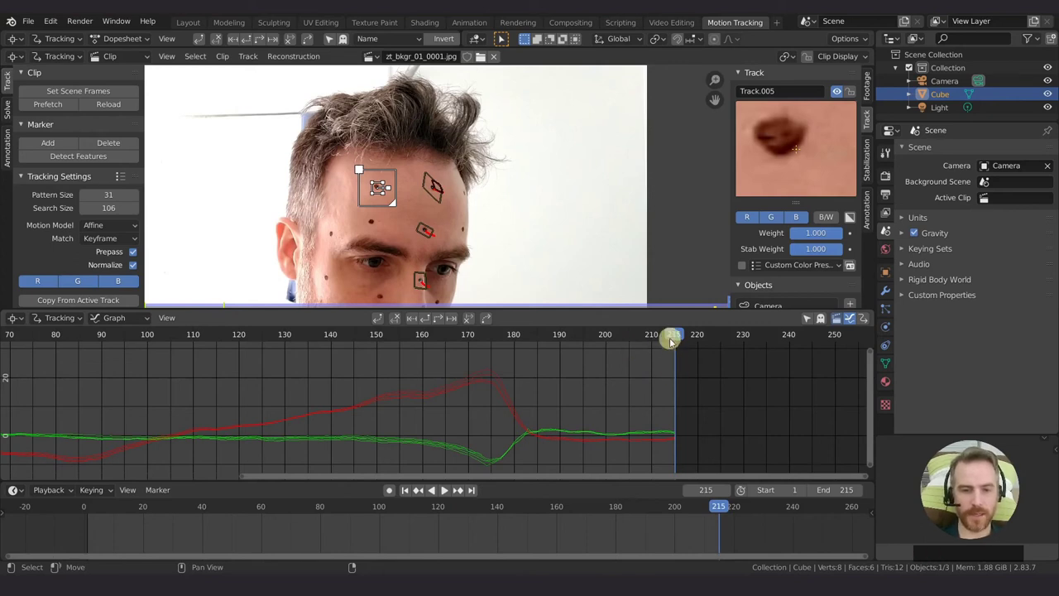
mouse_move(768, 177)
left_mouse_down()
mouse_move(791, 194)
mouse_move(810, 167)
left_mouse_up()
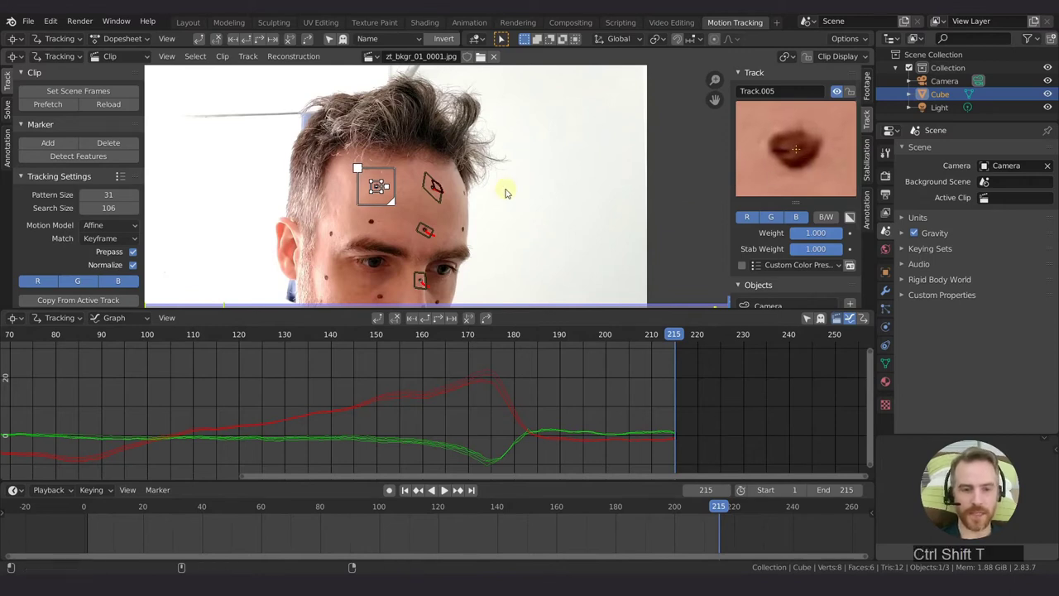
- Try tracking the upper-left forehead marker backward from frame 215, check its curves and frames, and undo the tracking
key("ctrl+shift+t")
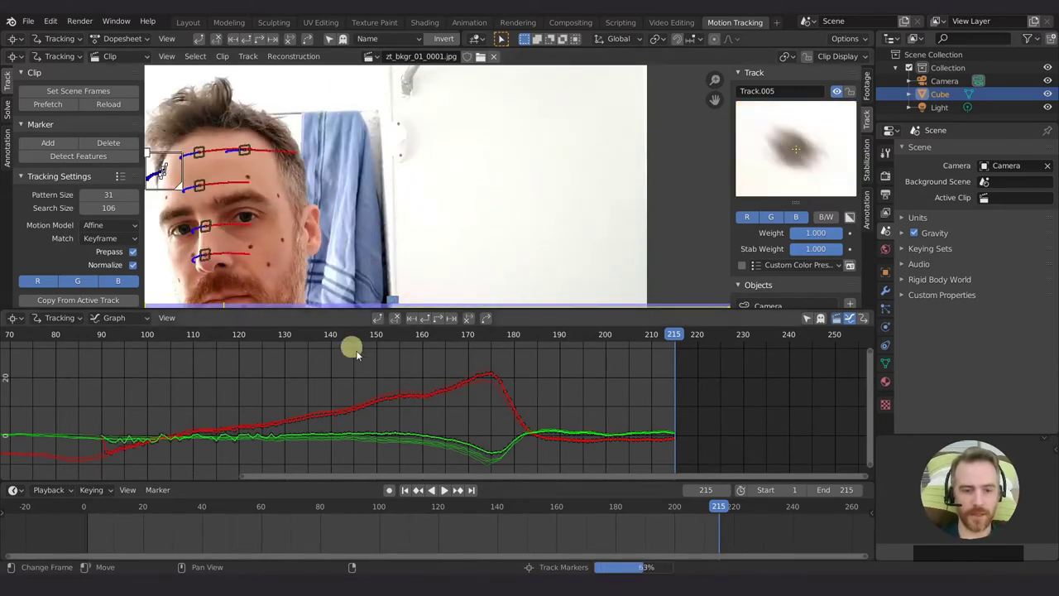
key("Home")
middle_click_drag(151, 387, 260, 386)
scroll(356, 435, "up", 1)
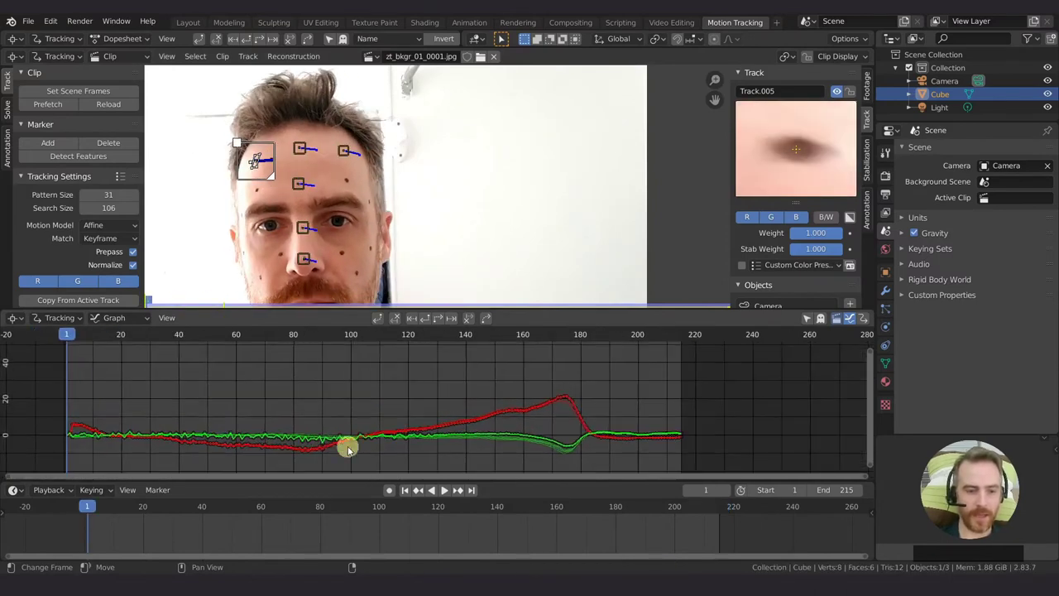
left_click_drag(71, 336, 391, 401)
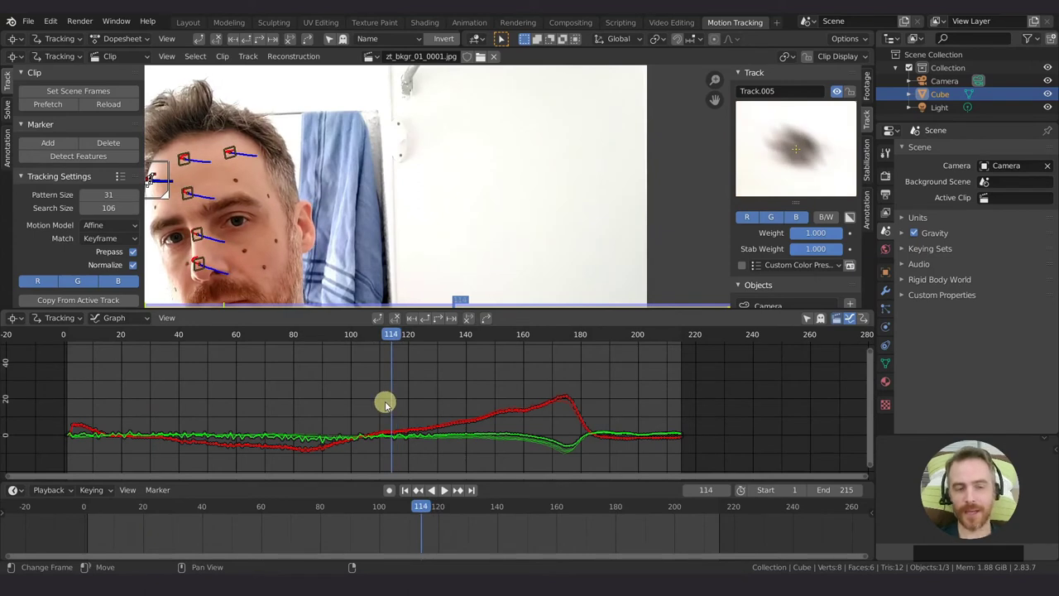
left_click_drag(389, 336, 405, 354)
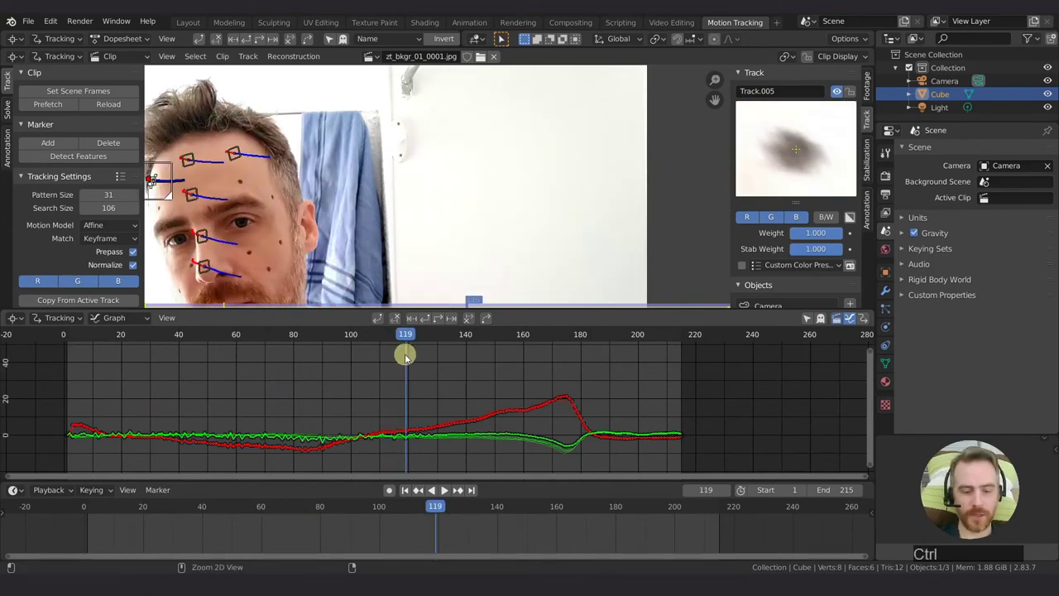
key("ctrl+z")
key("ctrl+z")
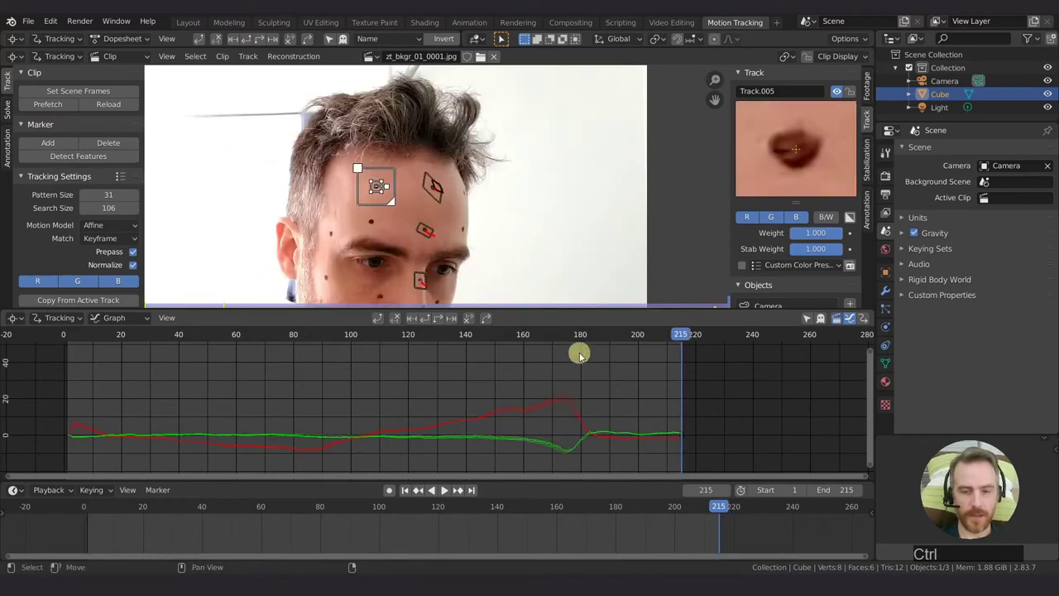
- Return to frame 1, add a new marker on the upper-left forehead dot, and track it forward
scroll(467, 235, "up", 2)
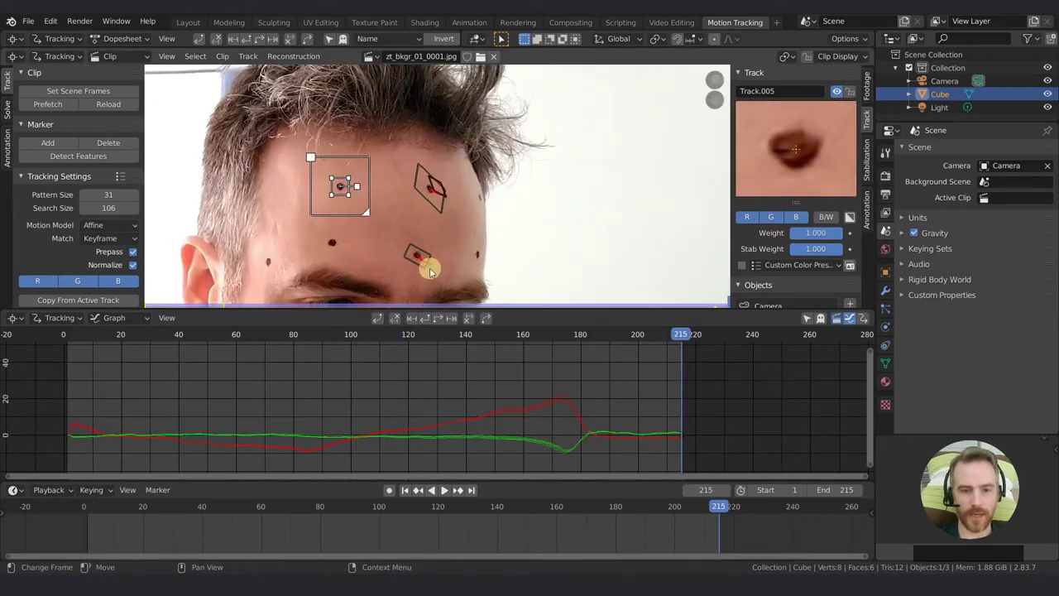
left_click(430, 178)
left_click(670, 333)
left_click_drag(670, 332, 95, 389)
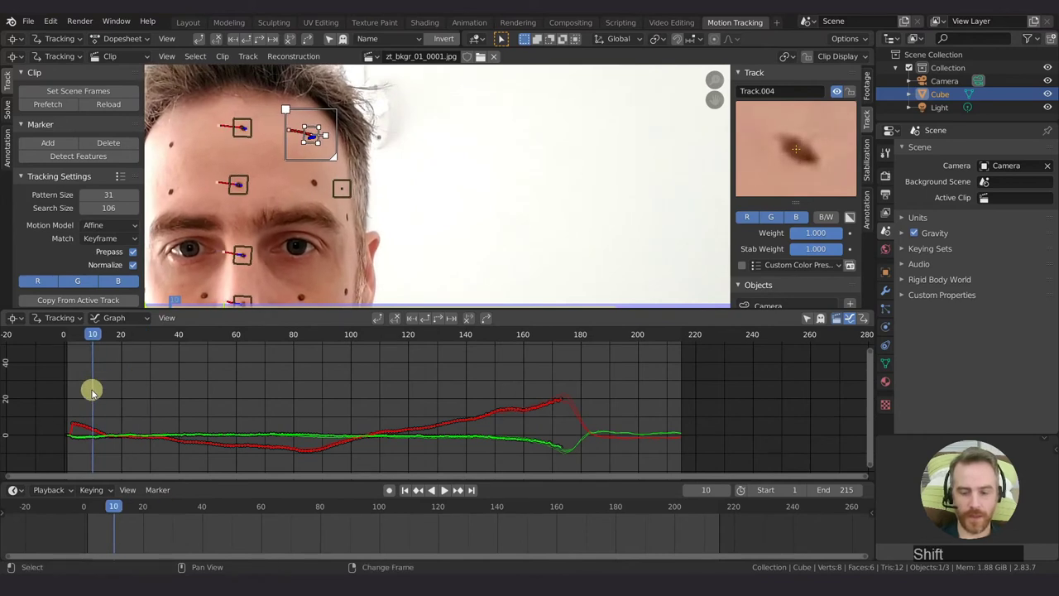
key("shift+Left")
middle_click_drag(296, 170, 458, 160)
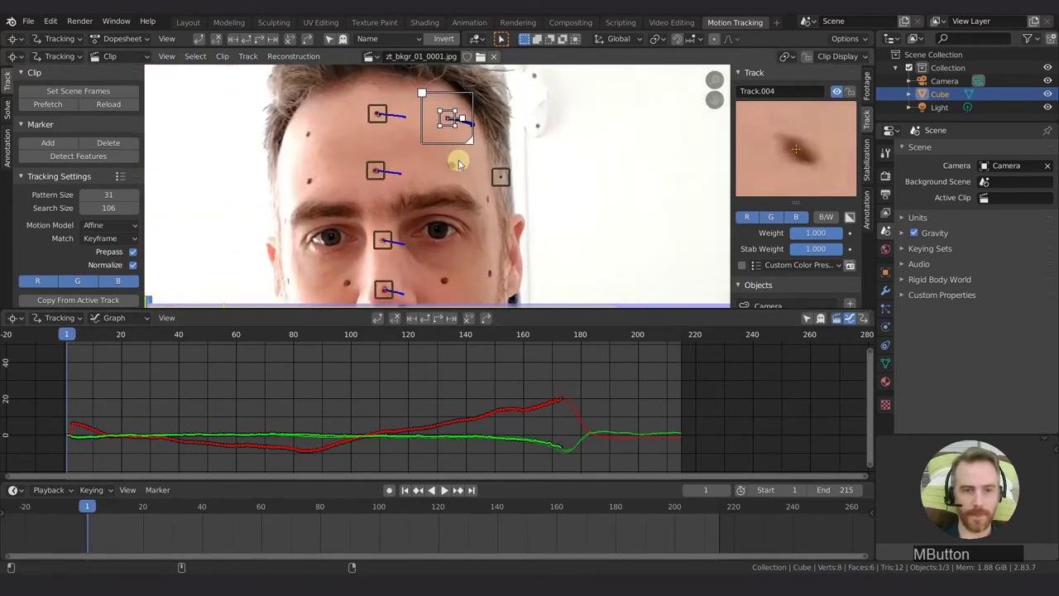
left_click(308, 133, "ctrl")
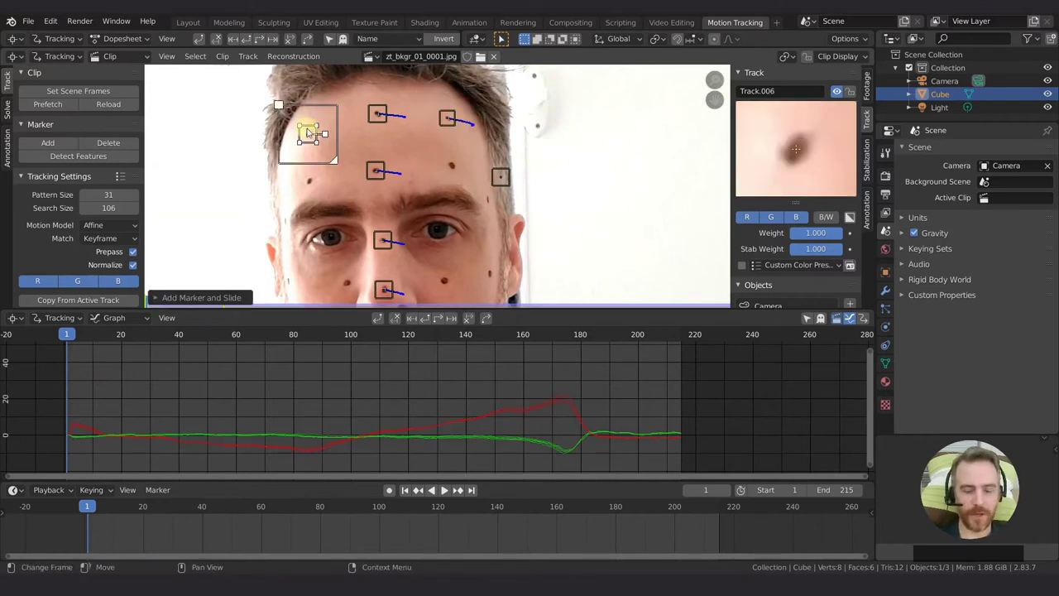
key("ctrl+t")
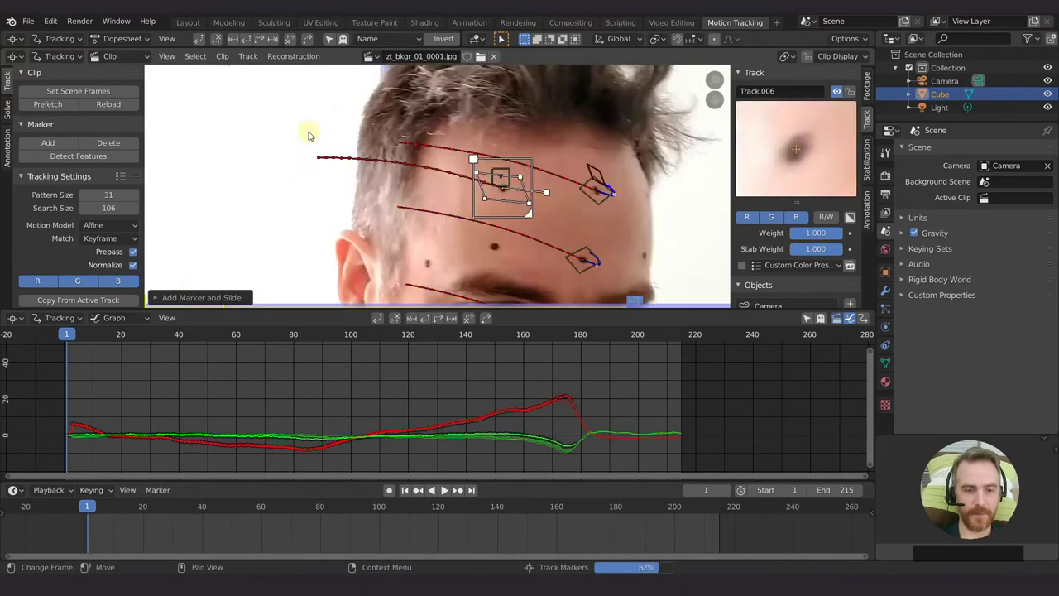
left_click(461, 150)
left_click(353, 332)
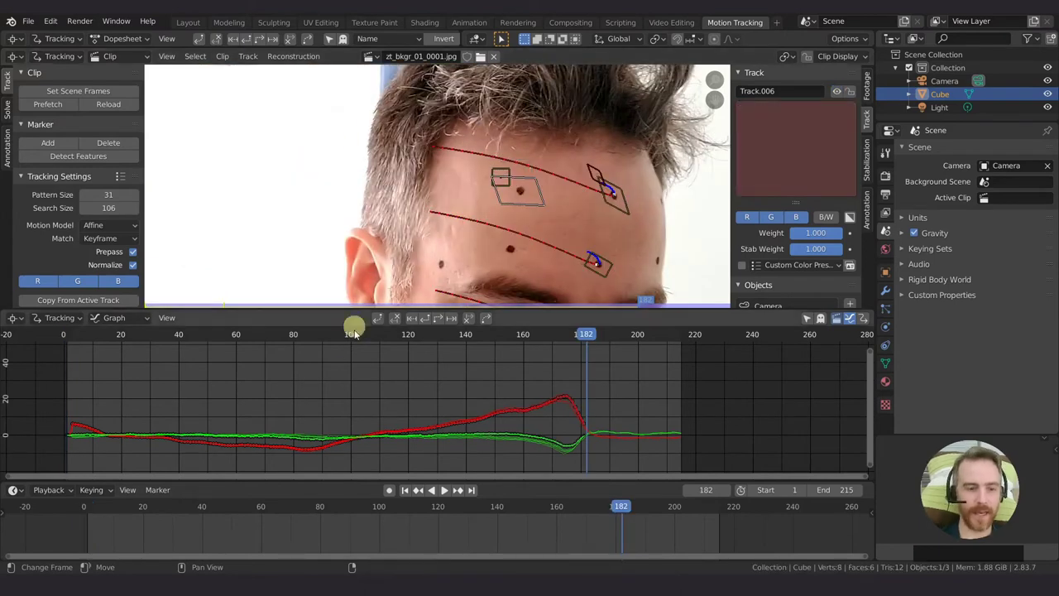
- At frame 181, shrink the upper-left forehead marker's pattern area, enlarge its search area slightly, and track it forward to frame 215
left_click_drag(585, 336, 184, 331)
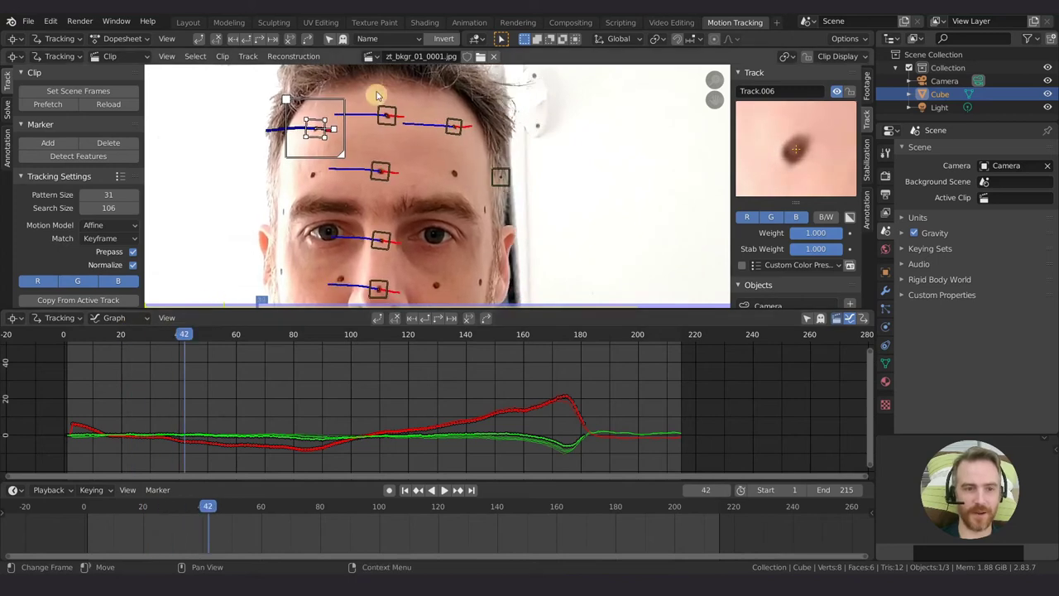
left_click_drag(179, 335, 395, 333)
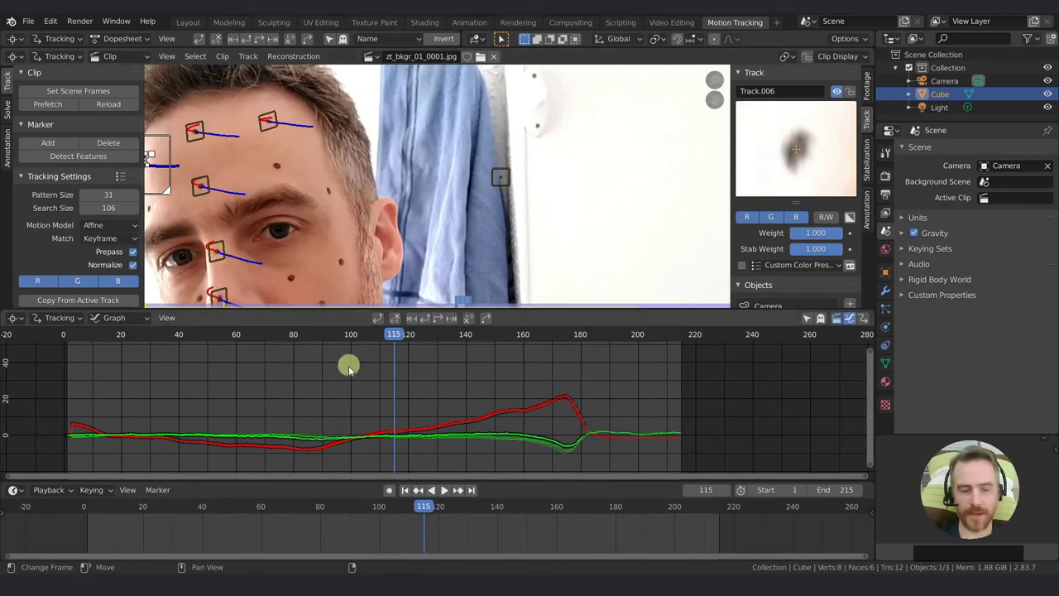
left_click_drag(397, 333, 583, 354)
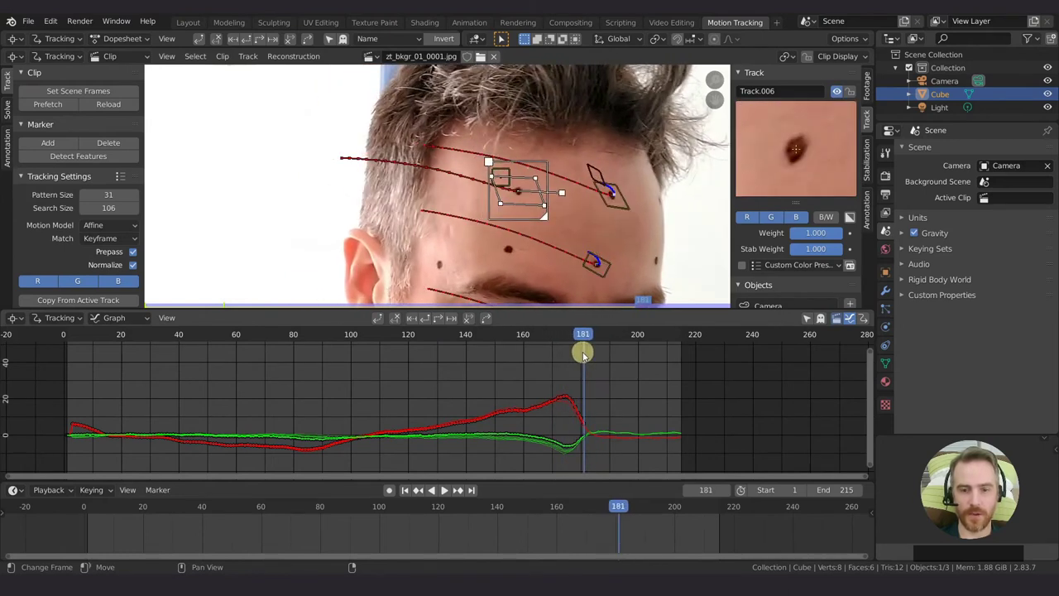
key("Right")
key("Left")
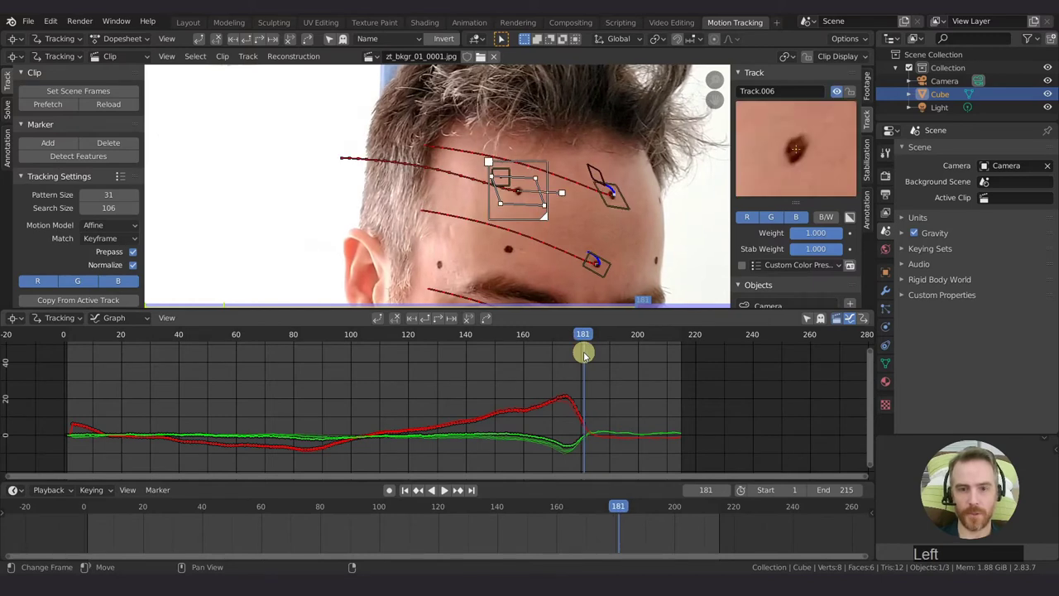
key("s")
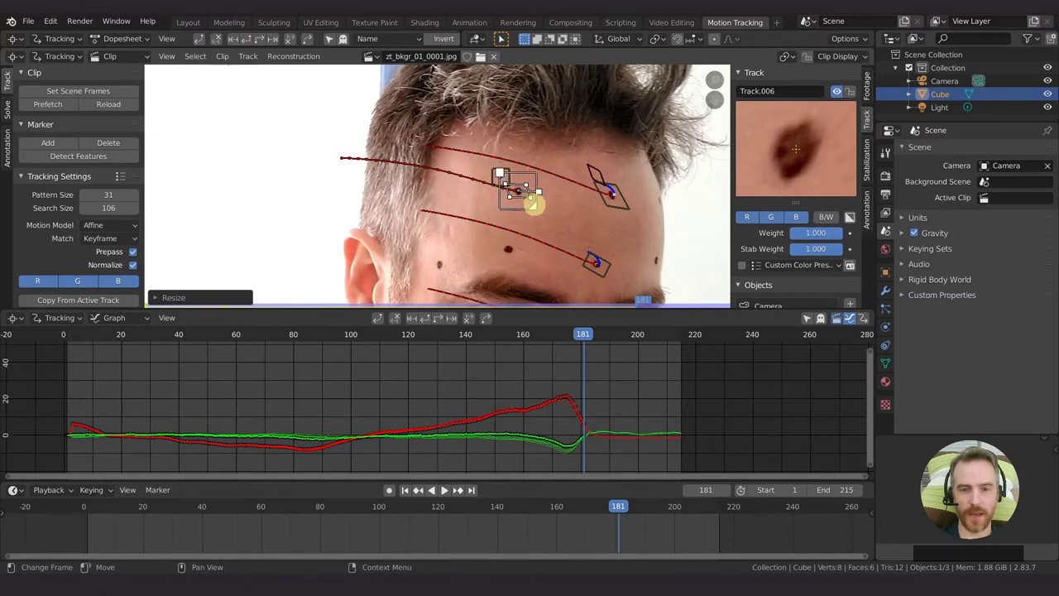
left_click_drag(534, 208, 538, 210)
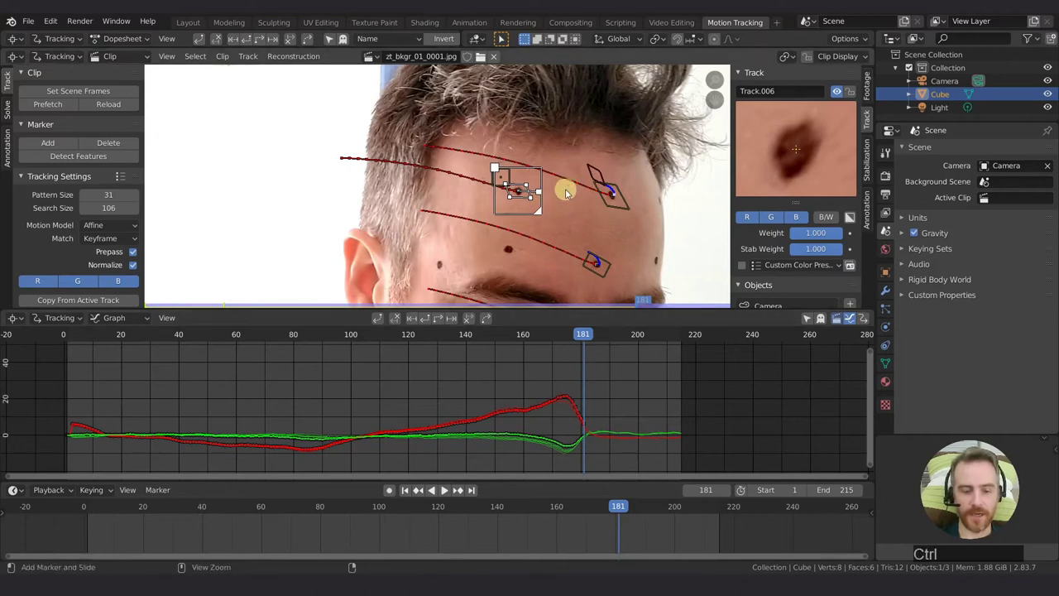
key("ctrl+t")
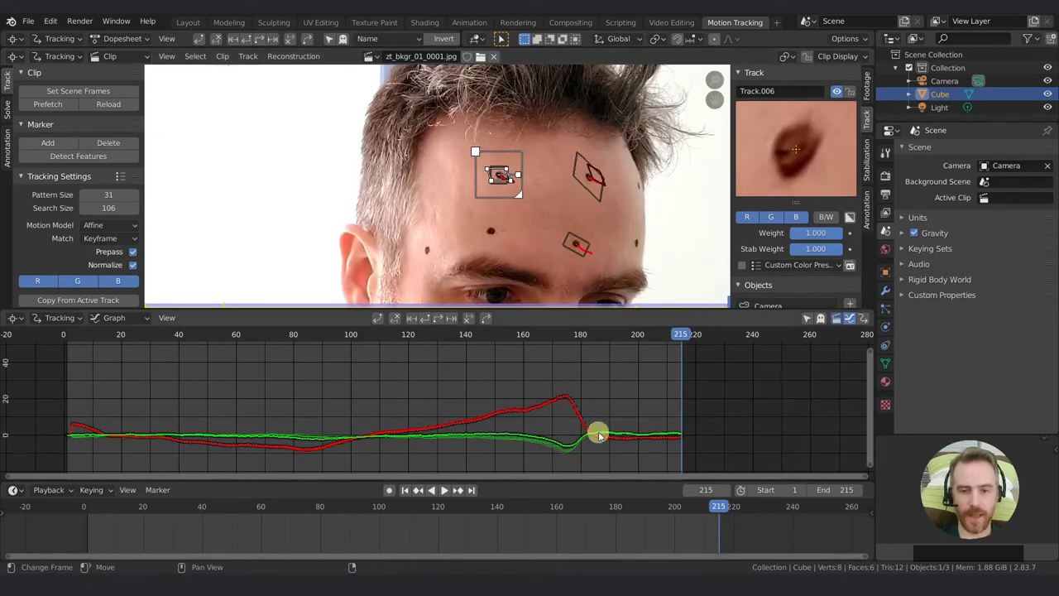
- Return to frame 1, add a marker on the forehead dot above the right eyebrow, and track it forward
left_click_drag(680, 334, 99, 395)
key("shift+Left")
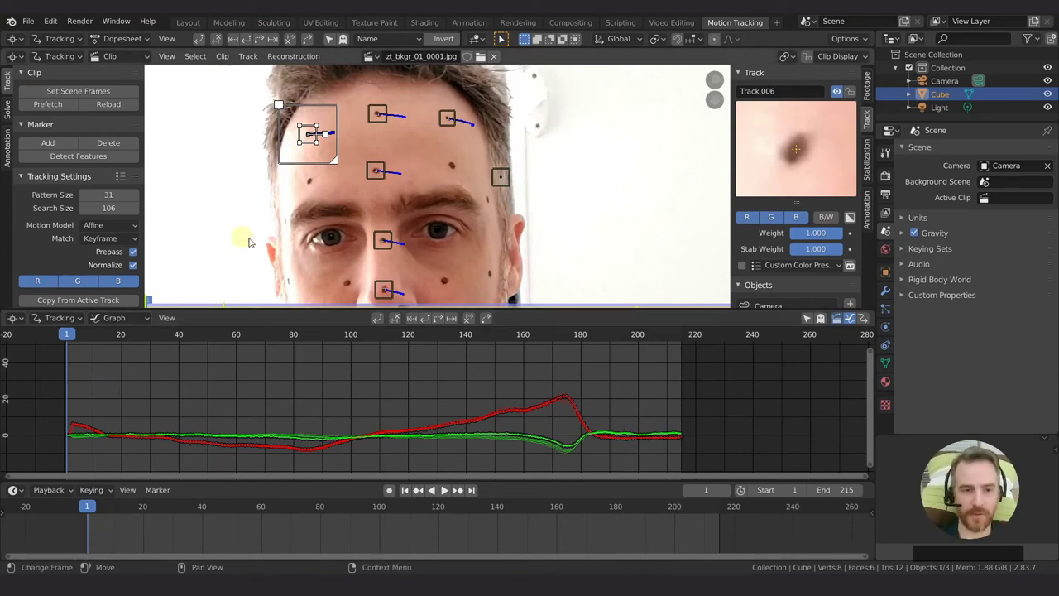
scroll(446, 204, "down", 2)
scroll(445, 204, "down", 1)
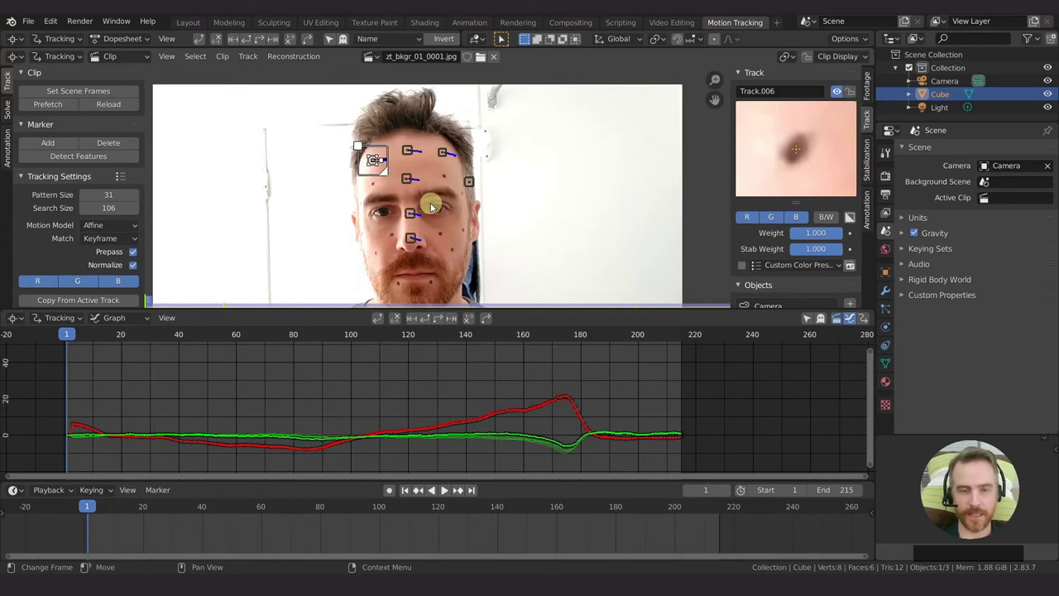
middle_click_drag(431, 207, 472, 177)
left_click(492, 138, "ctrl")
scroll(474, 370, "up", 5)
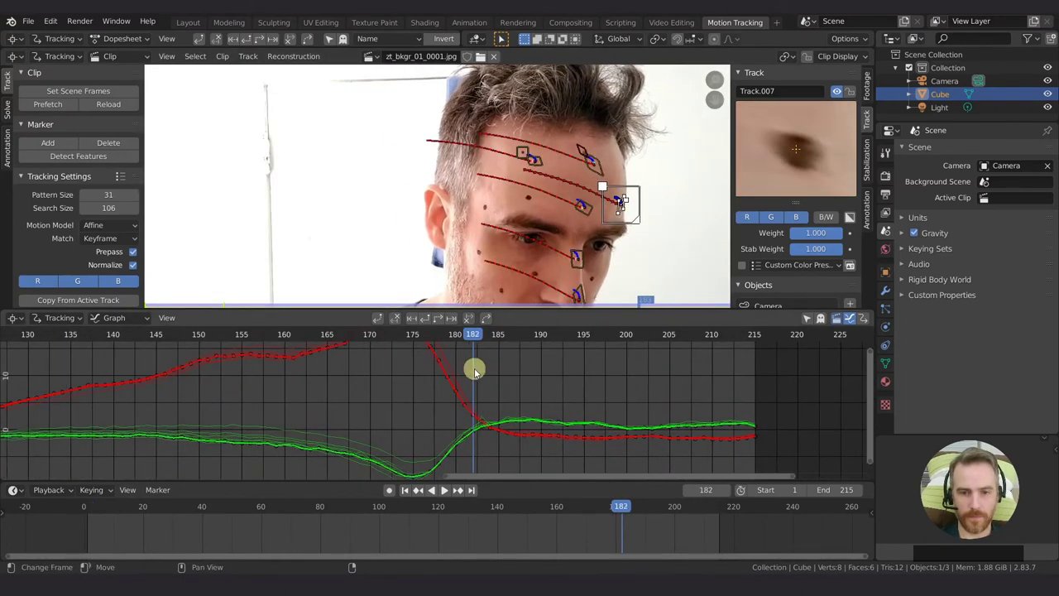
- At frame 1, add a marker on the right temple dot, track it forward, and lock the view to the selection
scroll(489, 359, "down", 5)
key("shift+Left")
left_click(465, 126, "ctrl")
key("l")
- Examine the right temple marker's track and the visibility of the facial dots between frames 151 and 204
mouse_move(356, 340)
left_mouse_down()
mouse_move(654, 339)
mouse_move(642, 354)
mouse_move(579, 350)
left_mouse_up()
scroll(479, 279, "down", 2)
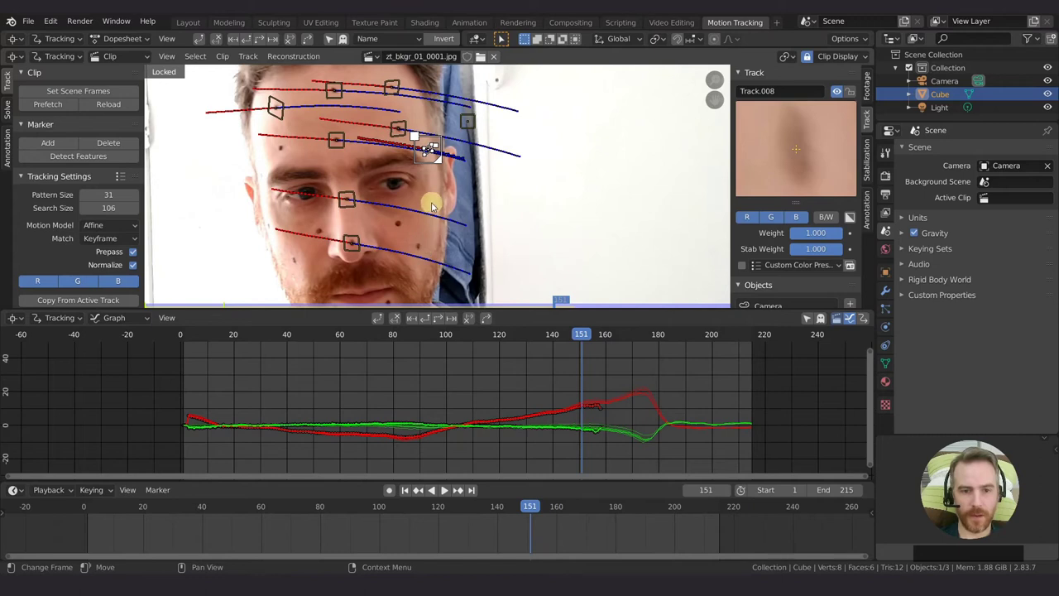
middle_click_drag(420, 244, 435, 209)
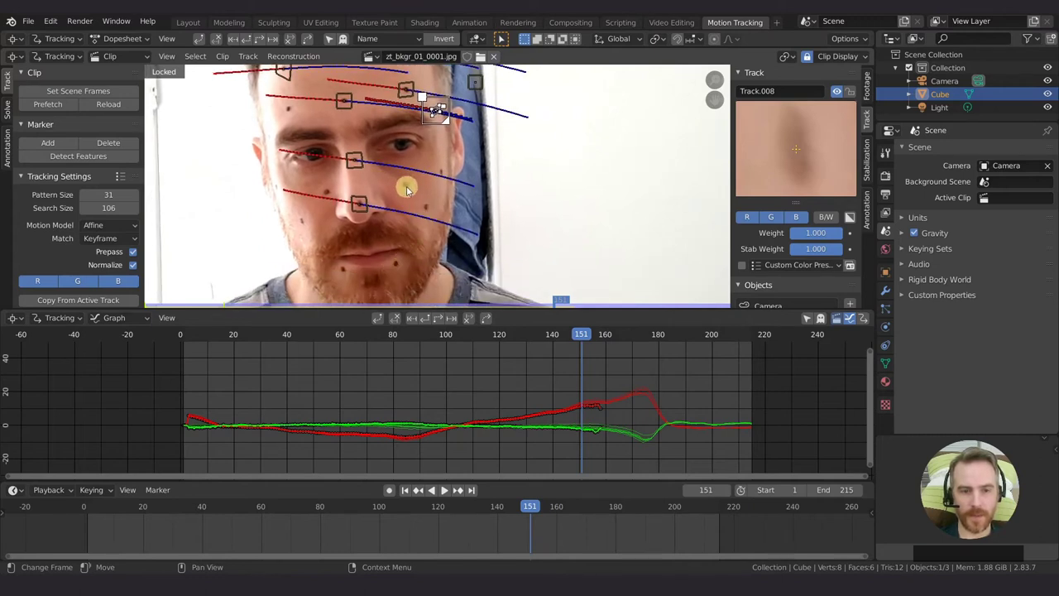
left_click_drag(584, 333, 722, 335)
middle_click_drag(517, 242, 477, 176)
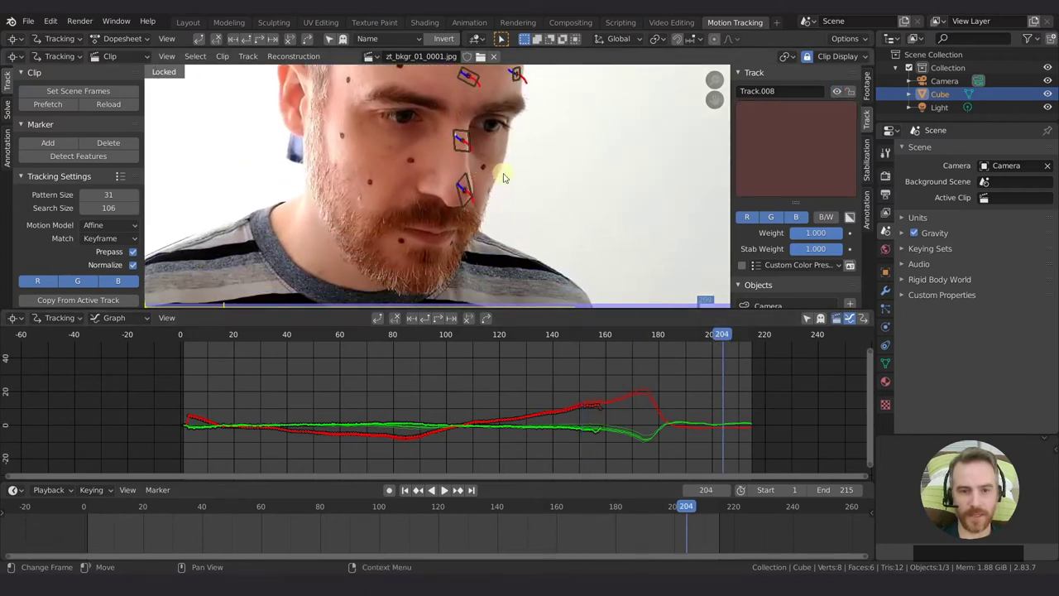
left_click_drag(720, 333, 598, 335)
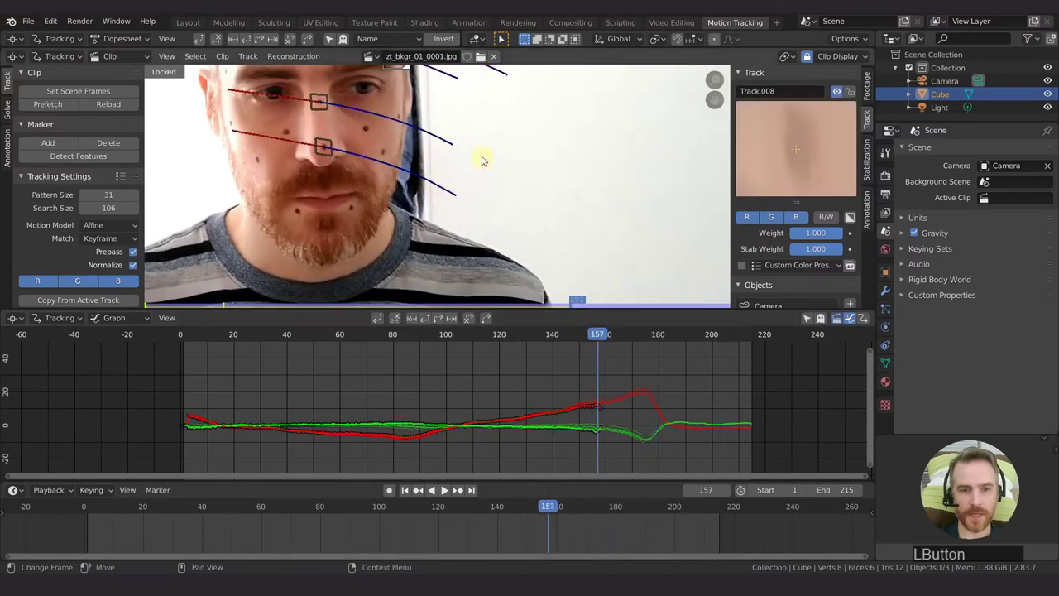
middle_click_drag(483, 162, 508, 237)
scroll(508, 236, "up", 2)
left_click_drag(599, 342, 702, 337)
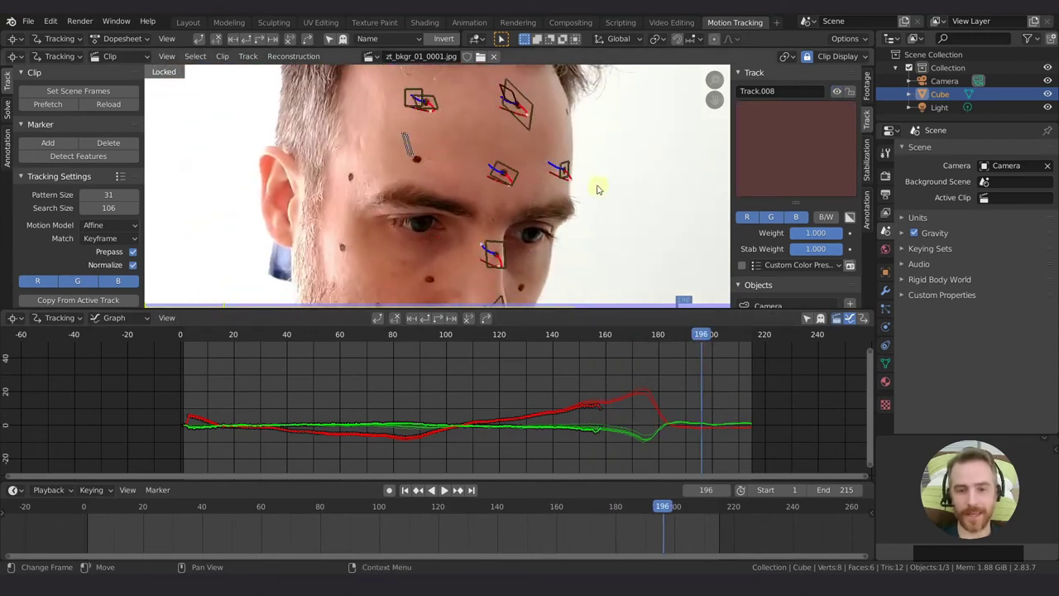
middle_click_drag(568, 135, 555, 204)
scroll(523, 121, "down", 3)
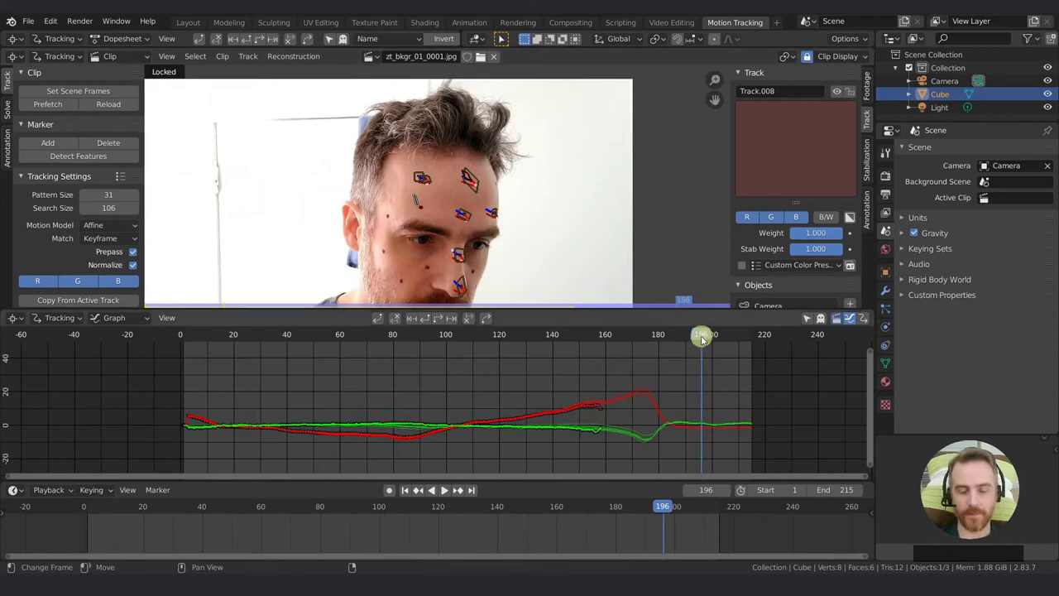
- Clear the right temple marker's tracked path after frame 148
mouse_move(701, 336)
left_mouse_down()
mouse_move(560, 349)
mouse_move(603, 351)
left_mouse_up()
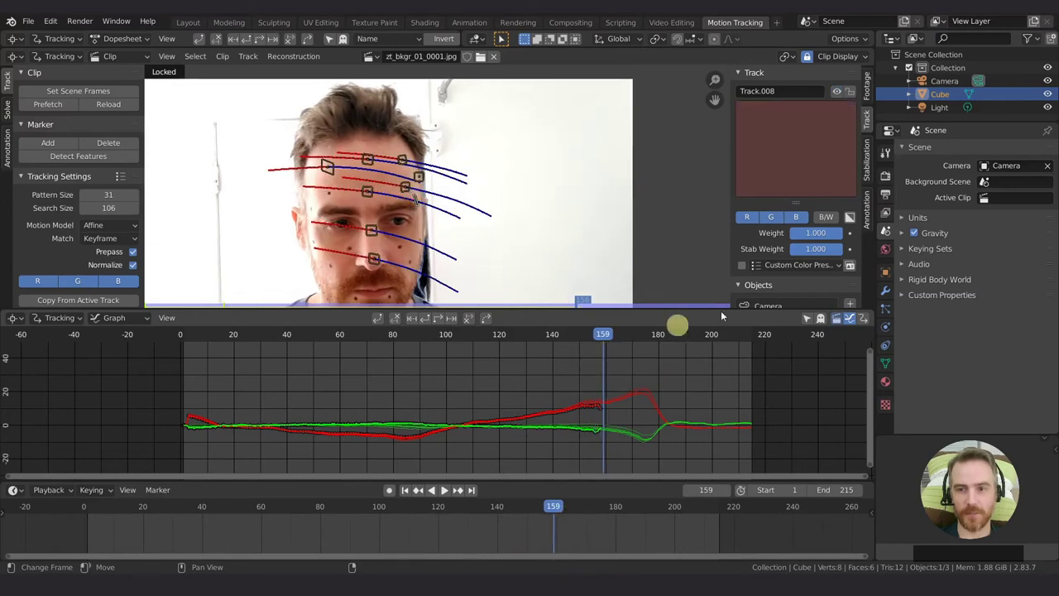
left_click(746, 217)
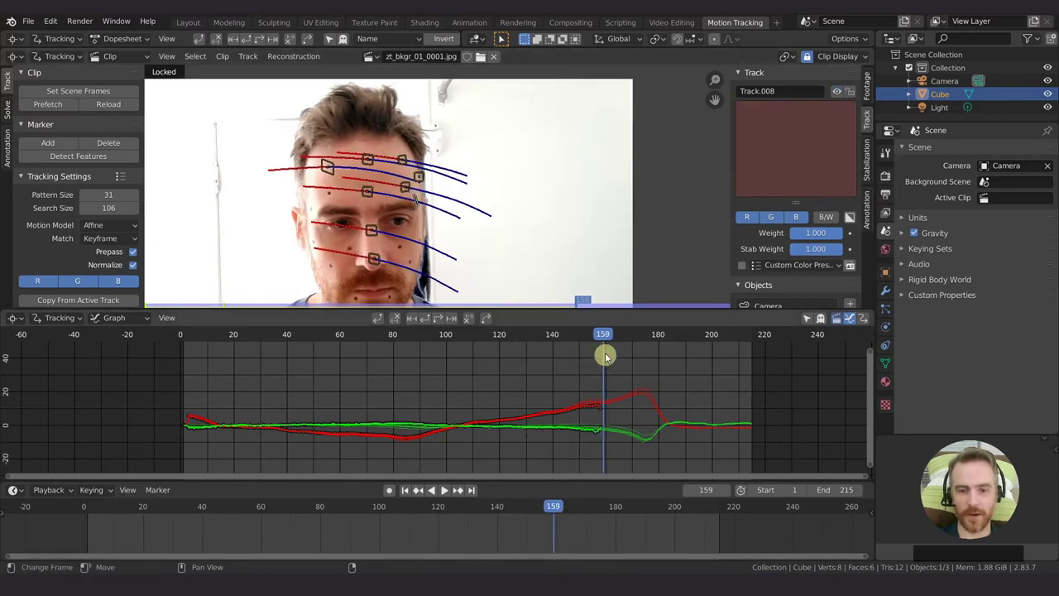
left_click_drag(604, 334, 575, 339)
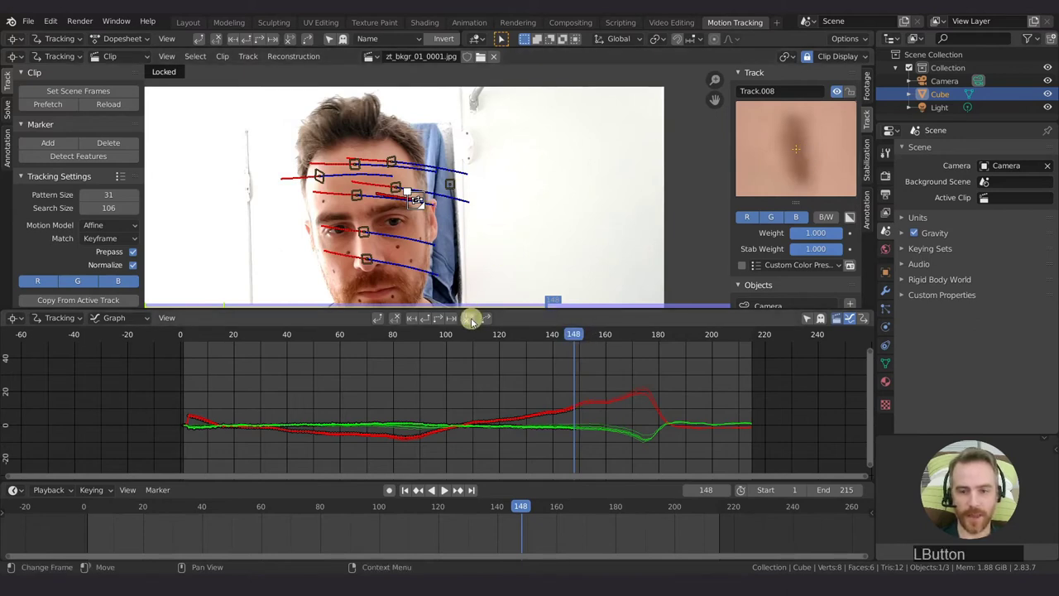
left_click_drag(576, 337, 684, 351)
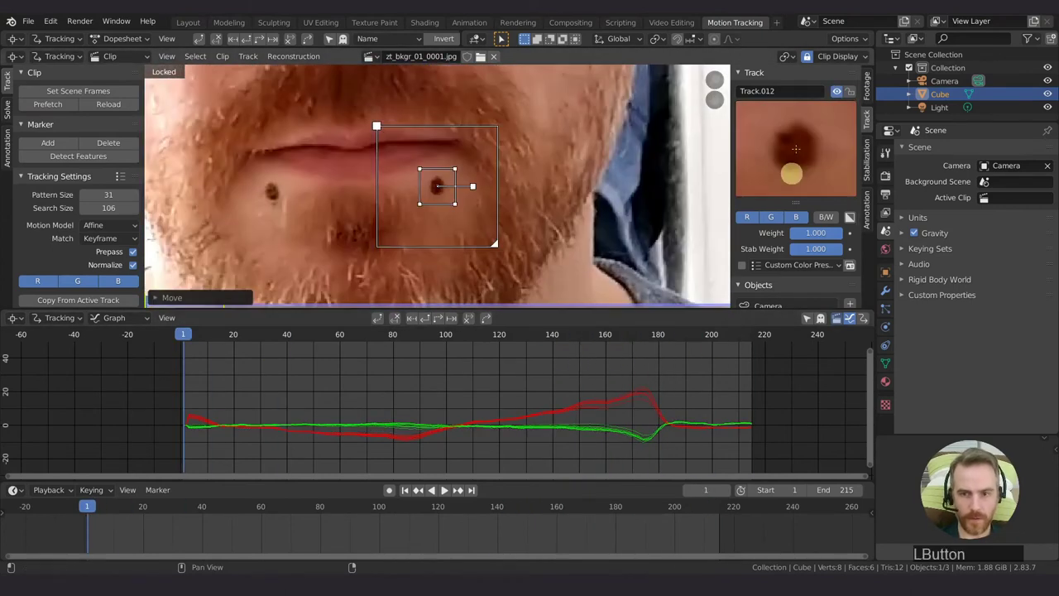
- Check the marker below the lips through frame 173 and save the project as ZombieTeeth_PROD_0104.blend
left_click_drag(182, 334, 643, 339)
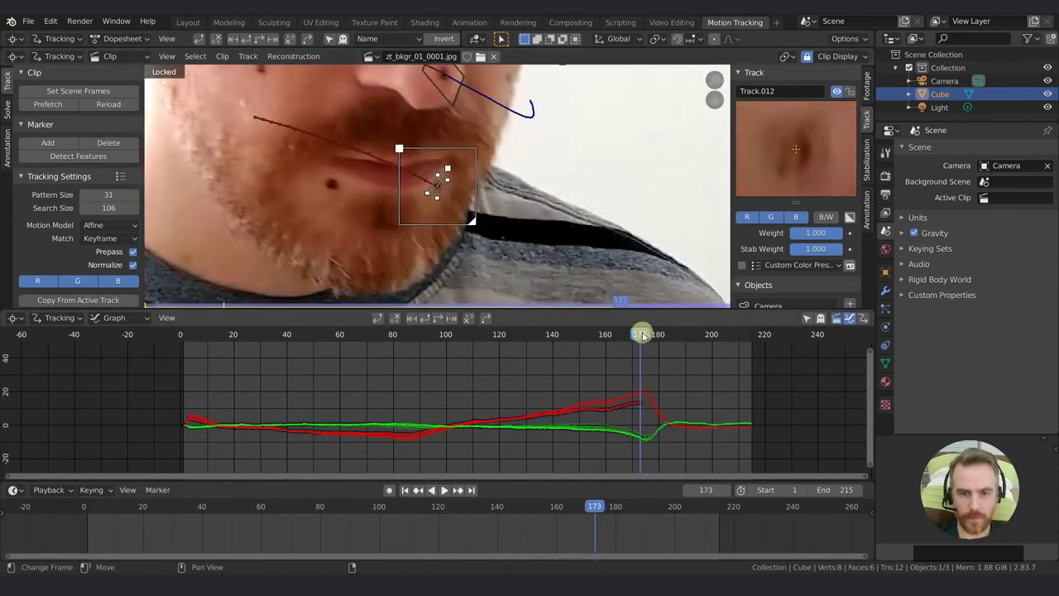
key("ctrl+shift+s")
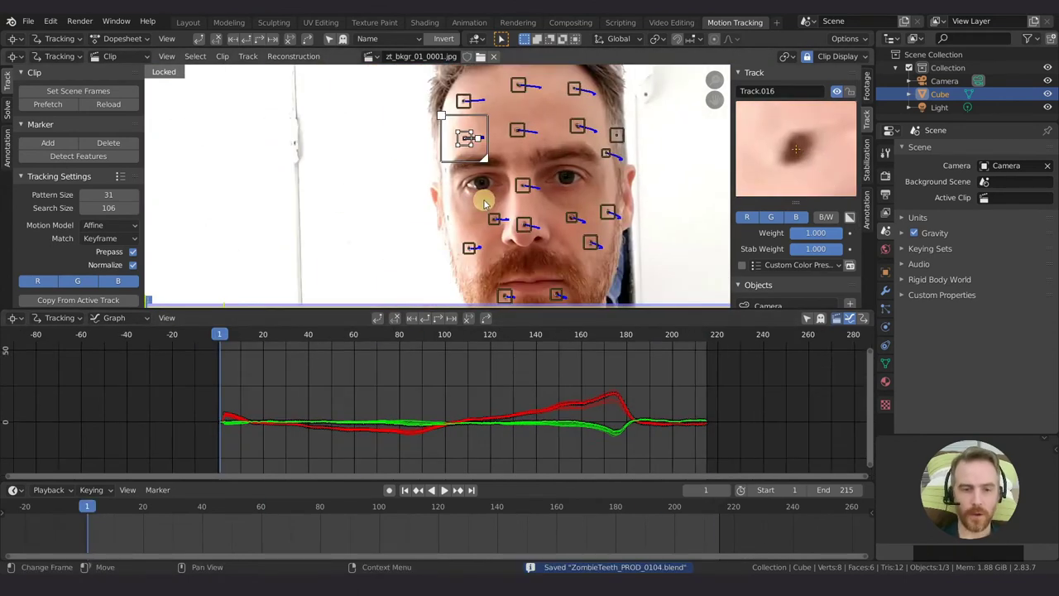
- At frame 1, add a marker on the dot at the left edge of the cheek, centre it on the dot, and track it forward
mouse_move(222, 335)
left_mouse_down()
mouse_move(527, 337)
mouse_move(554, 347)
mouse_move(378, 348)
mouse_move(650, 351)
mouse_move(260, 365)
mouse_move(275, 364)
left_mouse_up()
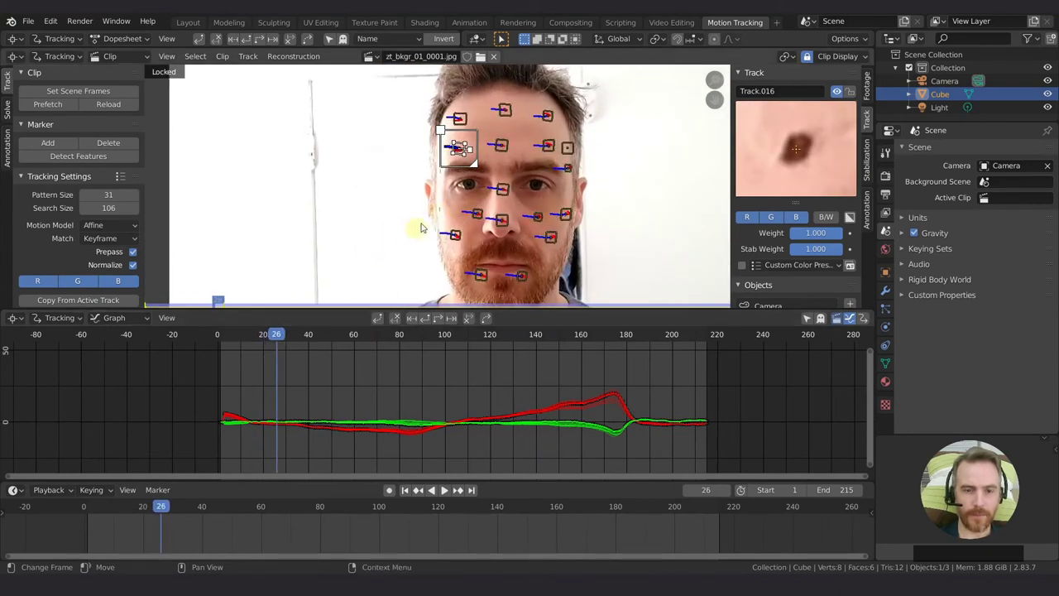
key("shift+Left")
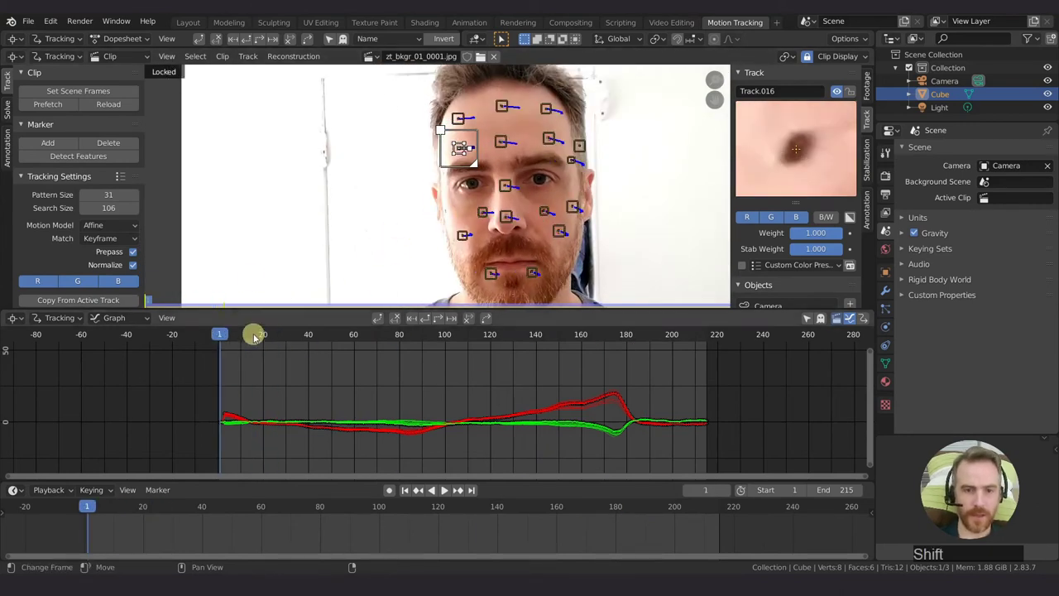
left_click(438, 187, "ctrl")
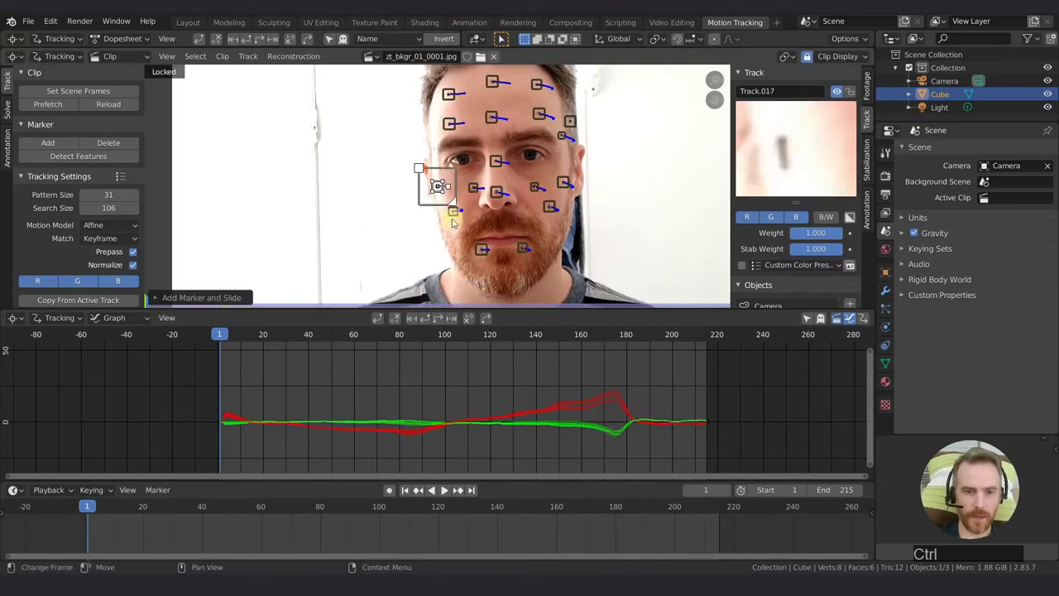
left_click_drag(438, 186, 438, 187)
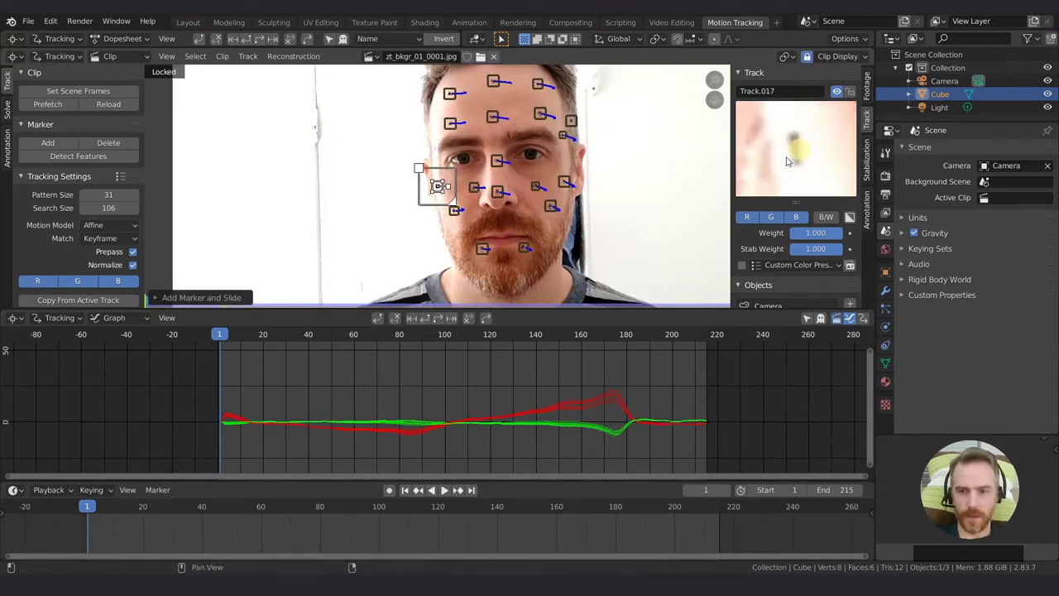
key("ctrl+t")
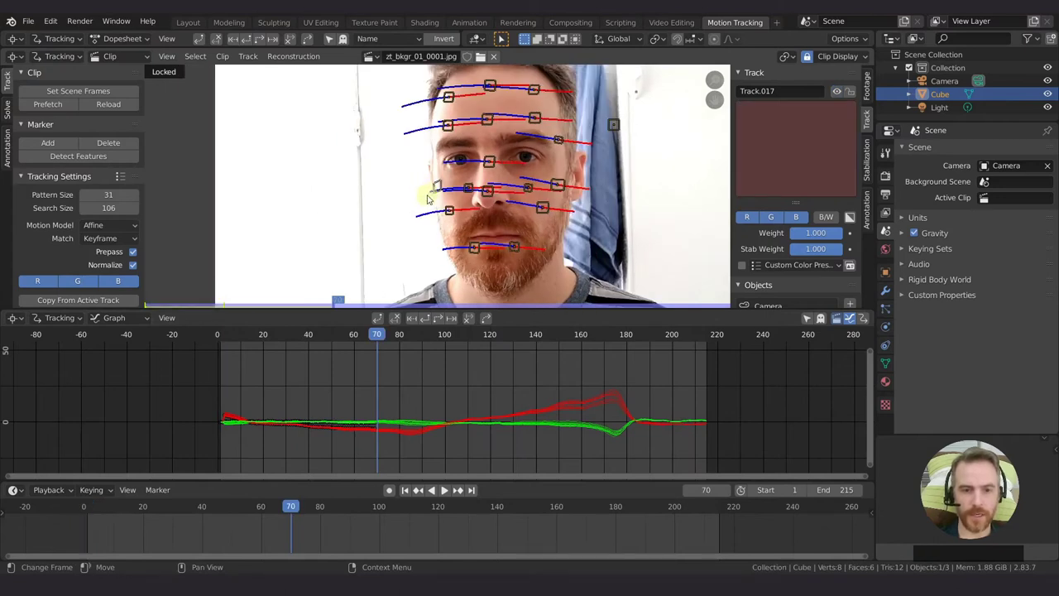
- Reposition the left cheek marker on its dot near frame 167, track it forward to frame 215, and review the result
mouse_move(377, 335)
left_mouse_down()
mouse_move(359, 336)
mouse_move(597, 333)
left_mouse_up()
left_click_drag(437, 185, 508, 209)
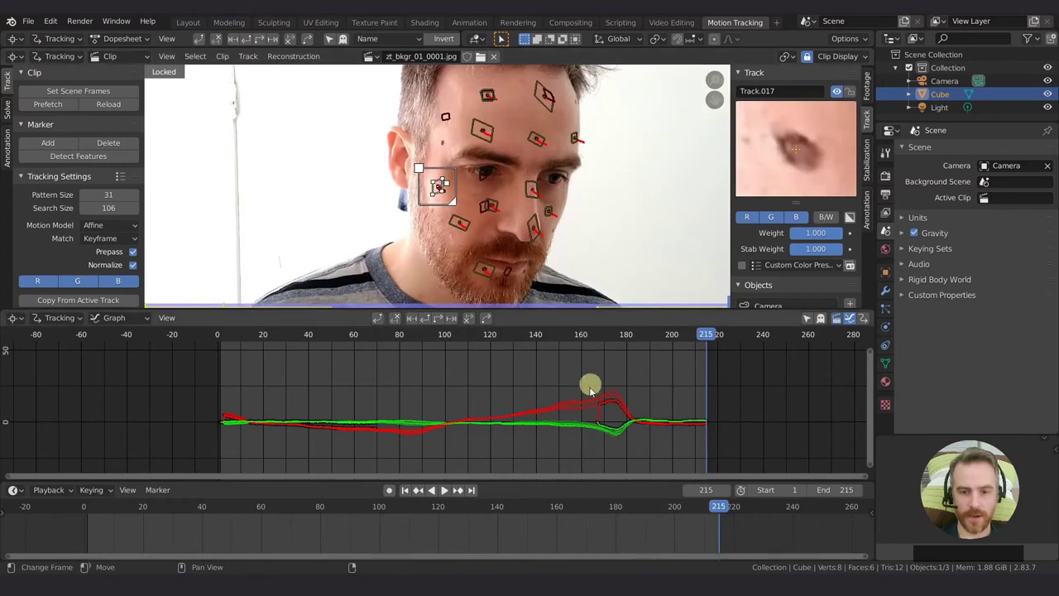
left_click(628, 334)
mouse_move(628, 334)
left_mouse_down()
mouse_move(488, 335)
mouse_move(655, 334)
mouse_move(466, 346)
mouse_move(229, 339)
mouse_move(213, 351)
mouse_move(501, 355)
mouse_move(671, 371)
left_mouse_up()
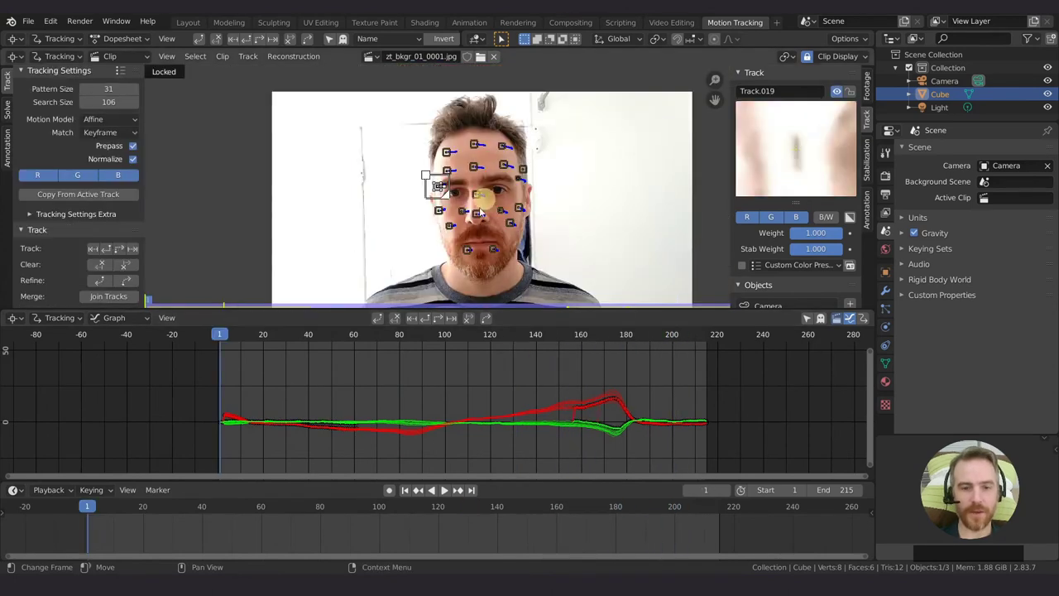
- Inspect the left temple marker's curves around frame 156 and show only the selected track's curves in the graph
scroll(496, 211, "up", 2)
scroll(523, 215, "down", 1)
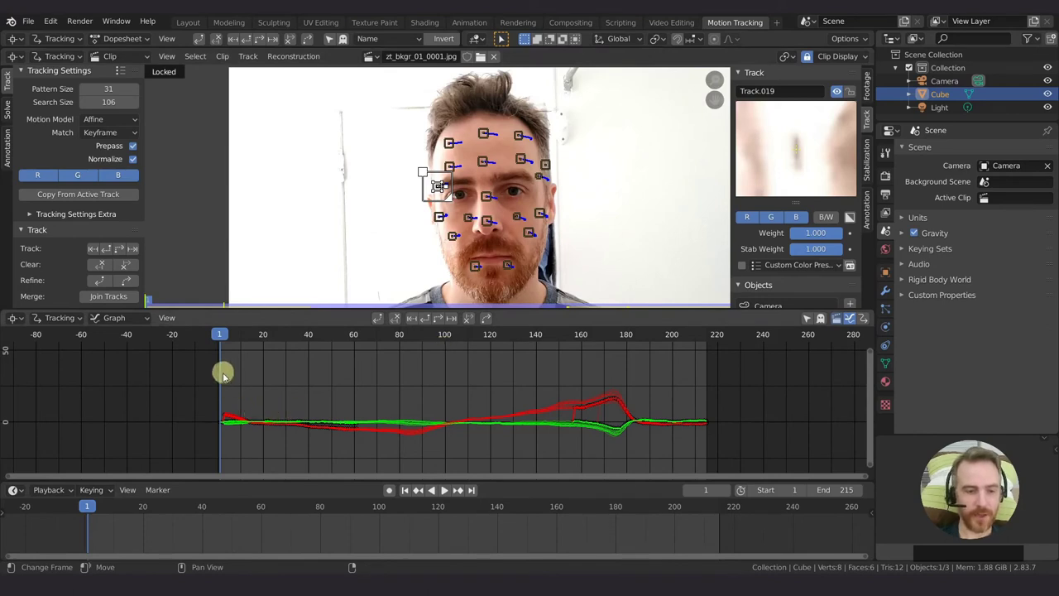
middle_click_drag(656, 445, 338, 361)
middle_click_drag(659, 400, 433, 411)
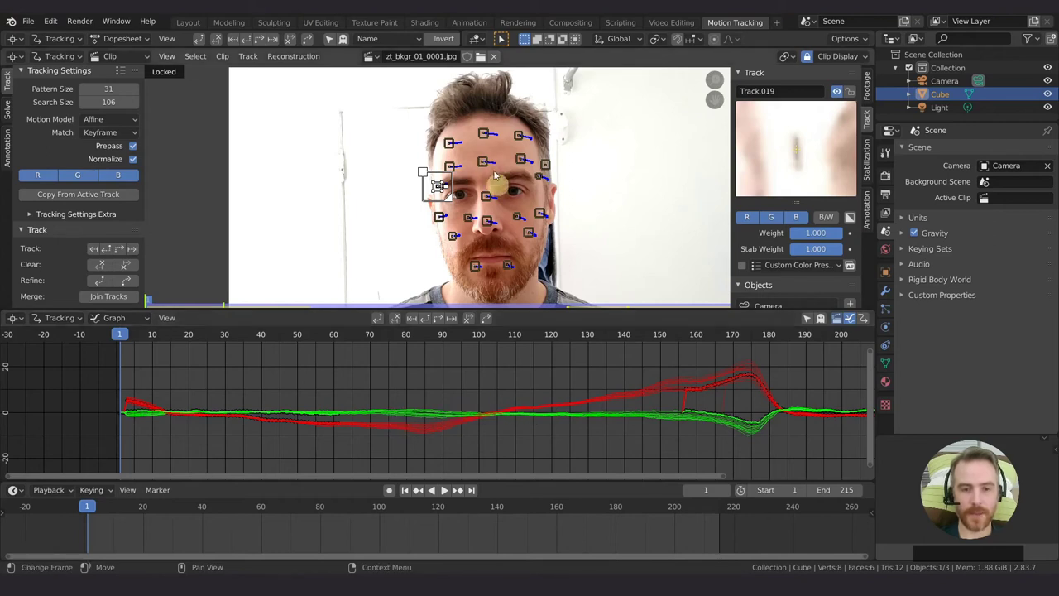
middle_click_drag(428, 407, 439, 435)
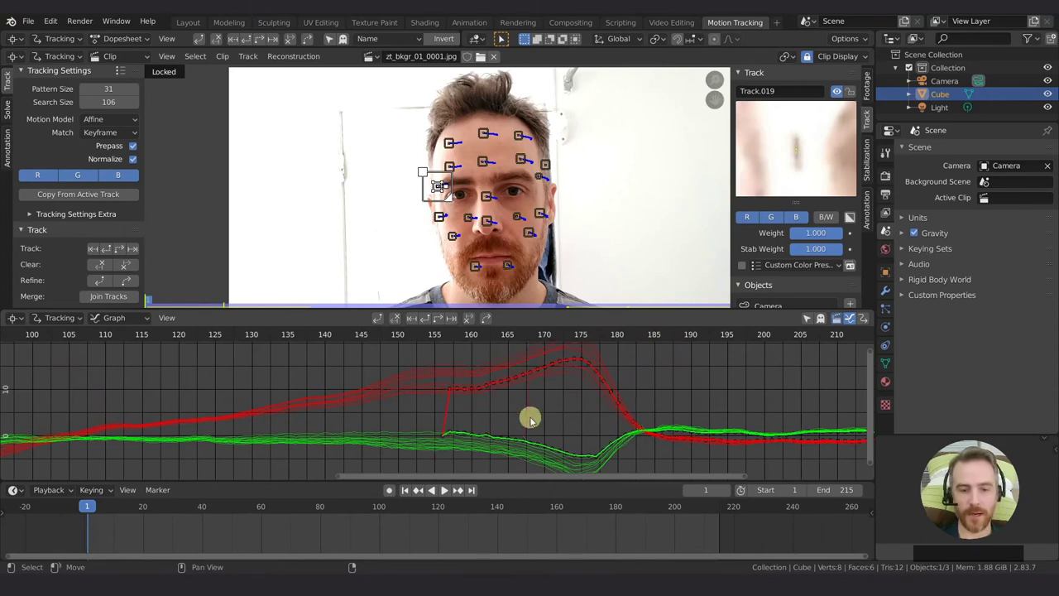
left_click(438, 335)
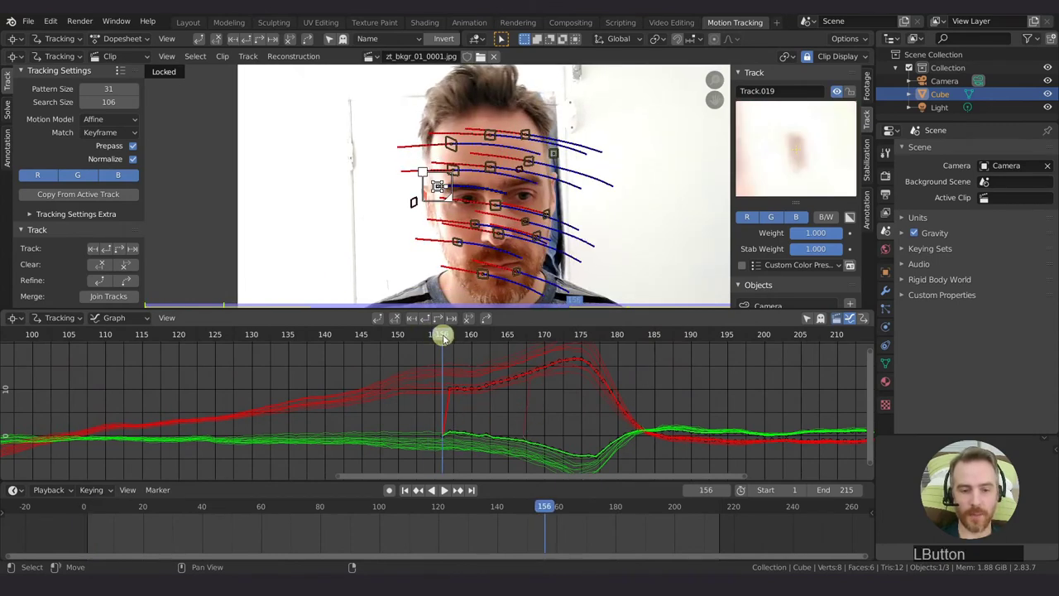
mouse_move(442, 335)
left_mouse_down()
mouse_move(432, 336)
mouse_move(440, 339)
left_mouse_up()
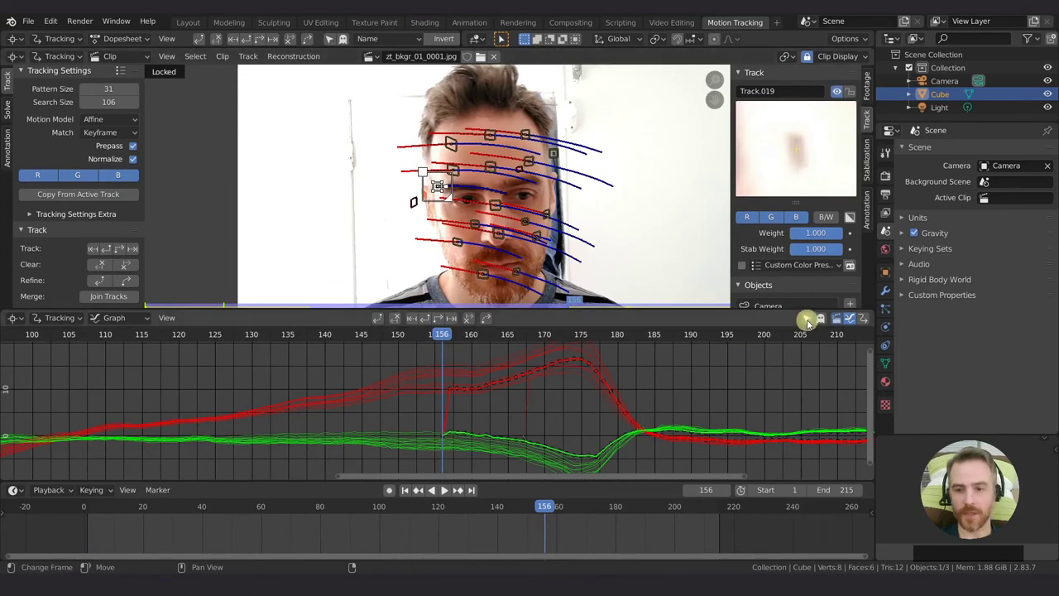
left_click(807, 321)
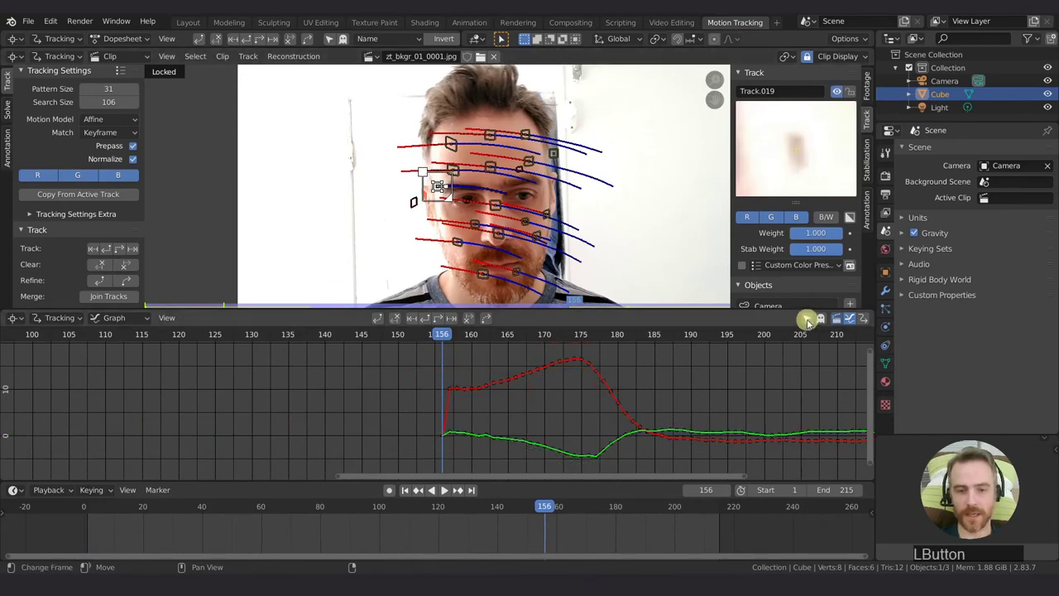
- Inspect the left temple marker's curves for the frames where tracking is missing, between about frames 63 and 156
scroll(481, 411, "down", 2)
left_click_drag(439, 359, 374, 369)
middle_click_drag(373, 369, 267, 400)
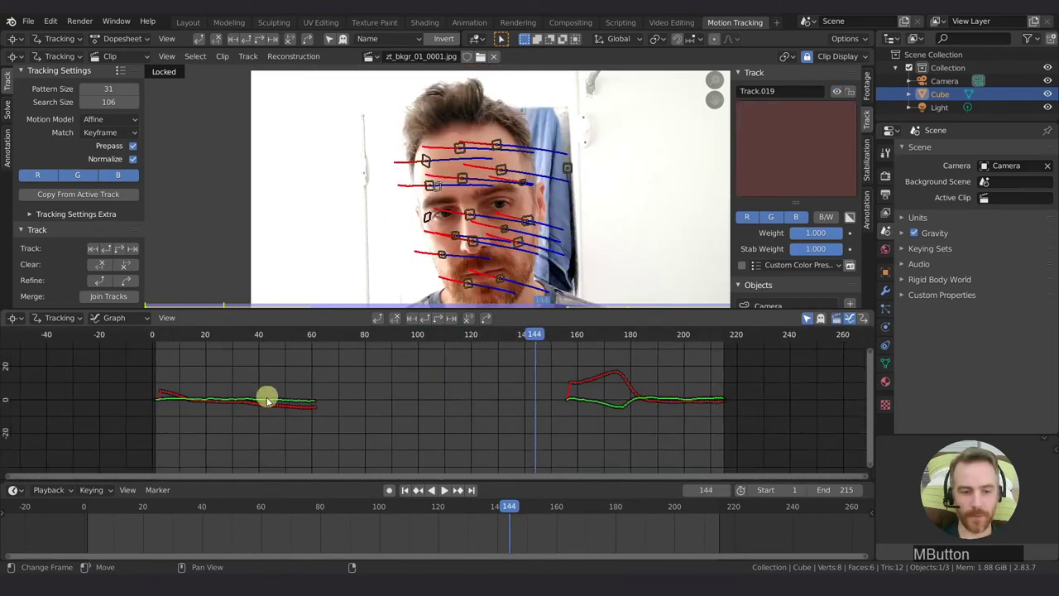
left_click_drag(554, 327, 164, 357)
scroll(439, 188, "up", 4)
left_click_drag(165, 357, 321, 338)
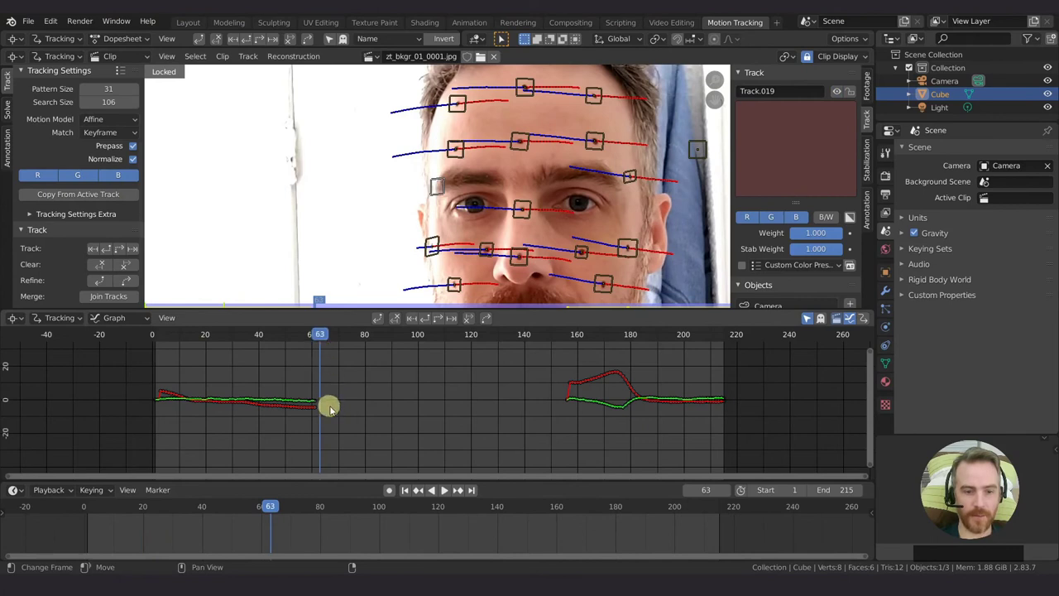
left_click_drag(316, 331, 568, 356)
scroll(603, 395, "up", 3)
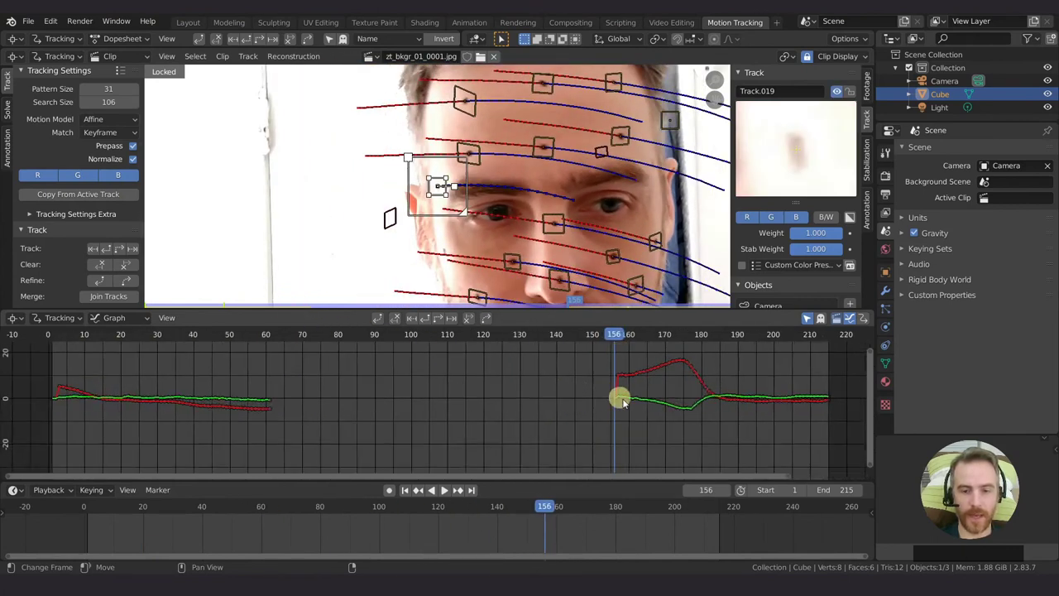
middle_click_drag(674, 401, 499, 402)
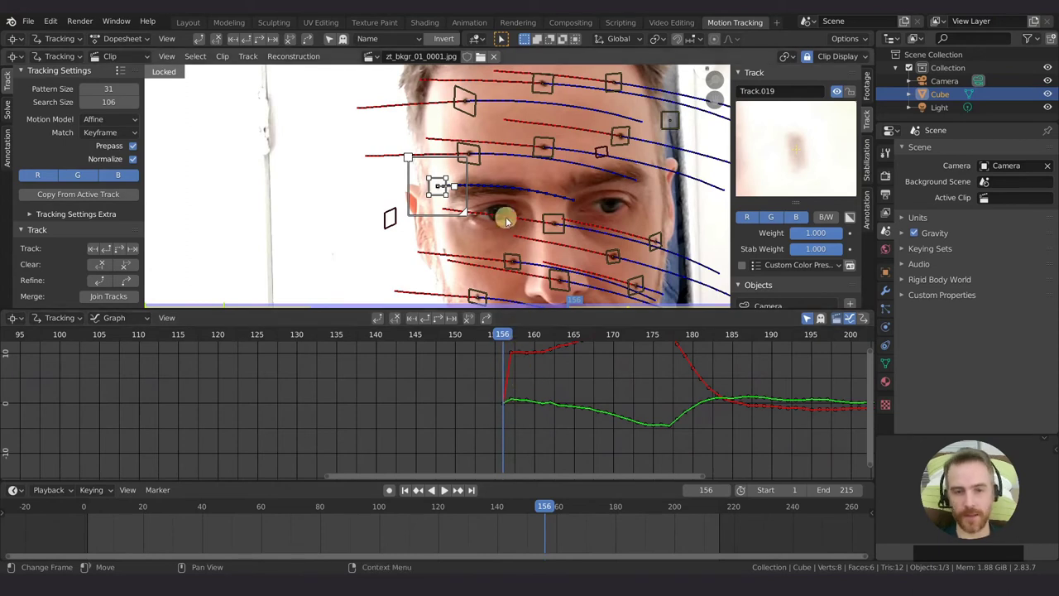
- Inspect the left cheek marker's curves around frames 167 and 69, and compare the curves of all tracks together
left_click(387, 232)
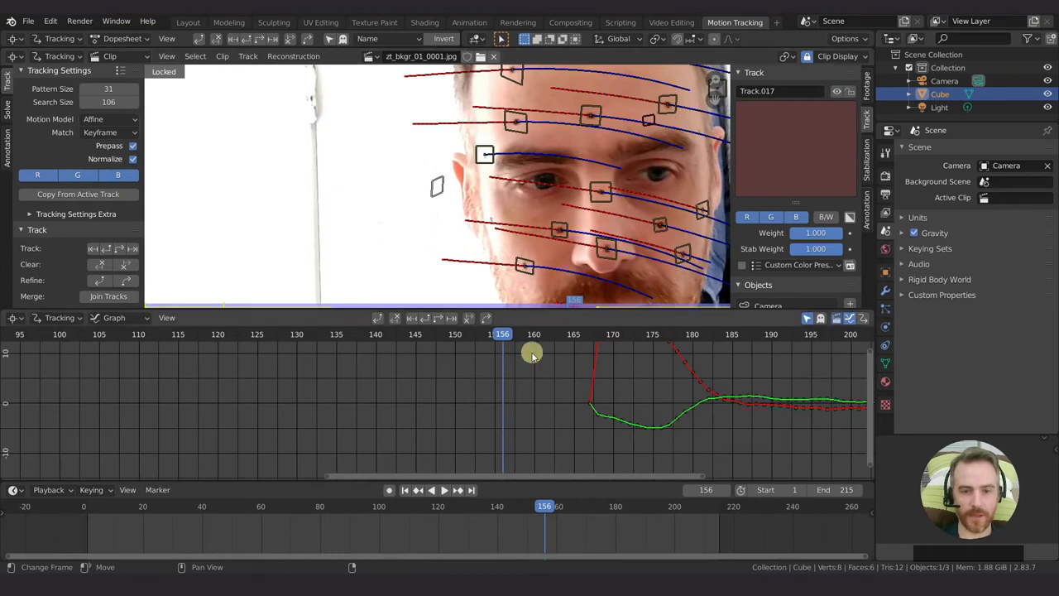
left_click_drag(502, 333, 589, 344)
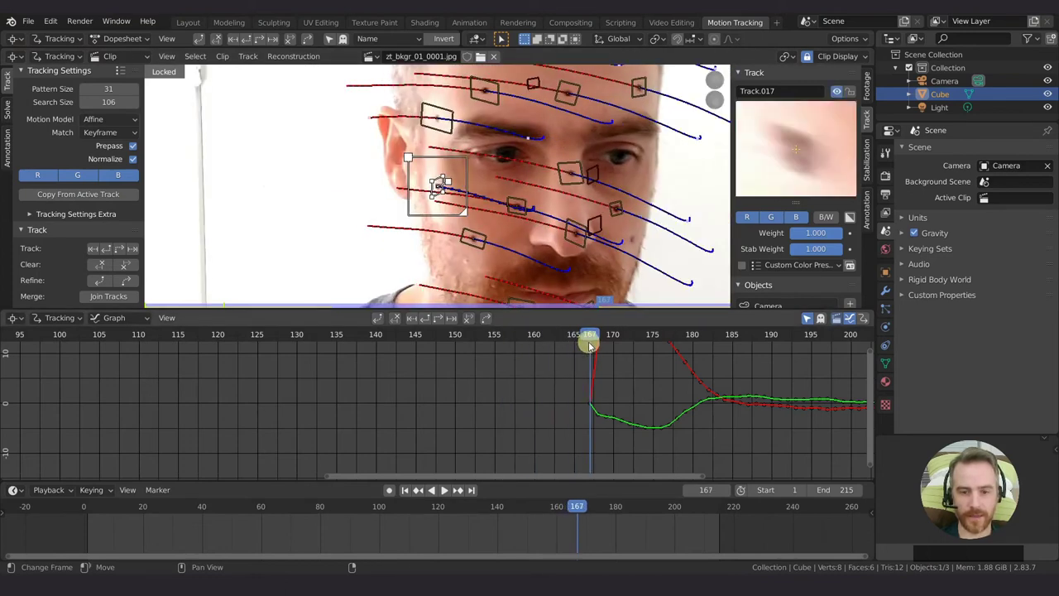
scroll(604, 370, "down", 3)
middle_click_drag(590, 390, 568, 368)
left_click_drag(678, 334, 321, 375)
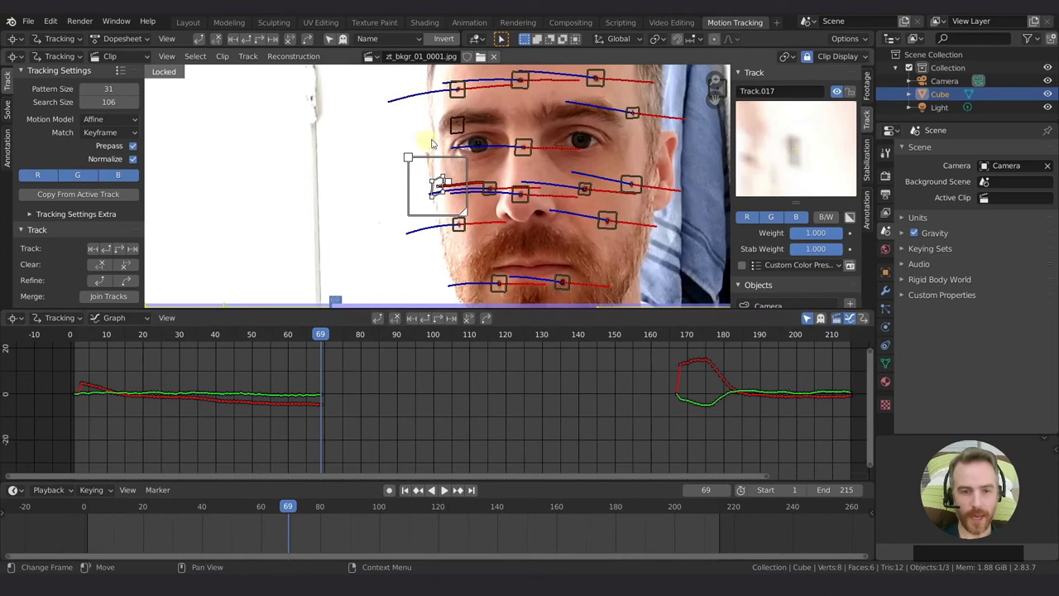
key("a")
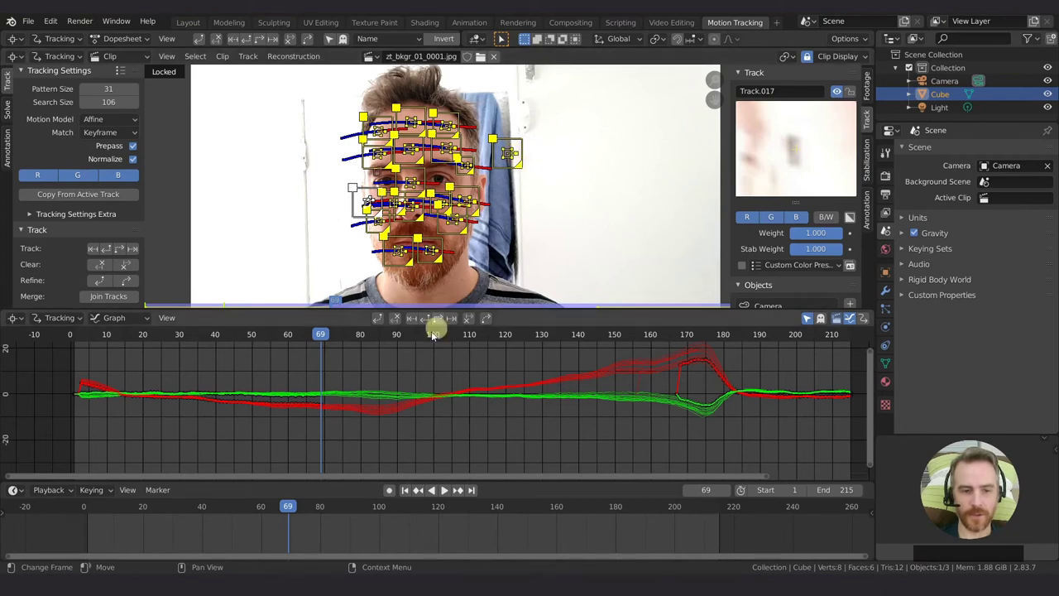
left_click_drag(321, 334, 398, 372)
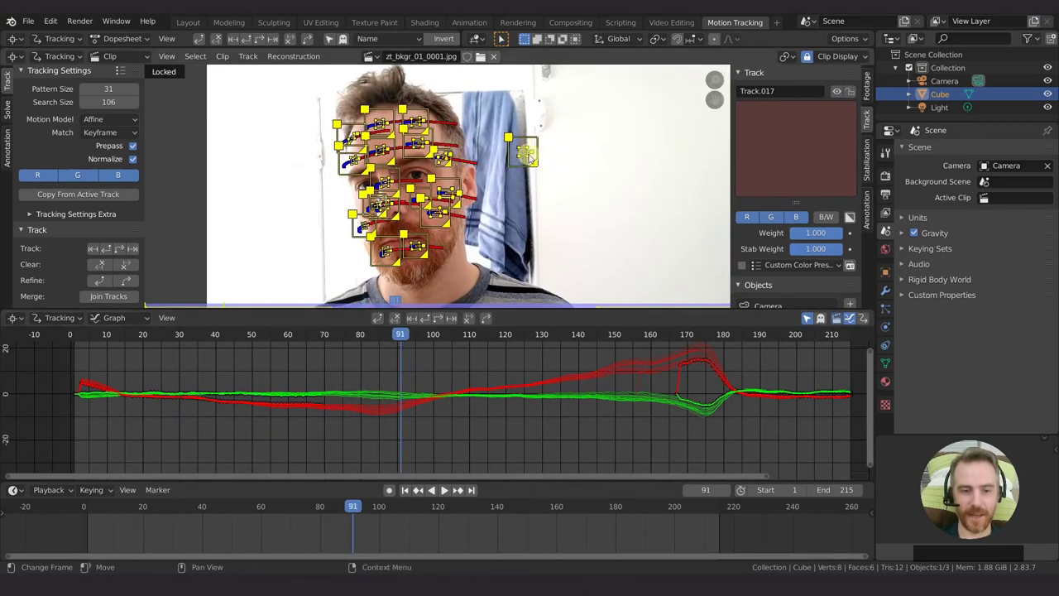
- Compare the curves of the stray track on the blue towel with a forehead track, and delete the towel track
left_click(524, 154)
mouse_move(579, 364)
left_mouse_down()
mouse_move(638, 359)
mouse_move(556, 366)
mouse_move(752, 365)
mouse_move(573, 348)
mouse_move(551, 357)
mouse_move(561, 352)
left_mouse_up()
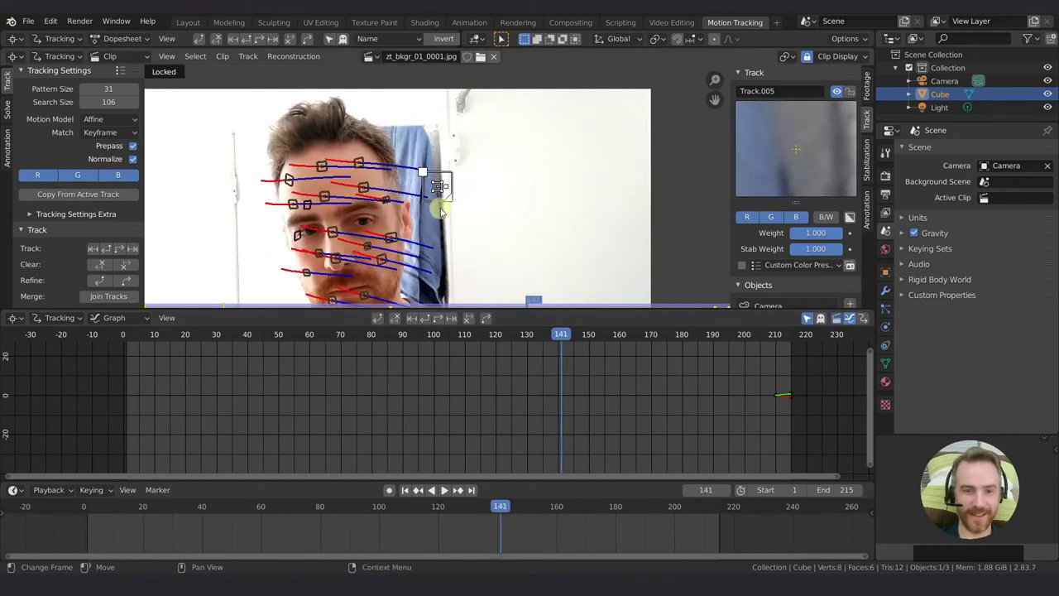
left_click(365, 189)
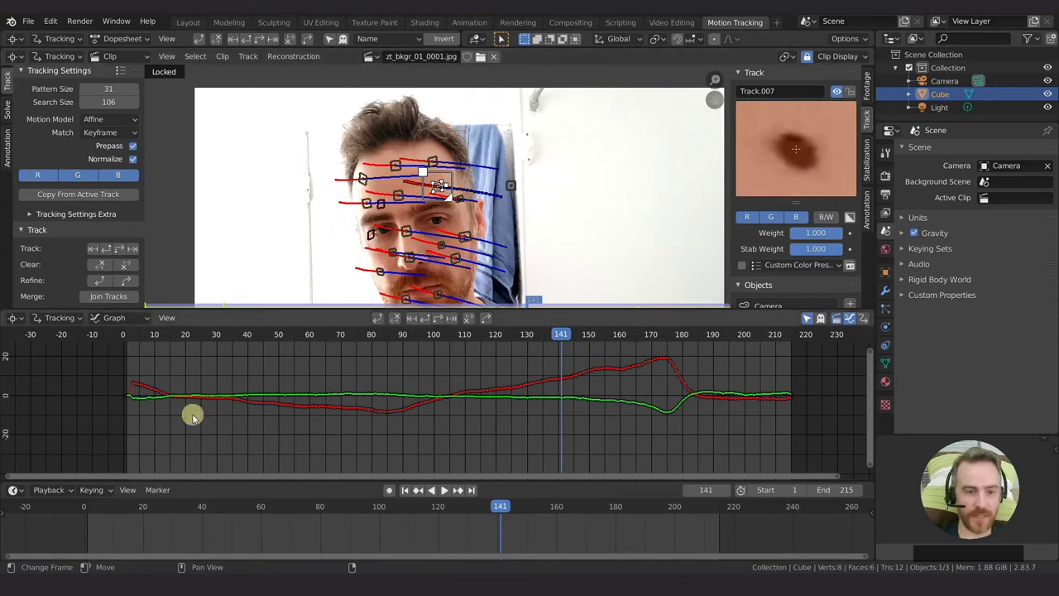
left_click(808, 319)
left_click(508, 186)
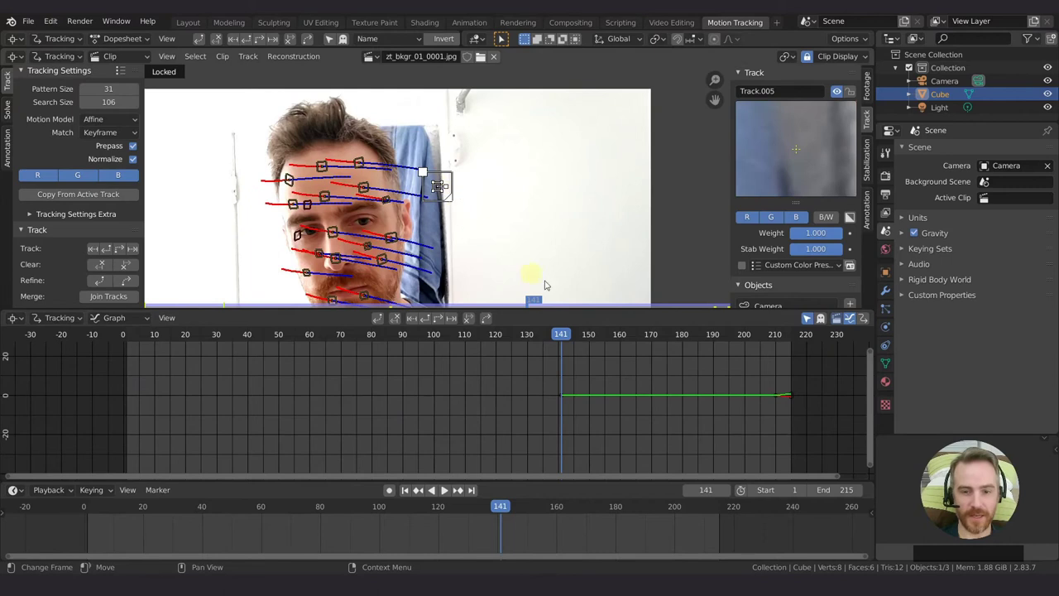
middle_click_drag(766, 390, 604, 385)
left_click_drag(471, 345, 449, 345)
left_click(440, 188)
key("x")
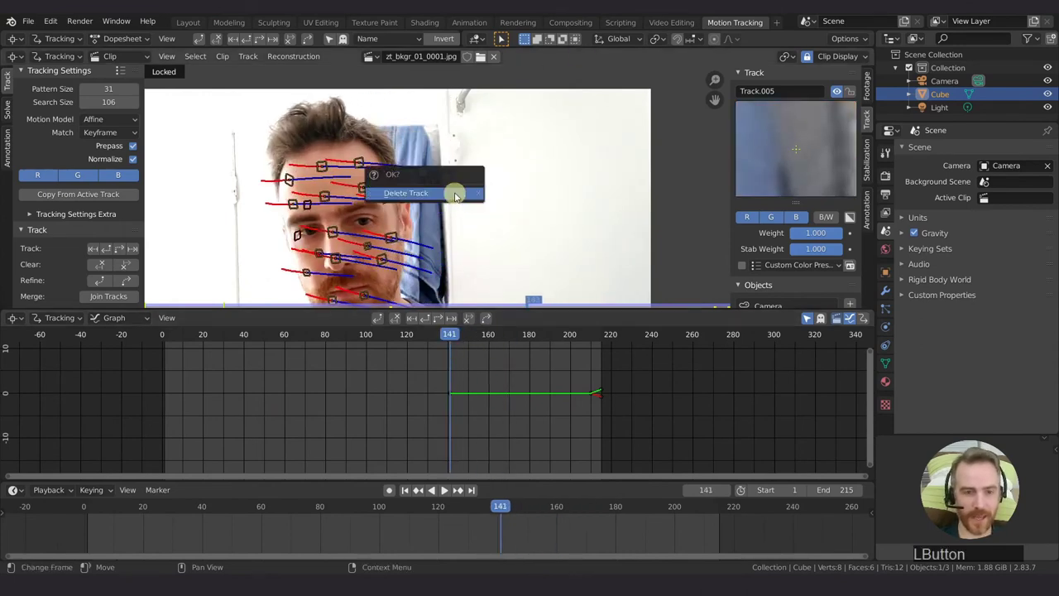
left_click(451, 193)
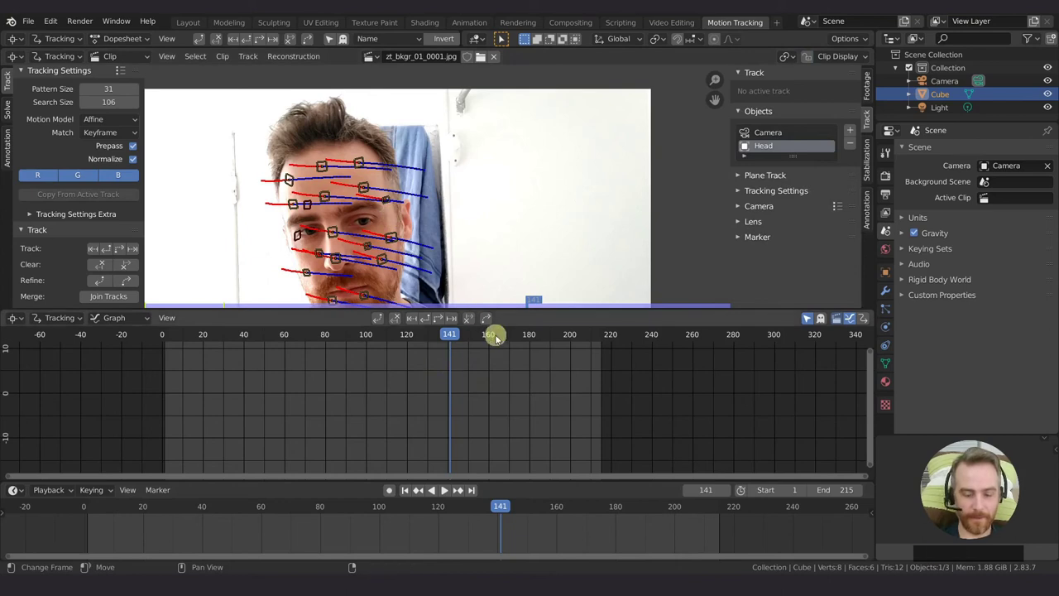
- Return to frame 1, open the solve settings, and review the curves of all remaining Head tracks together
key("shift+Left")
mouse_move(515, 158)
middle_mouse_down()
mouse_move(547, 143)
mouse_move(558, 121)
mouse_move(497, 157)
mouse_move(510, 168)
middle_mouse_up()
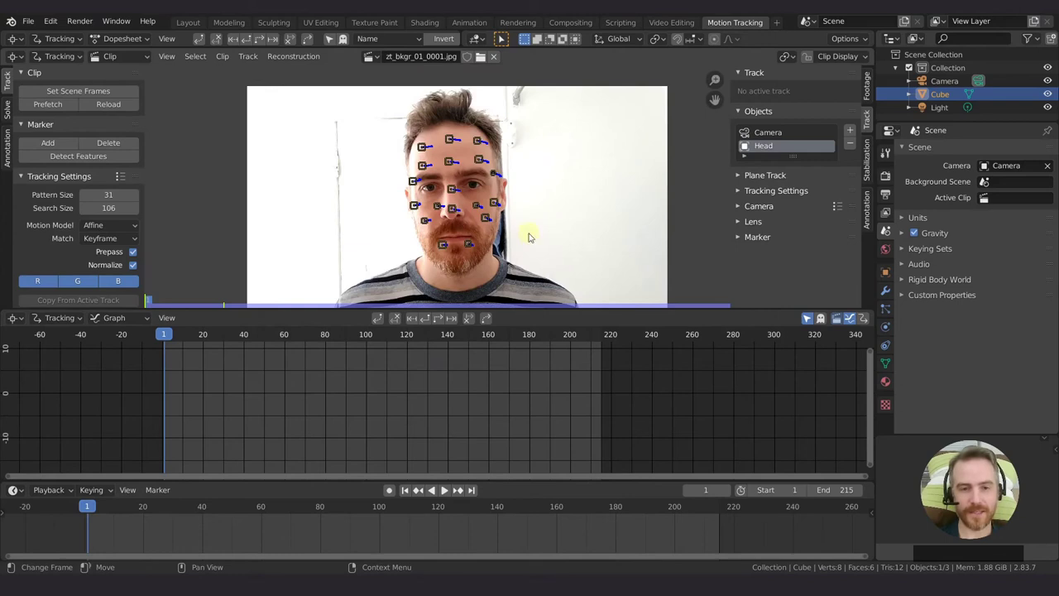
left_click(8, 111)
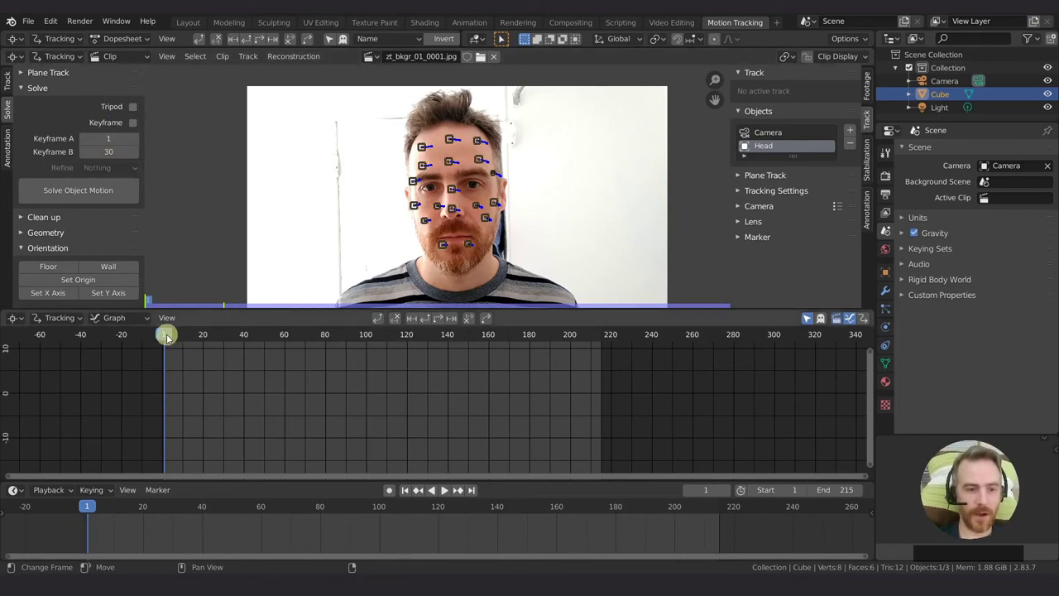
key("a")
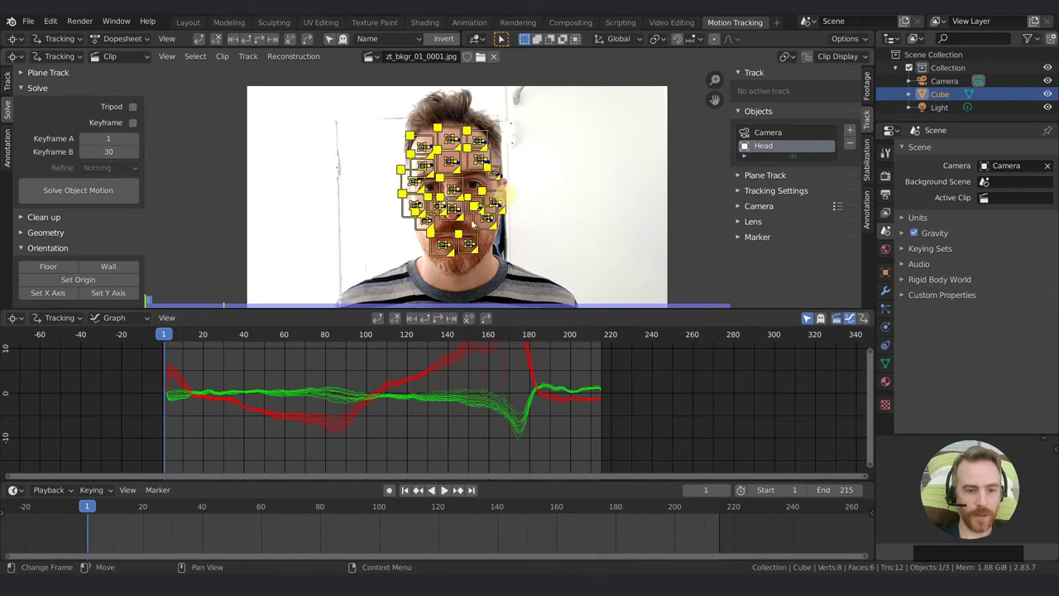
scroll(449, 372, "down", 2)
middle_click_drag(449, 371, 436, 403)
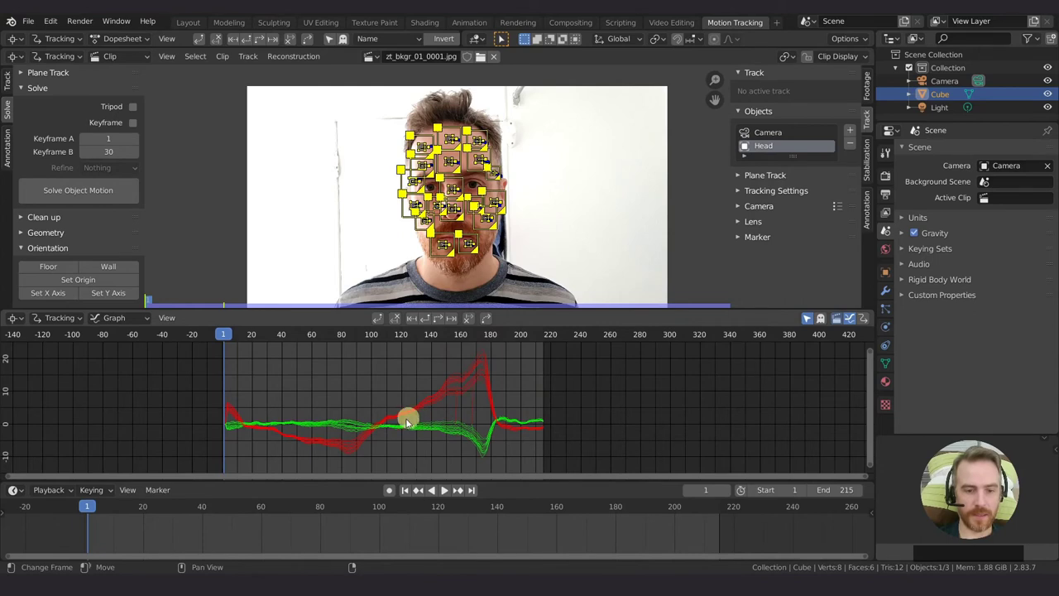
left_click(425, 335)
left_click_drag(425, 334, 391, 356)
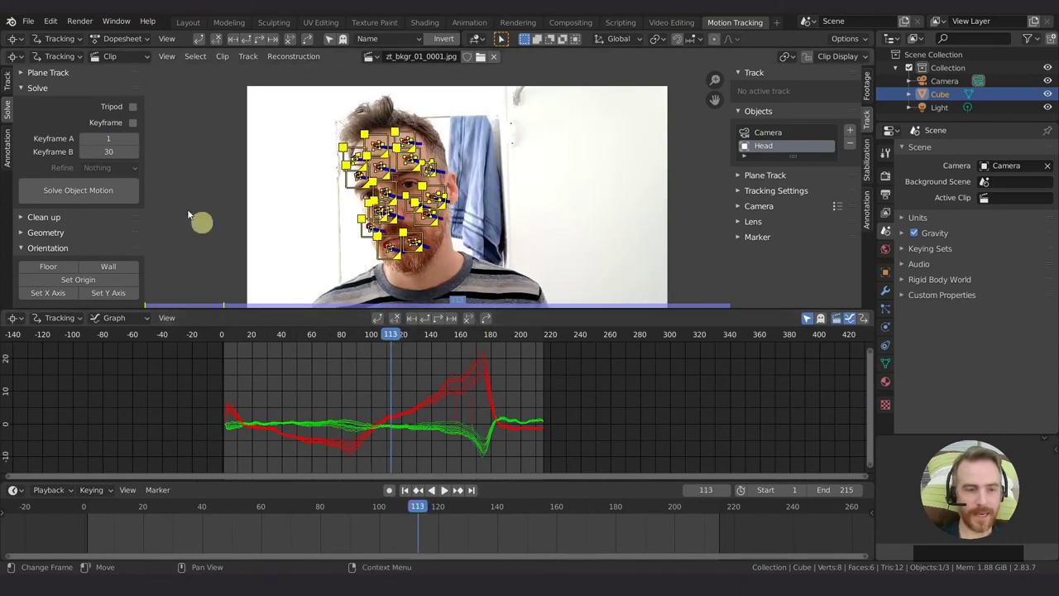
- Enable automatic keyframe selection for the solve and set Refine to Focal length, K1, K2
left_click(133, 122)
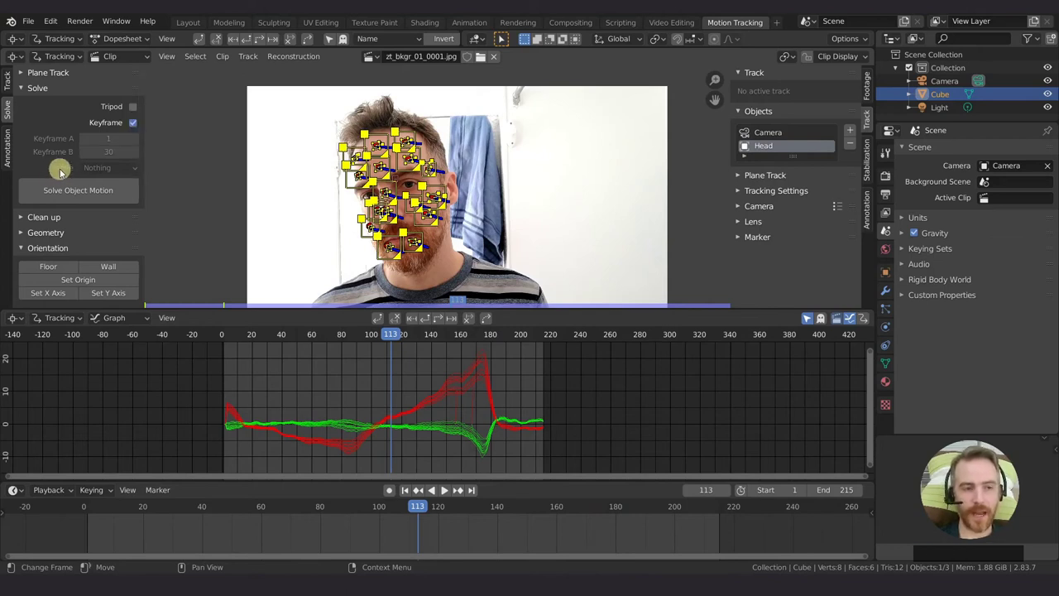
left_click(115, 170)
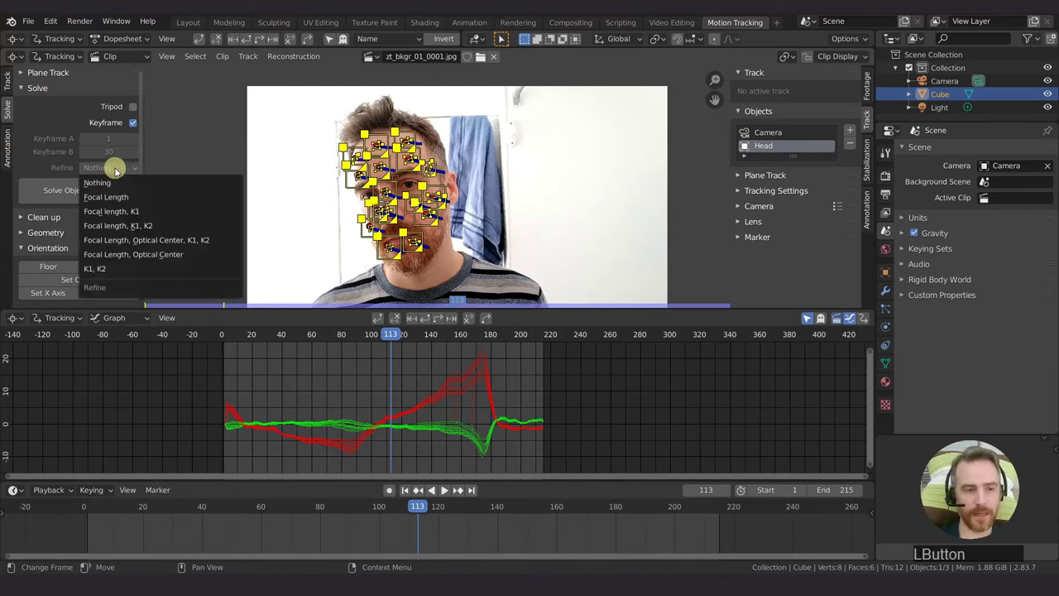
left_click(121, 235)
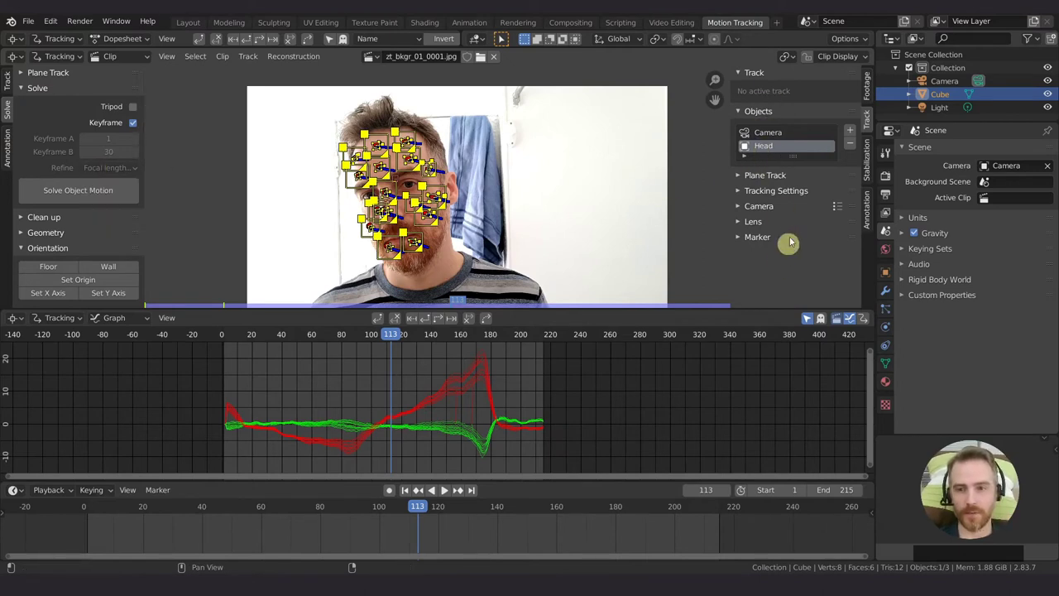
- Check the lens focal length and distortion settings, and solve the Head object's motion
left_click(751, 221)
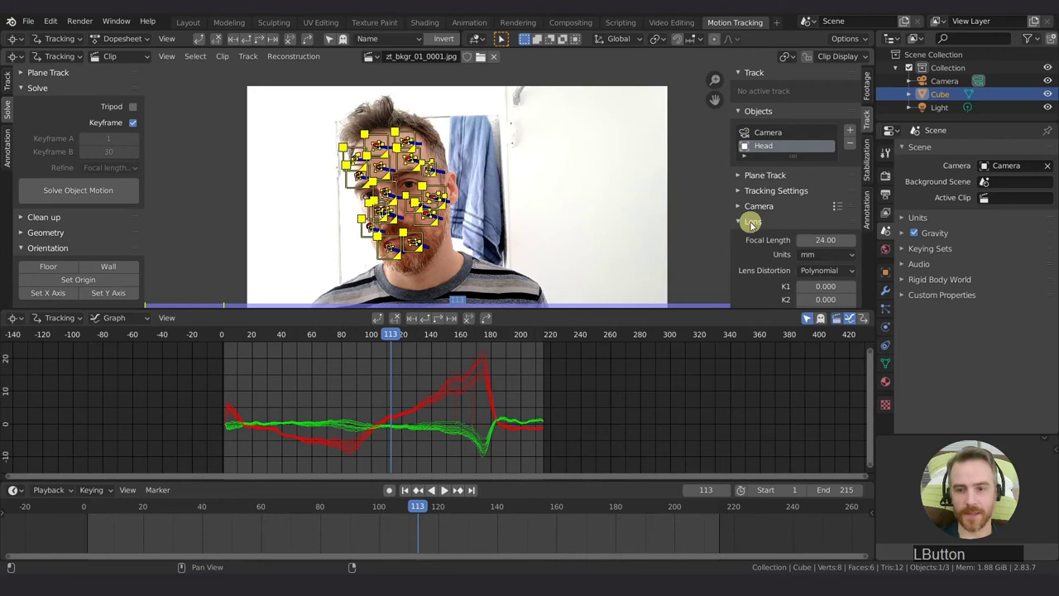
scroll(753, 225, "down", 2)
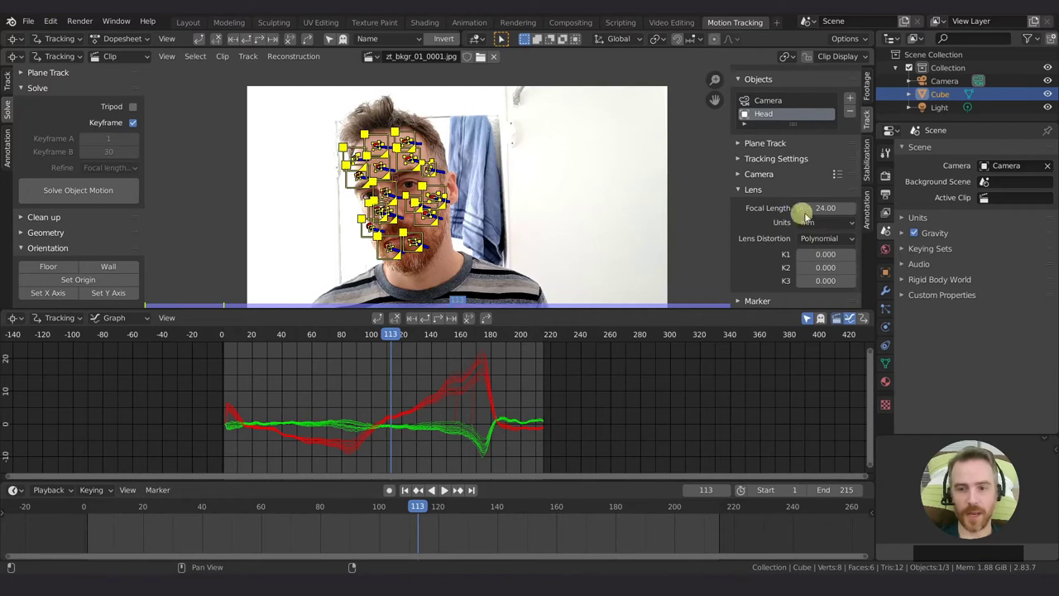
left_click_drag(824, 208, 582, 214)
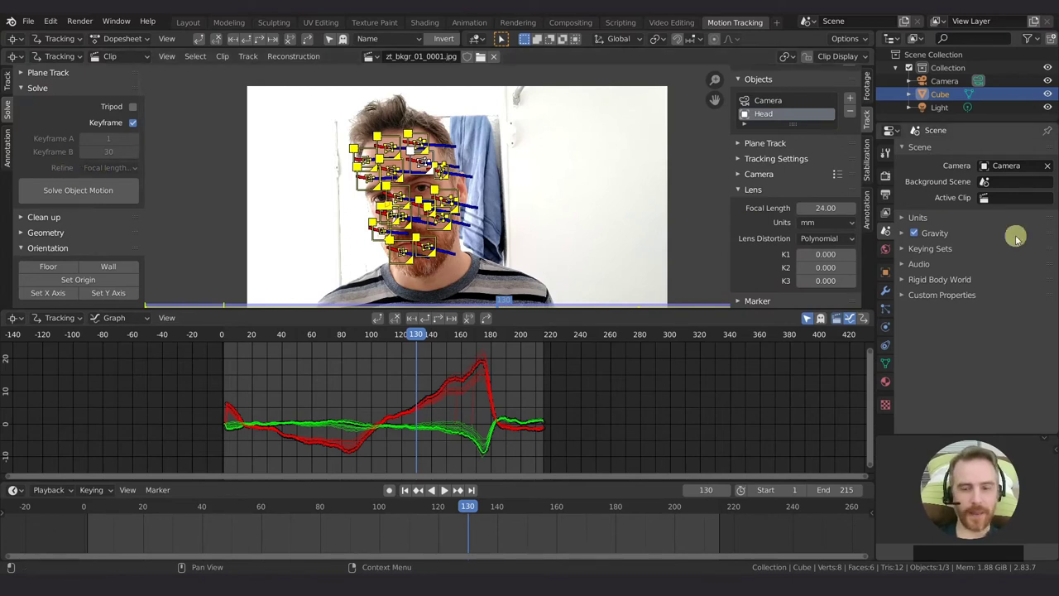
left_click_drag(829, 208, 536, 208)
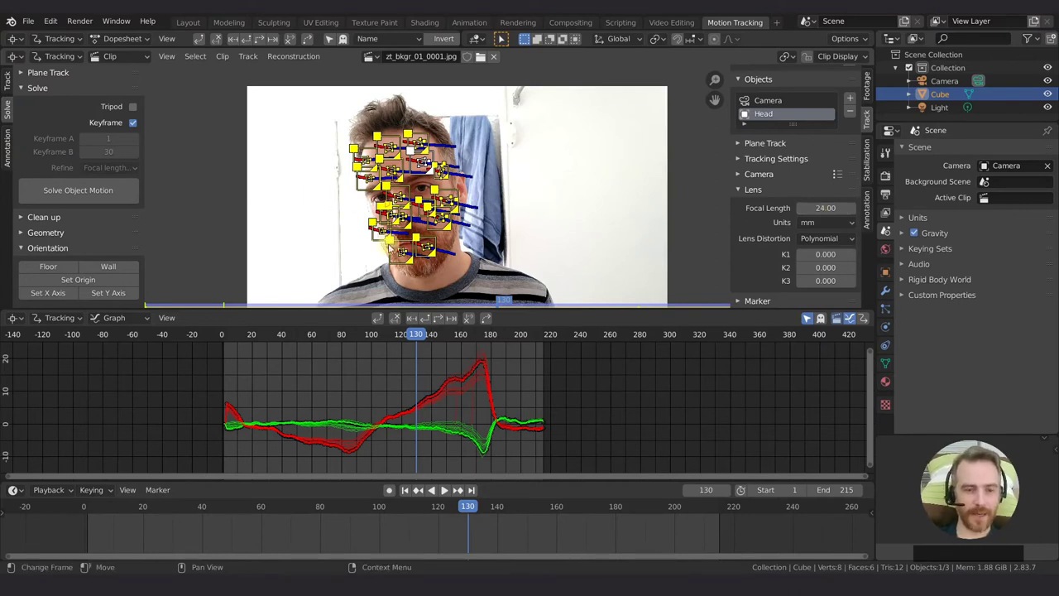
left_click(89, 192)
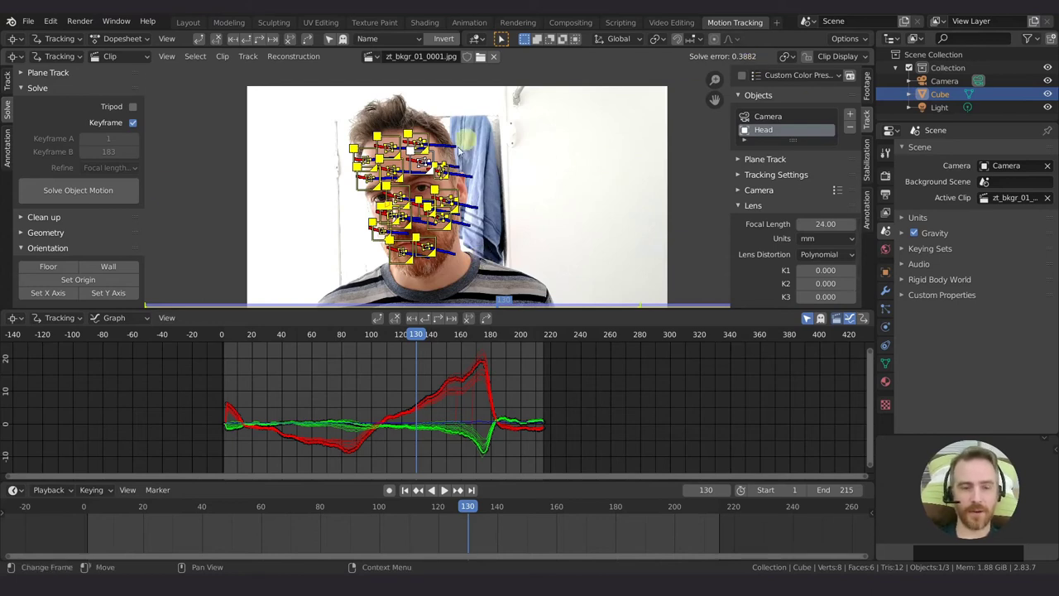
- Turn on marker info in the clip display and examine the average error of each face track
middle_click_drag(461, 192, 515, 192)
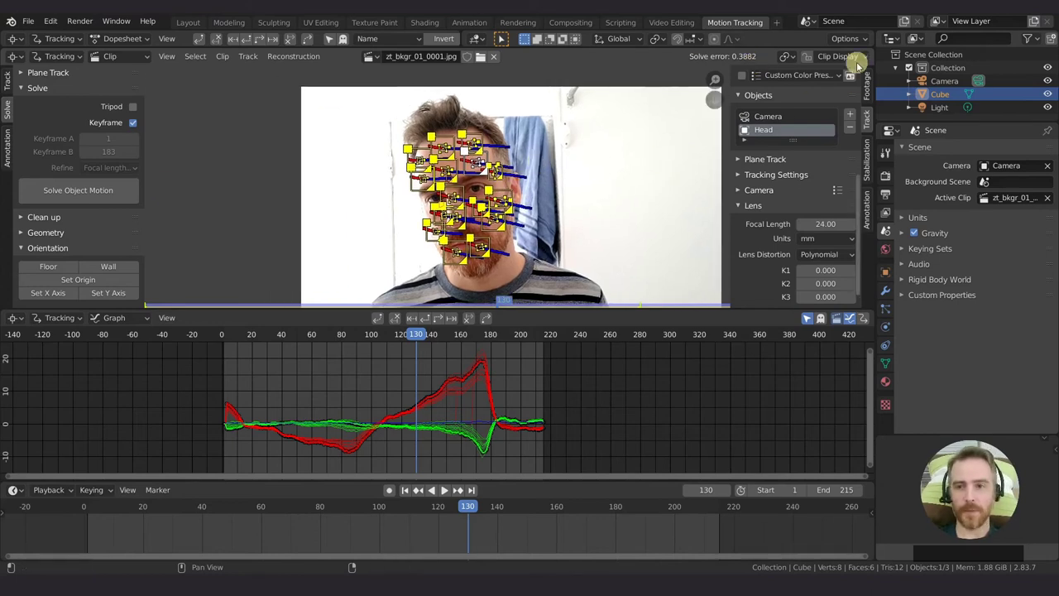
left_click(856, 61)
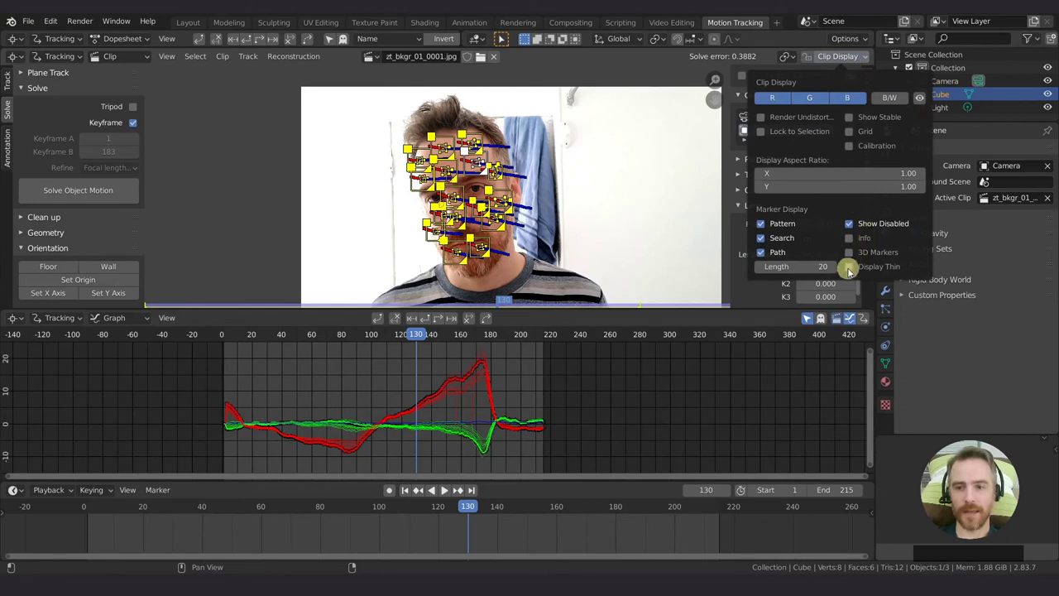
left_click(850, 267)
scroll(540, 160, "up", 5)
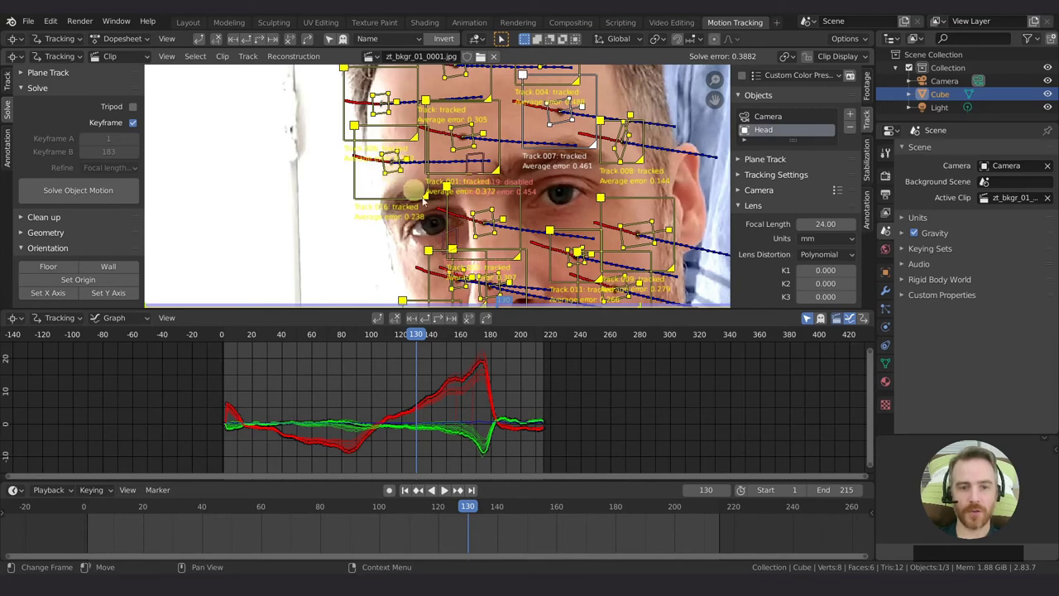
scroll(430, 186, "down", 3)
middle_click_drag(571, 186, 501, 184)
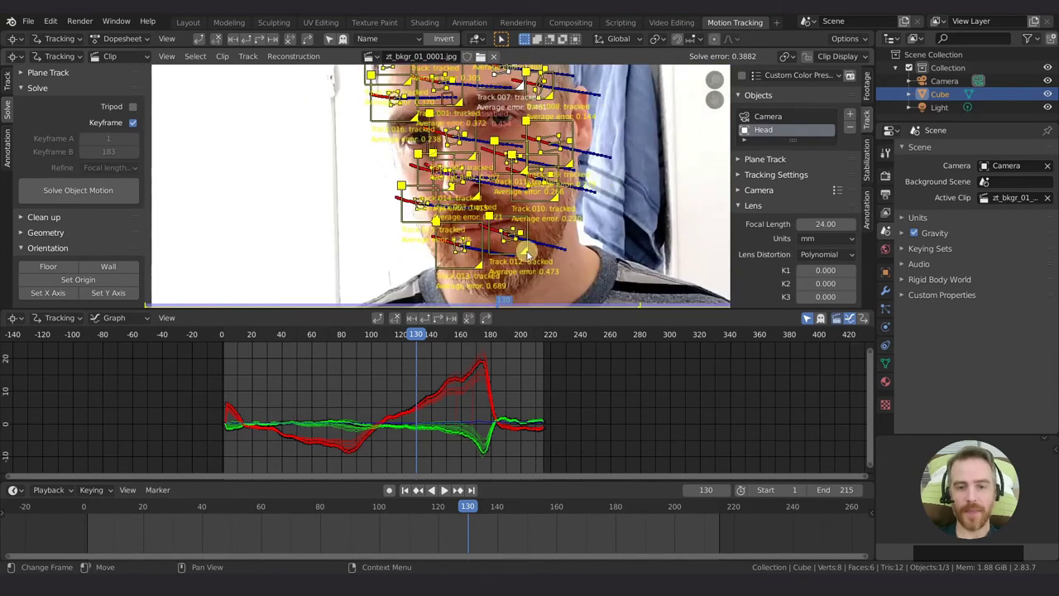
scroll(510, 222, "down", 2)
scroll(454, 217, "up", 1)
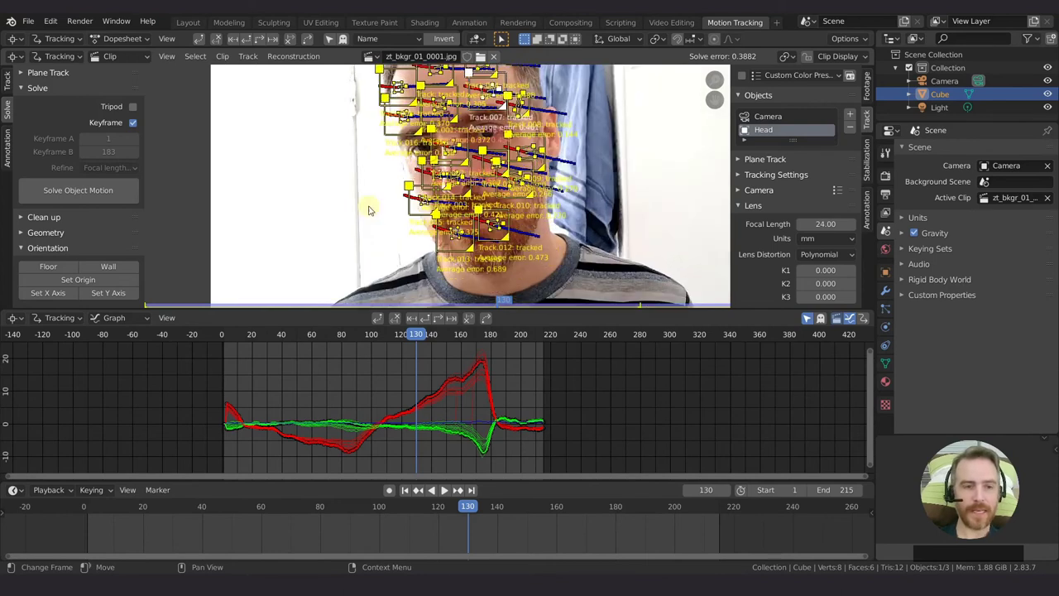
- Deselect all tracks and run Clean Tracks with 0 frames, error 0.000 and type Select
left_click(319, 211)
left_click(94, 203)
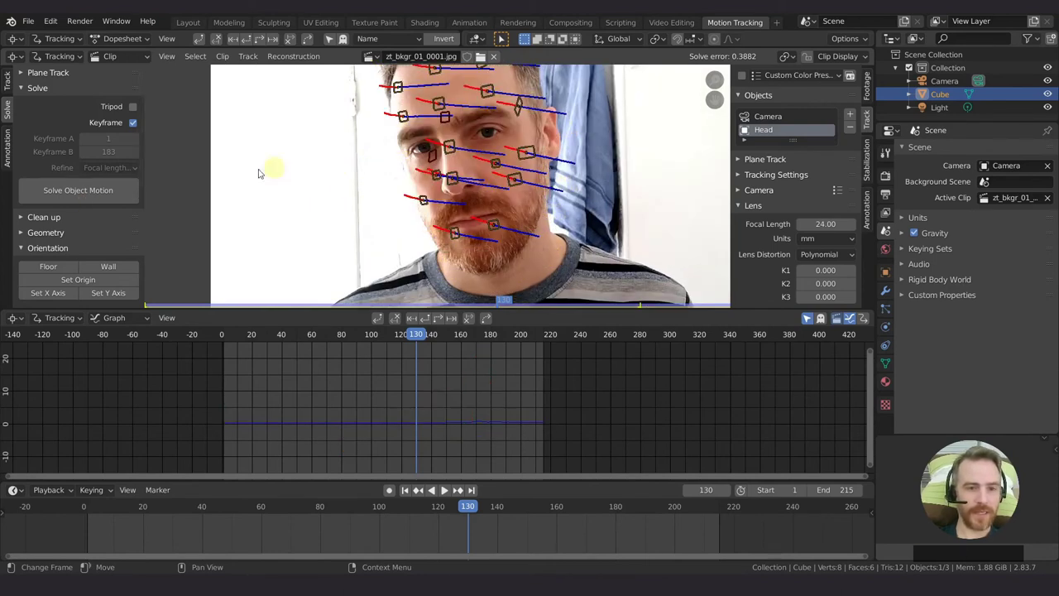
left_click(49, 217)
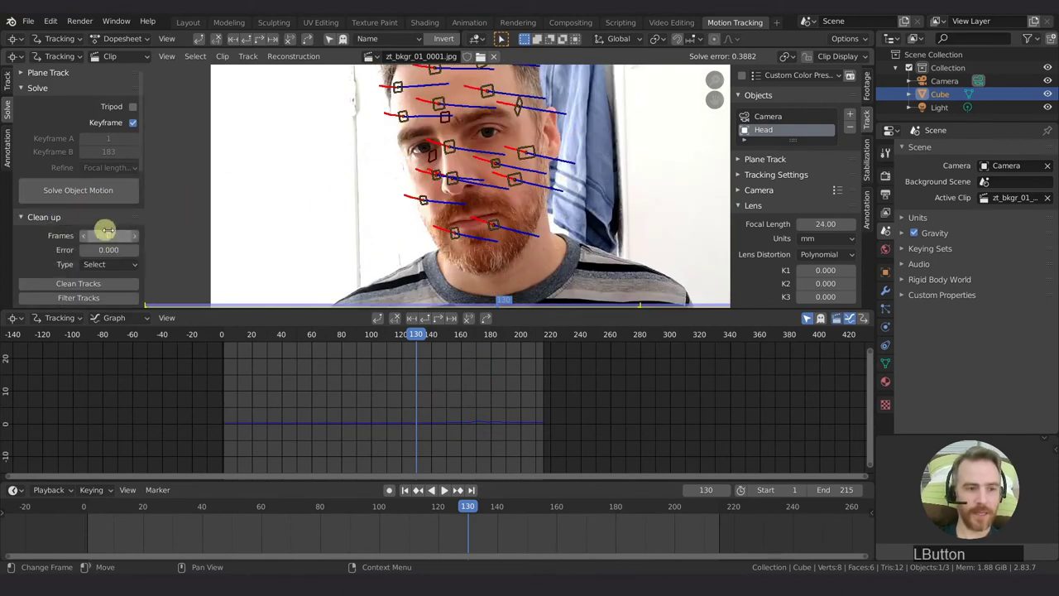
left_click(87, 284)
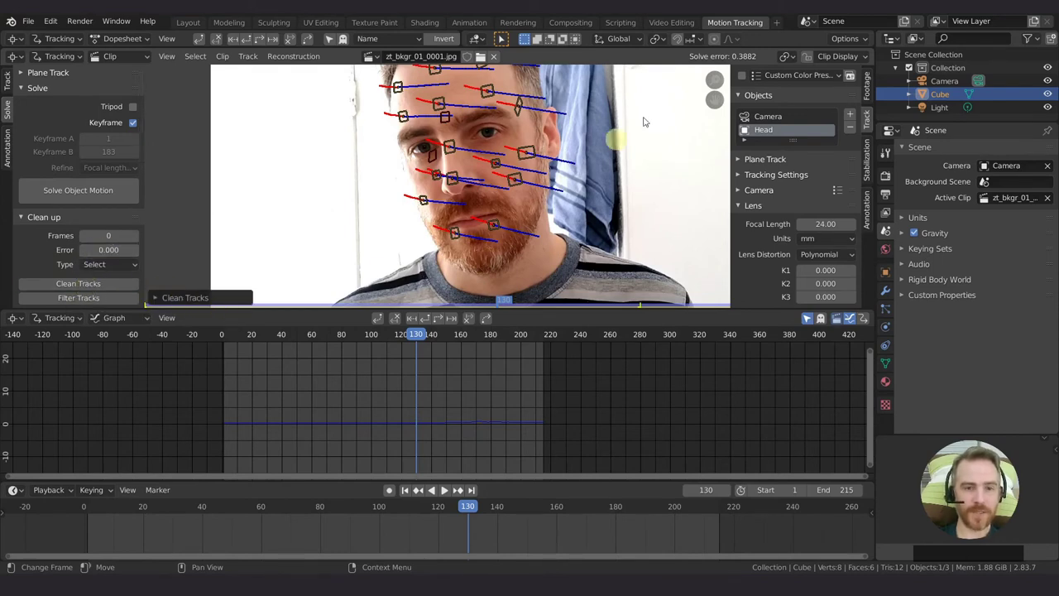
- Adjust the Clean Tracks reprojection error to 0.780 with the Select action to pick out the worst track
left_click(184, 298)
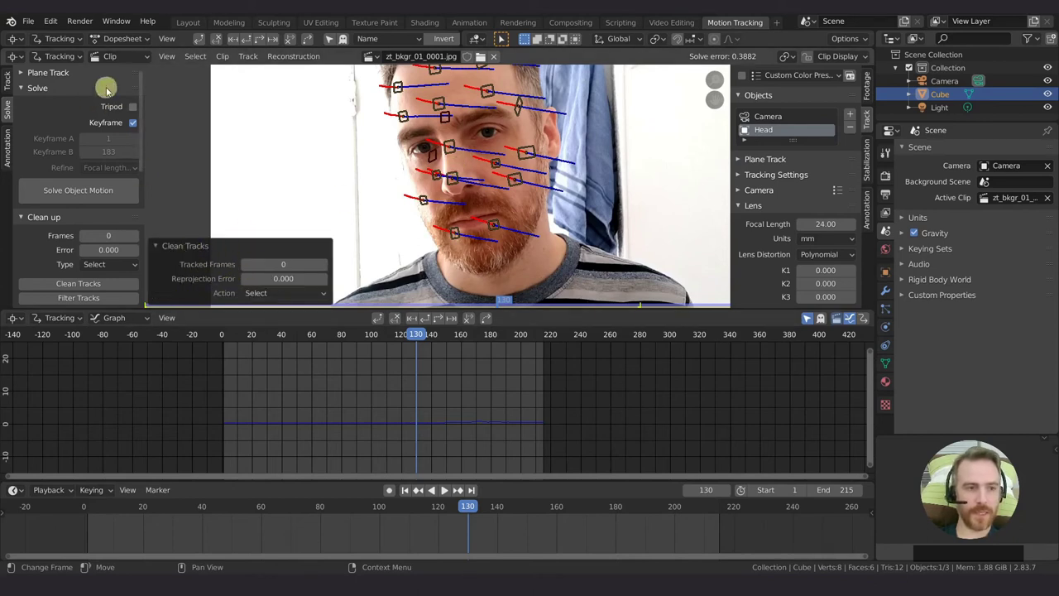
left_click(166, 55)
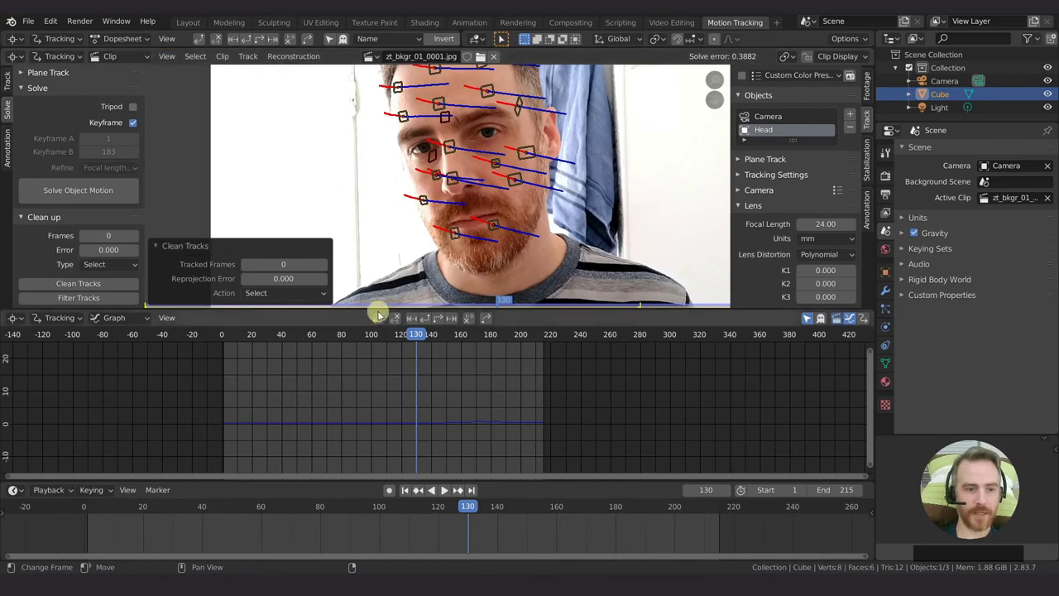
left_click_drag(277, 278, 308, 280)
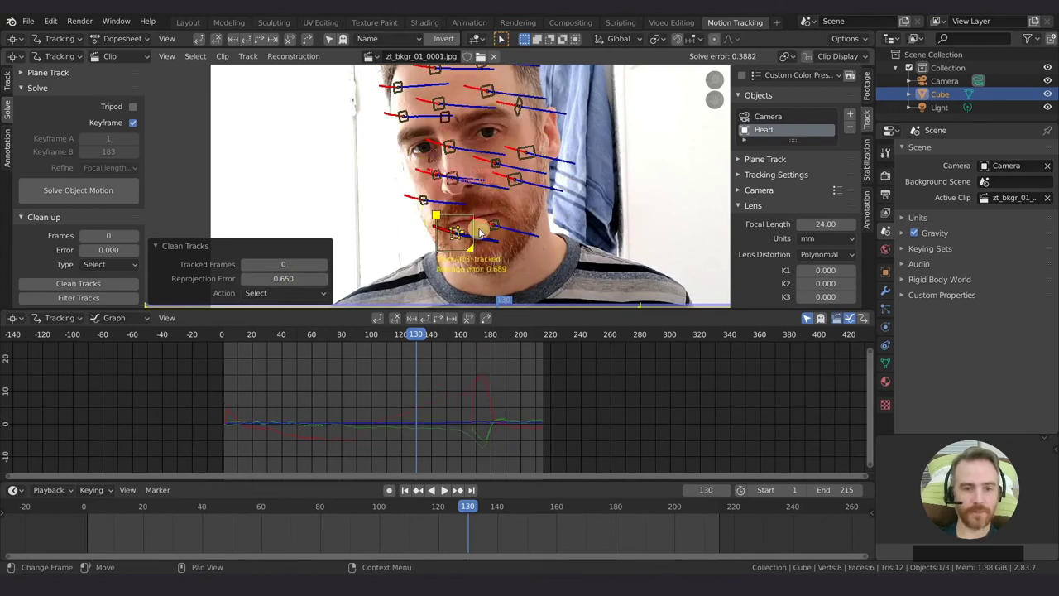
scroll(478, 233, "down", 4)
scroll(478, 232, "up", 1)
left_click_drag(278, 282, 321, 284)
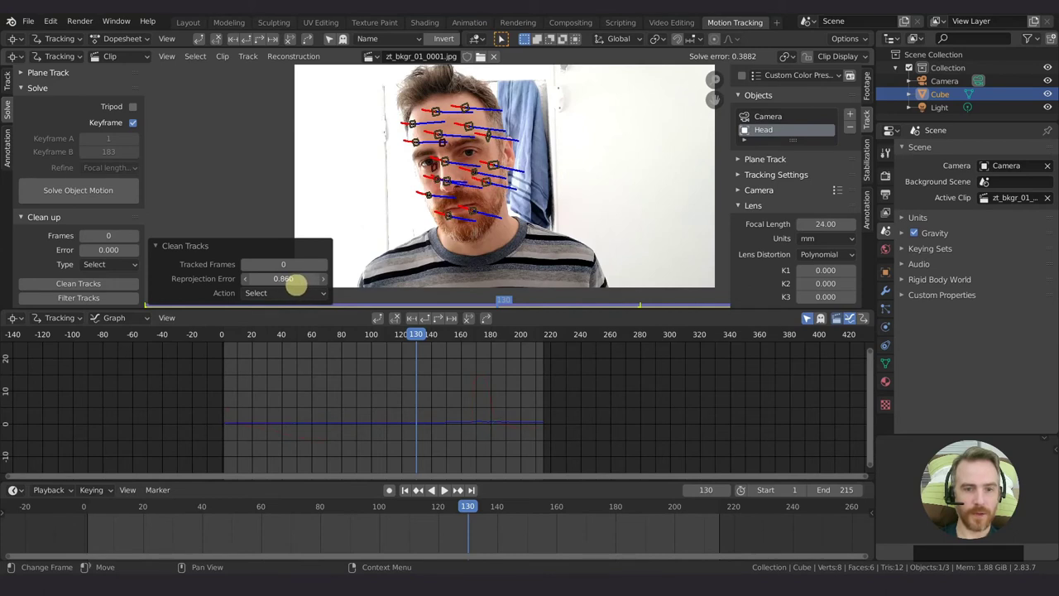
scroll(394, 188, "up", 2)
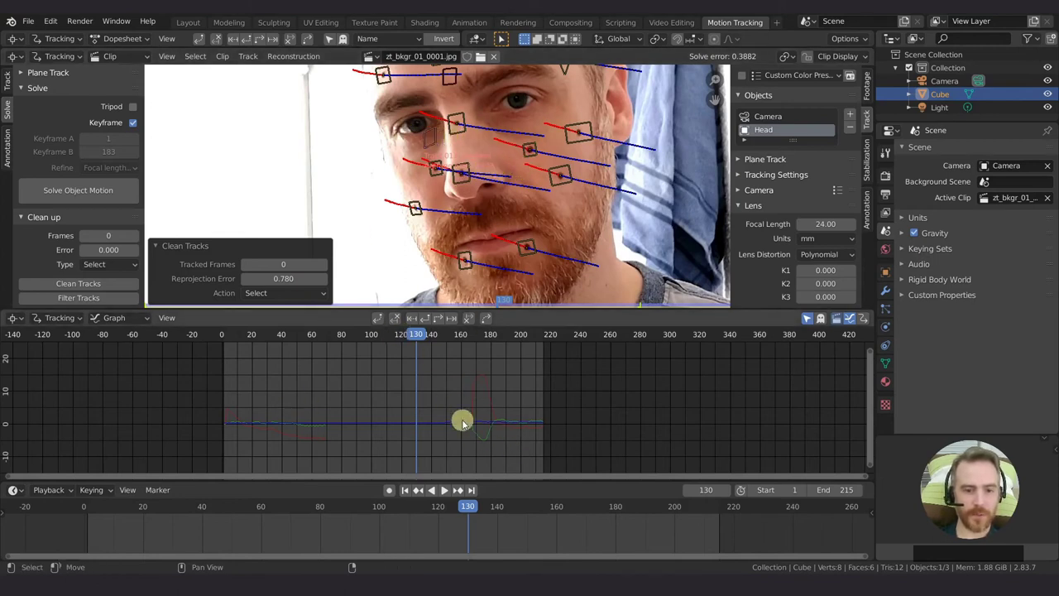
- Check the selected high-error track at frame 172 and delete it
middle_click_drag(461, 422, 502, 400, "ctrl")
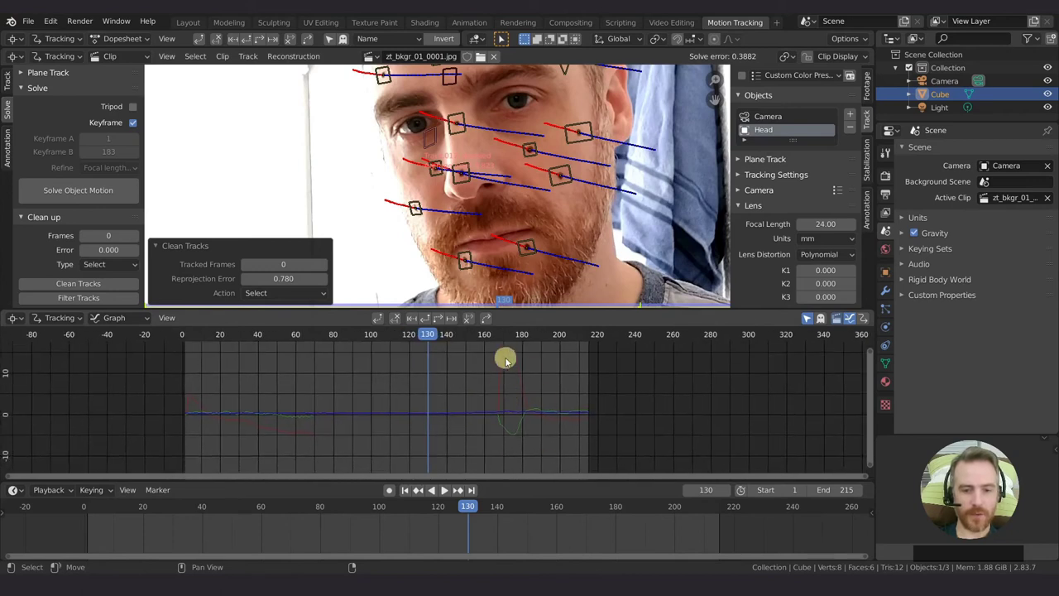
scroll(398, 410, "up", 2)
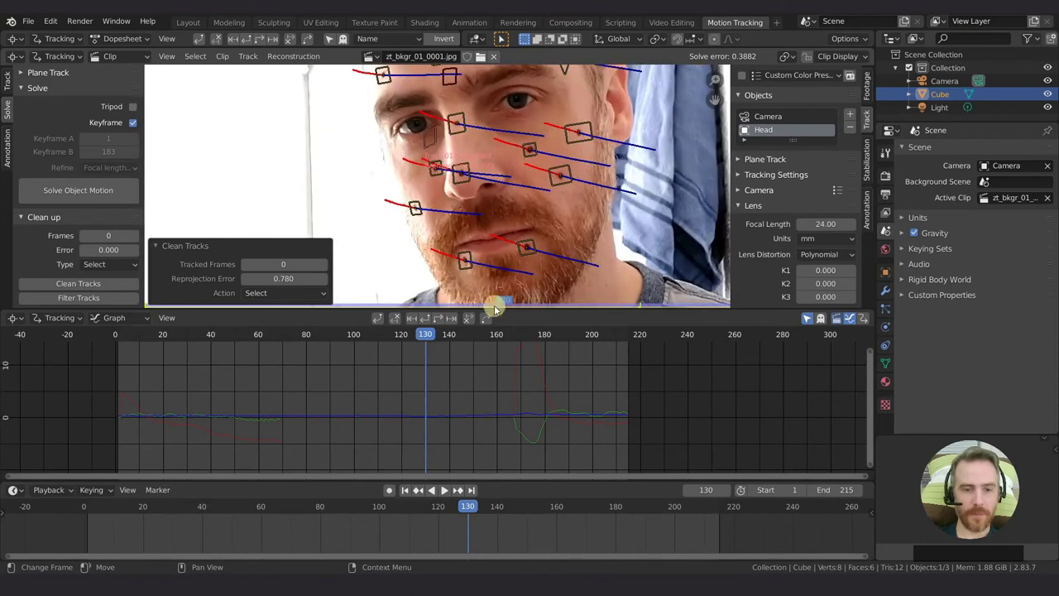
left_click_drag(426, 335, 524, 331)
scroll(508, 220, "down", 3)
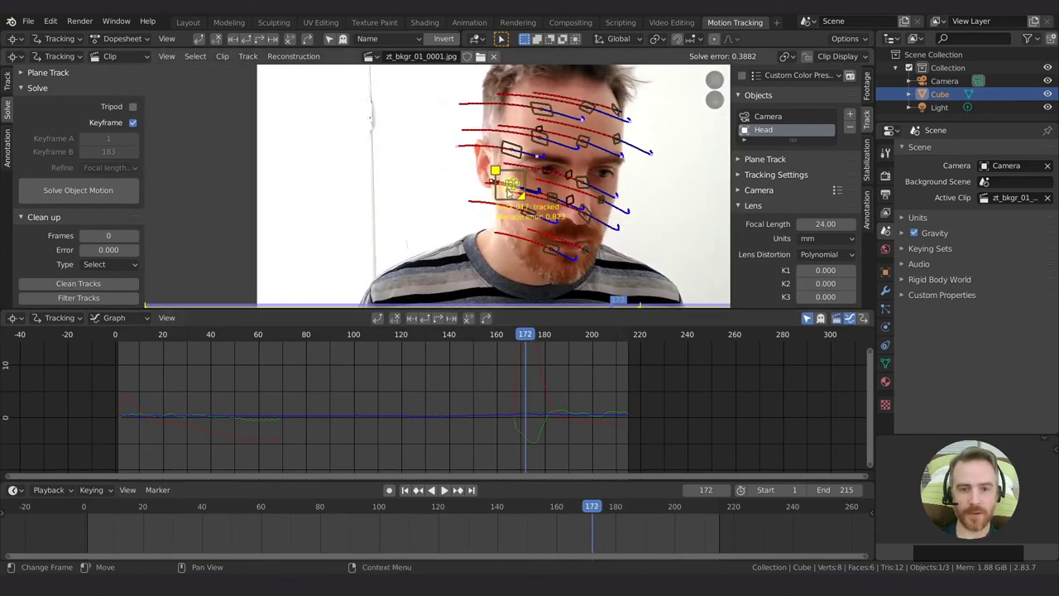
left_click(518, 334)
key("x")
left_click(487, 191)
- Return to frame 1, select all tracks and solve the Head object's motion again
key("shift+Left")
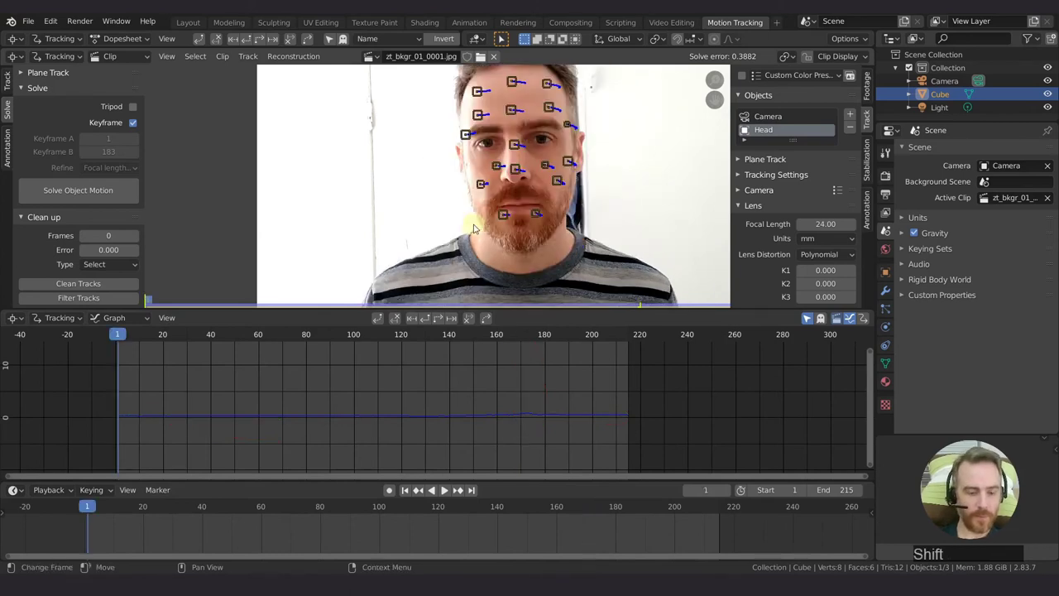
key("a")
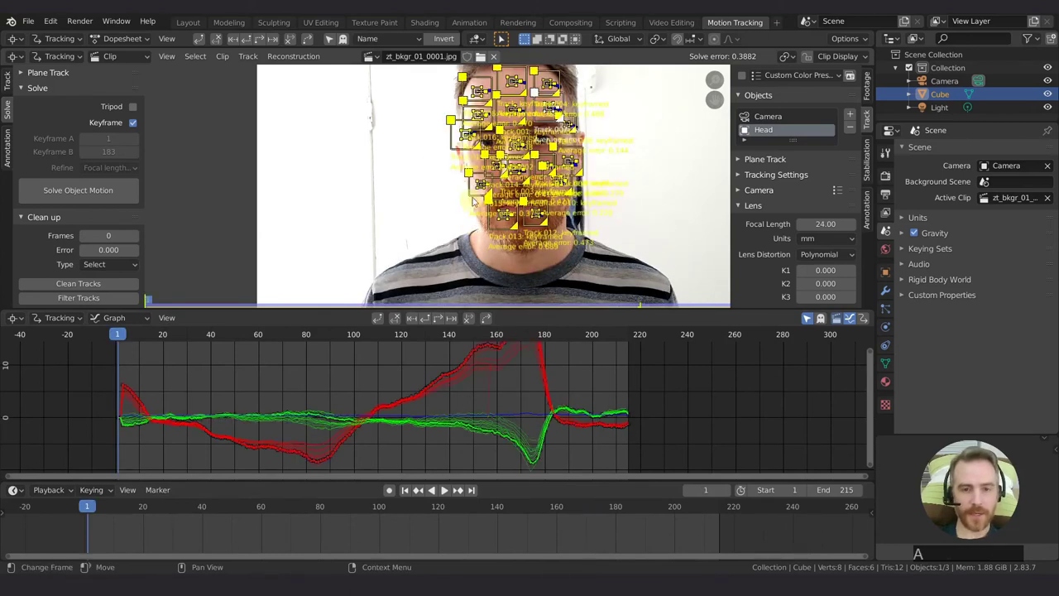
left_click(89, 193)
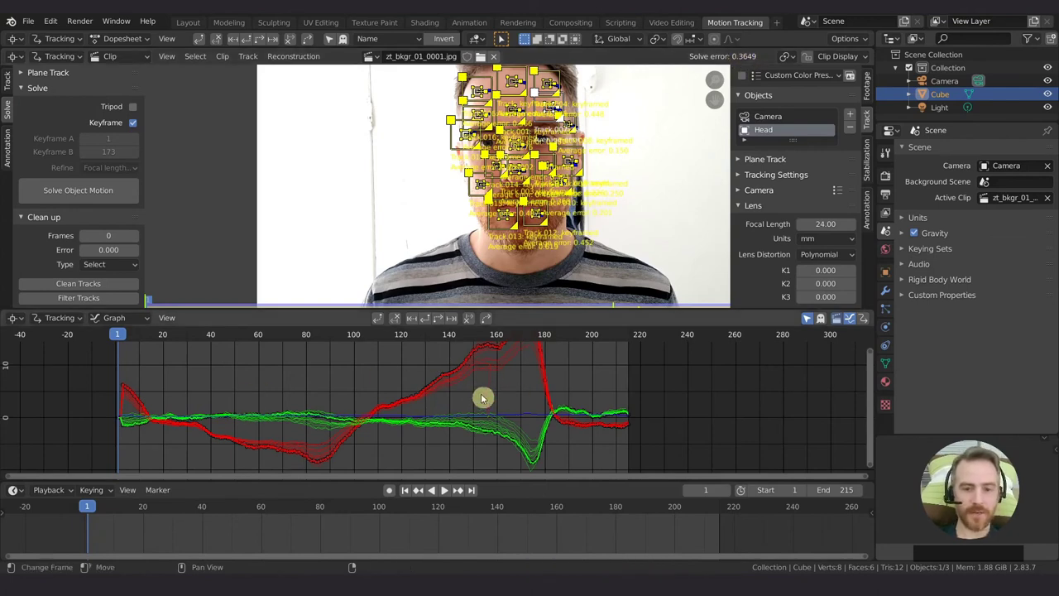
- Try to pick out the worst track with Clean Tracks while all tracks are selected, raising the reprojection error to 3.480
scroll(493, 192, "up", 2)
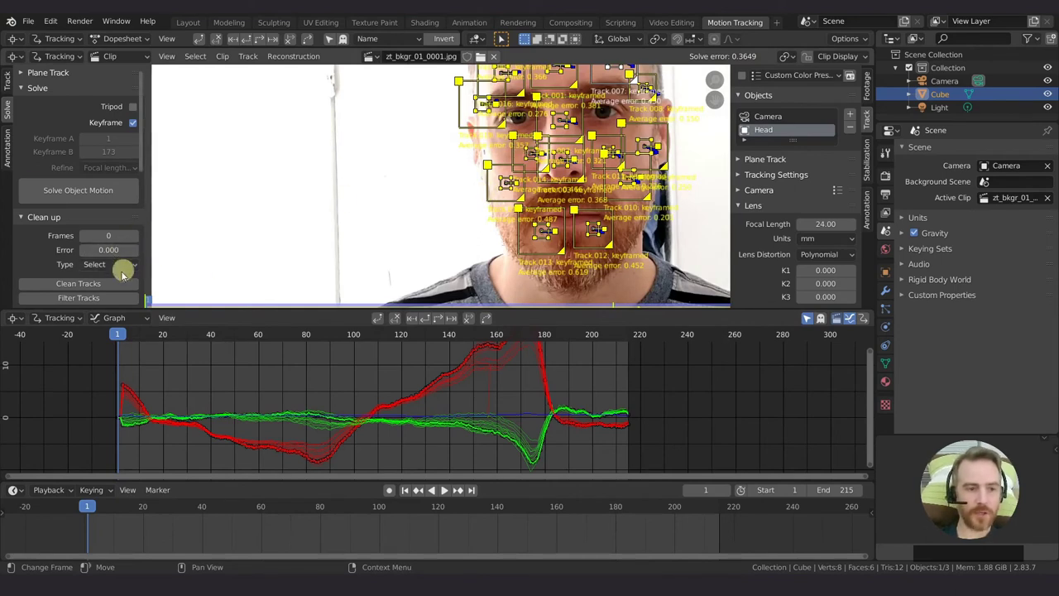
left_click(85, 286)
left_click_drag(270, 277, 283, 278)
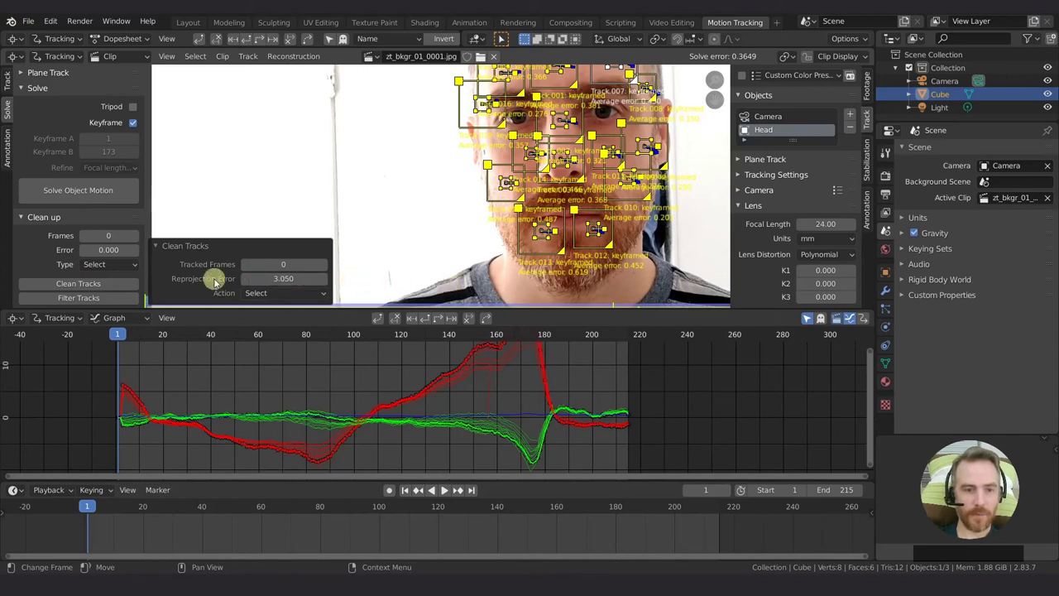
left_click_drag(253, 276, 314, 277)
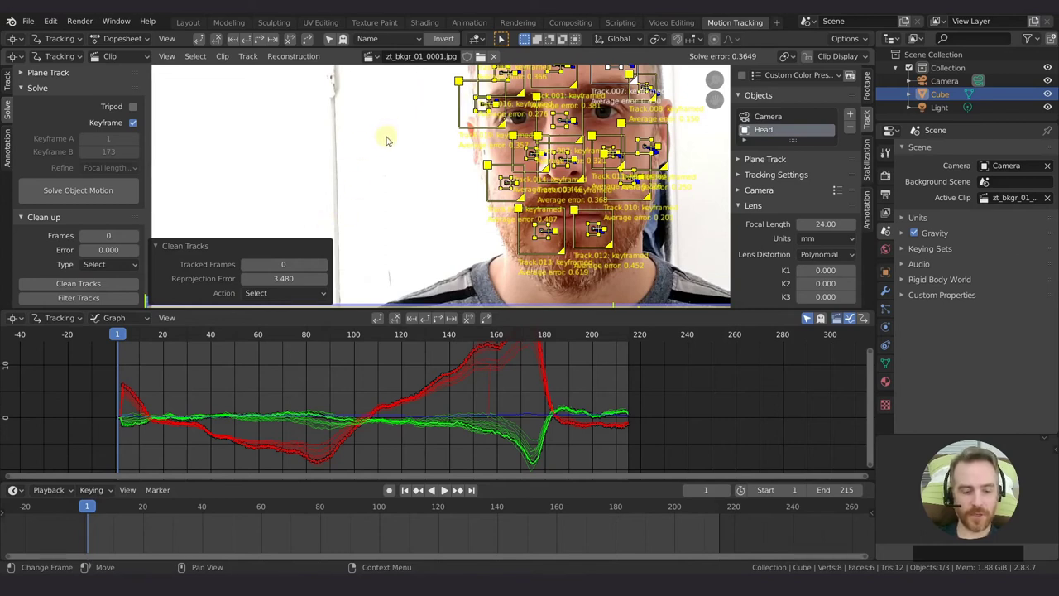
- Deselect all tracks and run Clean Tracks with reprojection error 0.520 and the Select action
key("alt+a")
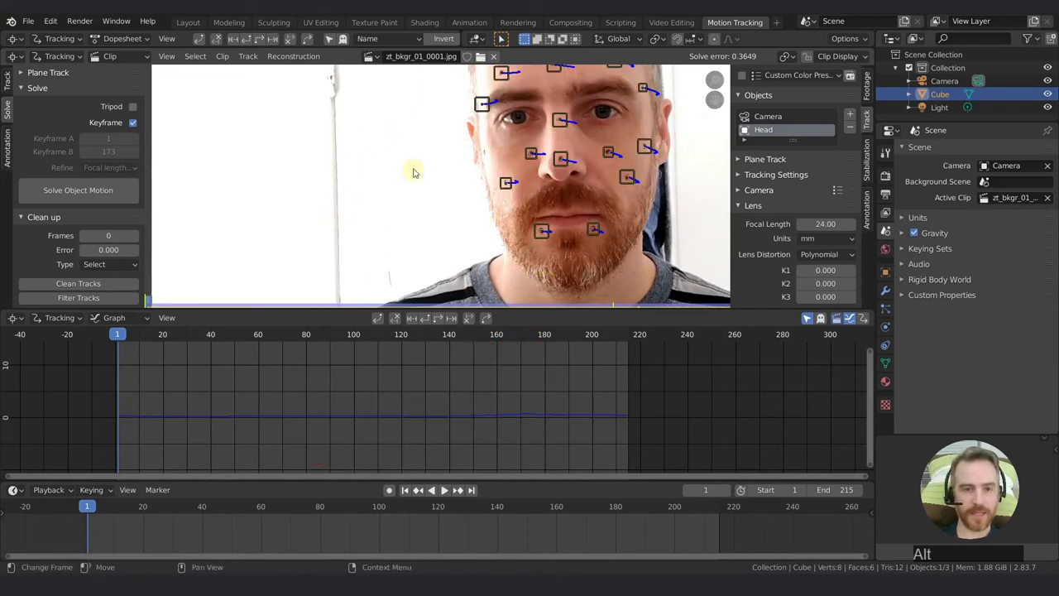
left_click(77, 283)
left_click_drag(281, 279, 311, 278)
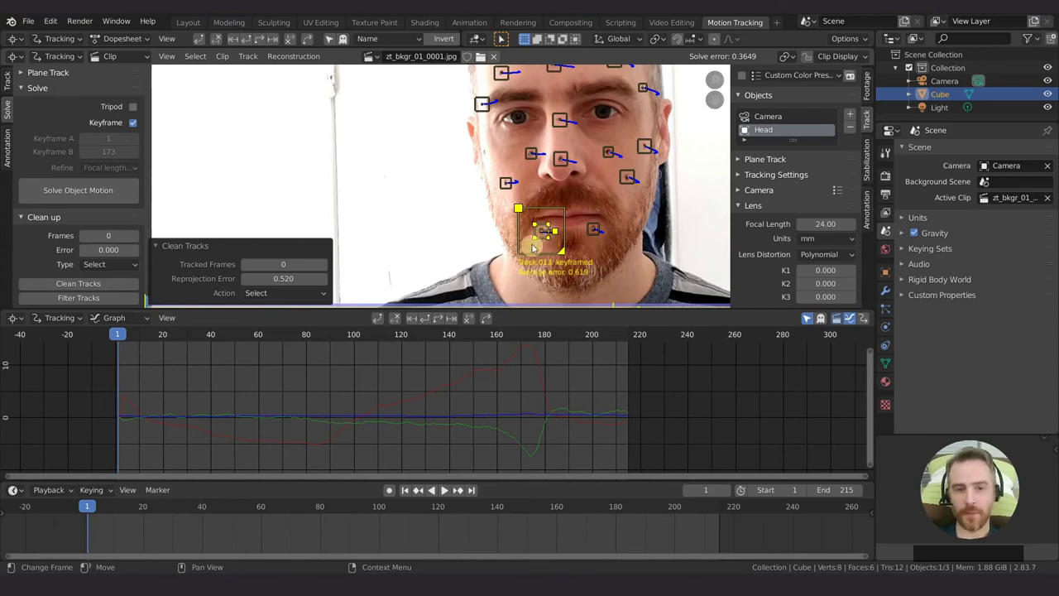
- Examine the motion curves of the selected mouth track, Track.013, while scrubbing the footage up to frame 109
left_click_drag(123, 330, 148, 333)
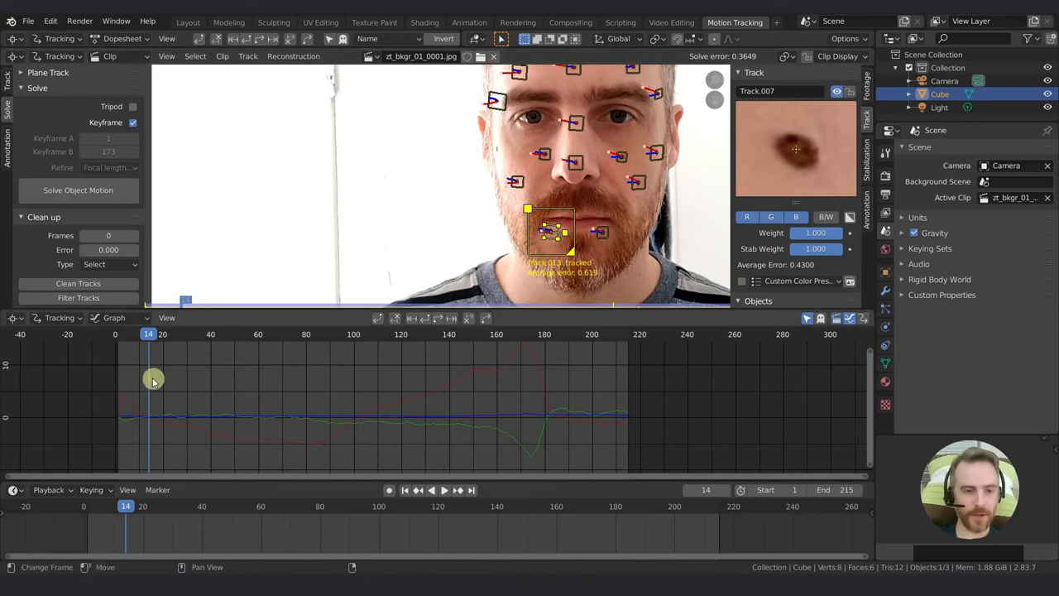
left_click_drag(146, 334, 366, 330)
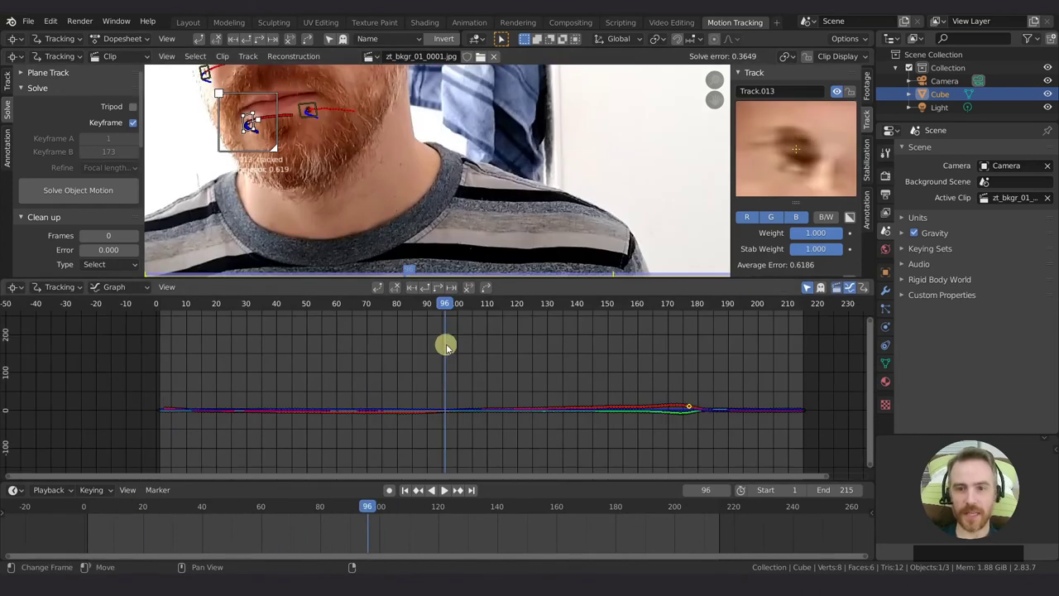
left_click_drag(445, 345, 478, 347)
scroll(477, 348, "up", 4)
middle_click_drag(505, 402, 440, 447)
scroll(448, 384, "up", 3)
scroll(440, 447, "up", 1)
mouse_move(417, 305)
left_mouse_down()
mouse_move(331, 303)
mouse_move(651, 303)
mouse_move(392, 306)
mouse_move(579, 294)
mouse_move(426, 293)
mouse_move(419, 303)
mouse_move(639, 295)
mouse_move(433, 296)
left_mouse_up()
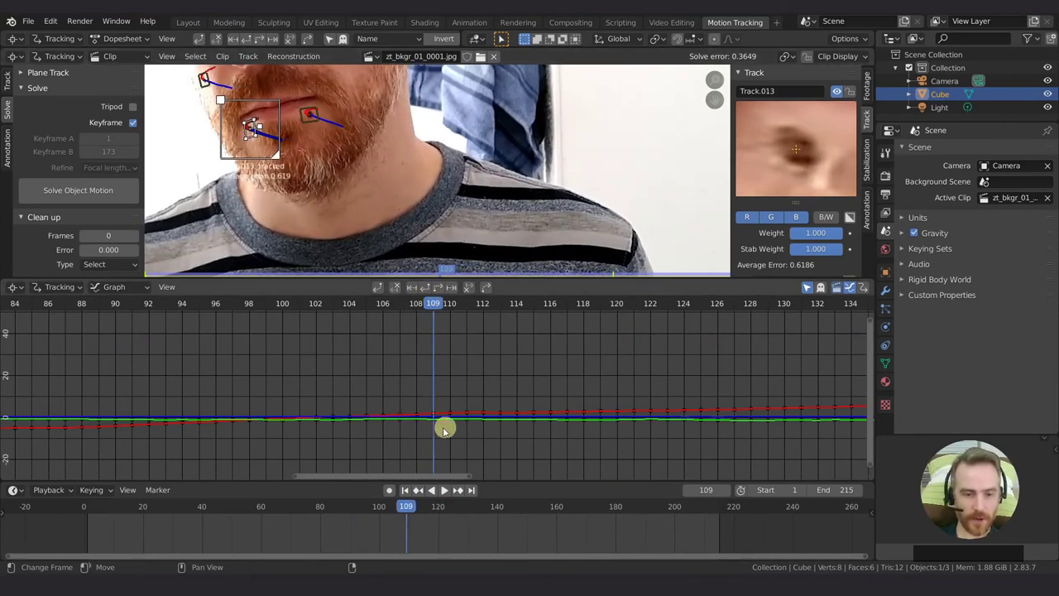
- Try disabling the markers of Track.013 from frame 109 to frame 120
key("b")
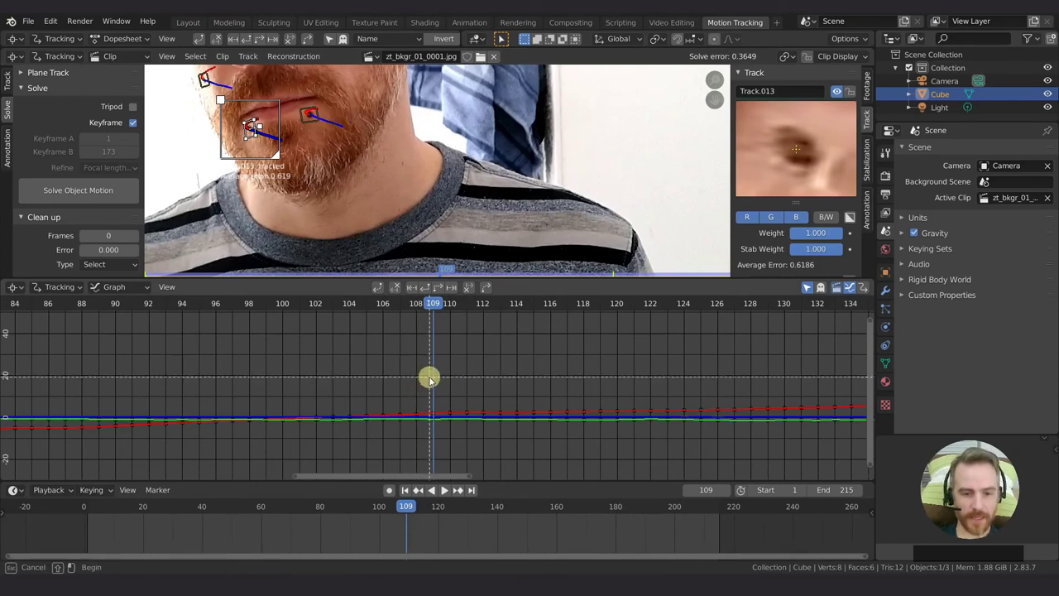
left_click_drag(430, 379, 621, 444)
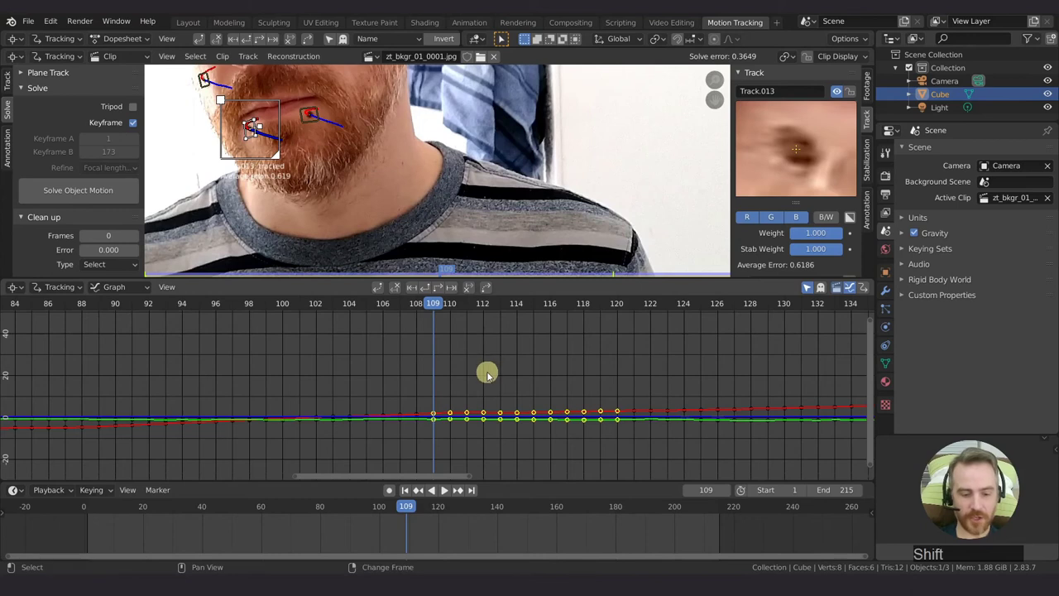
key("d")
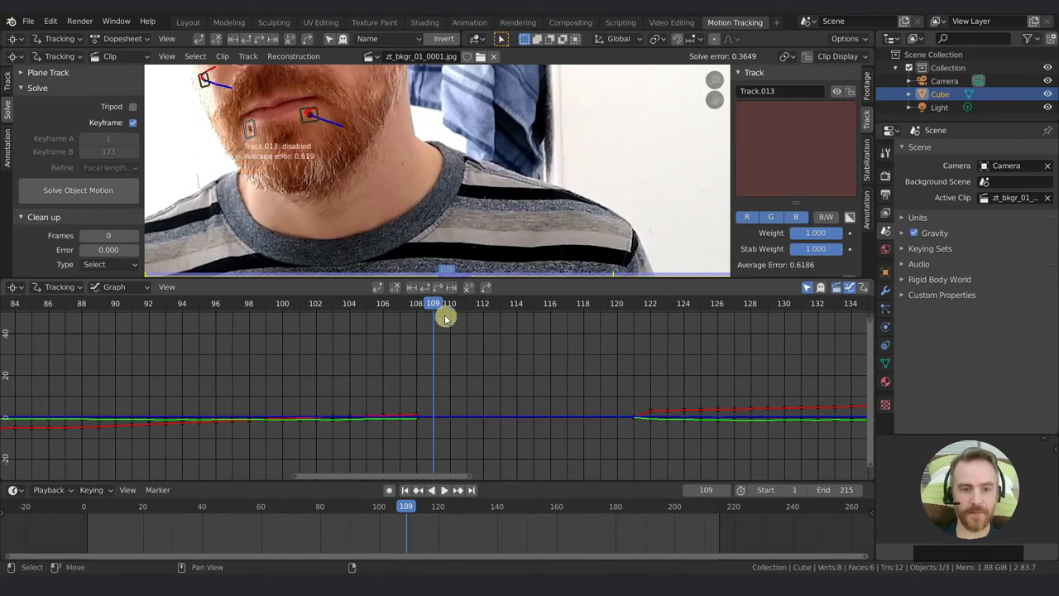
left_click_drag(400, 314, 305, 385)
- Go to frame 110 and disable the markers of Track.013 from frame 110 to frame 120
scroll(374, 402, "down", 8)
middle_click_drag(374, 401, 637, 372)
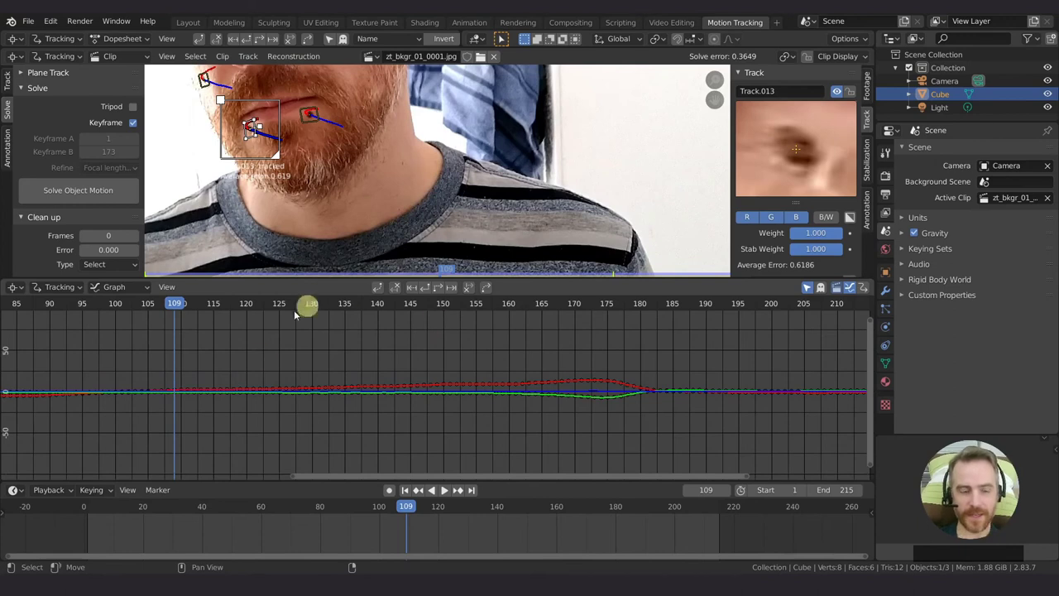
middle_click_drag(172, 383, 400, 414, "ctrl")
left_click(343, 308)
left_click_drag(349, 308, 393, 317)
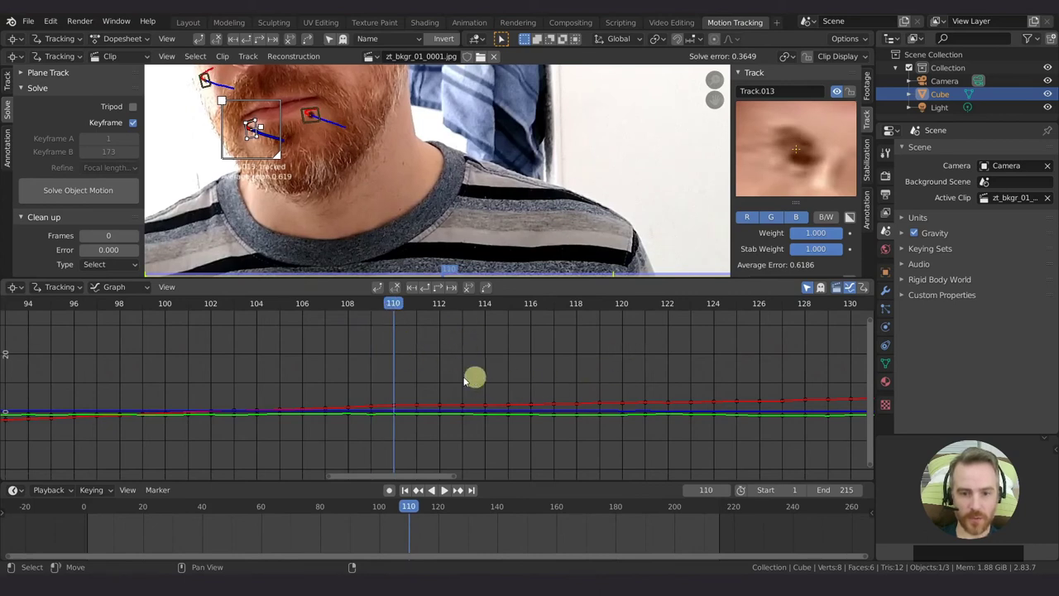
key("b")
left_click_drag(390, 384, 622, 428)
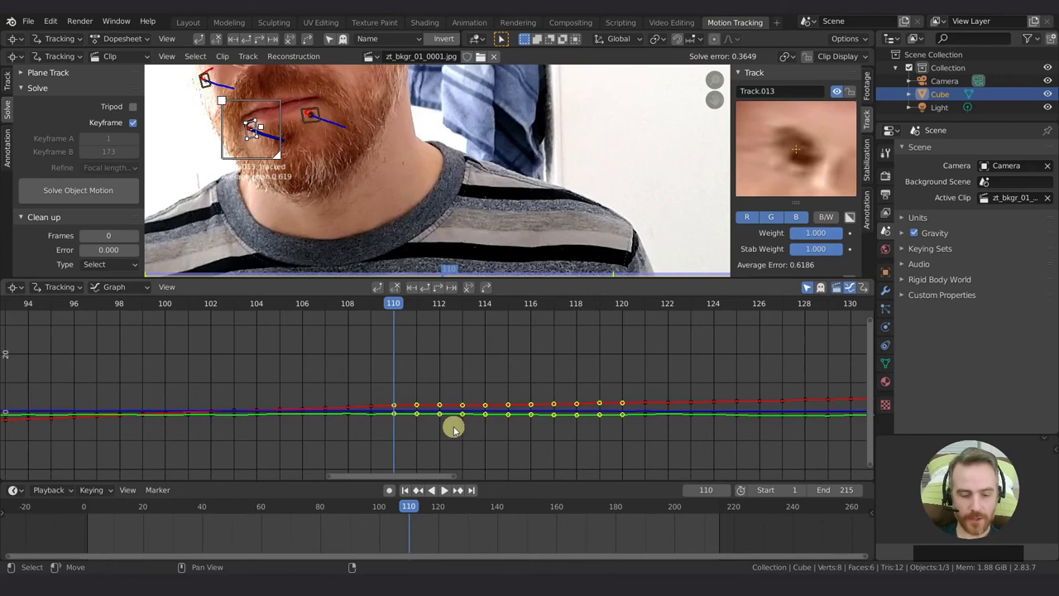
key("d")
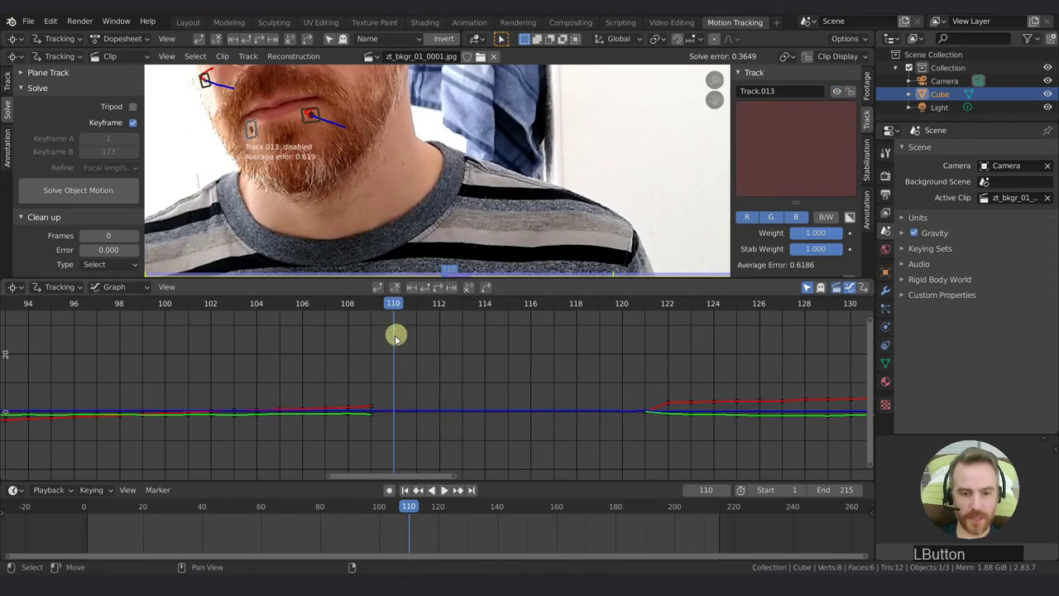
- Solve the Head object's motion again with all tracks selected and check the tracks' average errors
scroll(395, 335, "down", 10)
scroll(401, 368, "up", 1)
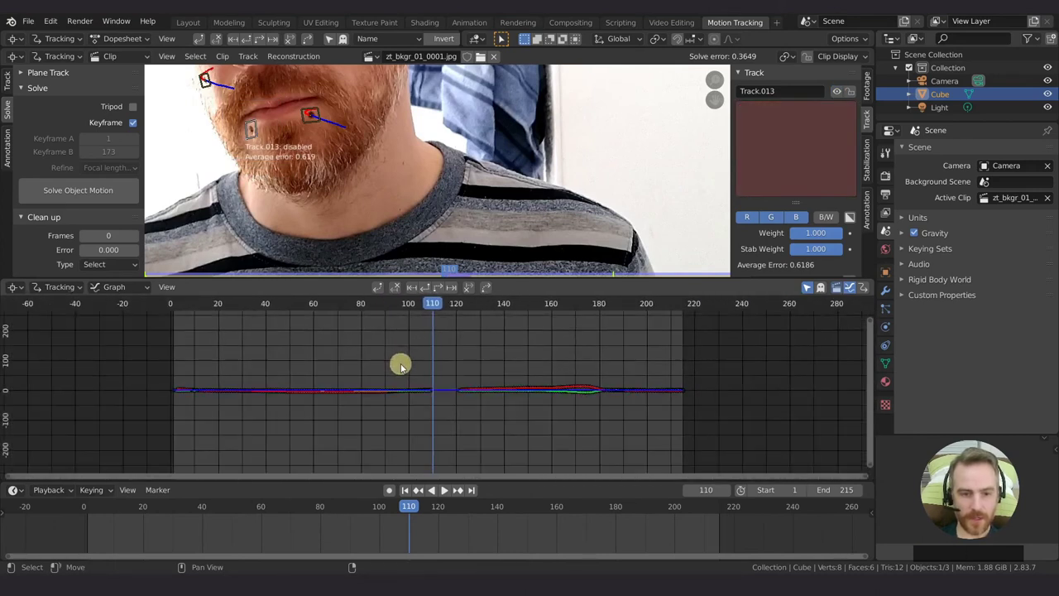
scroll(411, 236, "down", 6)
middle_click_drag(421, 207, 432, 231)
left_click(95, 188)
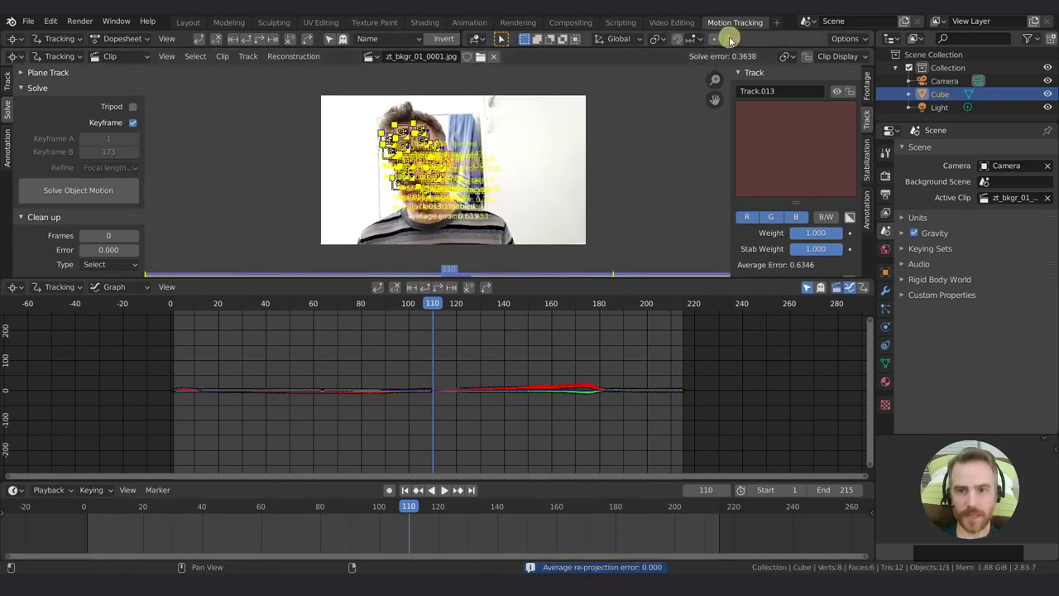
scroll(416, 172, "up", 6)
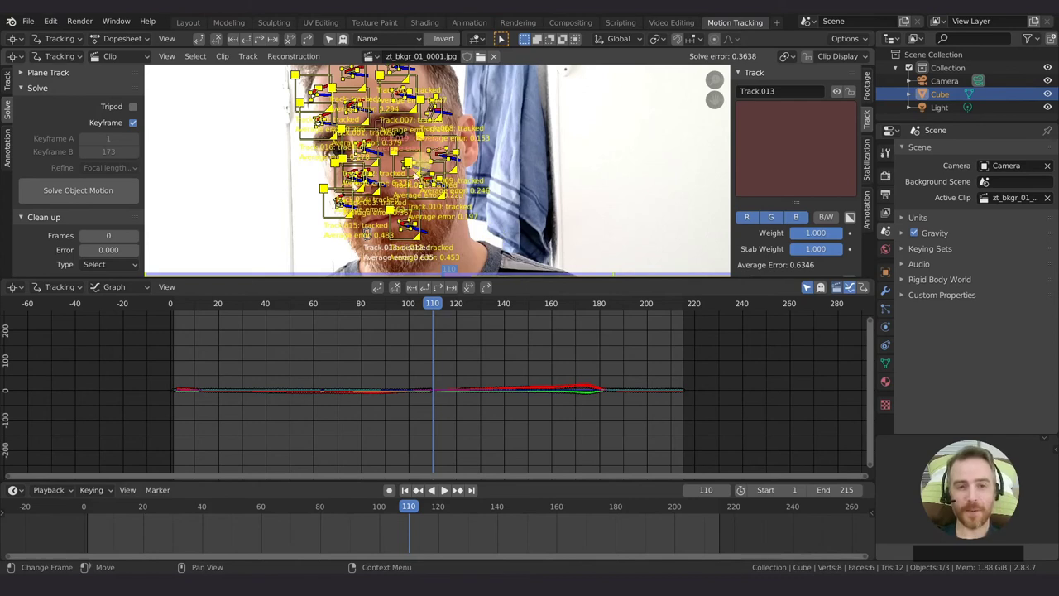
- Switch to the Layout workspace and delete the default cube
left_click(189, 22)
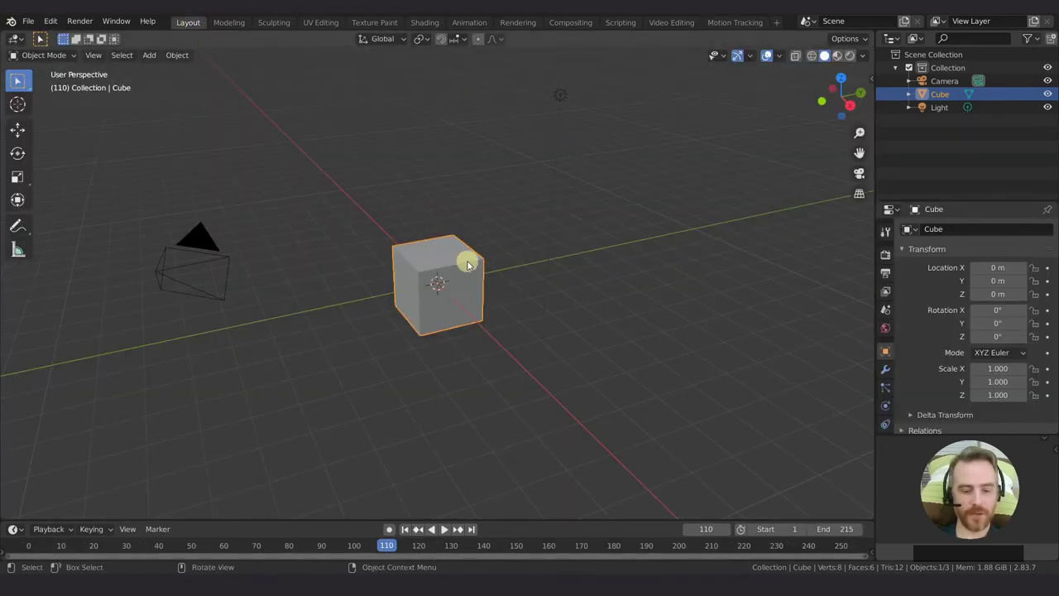
key("x")
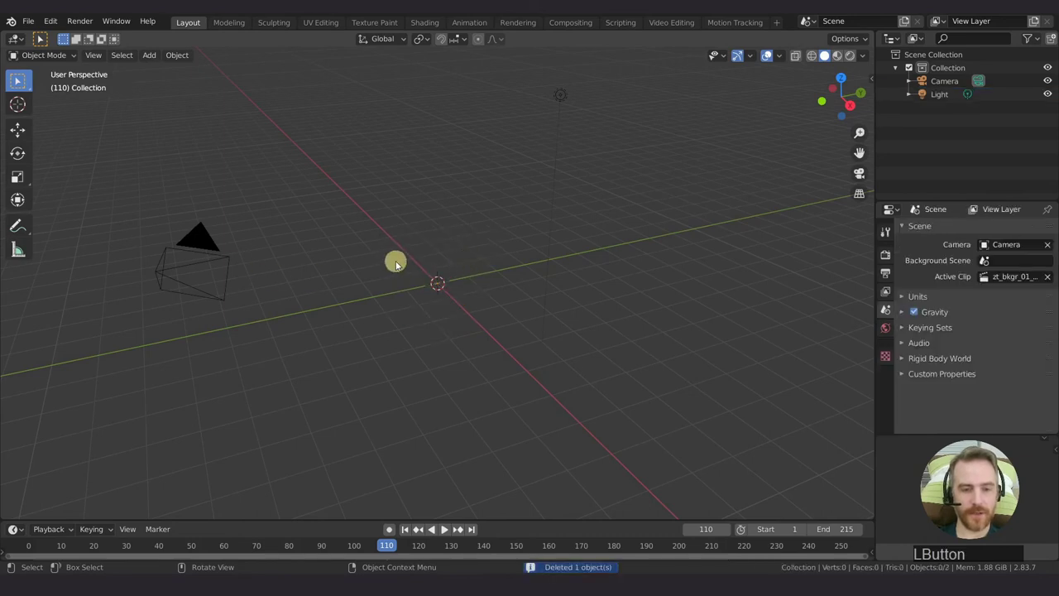
- Clear the camera's rotation and location, and rotate it 90° about the global X axis
left_click(198, 265)
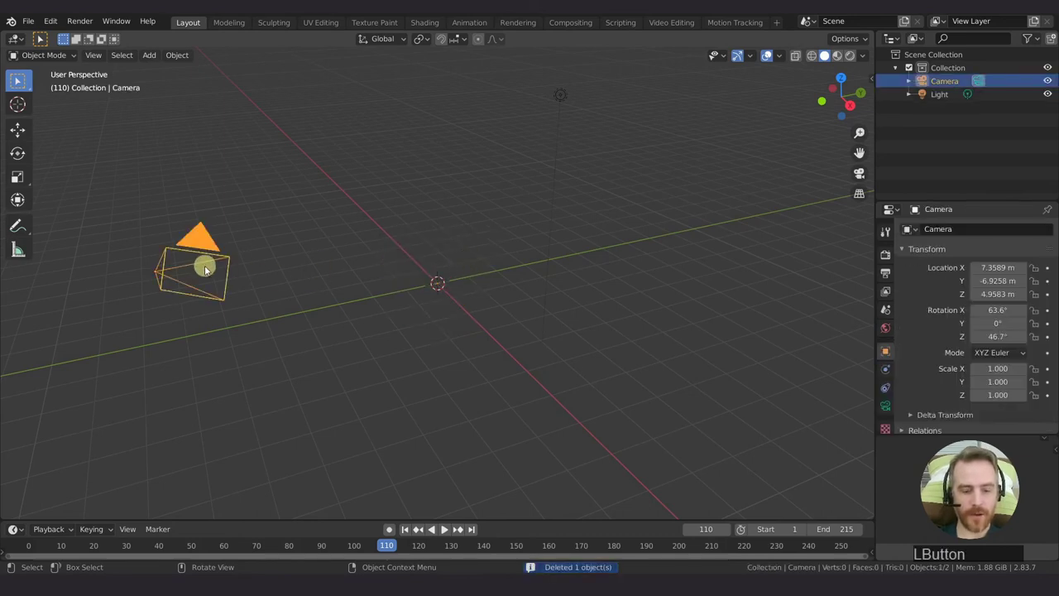
key("alt+r")
key("alt+g")
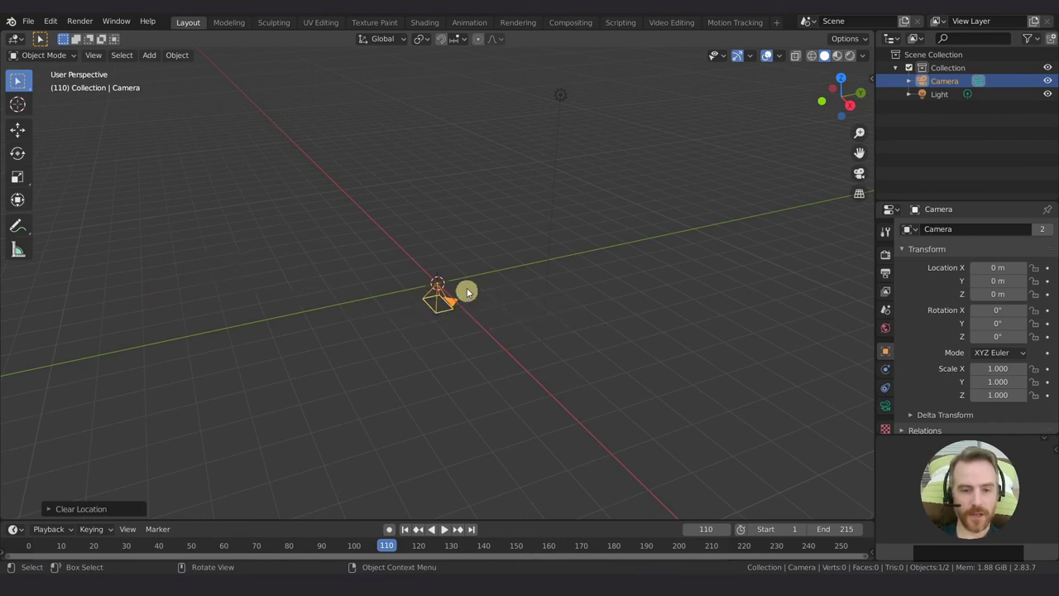
key("r")
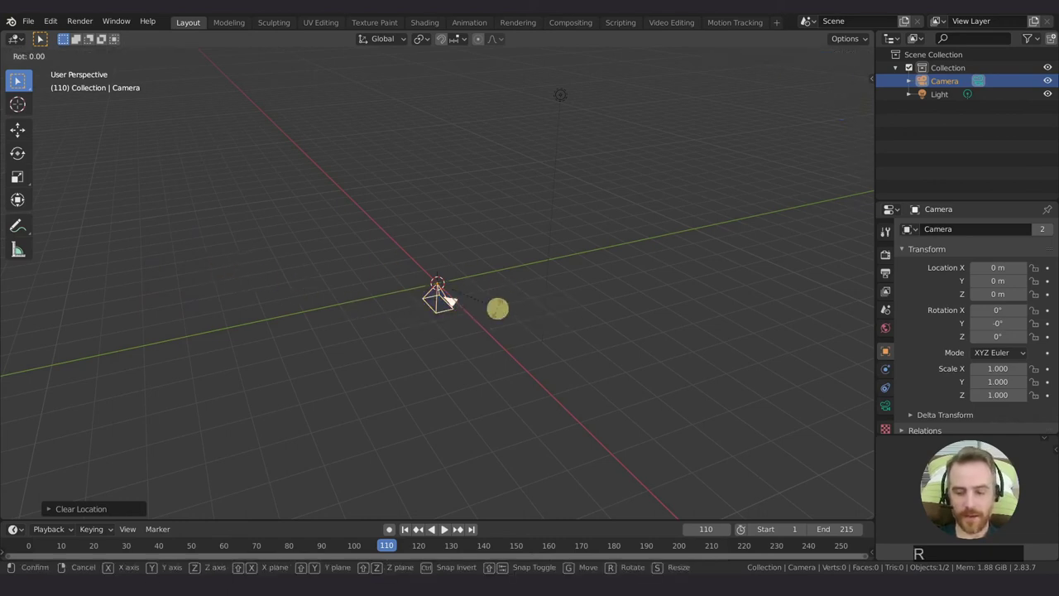
key("x")
key("KP_9")
key("KP_0")
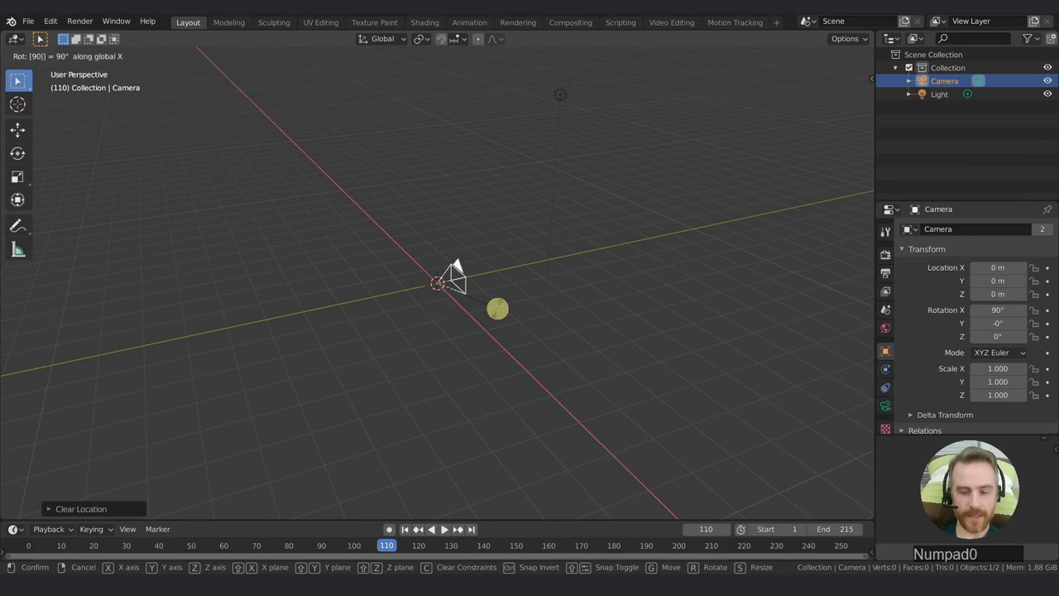
key("KP_Enter")
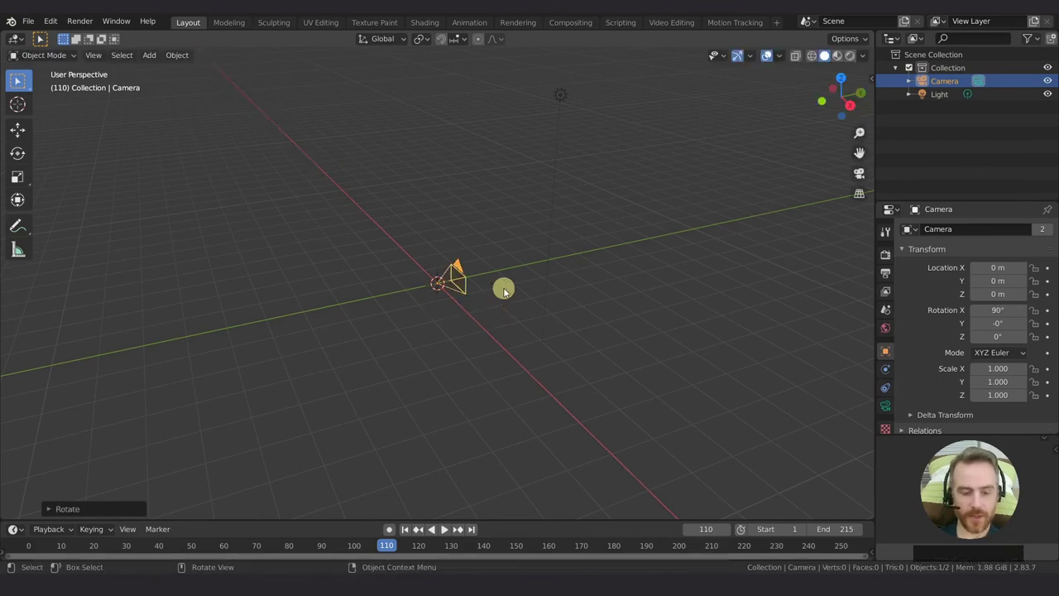
- Move the camera back along Y to about -2.4 m and up along Z to about 1.49 m
key("g")
key("y")
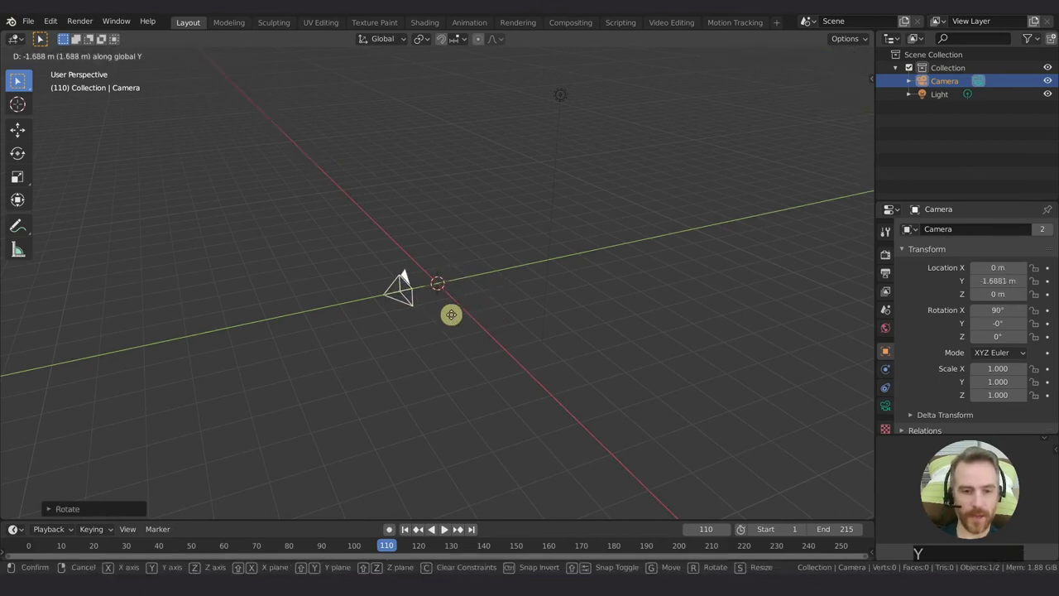
left_click(429, 320)
key("g")
key("z")
left_click(438, 269)
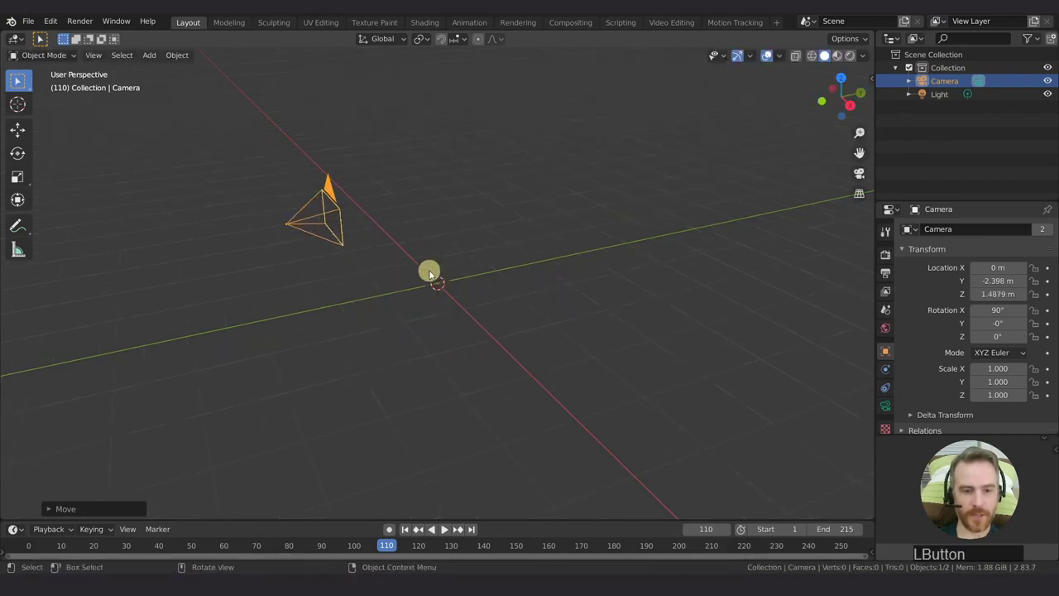
- Add a Camera Solver constraint to the camera
scroll(414, 240, "up", 4)
middle_click_drag(413, 239, 455, 307, "shift")
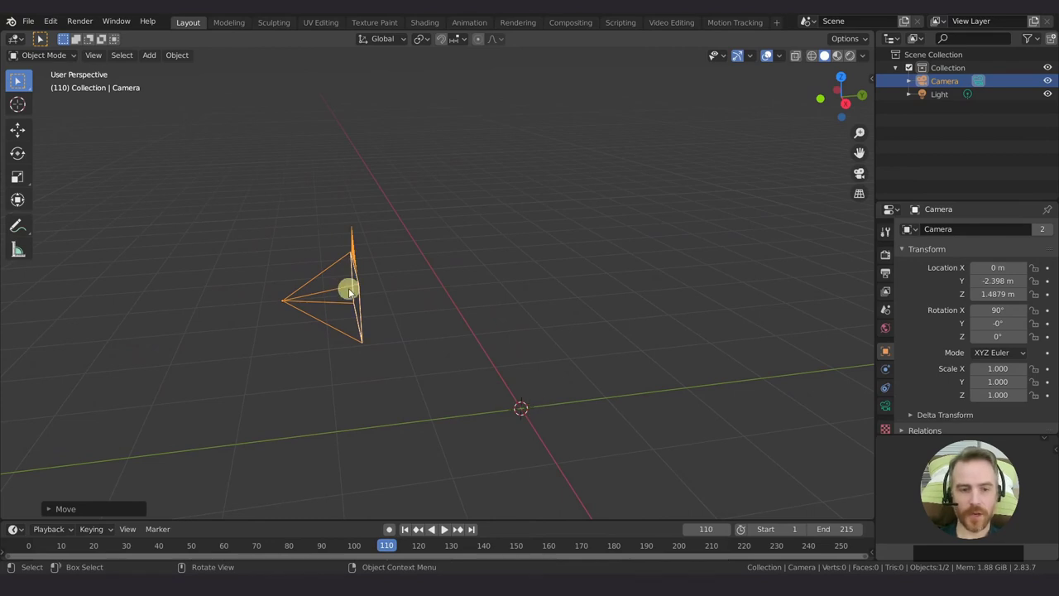
left_click(885, 388)
left_click(947, 232)
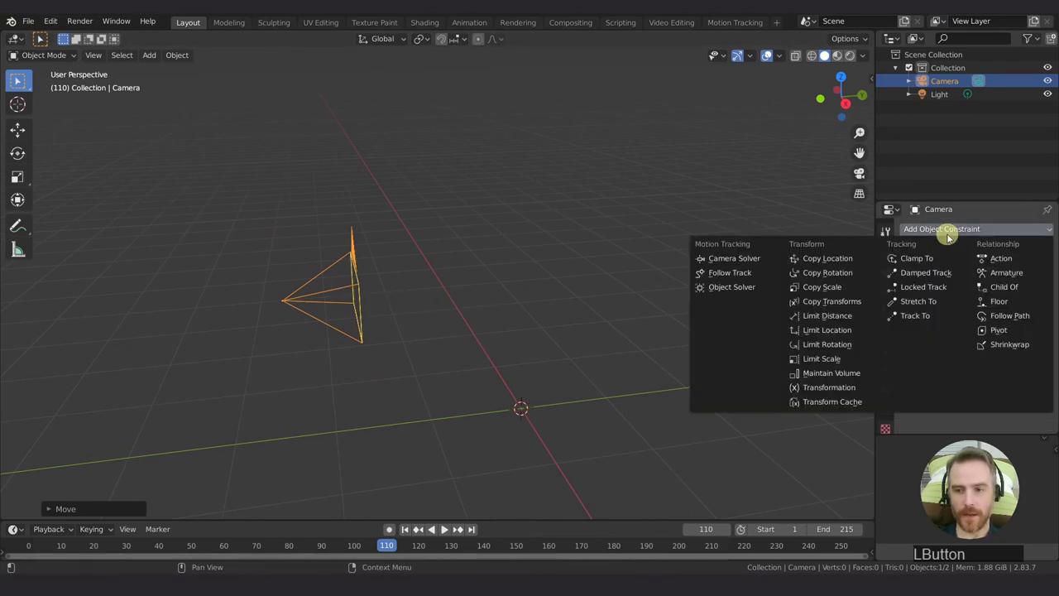
left_click(735, 258)
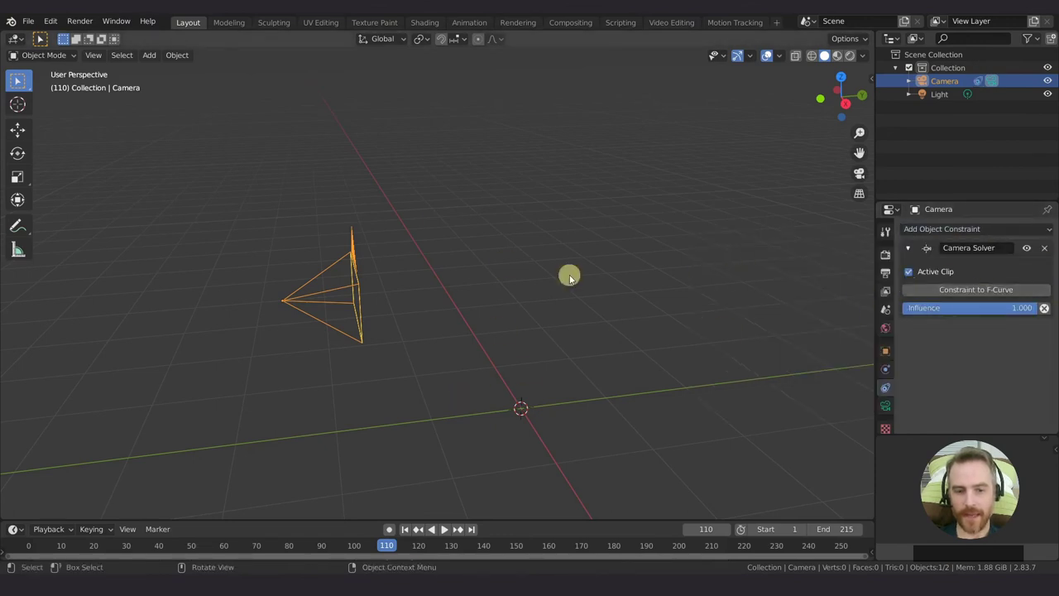
- Enable the Motion Tracking overlay in the viewport and play the animation from frame 1 to check the tracks' movement
left_click(780, 57)
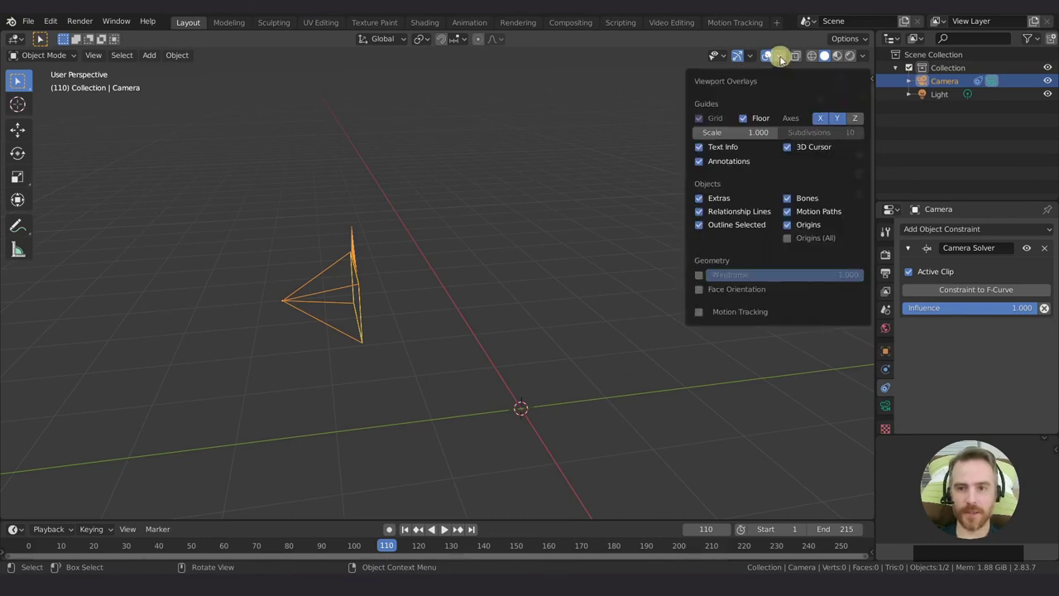
left_click(697, 311)
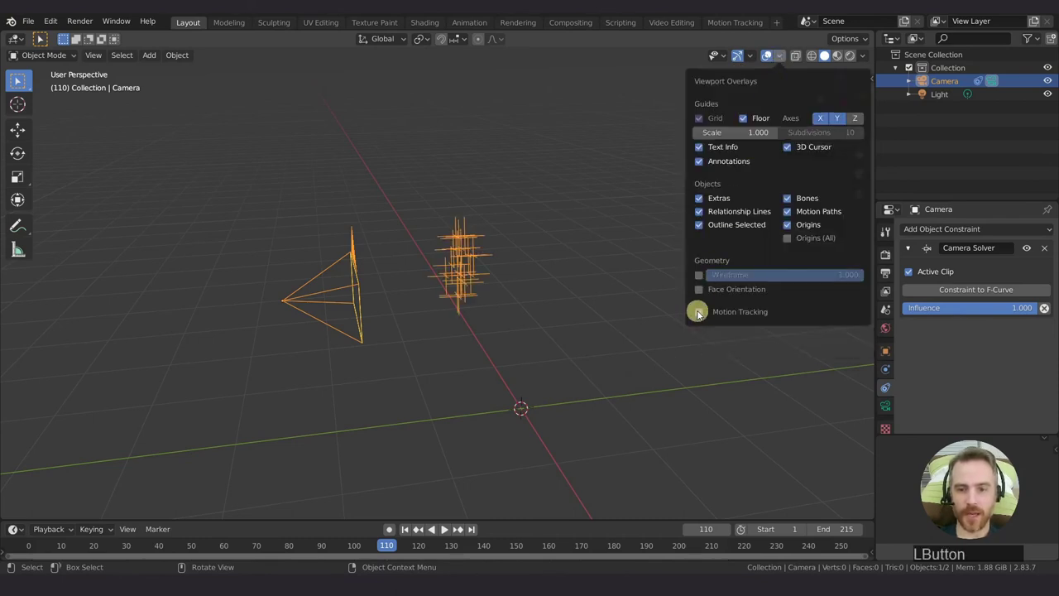
middle_click_drag(491, 276, 493, 300)
left_click_drag(511, 519, 514, 483)
middle_click_drag(374, 530, 427, 532)
key("shift+Left")
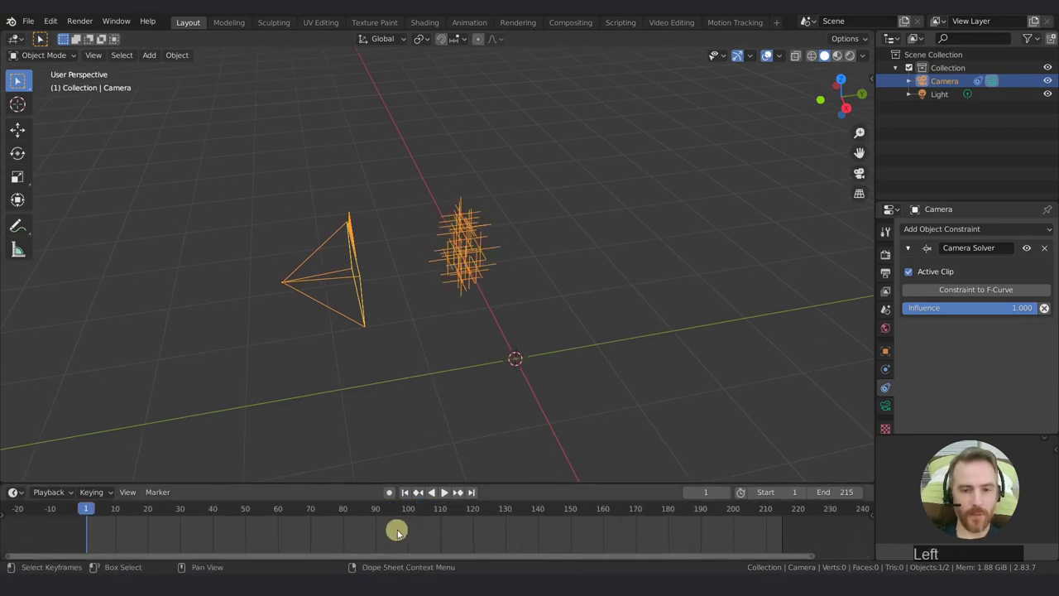
key("space")
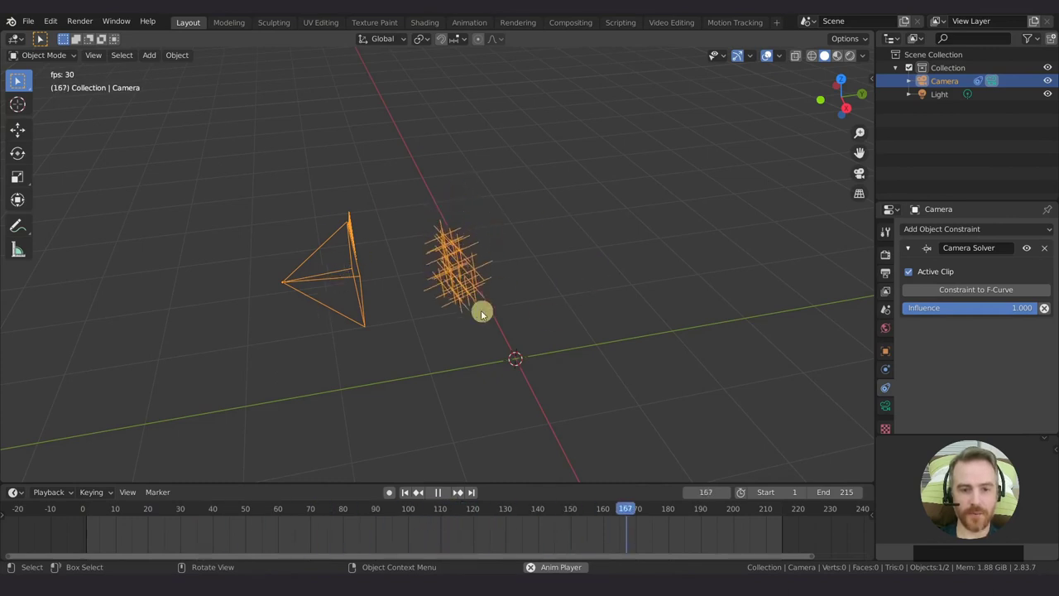
middle_click_drag(473, 328, 494, 319)
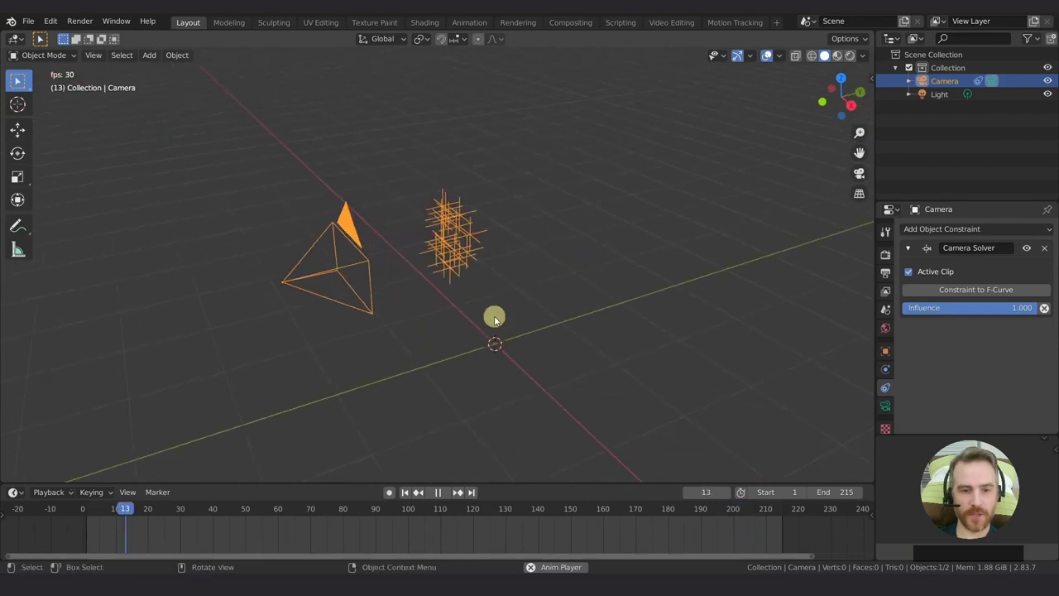
key("space")
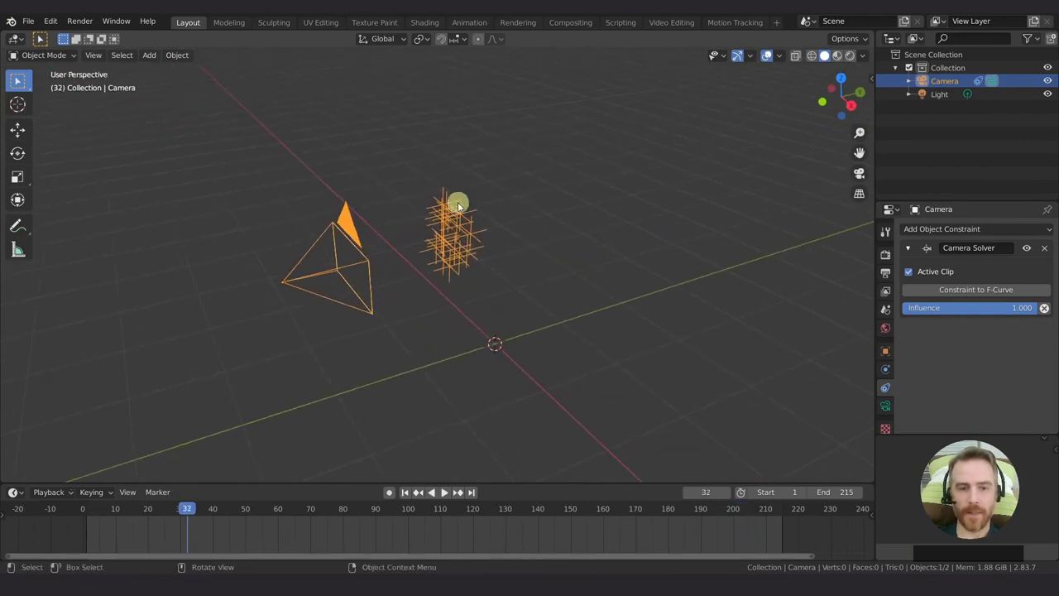
- Try the Arrows, Circle, Cube and Sphere display types for the tracks, and return to Plain Axes
left_click(778, 57)
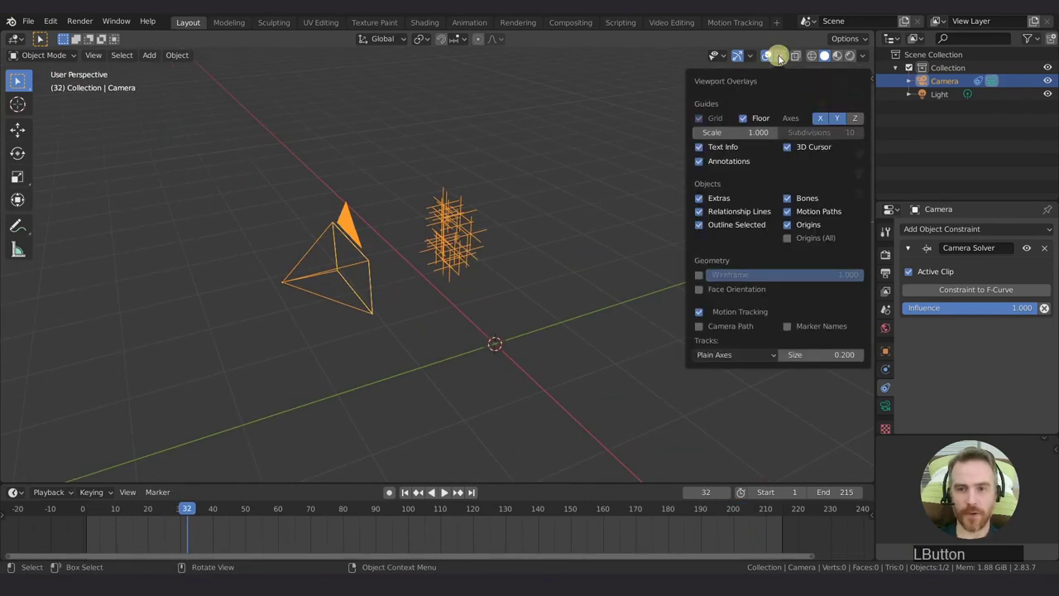
left_click(713, 356)
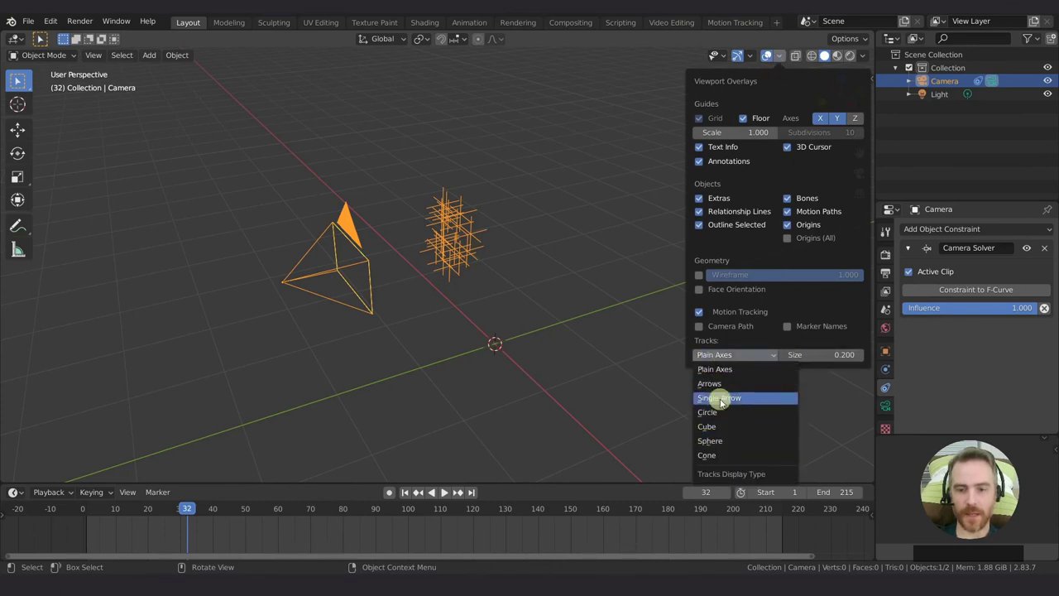
left_click(720, 384)
left_click(724, 370)
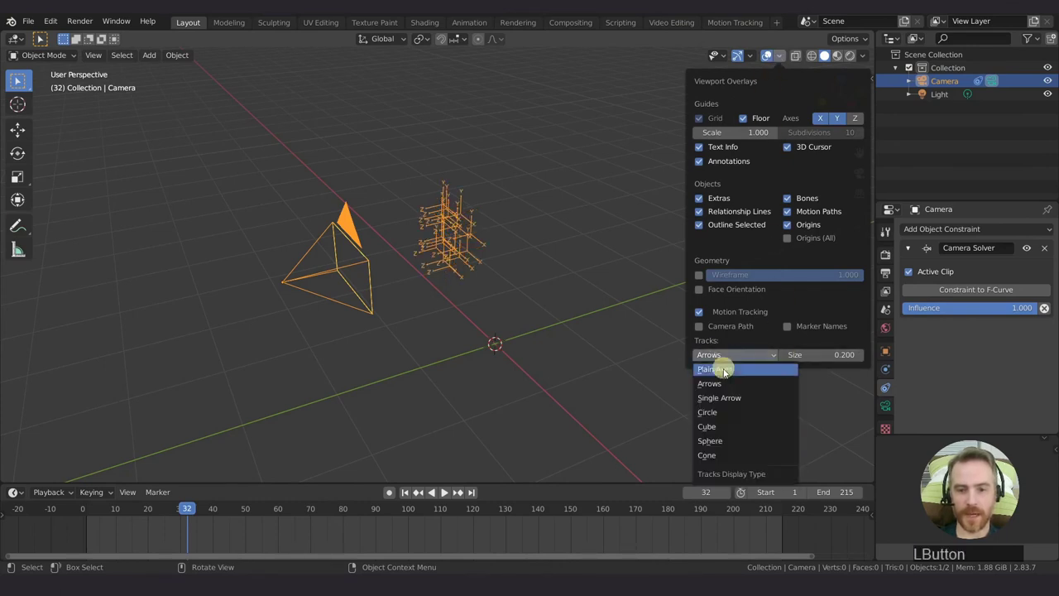
left_click(713, 410)
left_click(726, 357)
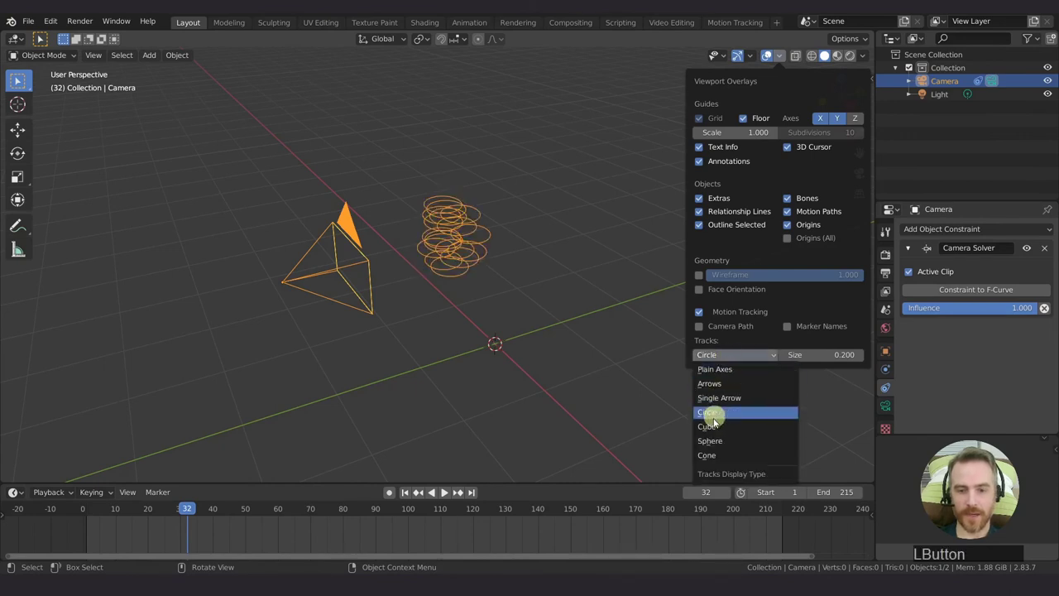
left_click(711, 426)
left_click(726, 357)
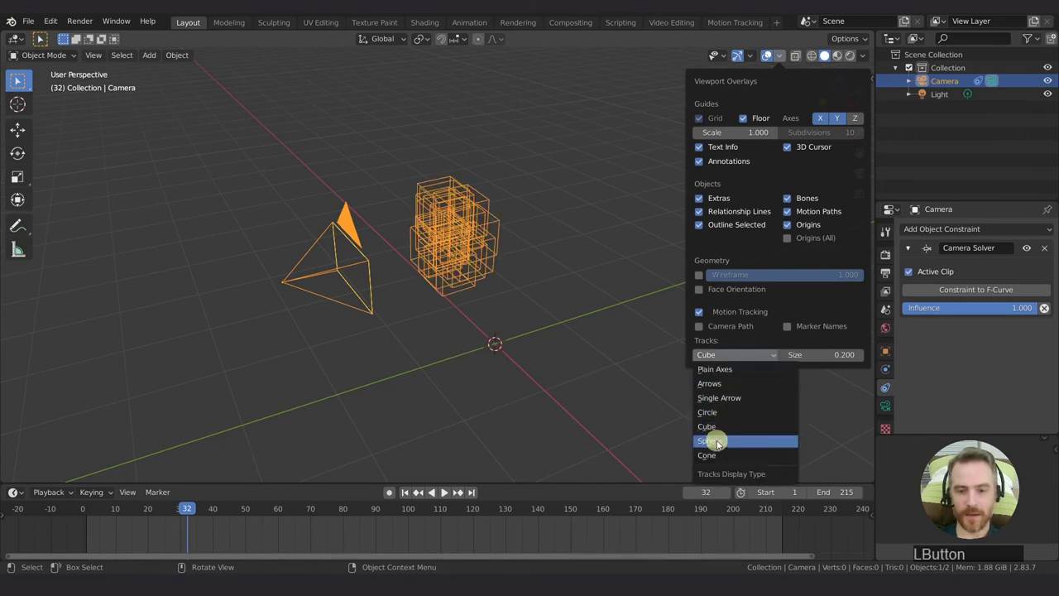
left_click(713, 440)
left_click(738, 356)
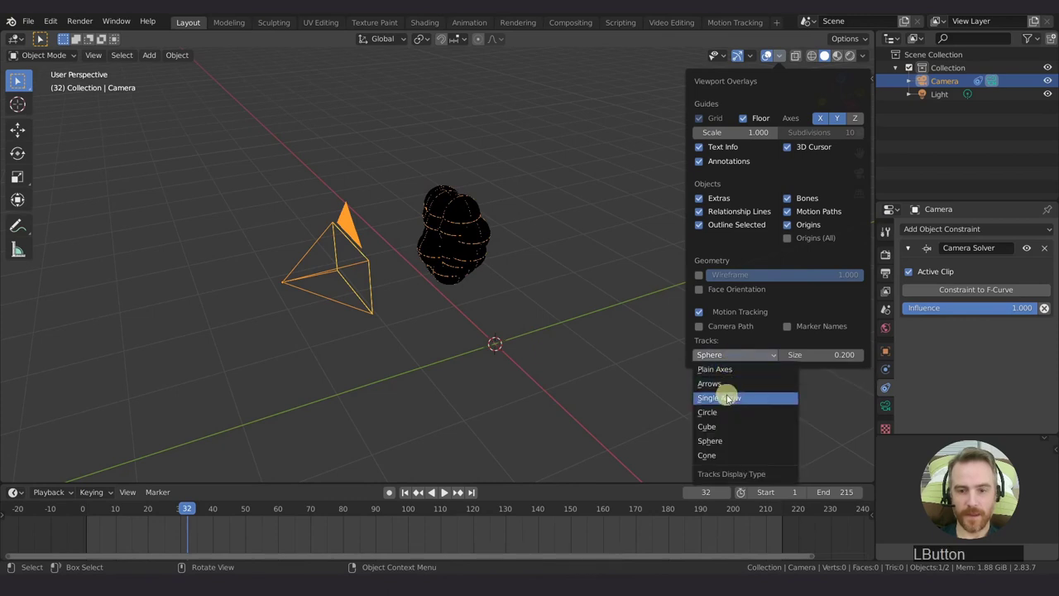
left_click(725, 367)
- Reduce the tracks' display size to about 0.04, play the animation to check them, and return to frame 1
left_click(778, 56)
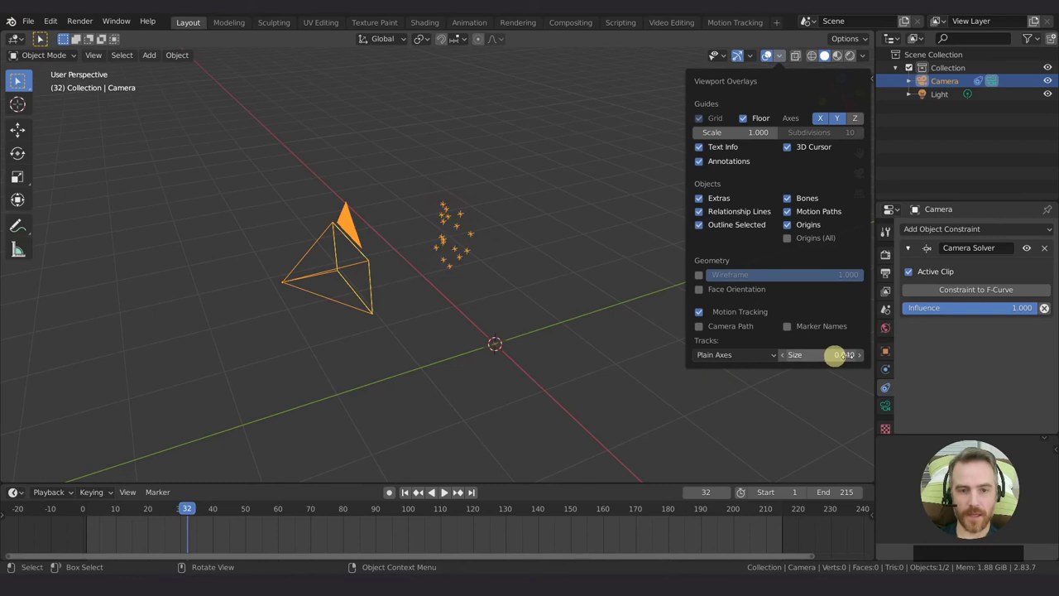
key("space")
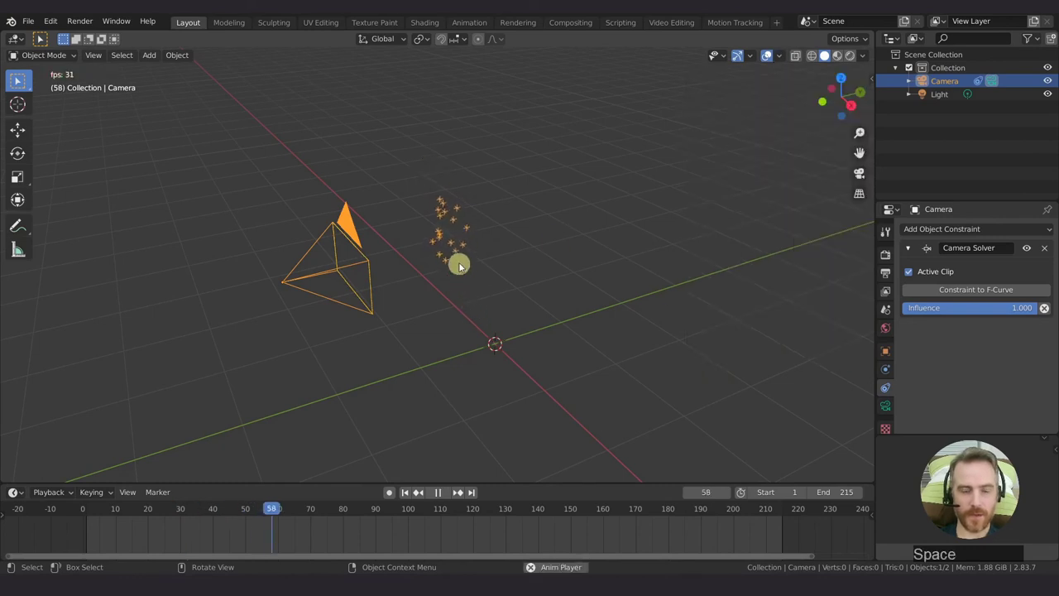
scroll(459, 260, "up", 4)
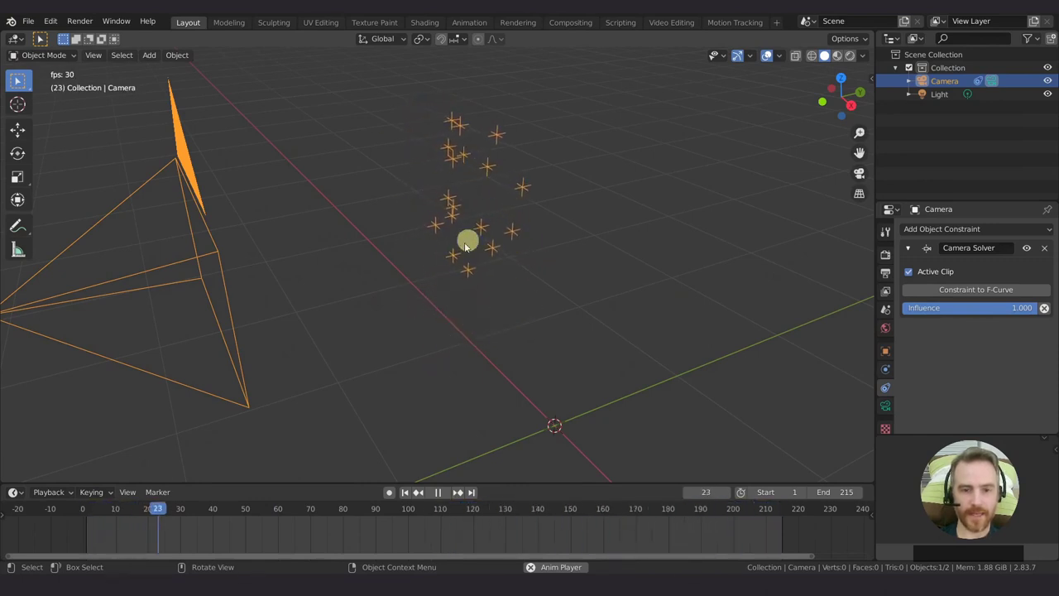
key("space")
key("shift+Left")
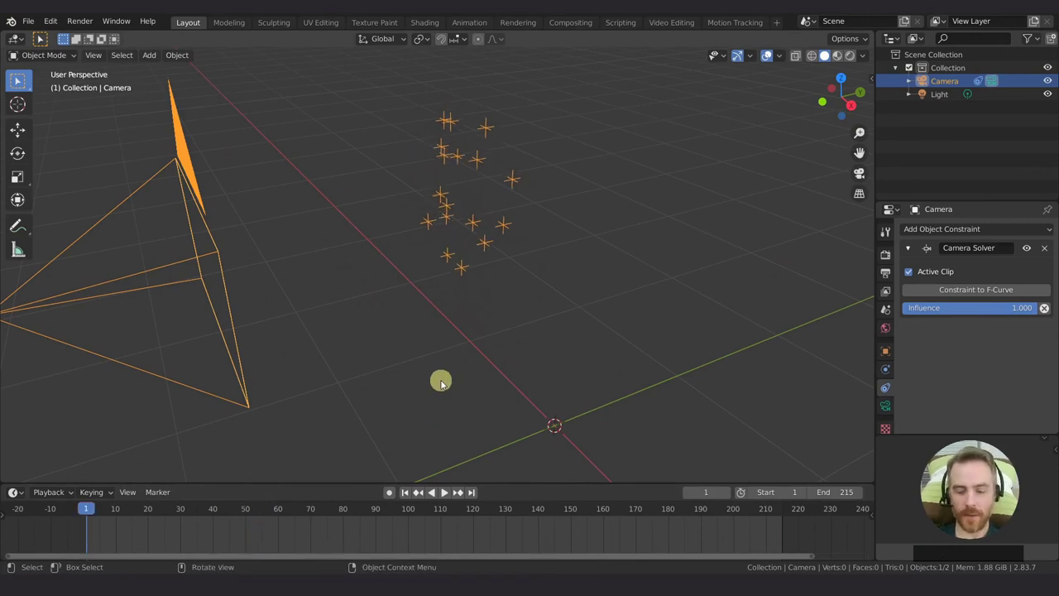
- View the scene through the camera, and enable its Background Images with a new image entry
key("KP_0")
left_click(441, 382)
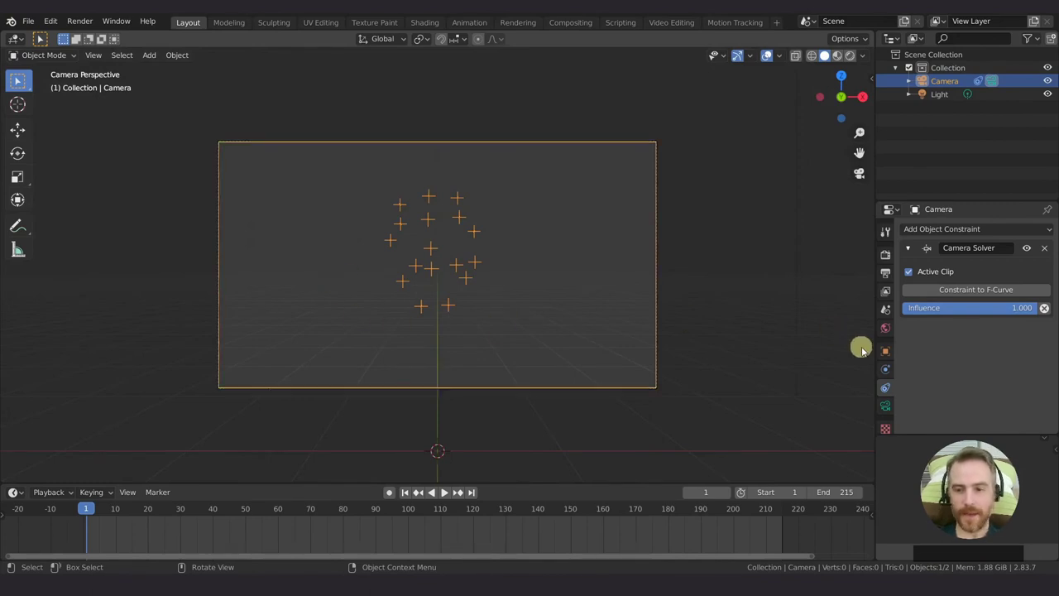
left_click(885, 407)
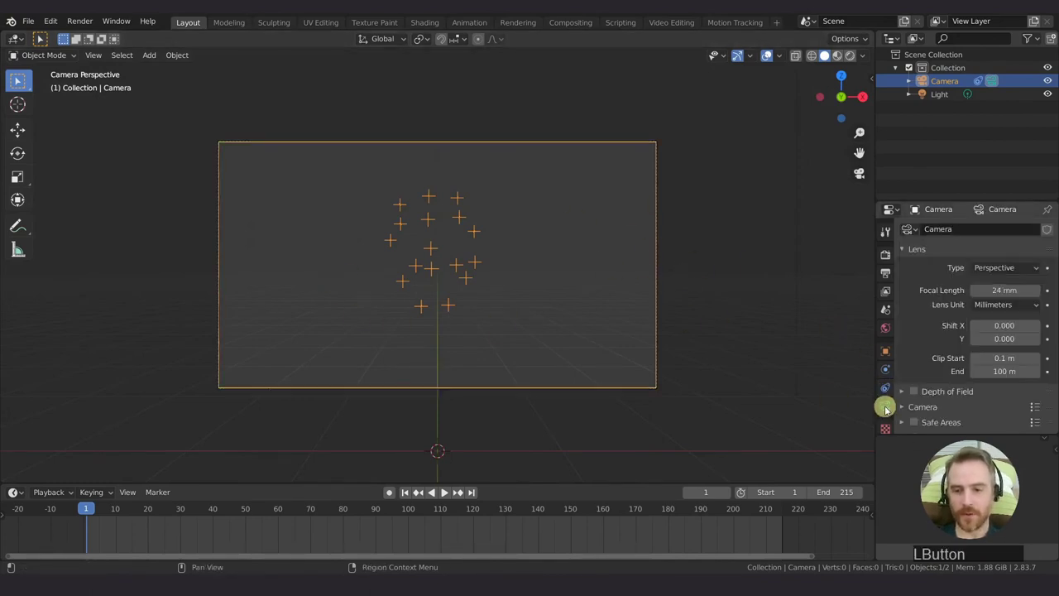
scroll(940, 377, "down", 2)
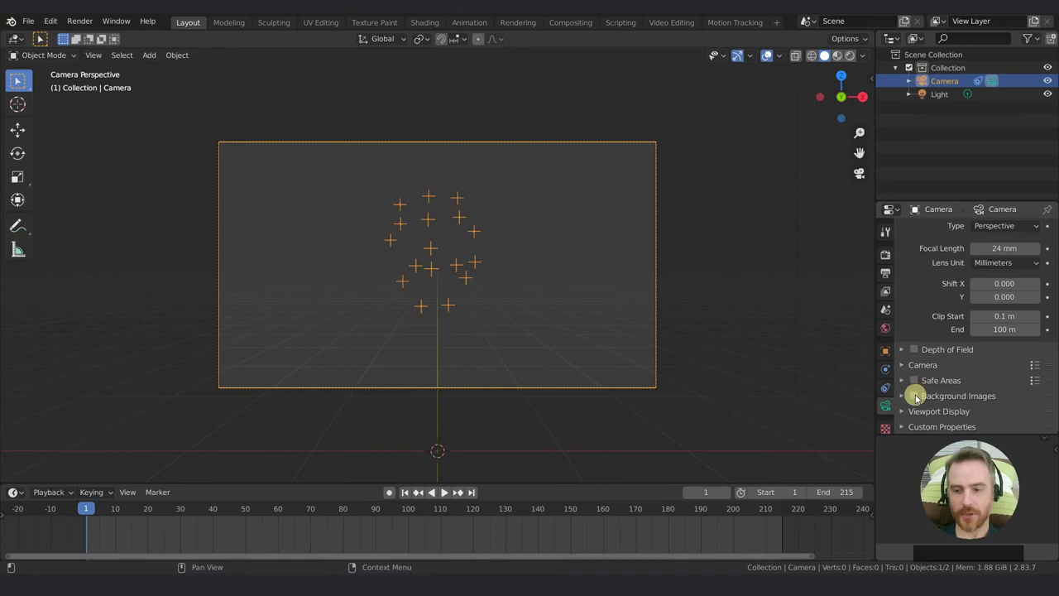
left_click(905, 399)
scroll(941, 405, "down", 1)
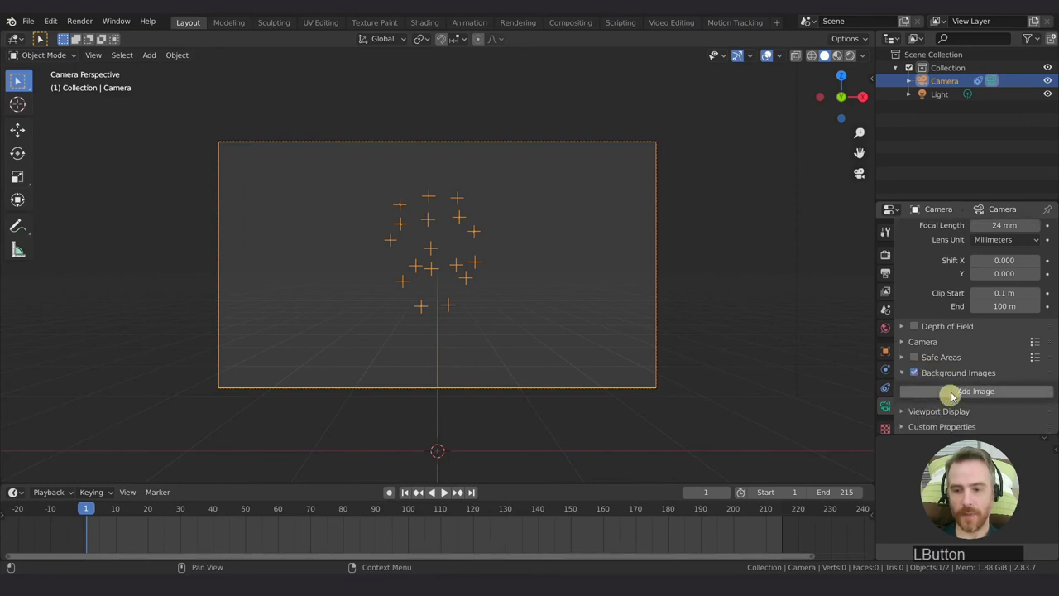
left_click(967, 393)
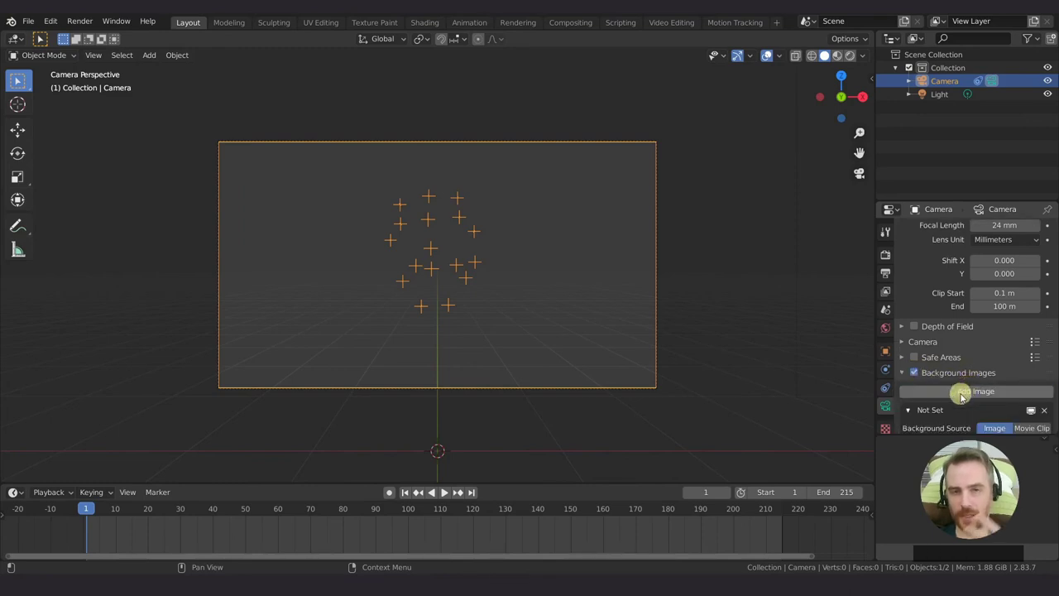
- Set the camera background to the movie clip zt_bkgr_01_0001.jpg with an alpha of 1.000
scroll(959, 393, "down", 3)
left_click(1034, 371)
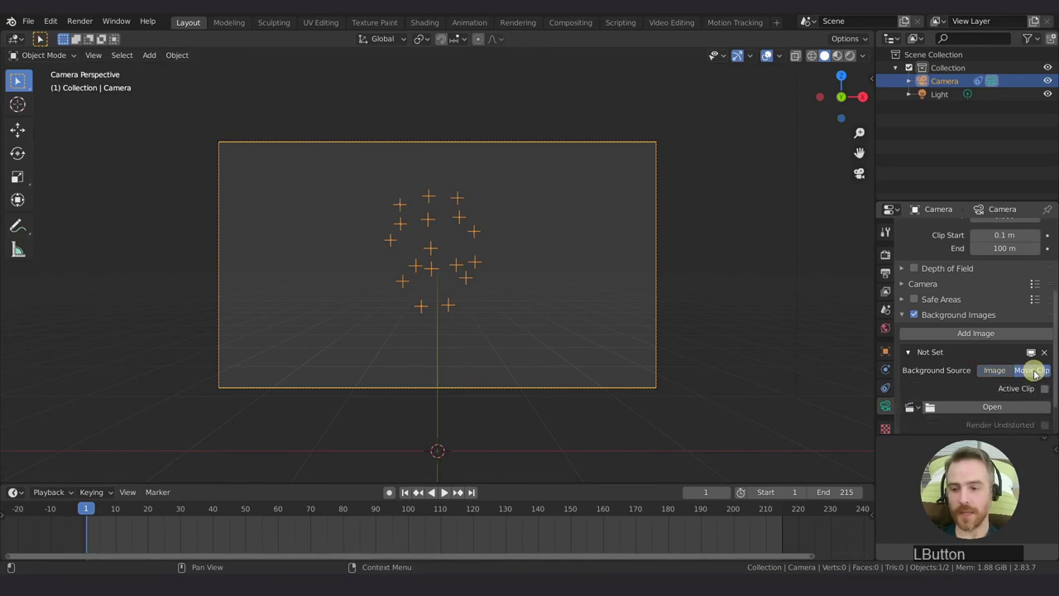
left_click(910, 406)
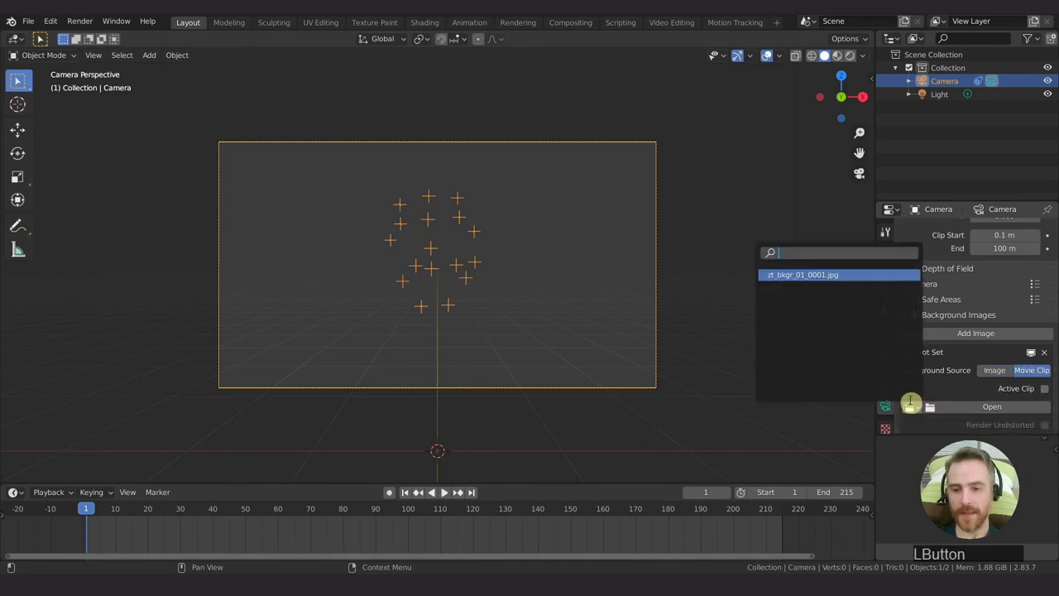
left_click(807, 276)
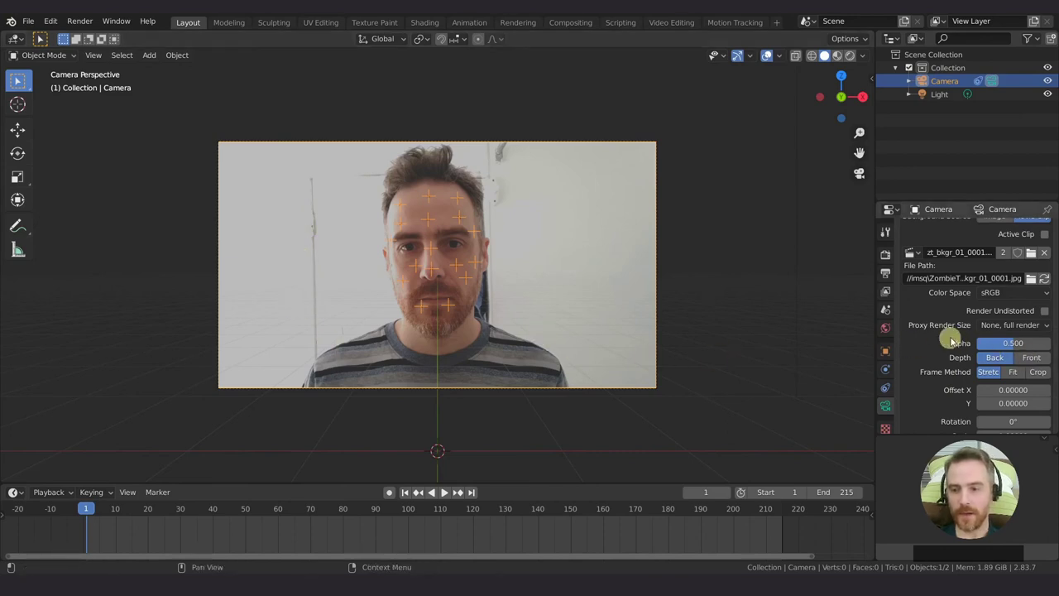
left_click_drag(1001, 349, 833, 353)
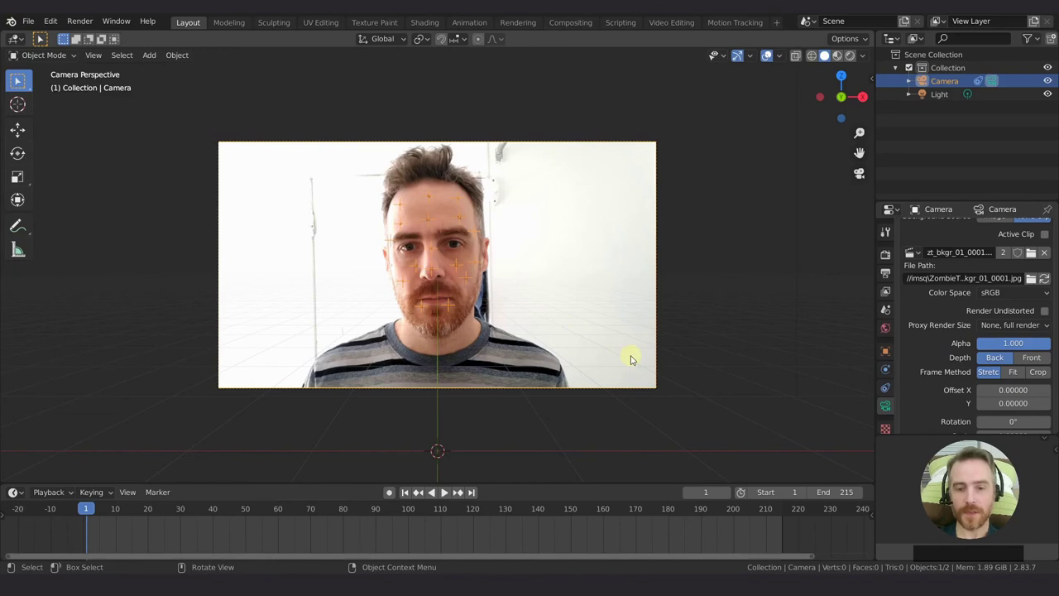
- Try the camera background image's depth at Front, and return it to Back
left_click(1039, 362)
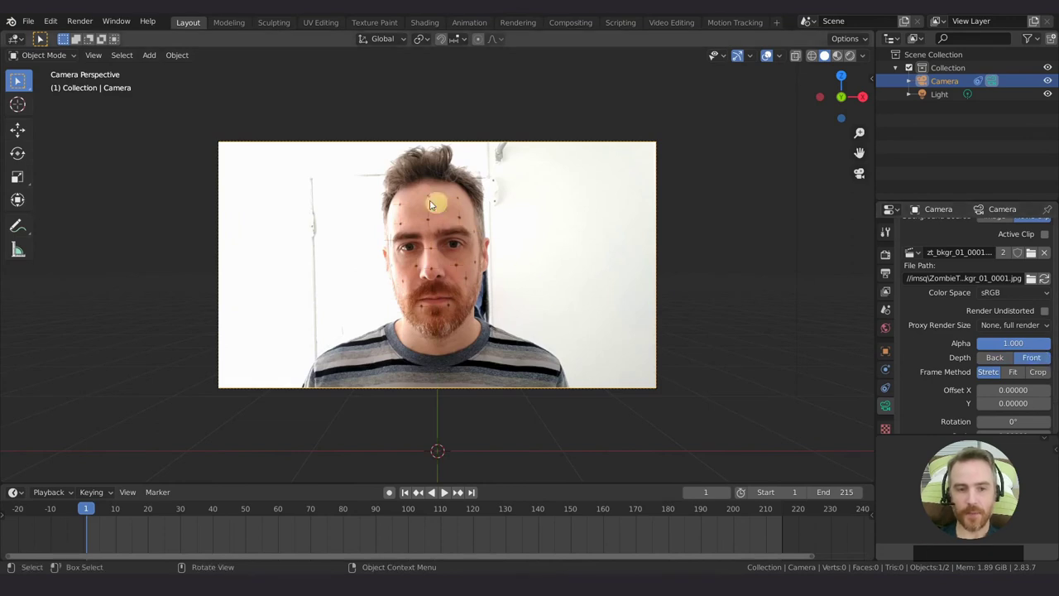
scroll(473, 255, "up", 4)
scroll(475, 256, "down", 4)
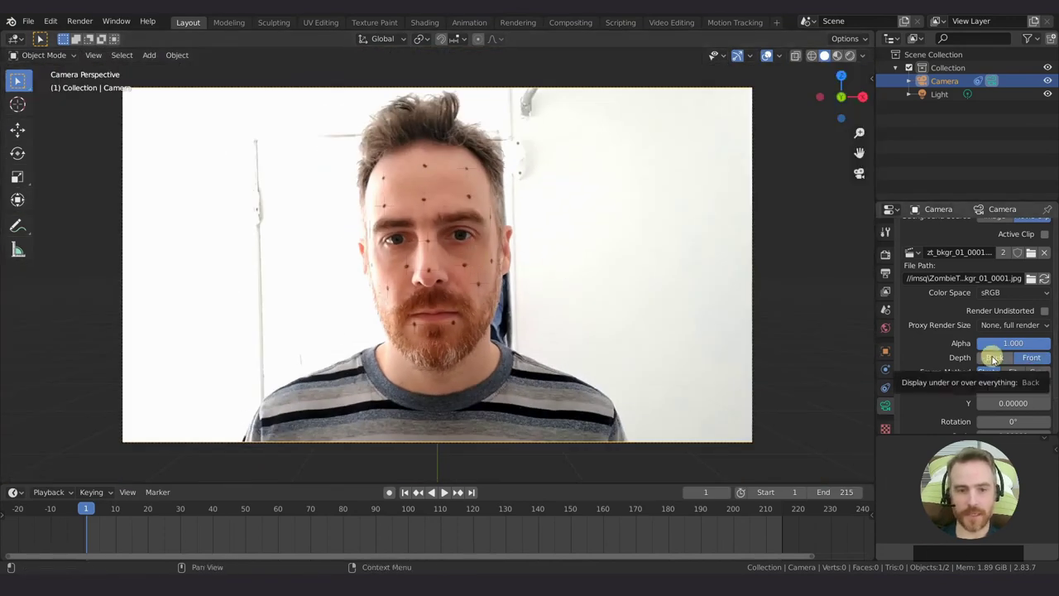
left_click(993, 357)
- Play the animation to check the tracks against the background footage, and return to frame 1
key("space")
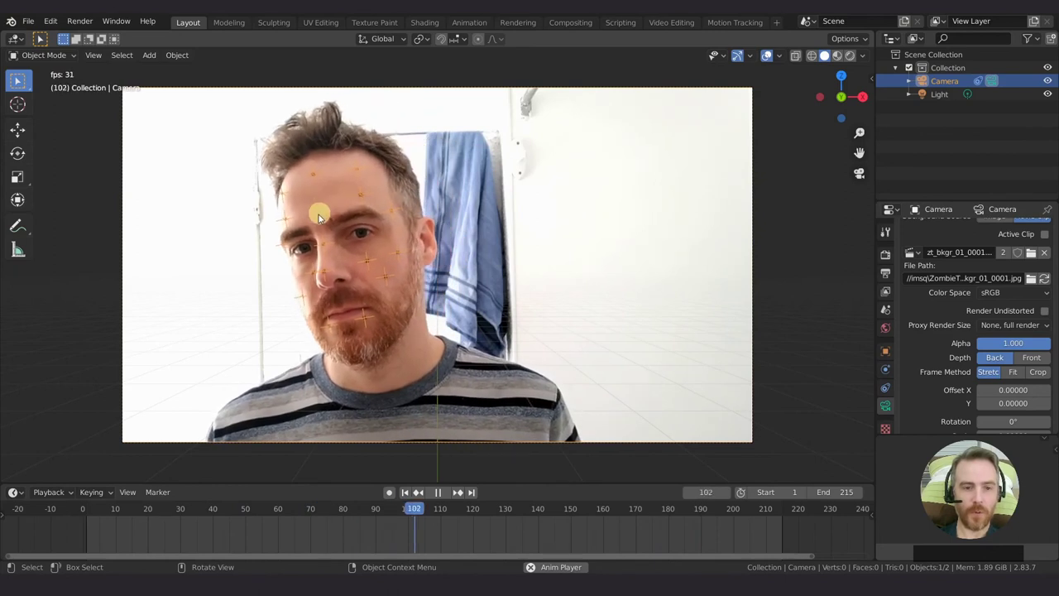
key("space")
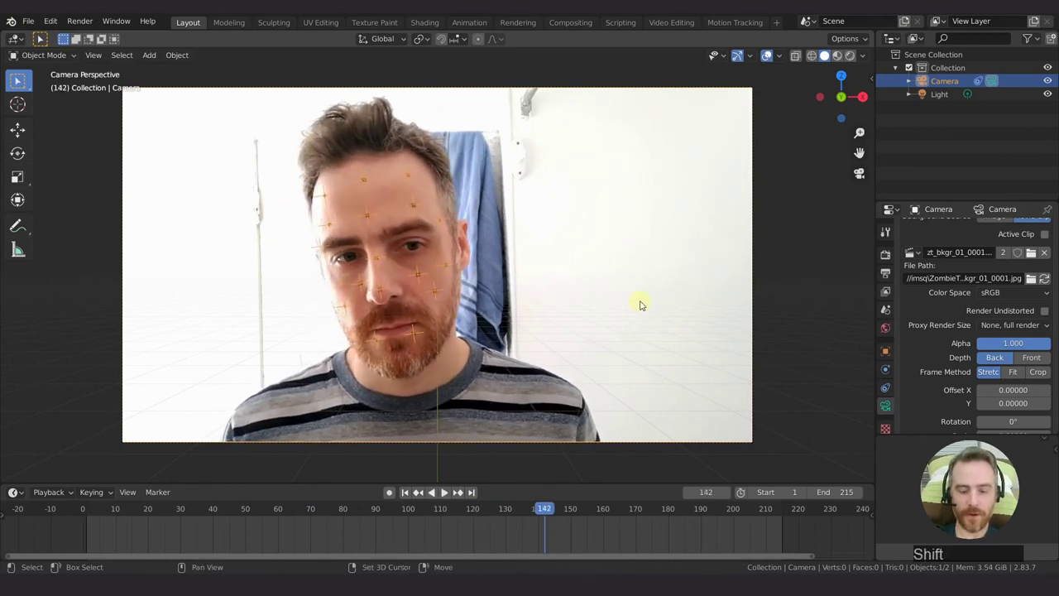
key("shift+Left")
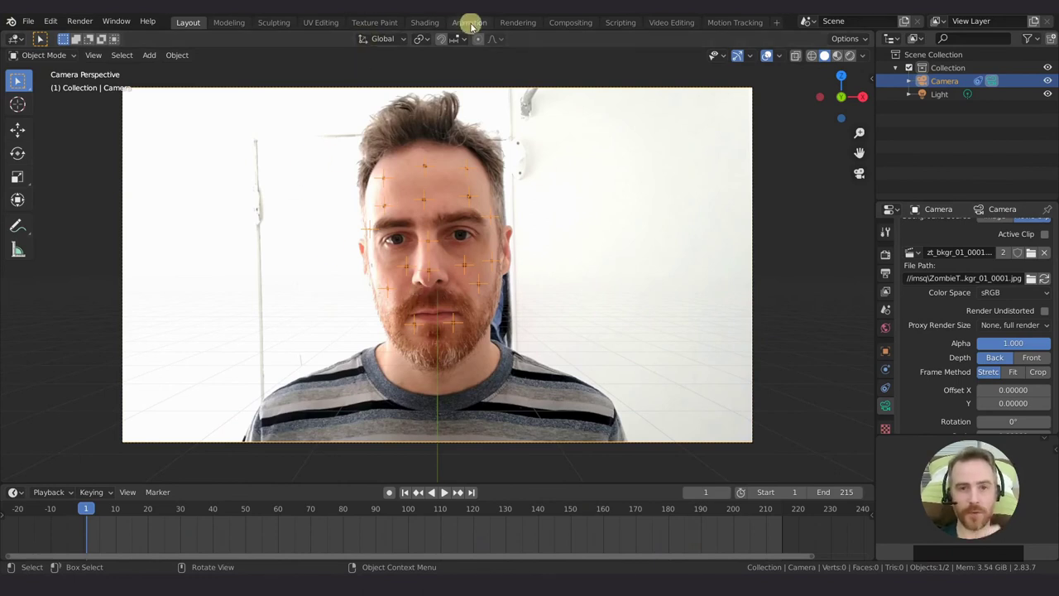
- Compare the lens focal length in the Motion Tracking workspace with the scene camera's focal length in the Layout workspace
left_click(736, 22)
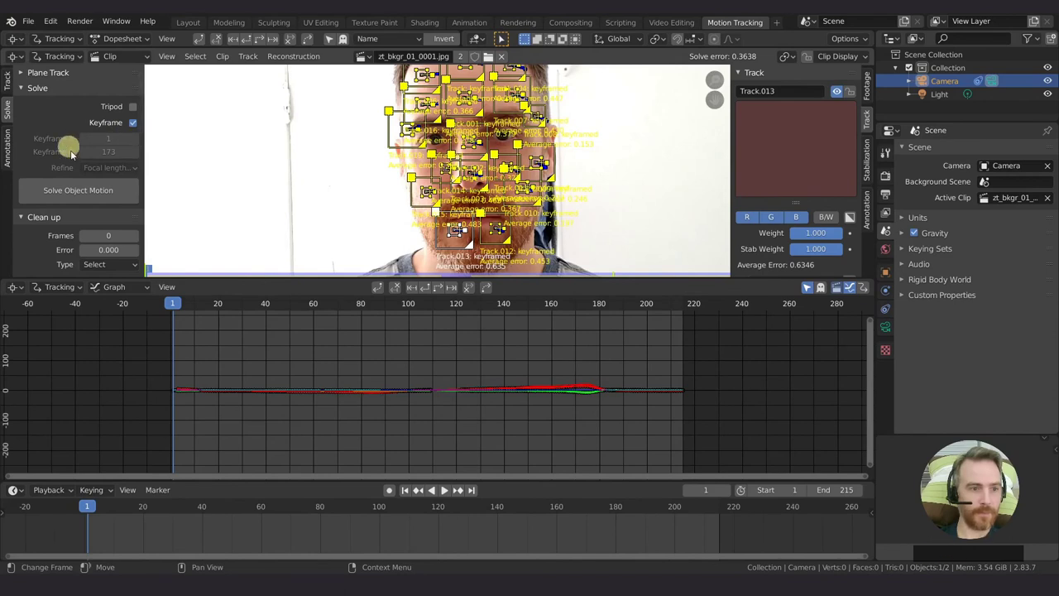
scroll(797, 207, "down", 8)
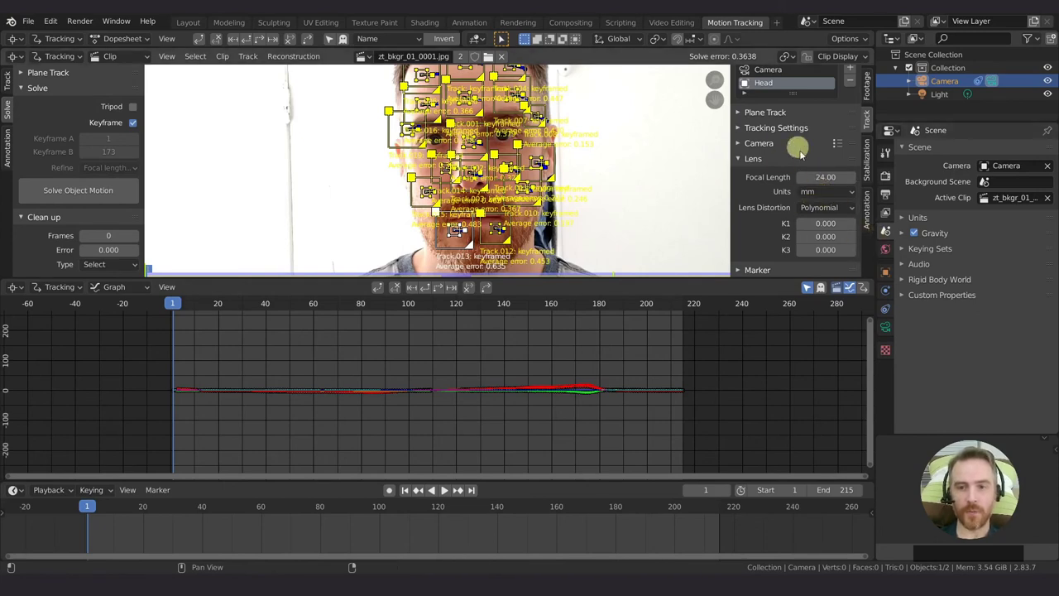
left_click(886, 328)
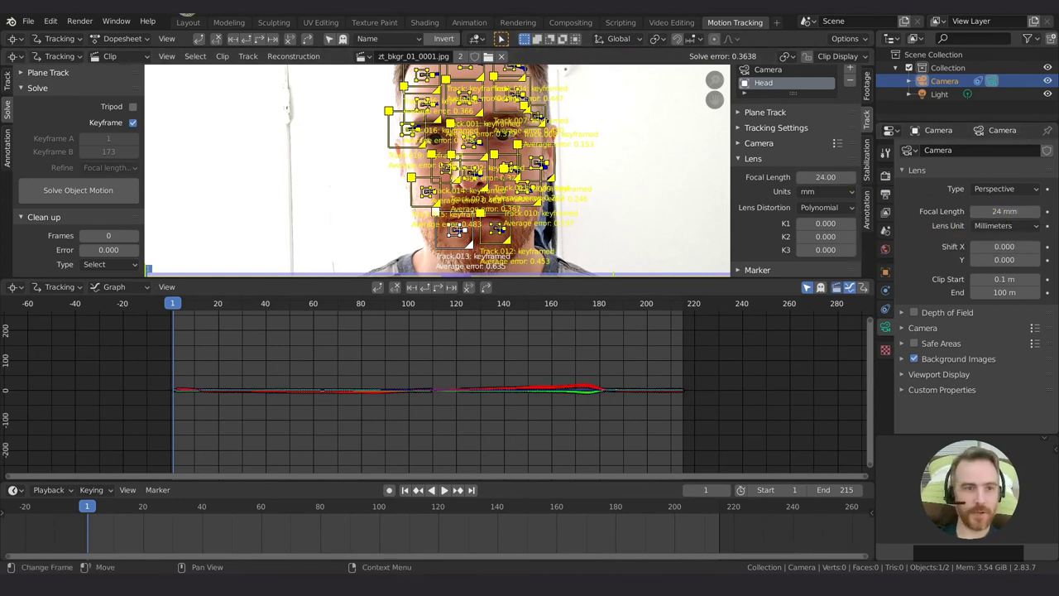
left_click(187, 22)
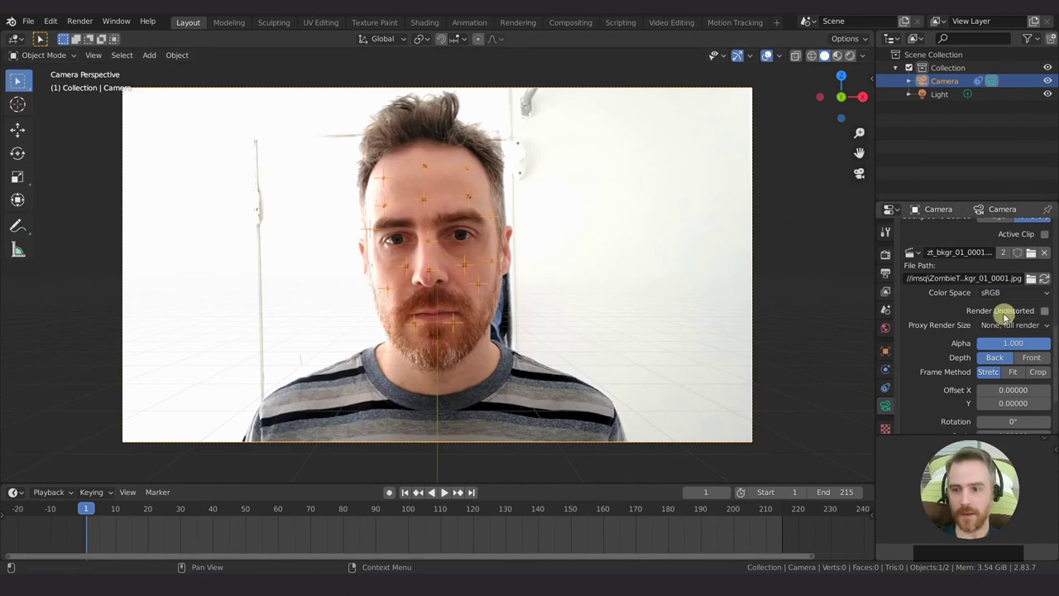
scroll(1012, 337, "up", 10)
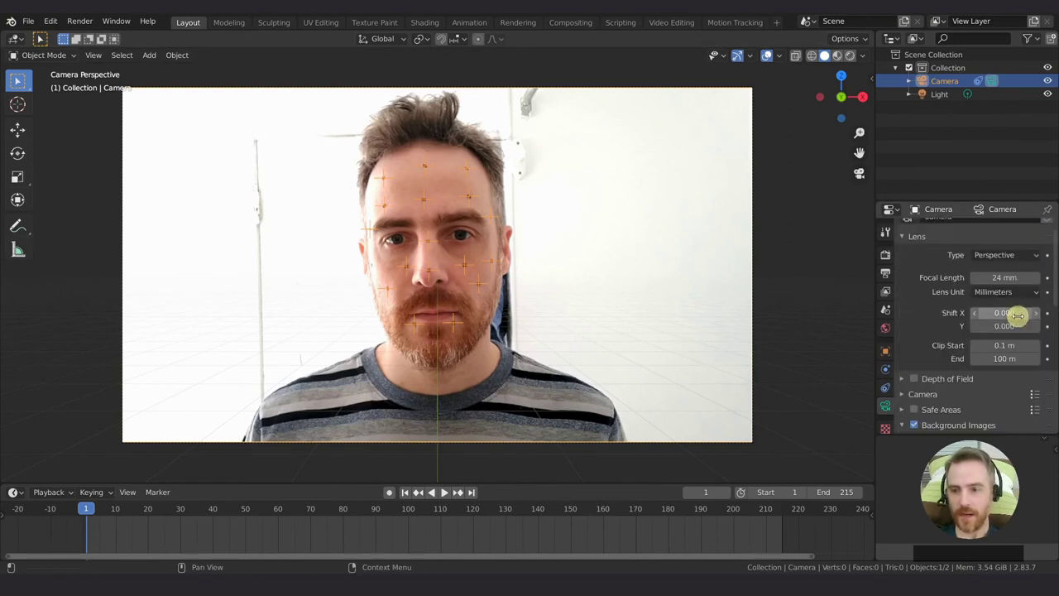
- Try a camera focal length of 37 mm while playing the animation, and return to frame 1 and 24 mm
left_click_drag(1010, 291, 1012, 288)
key("space")
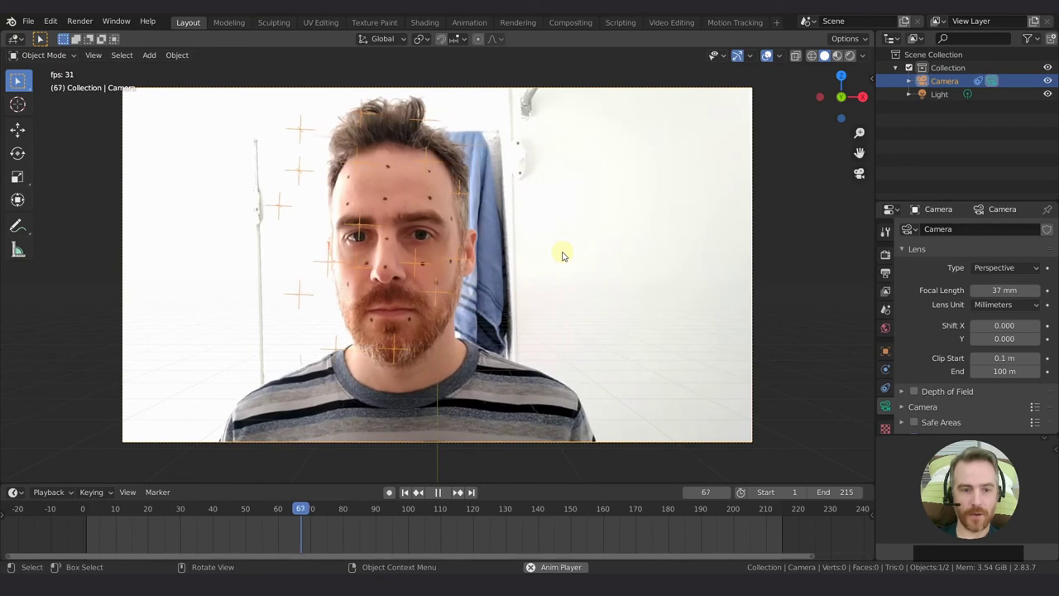
key("space")
key("shift+Left")
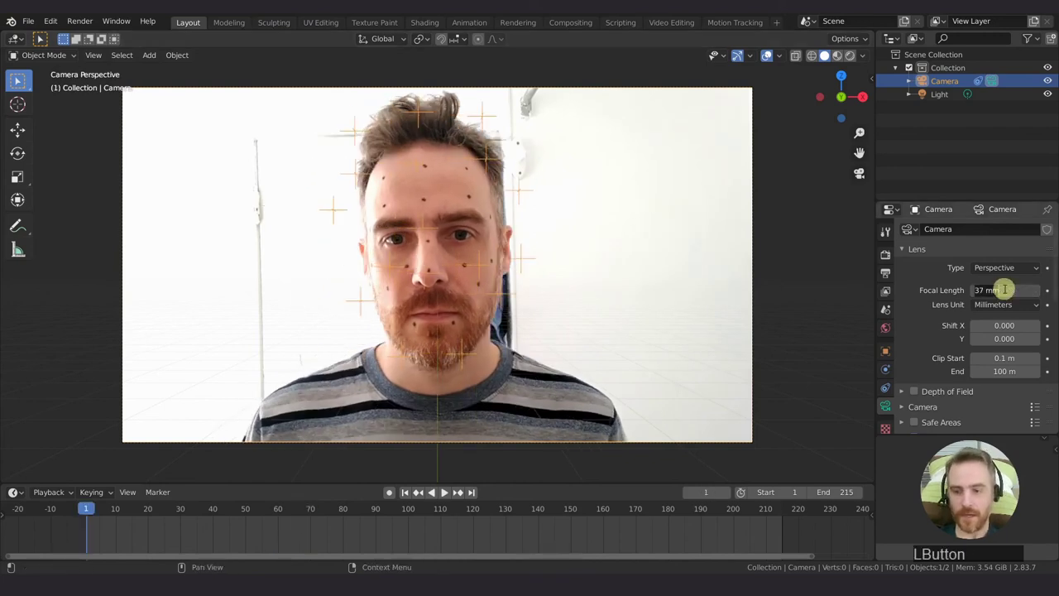
type("4")
key("Return")
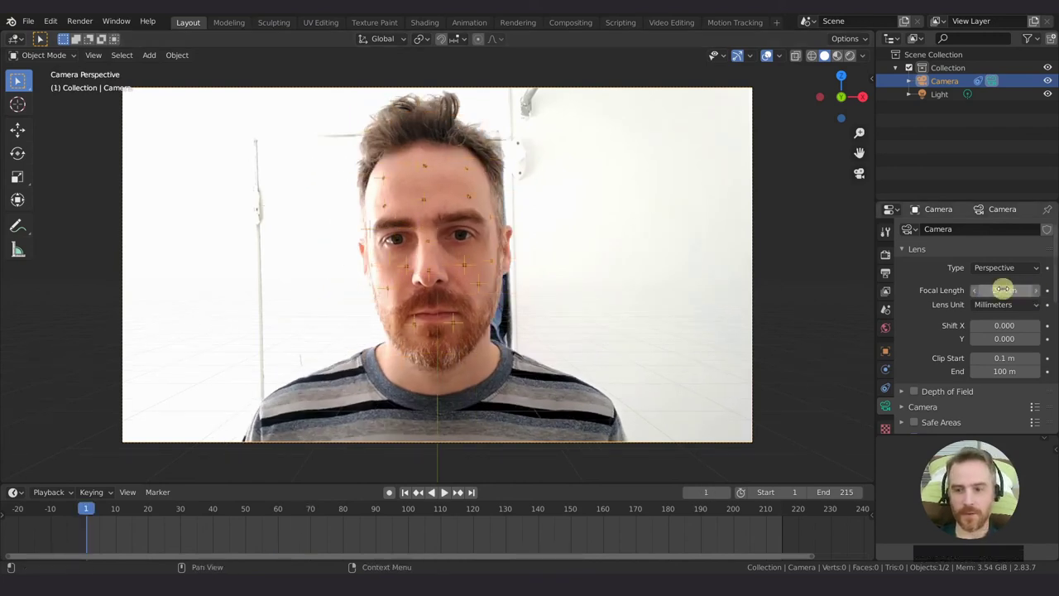
- Compare the scene camera's sensor size with the tracking camera's sensor width in the Motion Tracking workspace
scroll(976, 372, "down", 1)
left_click(925, 386)
scroll(952, 364, "down", 3)
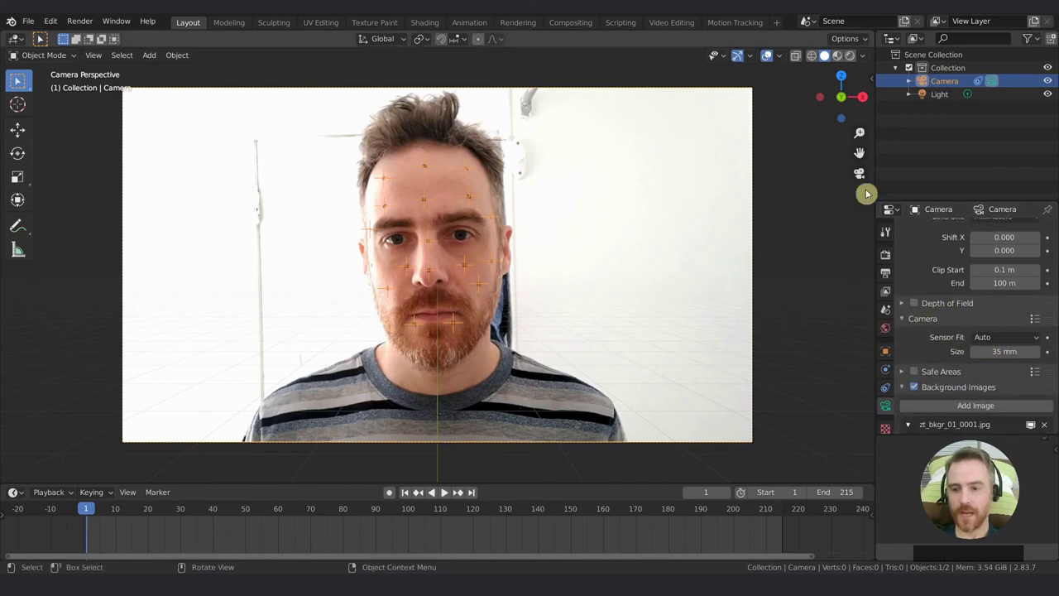
left_click(734, 23)
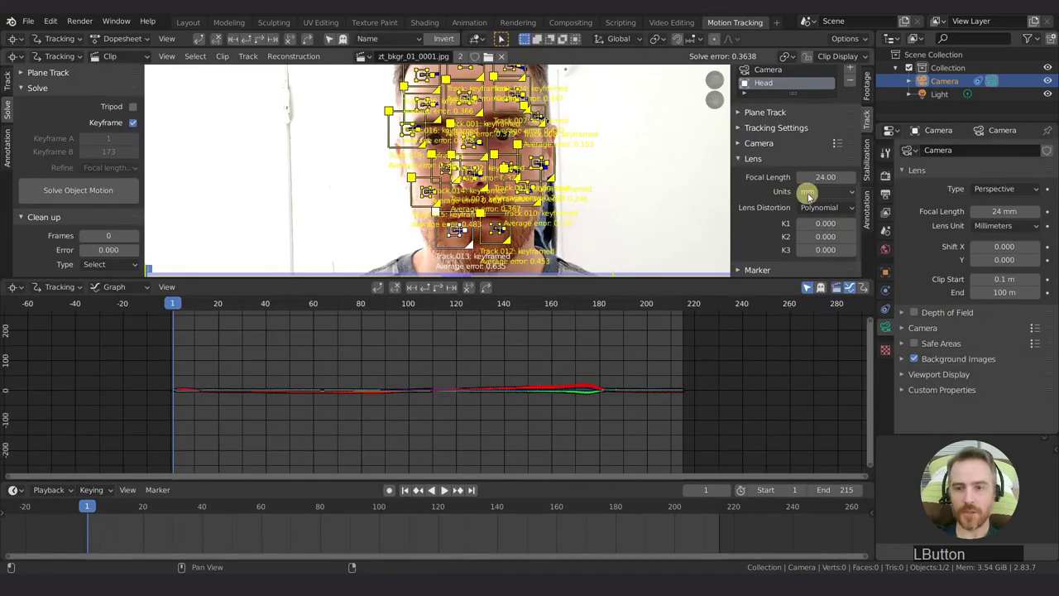
left_click(761, 143)
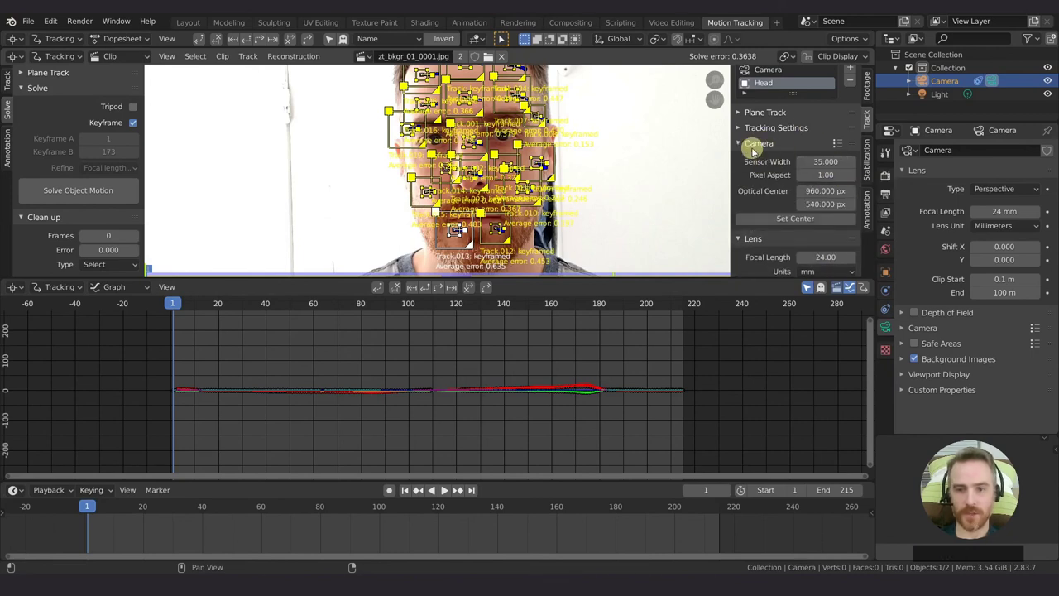
- Play the animation in the Layout workspace to check the face tracks up close, and scrub back to frame 109
key("ctrl+Page_Down")
left_click_drag(77, 506, 207, 510)
key("shift+Left")
key("space")
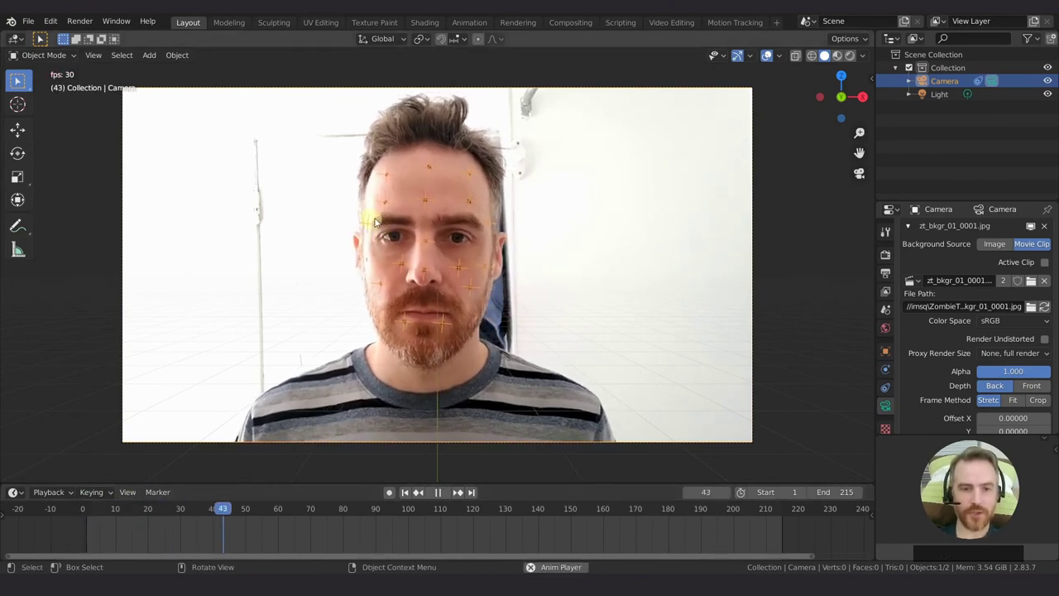
scroll(386, 226, "up", 3)
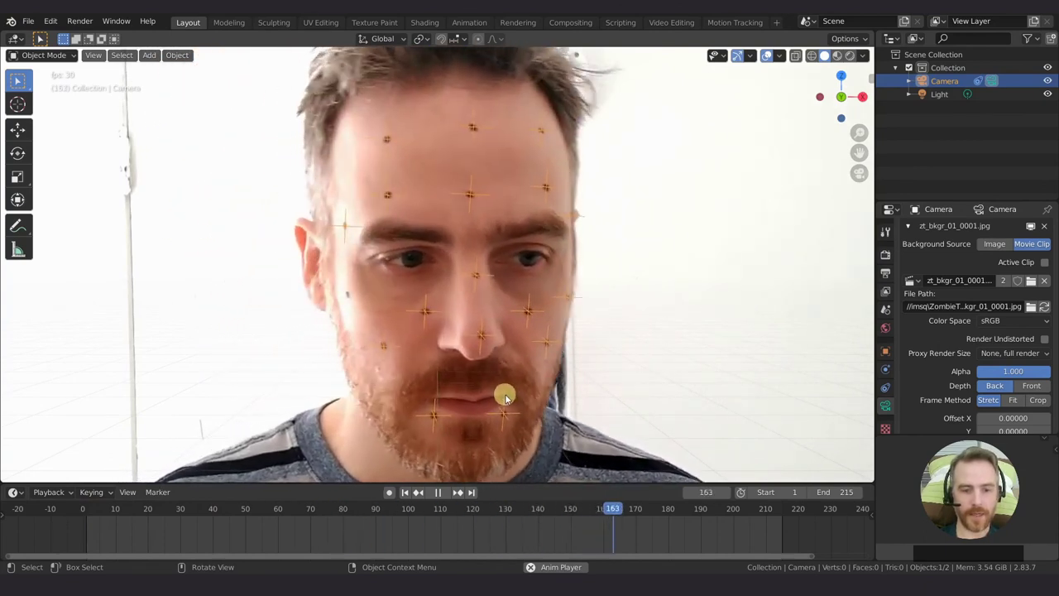
key("space")
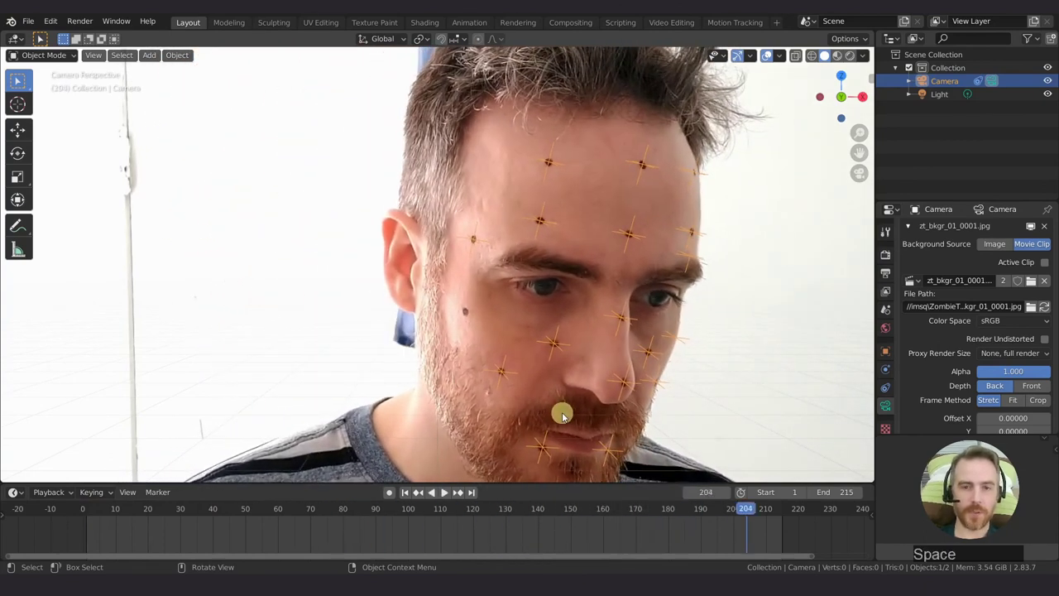
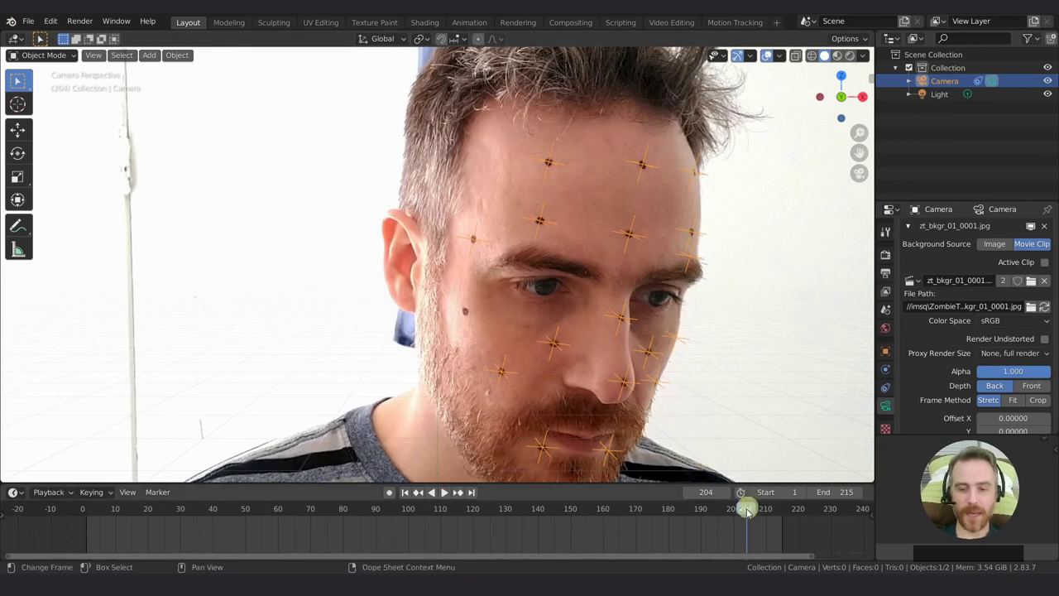
left_click_drag(744, 511, 439, 509)
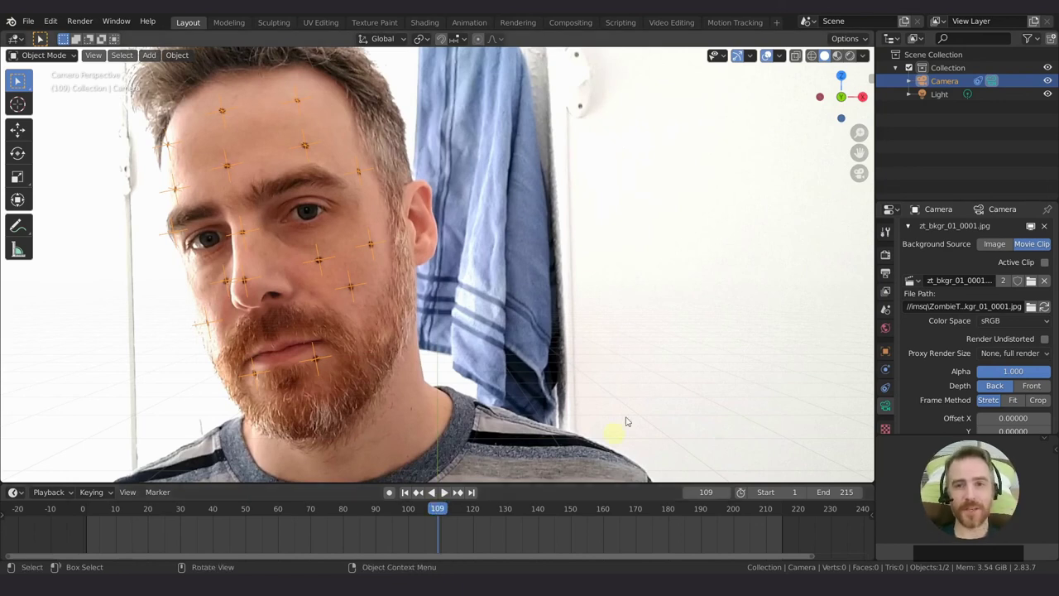
- Examine the track motion curves in the Motion Tracking workspace's graph, and return to frame 1
left_click(735, 22)
scroll(423, 400, "up", 1)
scroll(607, 394, "up", 3)
middle_click_drag(778, 394, 610, 356, "ctrl")
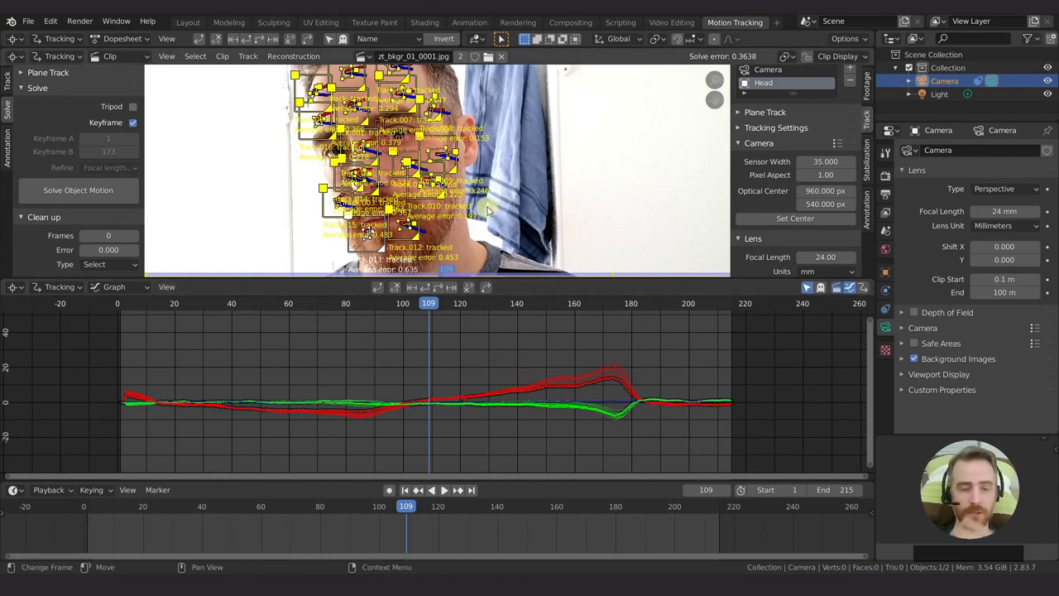
key("shift+Left")
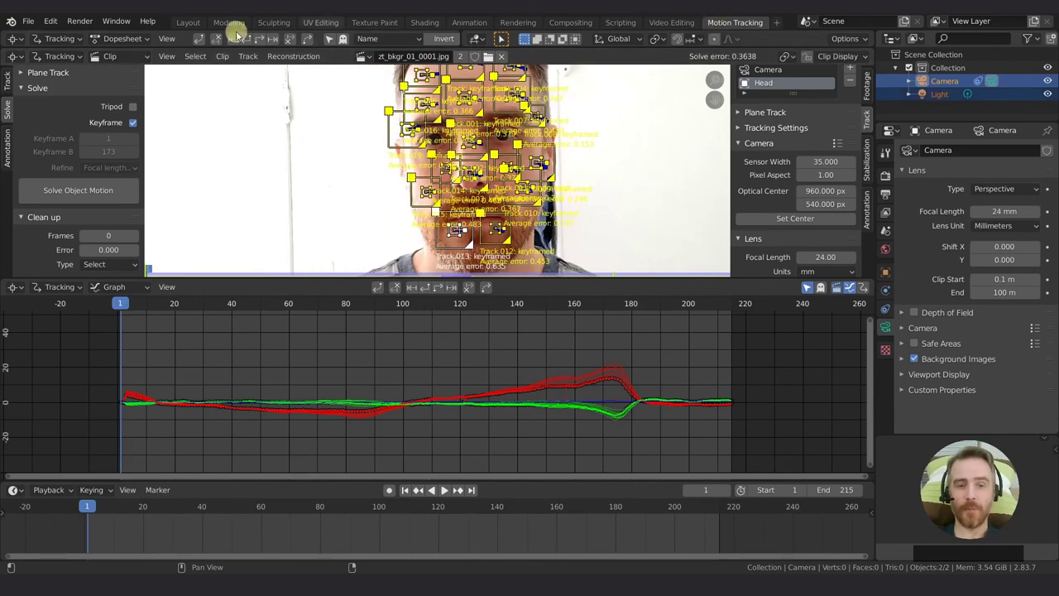
- Snap the 3D cursor to the nose-tip track in the Layout workspace
left_click(197, 25)
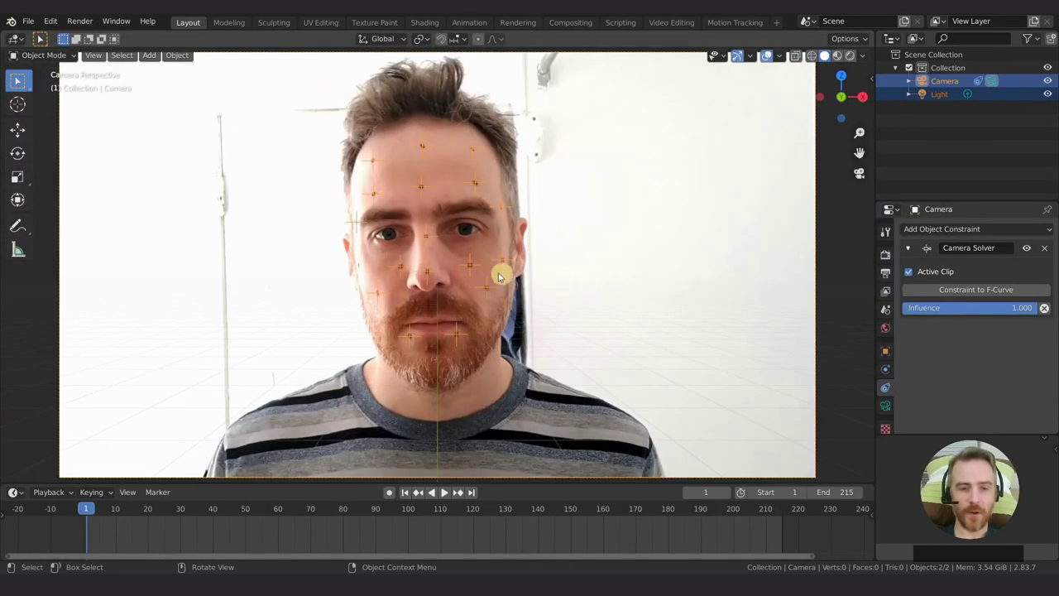
left_click(428, 277)
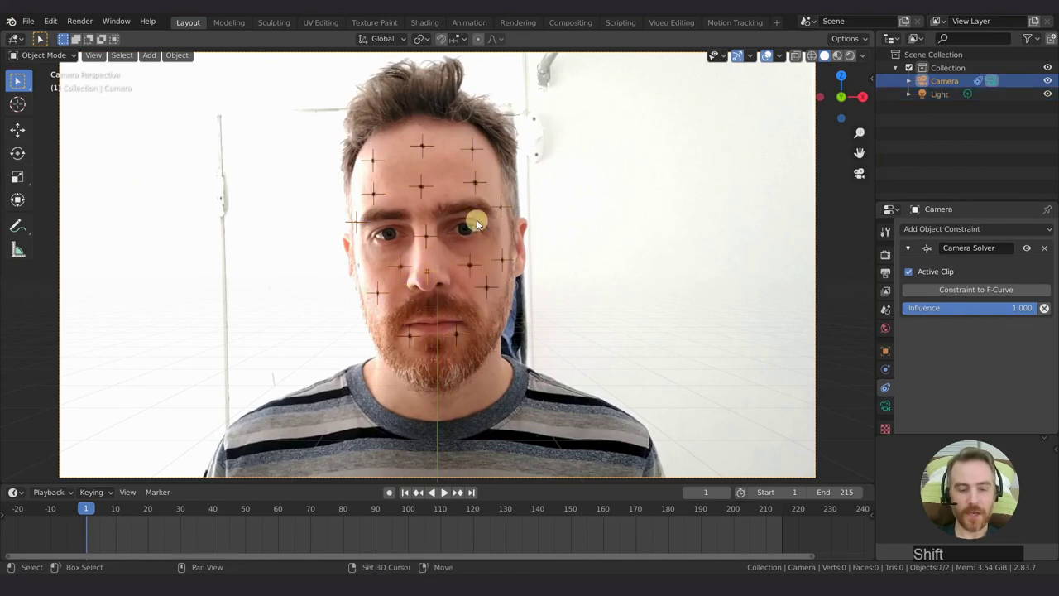
key("shift+s")
left_click(474, 297)
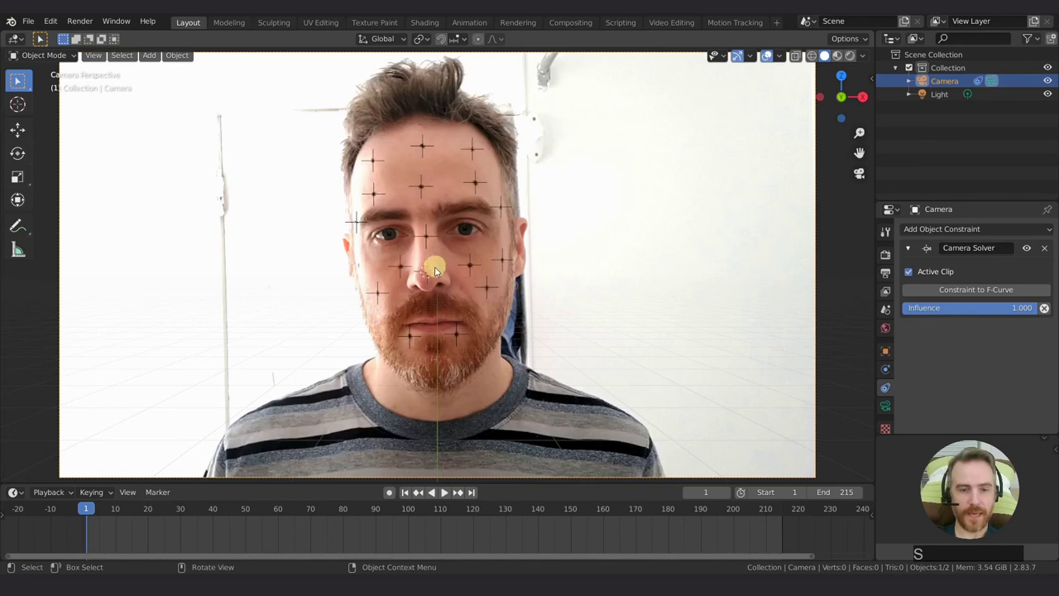
- Add a cube at the 3D cursor, scaled down to cover the nose, and play the animation to check whether it follows
key("shift+a")
mouse_move(449, 279)
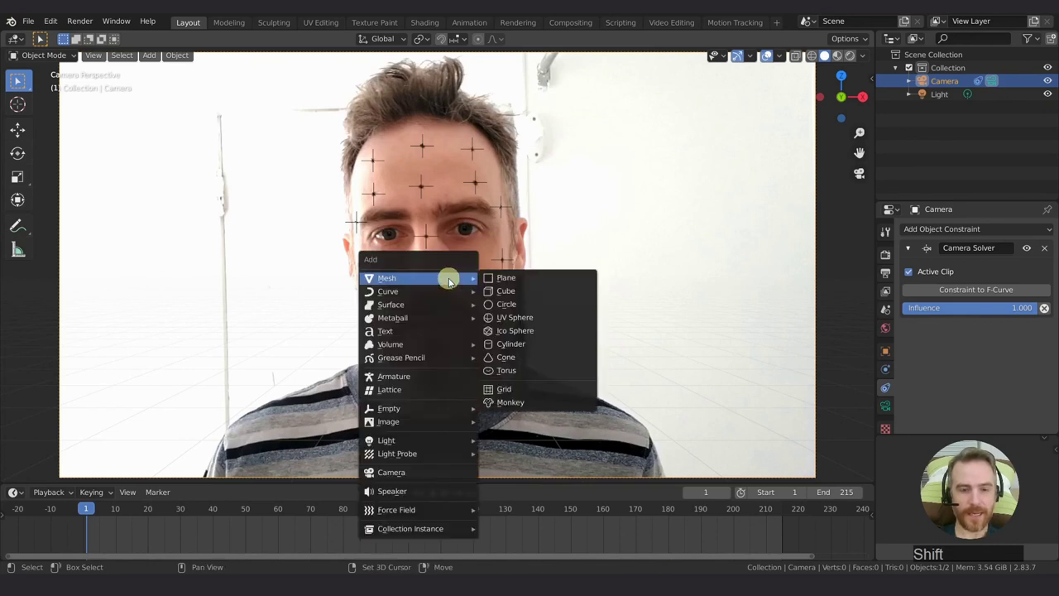
left_click(516, 287)
key("s")
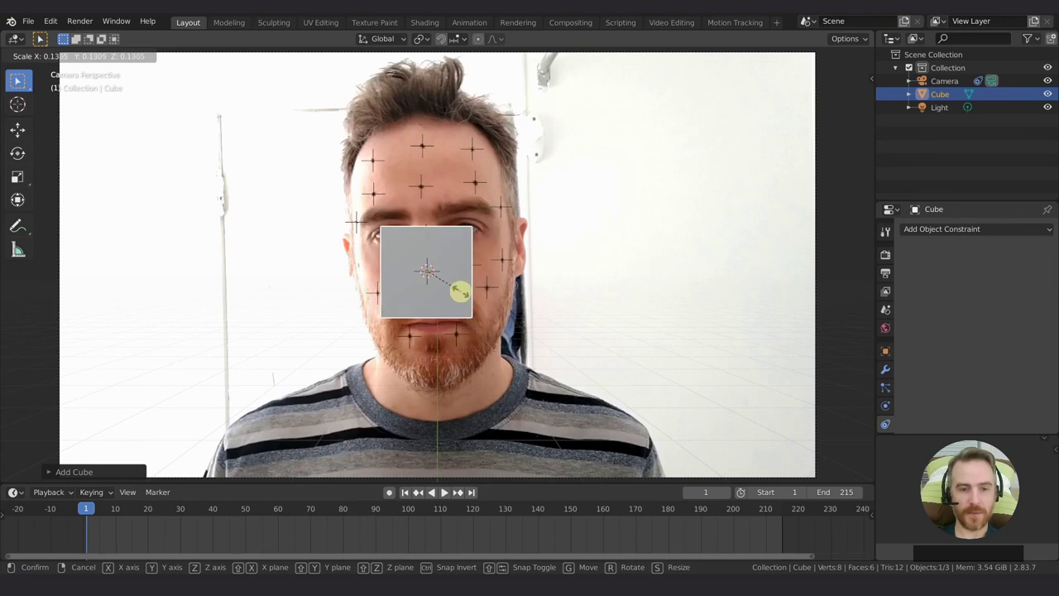
left_click(457, 287)
key("space")
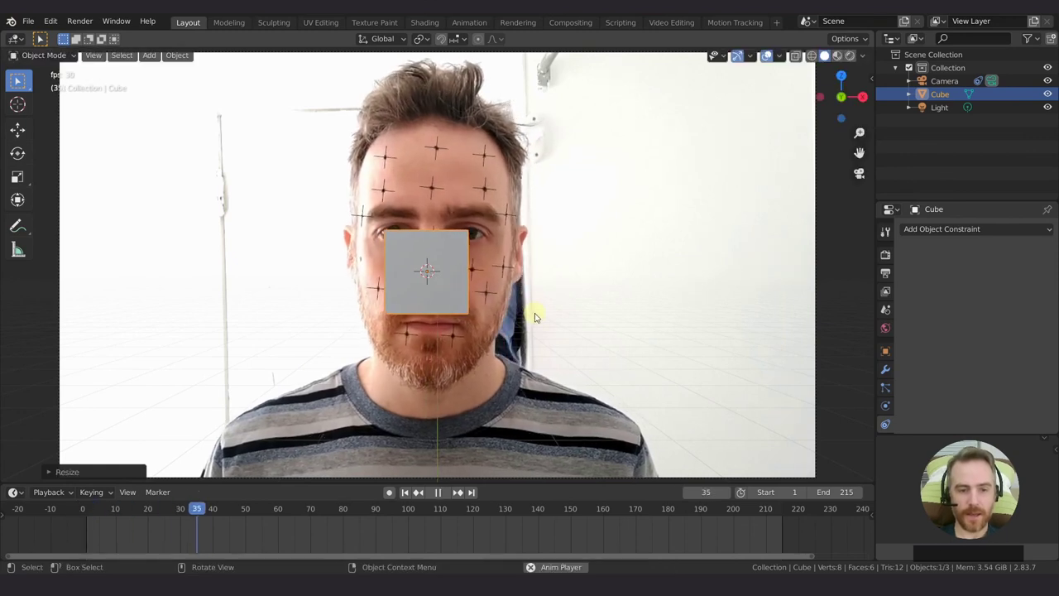
key("Escape")
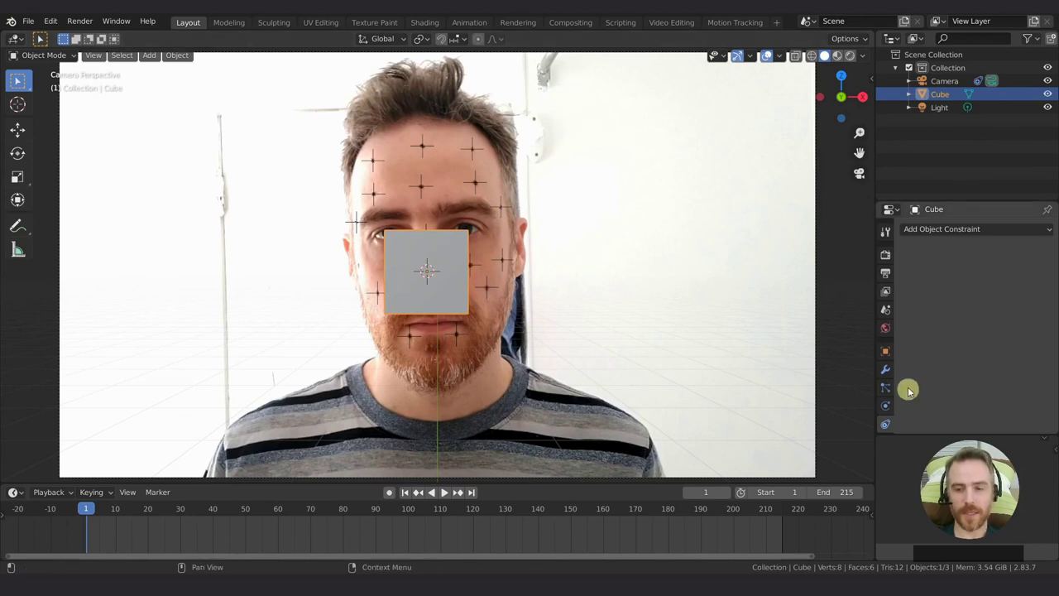
- Add an Object Solver constraint to the cube and set its tracked object to Head
left_click(884, 423)
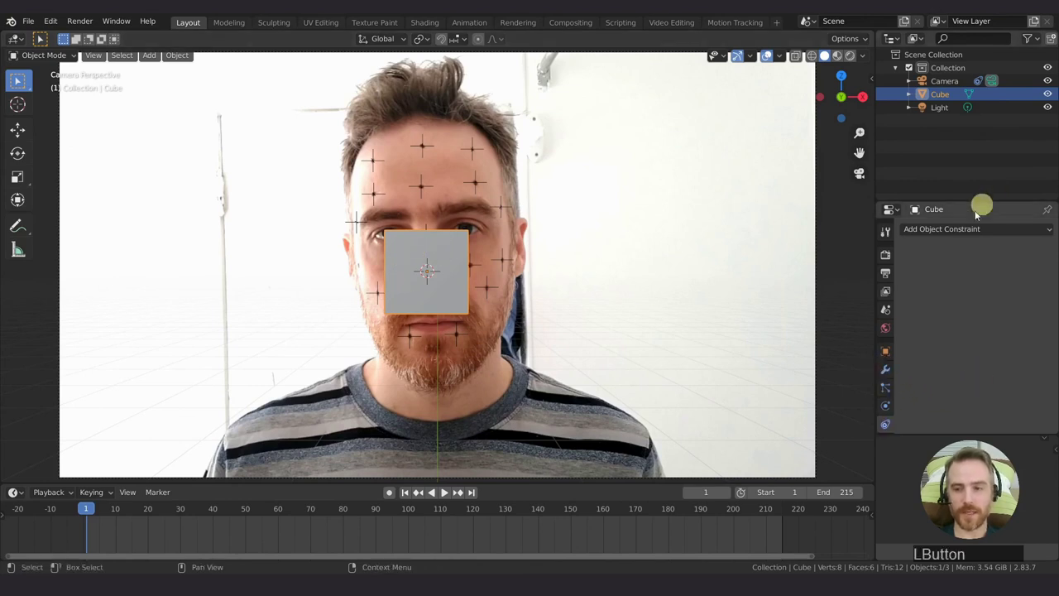
left_click(946, 229)
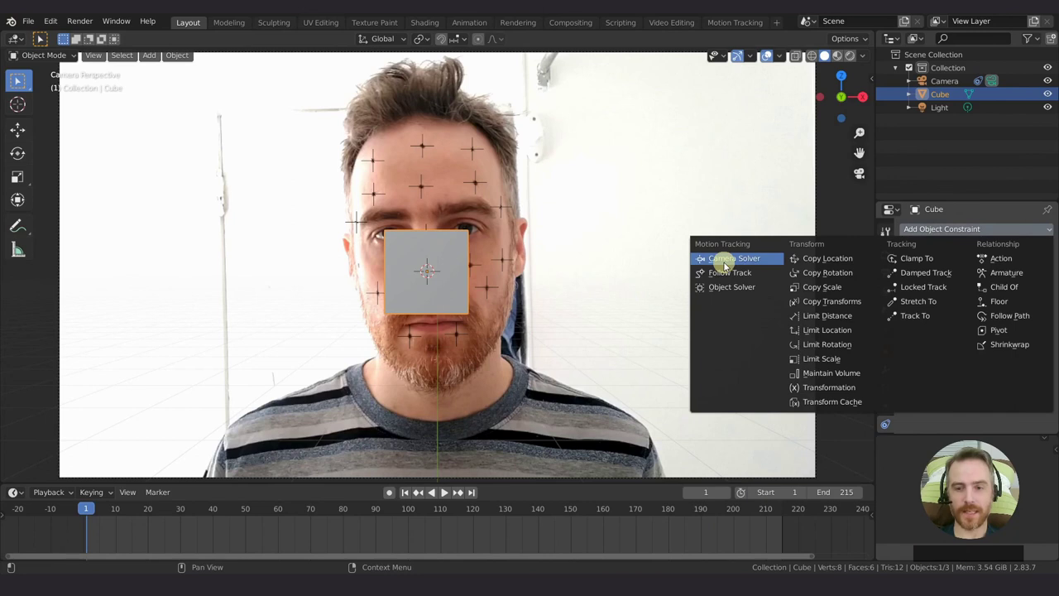
left_click(720, 288)
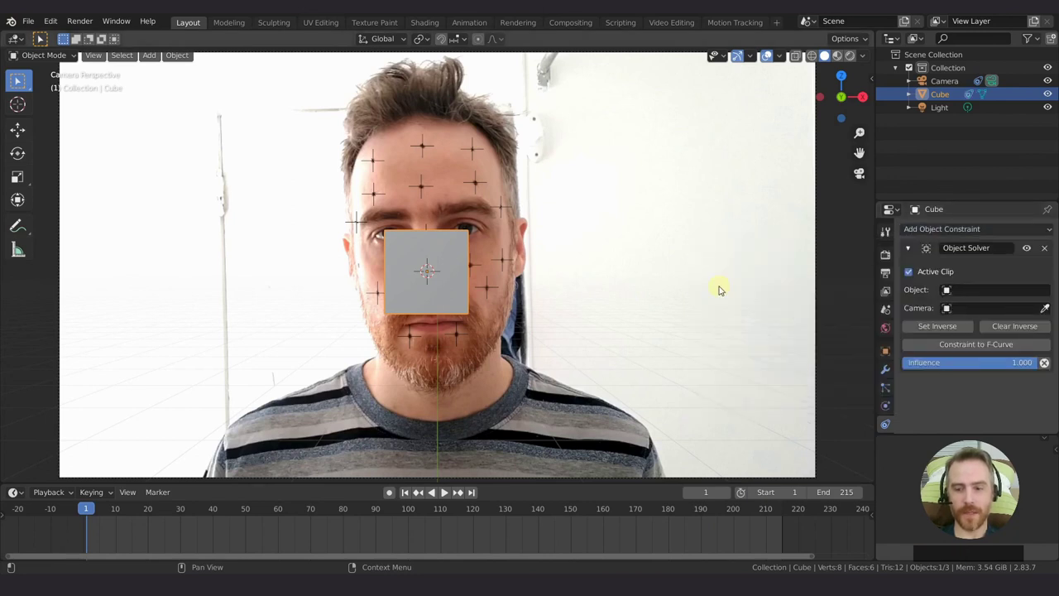
left_click(973, 291)
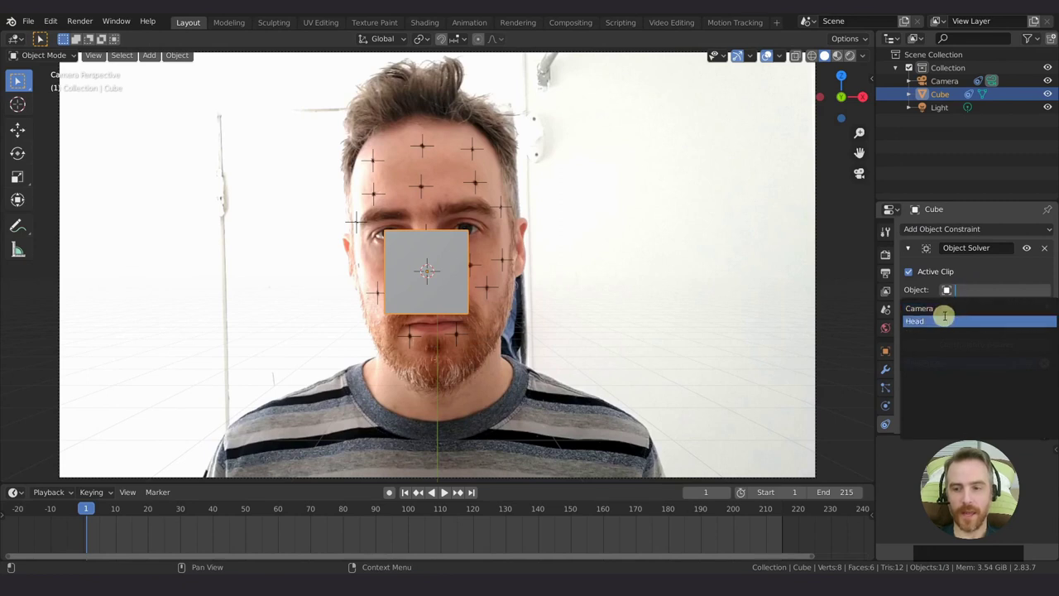
left_click(945, 320)
- Assign Camera to the Object Solver constraint and set its inverse, and play the animation to check the cube against the face
left_click(947, 309)
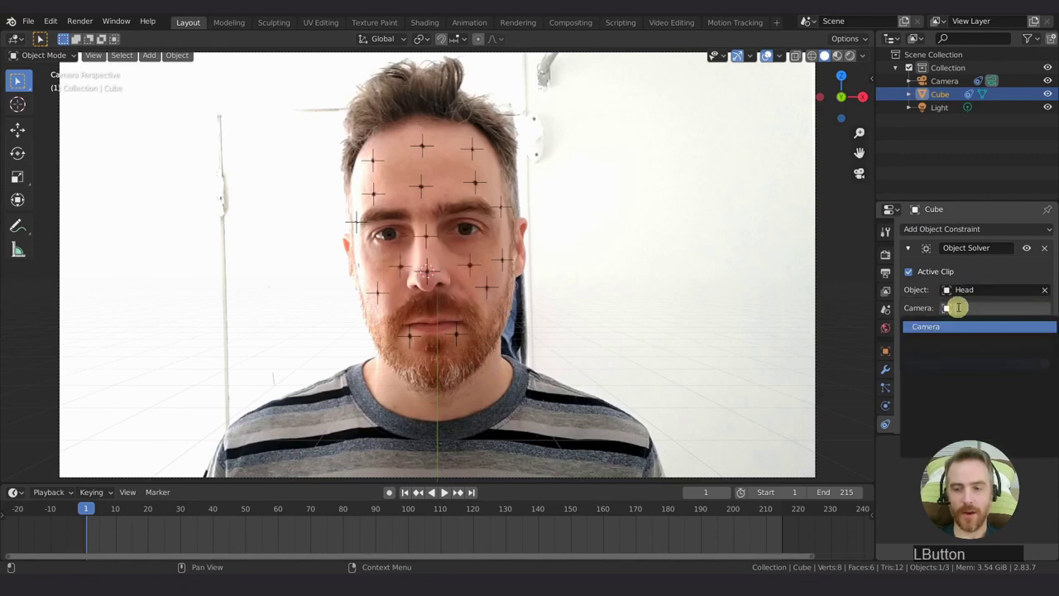
left_click(942, 326)
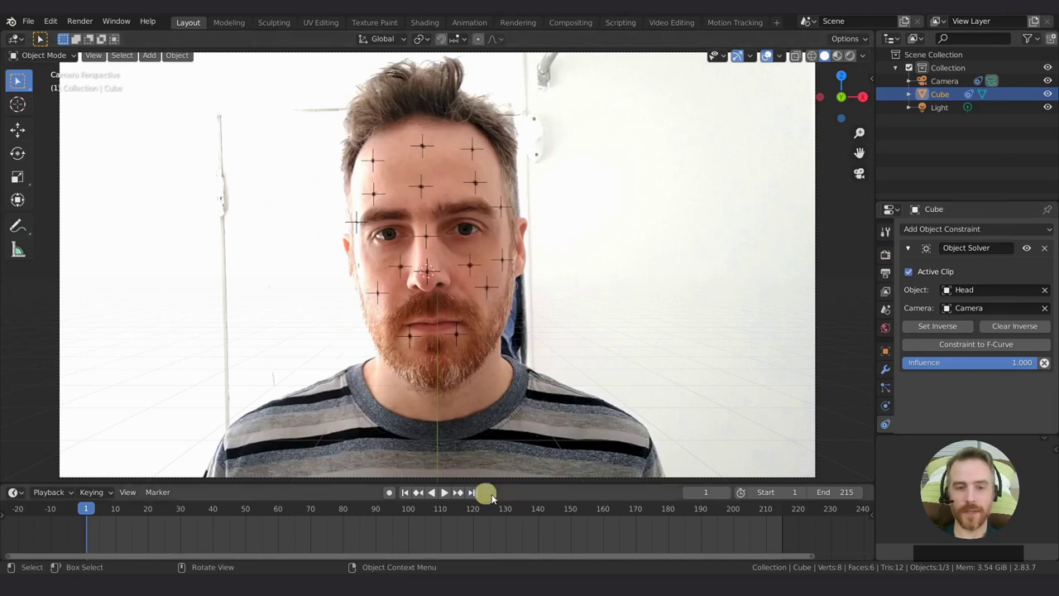
left_click(936, 327)
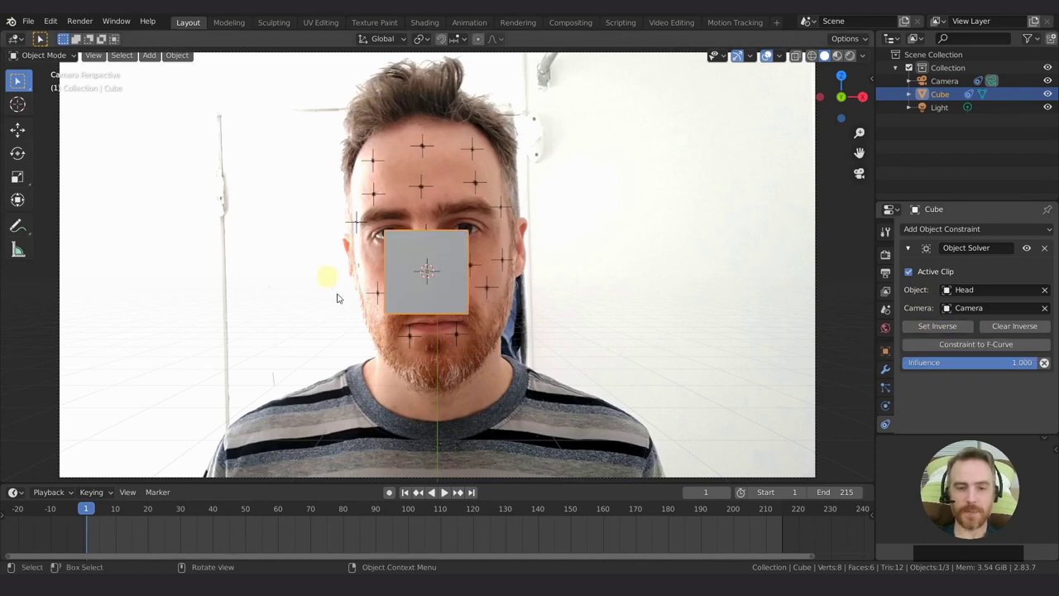
key("space")
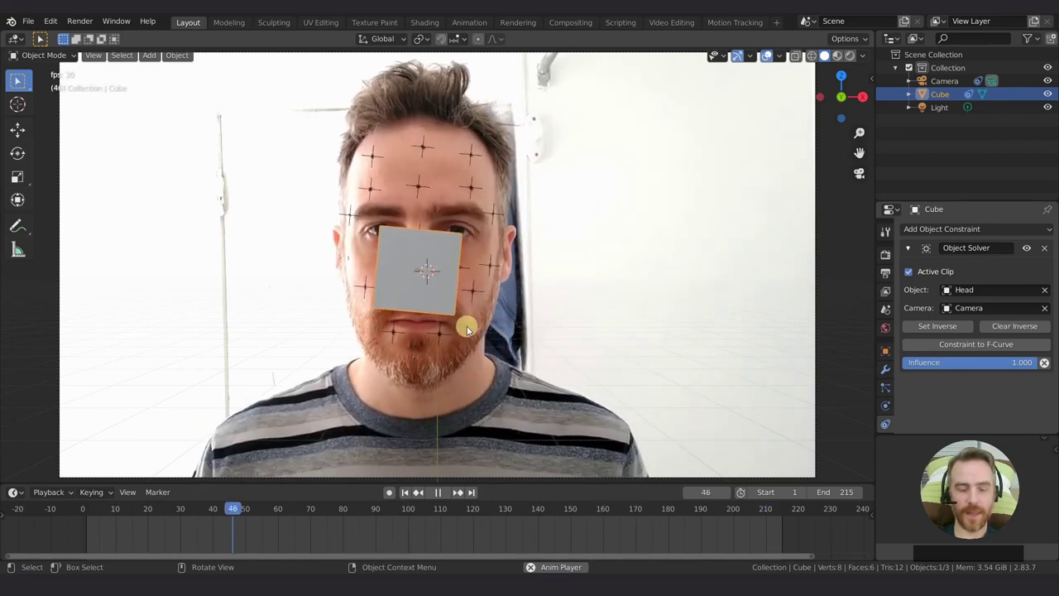
key("space")
- Enlarge the cube and reposition it to cover the face, and play the animation in camera view to check the fit
middle_click_drag(516, 260, 408, 306)
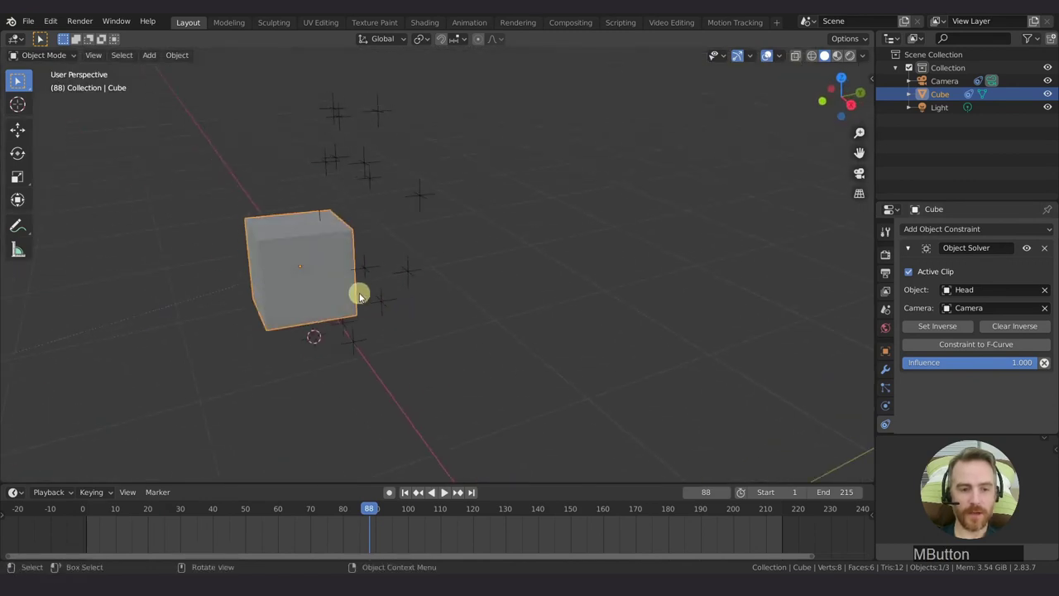
key("s")
left_click(443, 301)
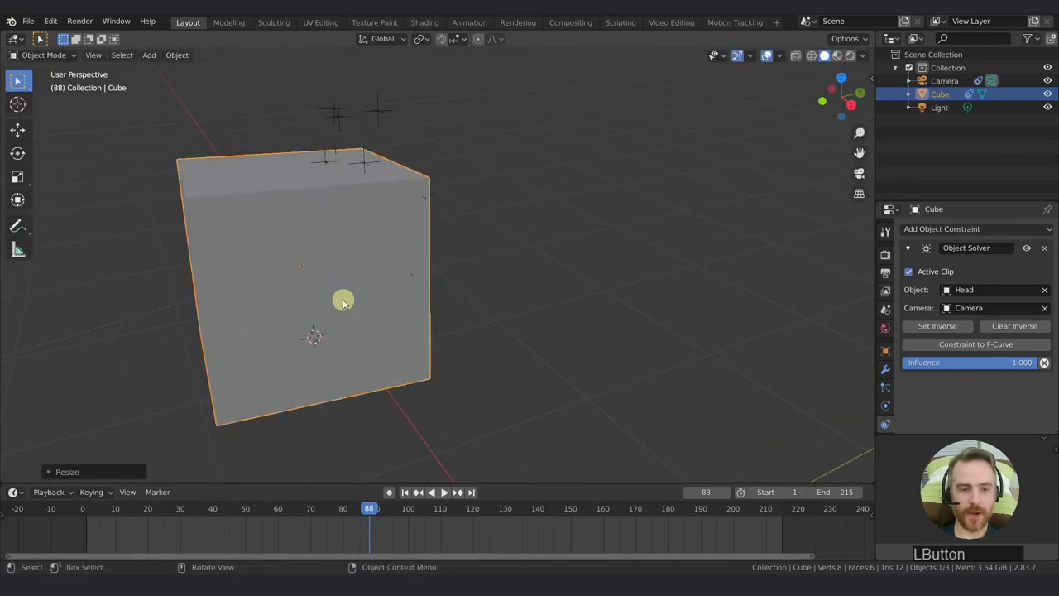
key("g")
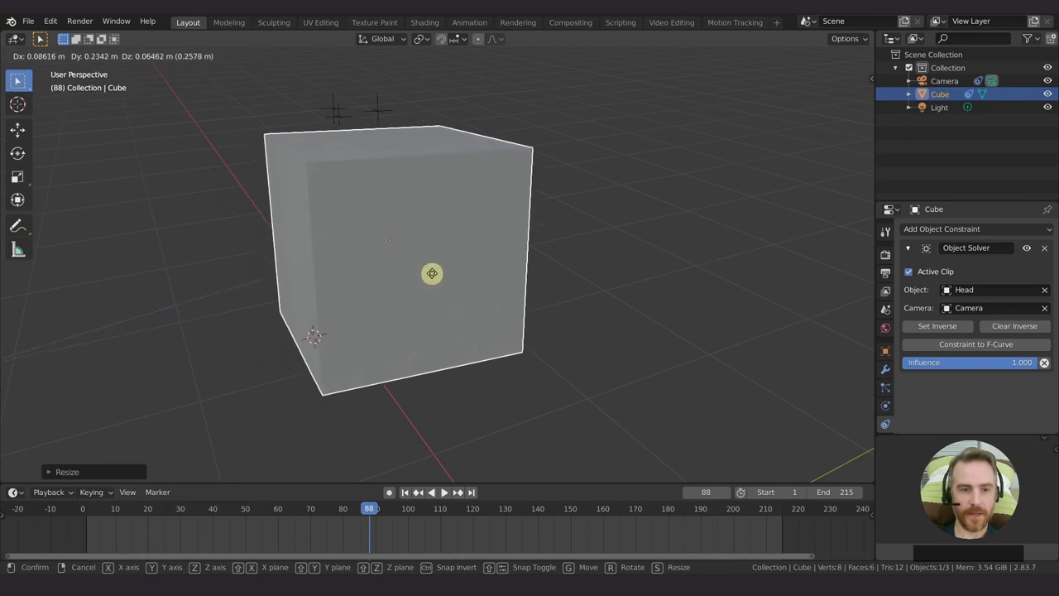
left_click(428, 260)
key("s")
left_click(441, 269)
key("KP_0")
key("space")
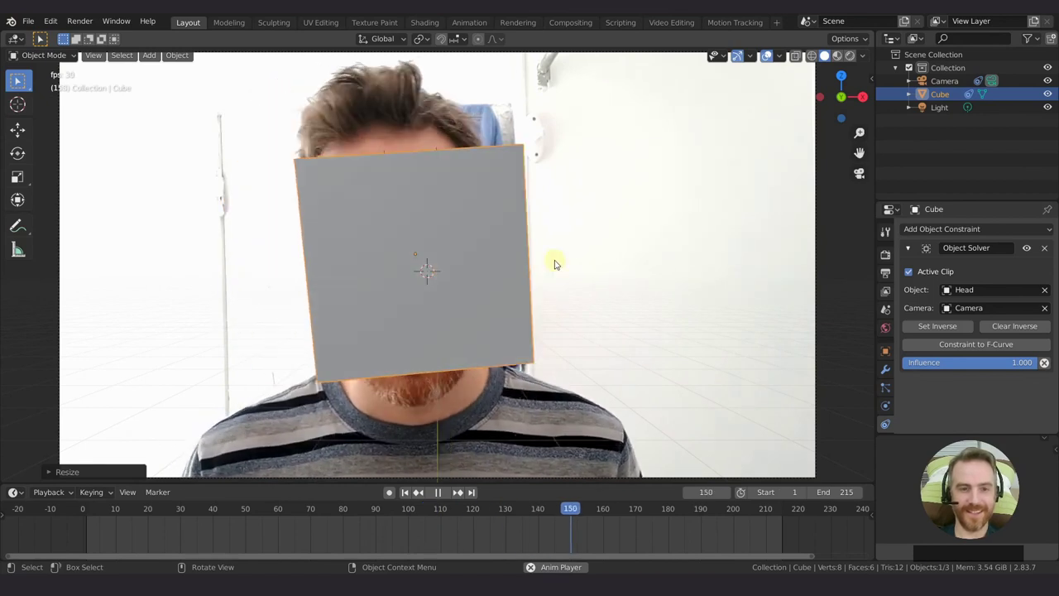
key("space")
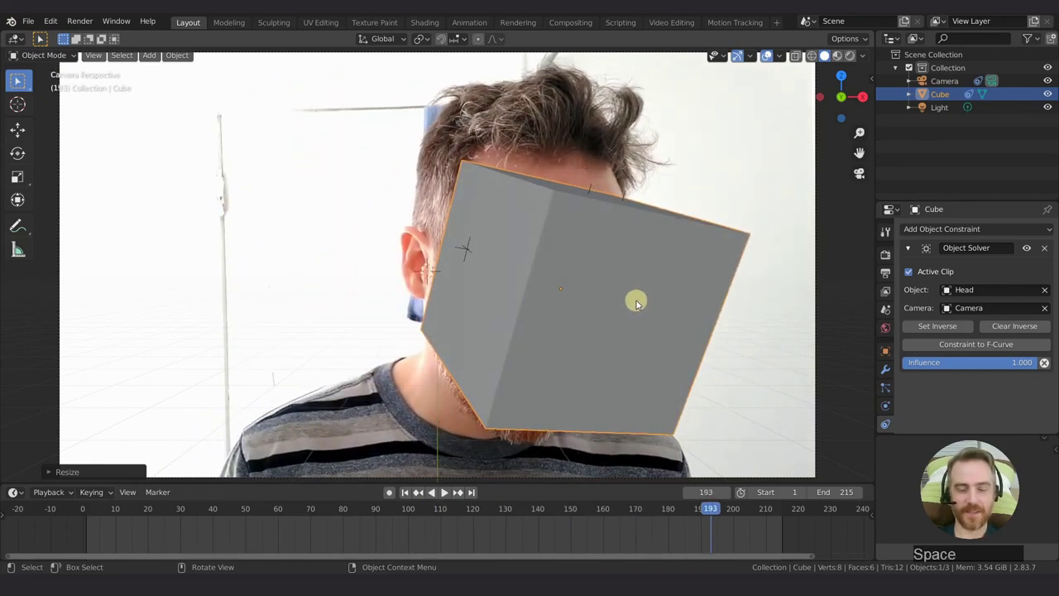
- Move the cube back into the head along its local Y axis and stretch it along its local Z axis
key("g")
key("y")
key("y")
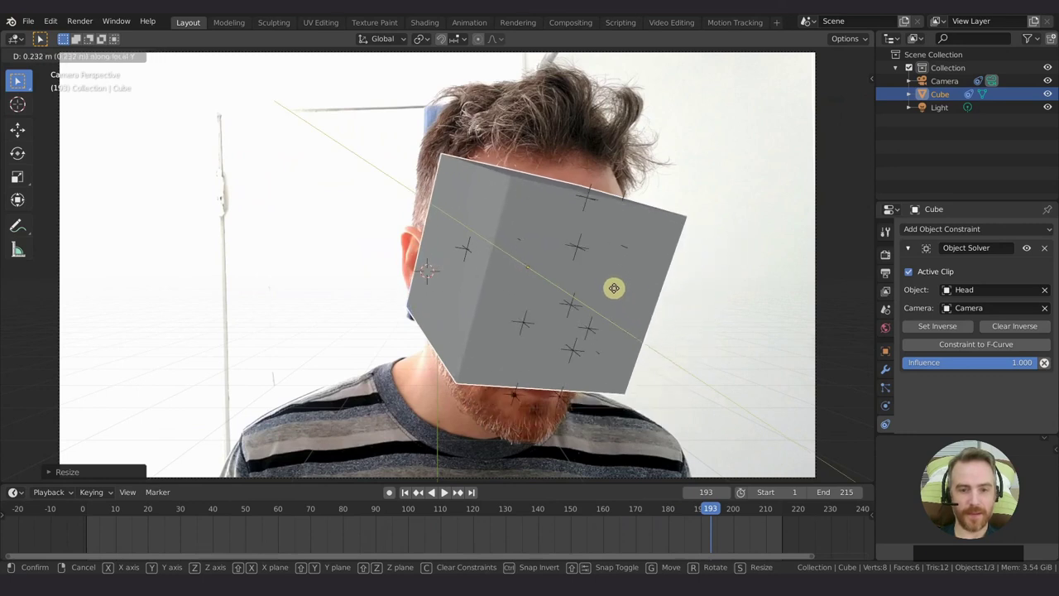
left_click(615, 289)
key("s")
key("z")
key("z")
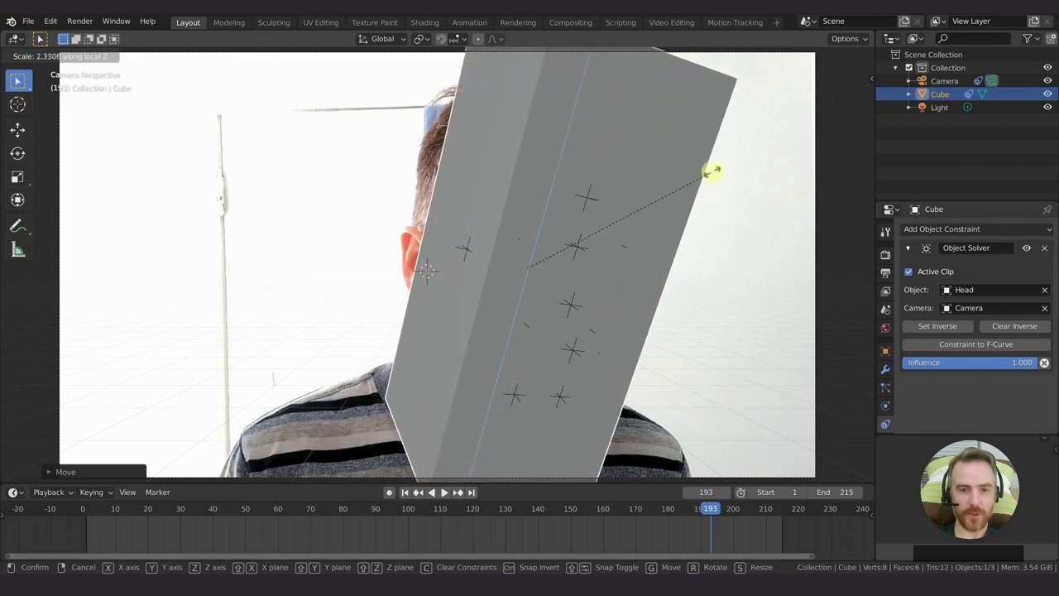
left_click(667, 226)
- Reposition the stretched cube over the head and play the animation to check how it follows the footage
key("space")
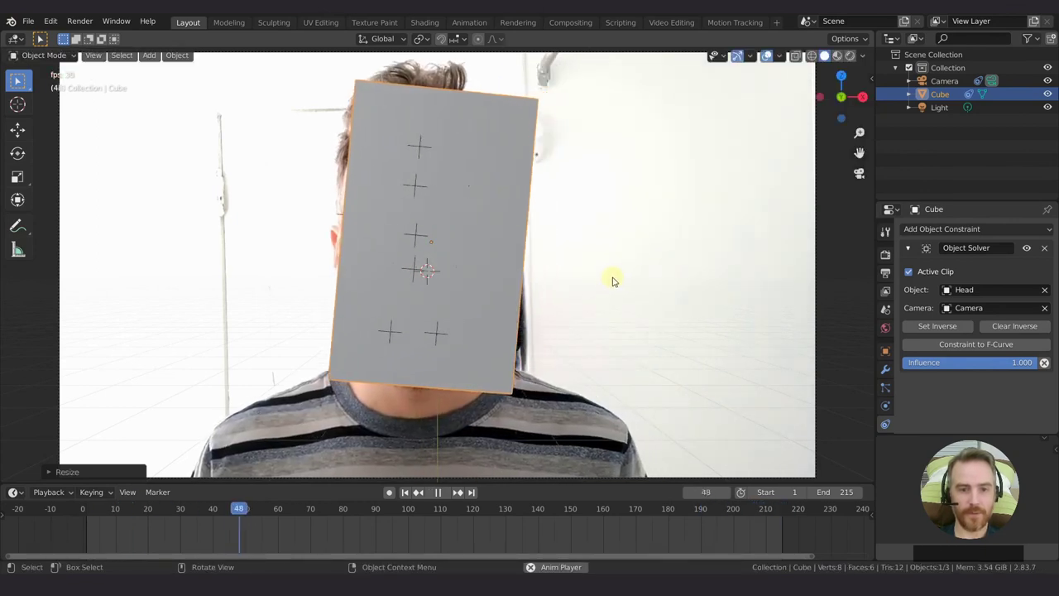
key("g")
key("space")
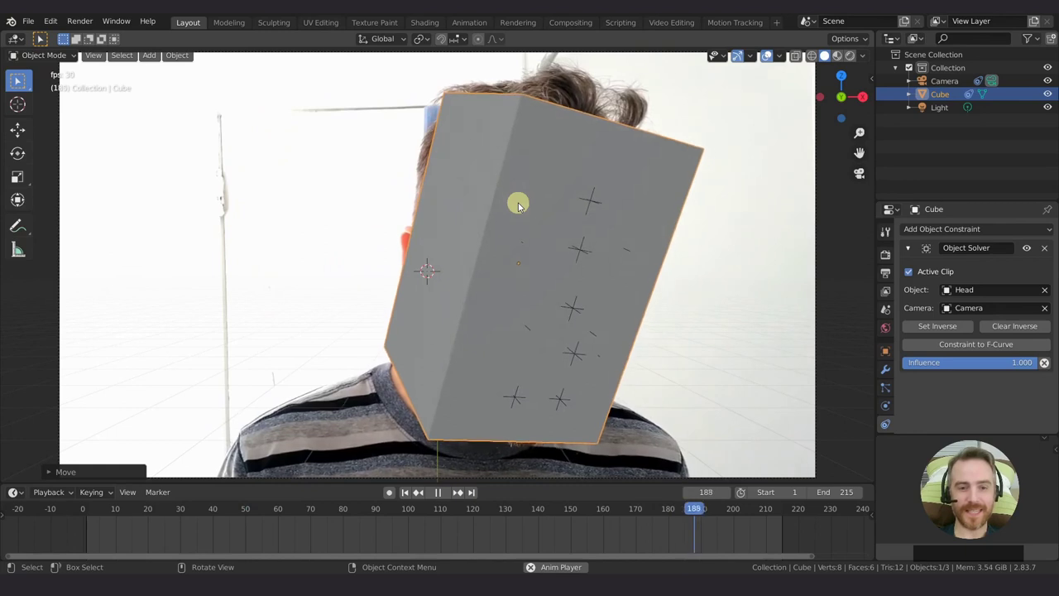
key("space")
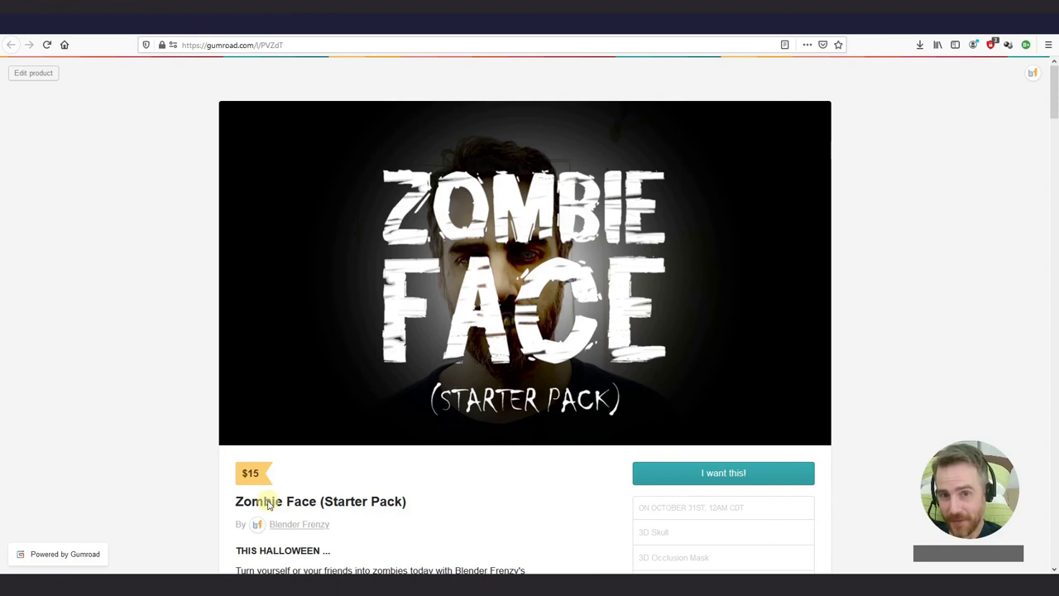
- Review the Zombie Face (Starter Pack) product page on Gumroad, from the introduction through the VFX principles section
scroll(418, 473, "down", 4)
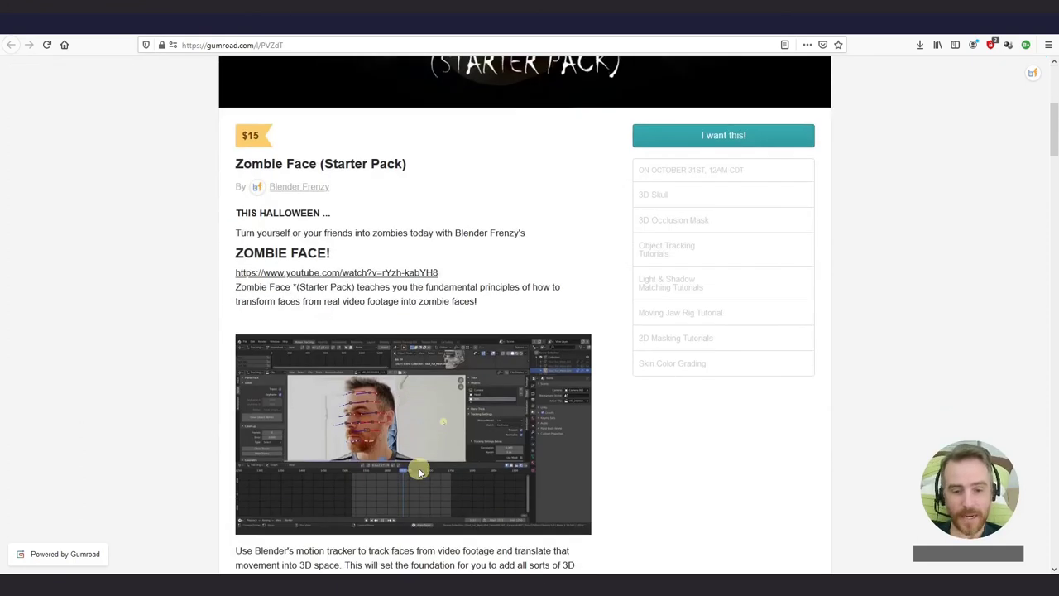
scroll(420, 471, "down", 2)
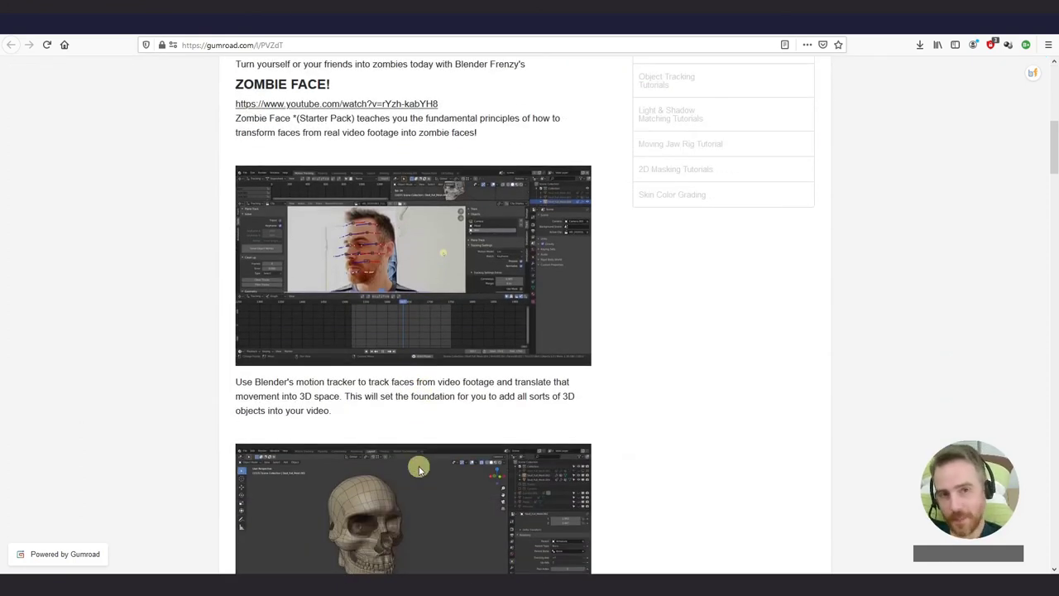
scroll(419, 470, "down", 4)
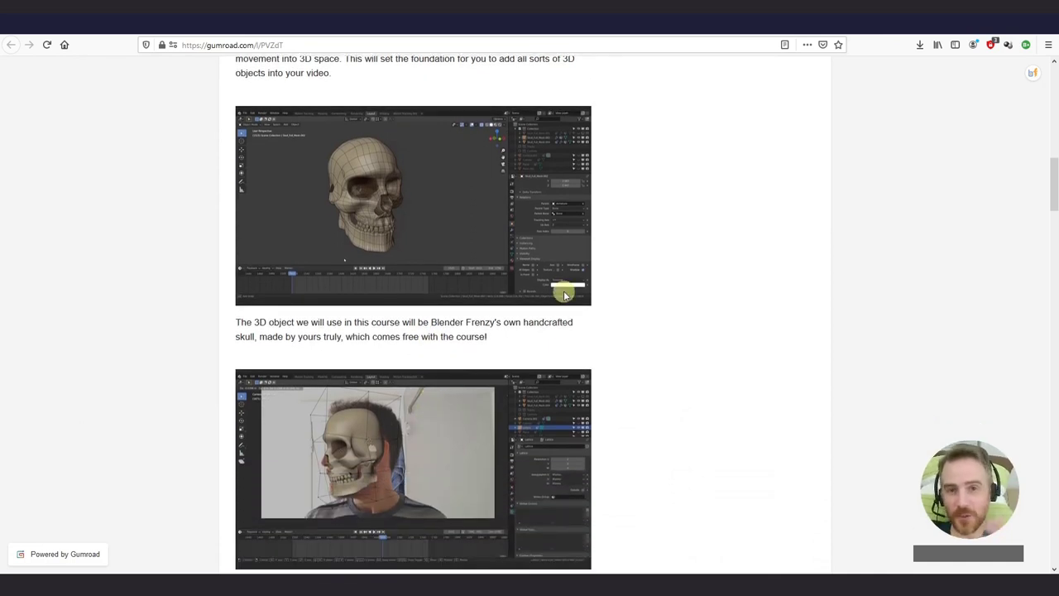
scroll(565, 291, "down", 5)
scroll(334, 165, "up", 2)
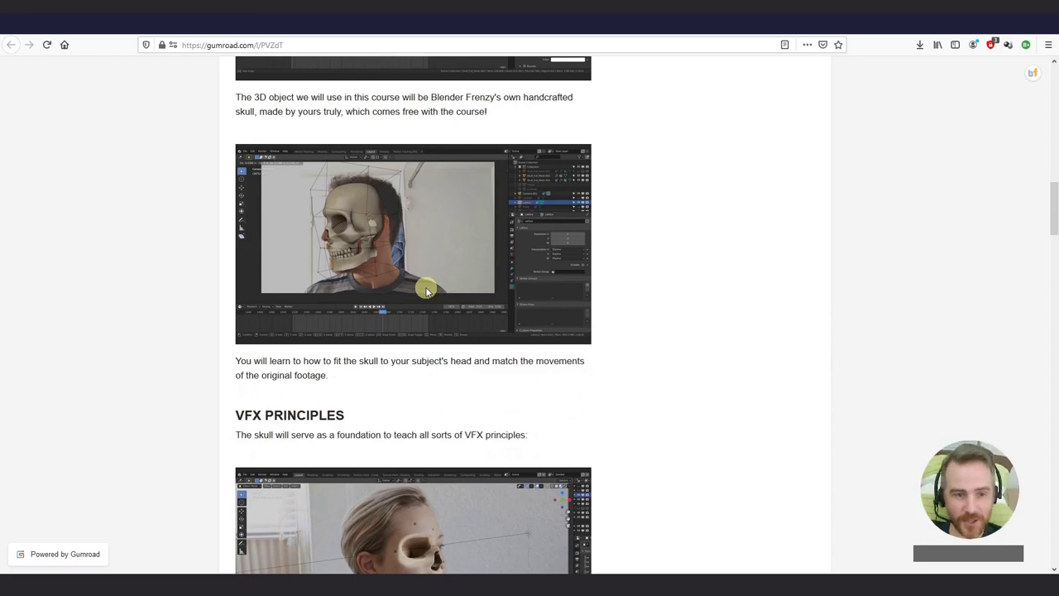
scroll(427, 291, "down", 5)
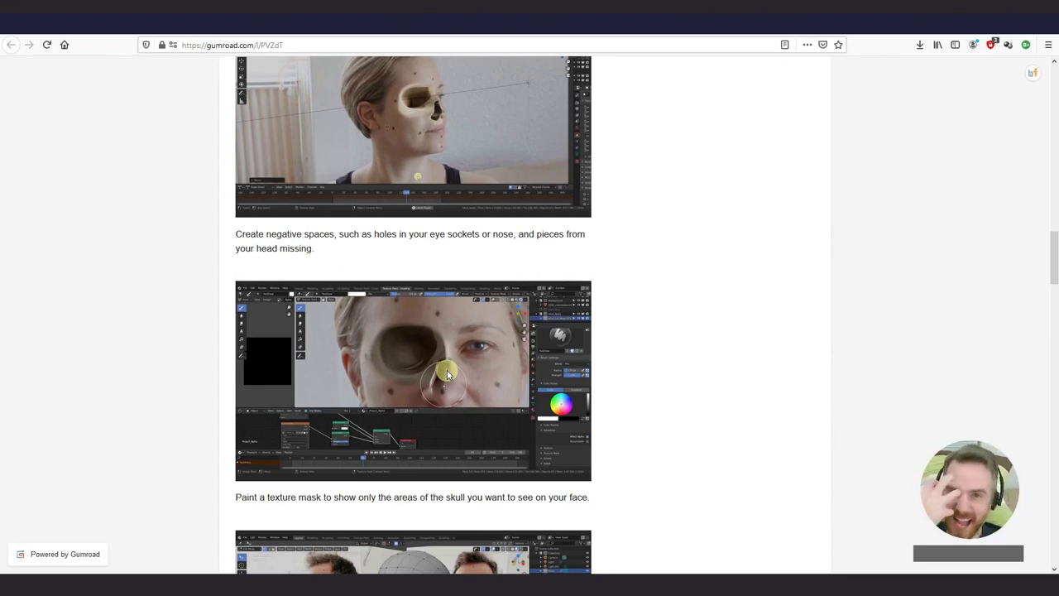
scroll(447, 372, "down", 4)
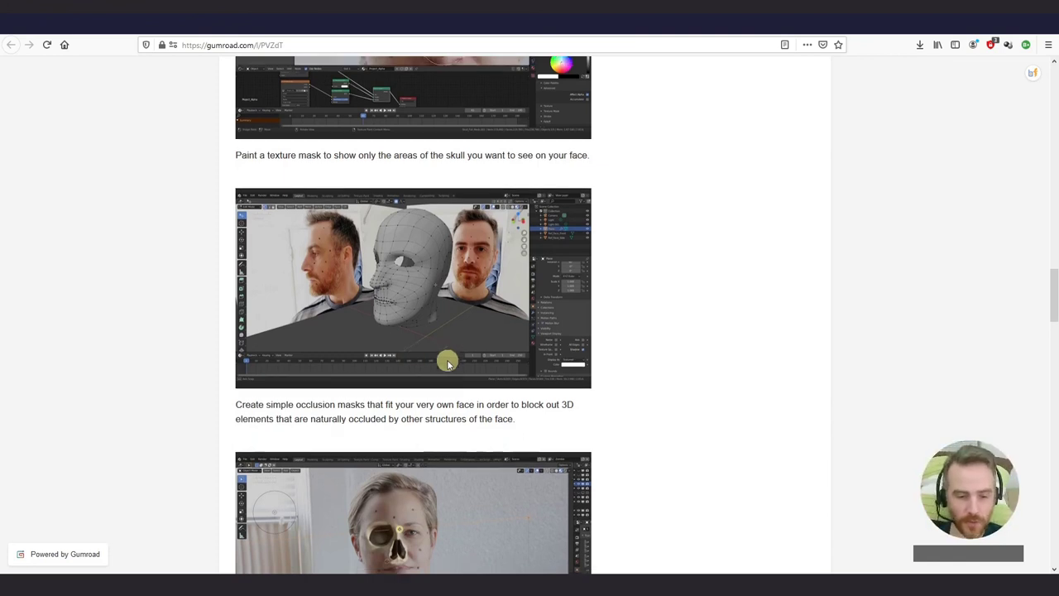
scroll(430, 362, "down", 3)
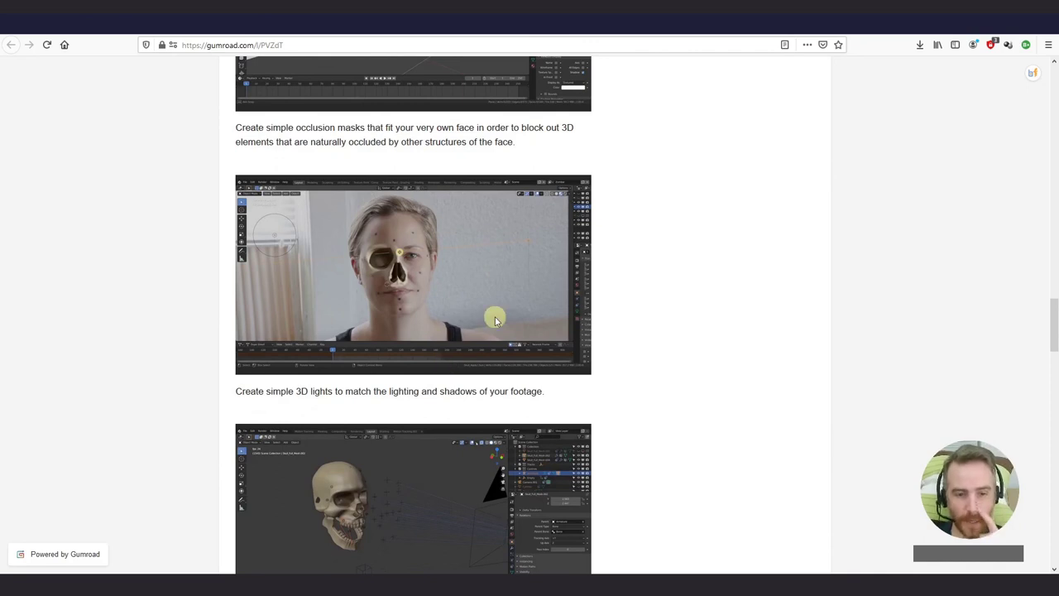
scroll(495, 321, "down", 3)
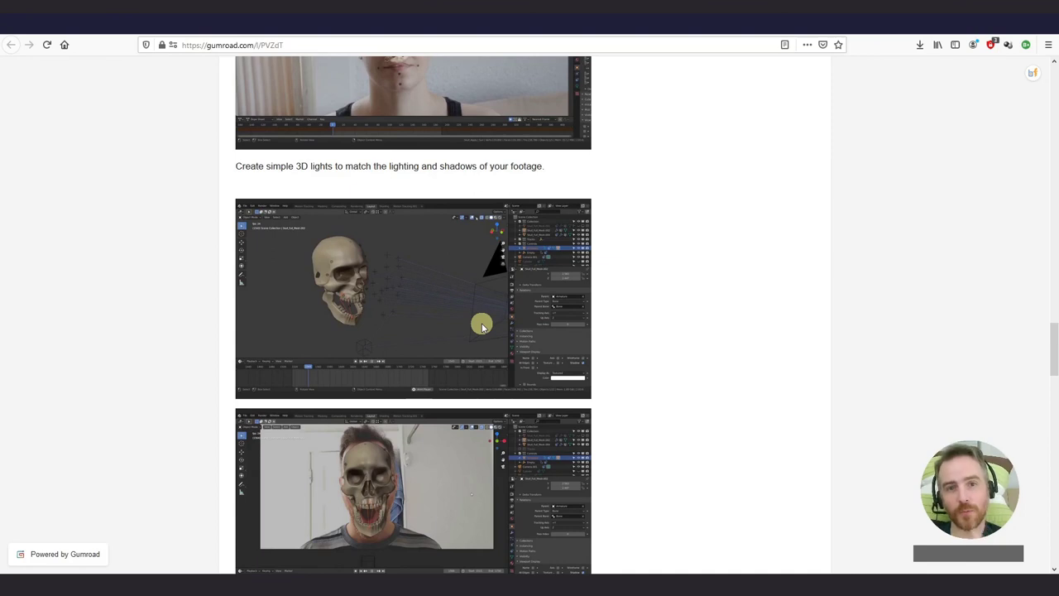
- Read the Zombifying Extras section and the pre-order offer with its footnotes down to the end of the product page
scroll(482, 326, "down", 6)
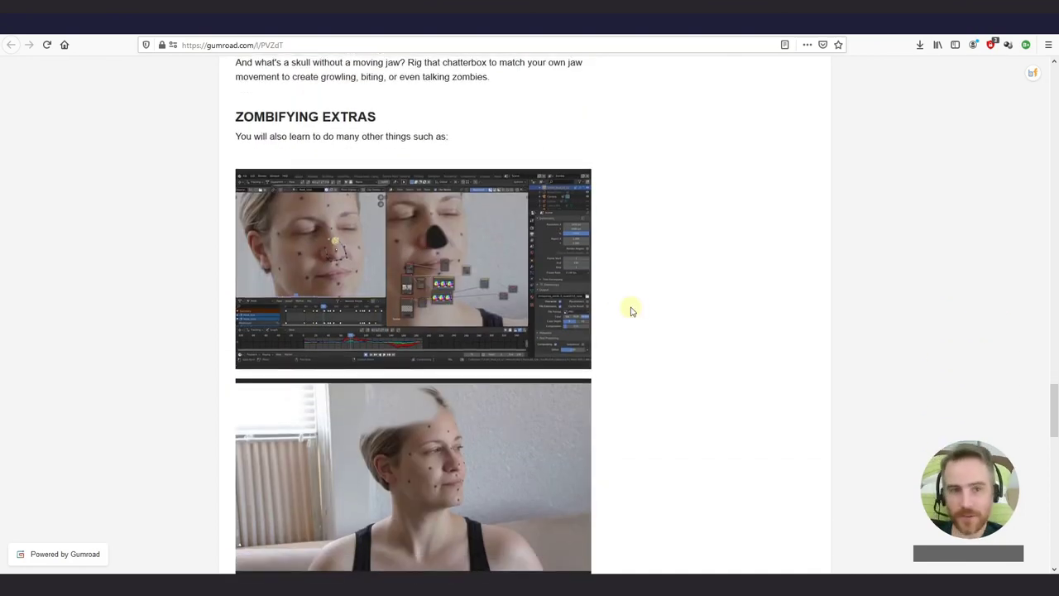
scroll(532, 298, "down", 3)
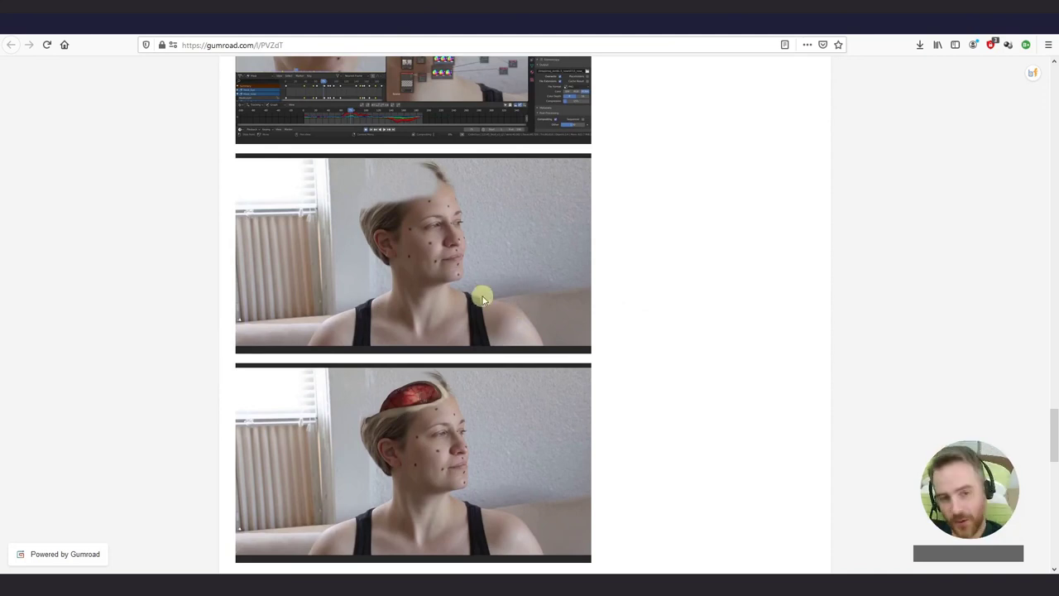
scroll(418, 199, "down", 3)
scroll(418, 172, "up", 1)
scroll(436, 174, "down", 1)
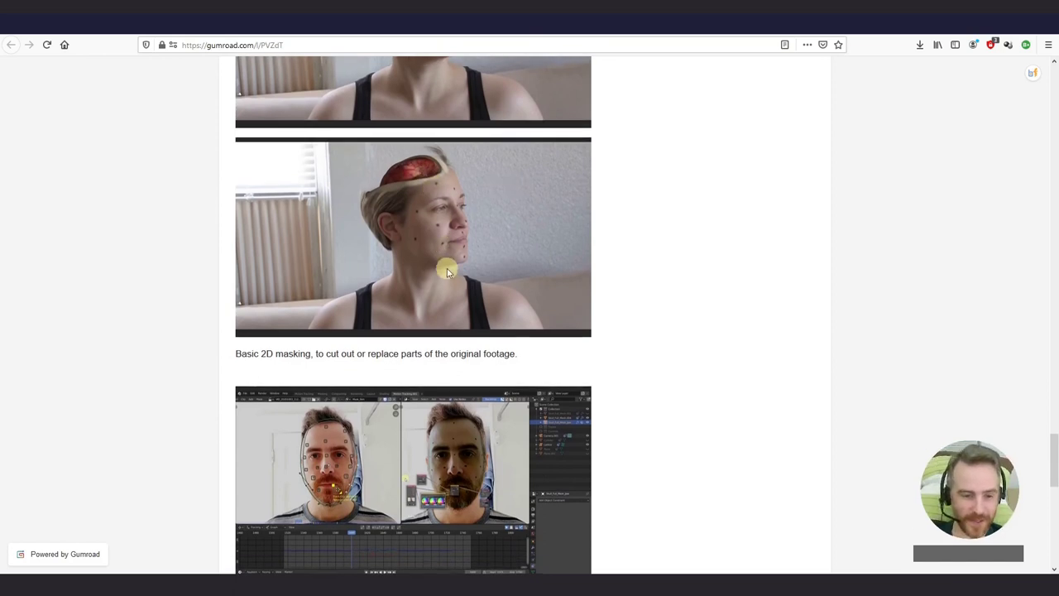
scroll(445, 270, "down", 3)
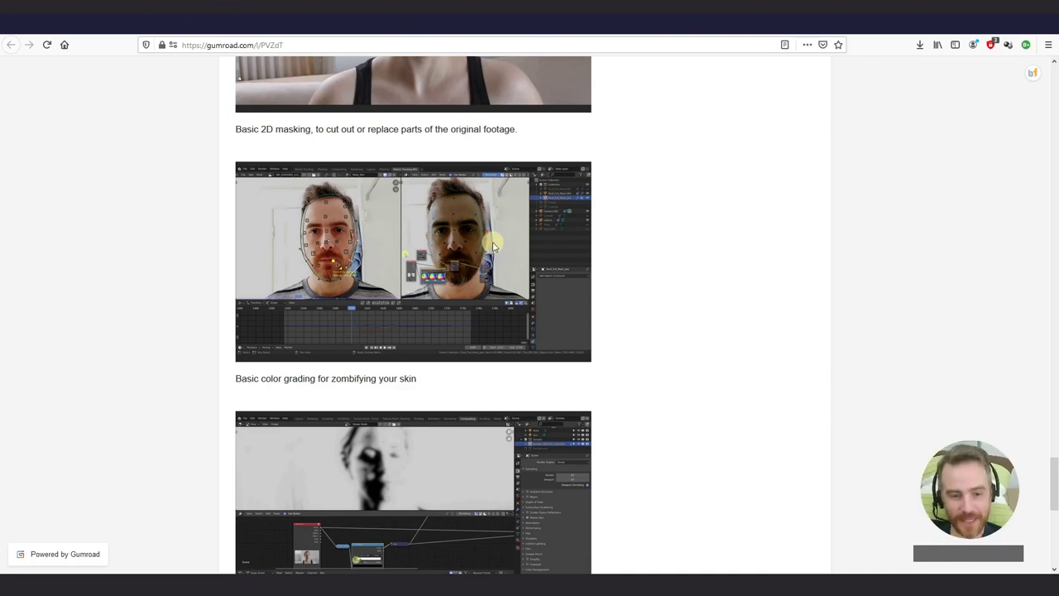
scroll(447, 256, "down", 2)
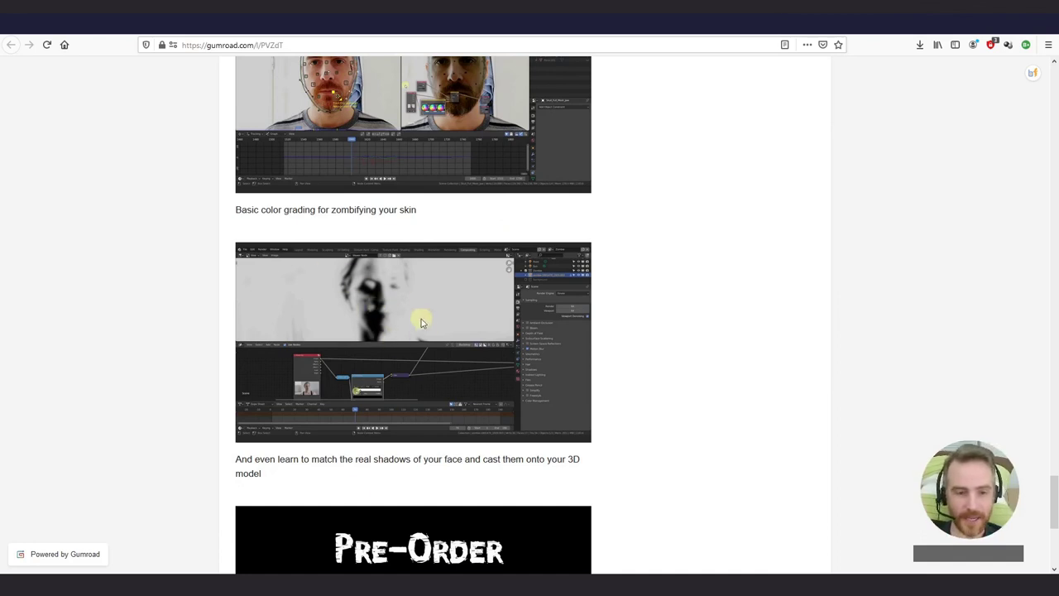
scroll(422, 322, "down", 1)
scroll(423, 334, "down", 4)
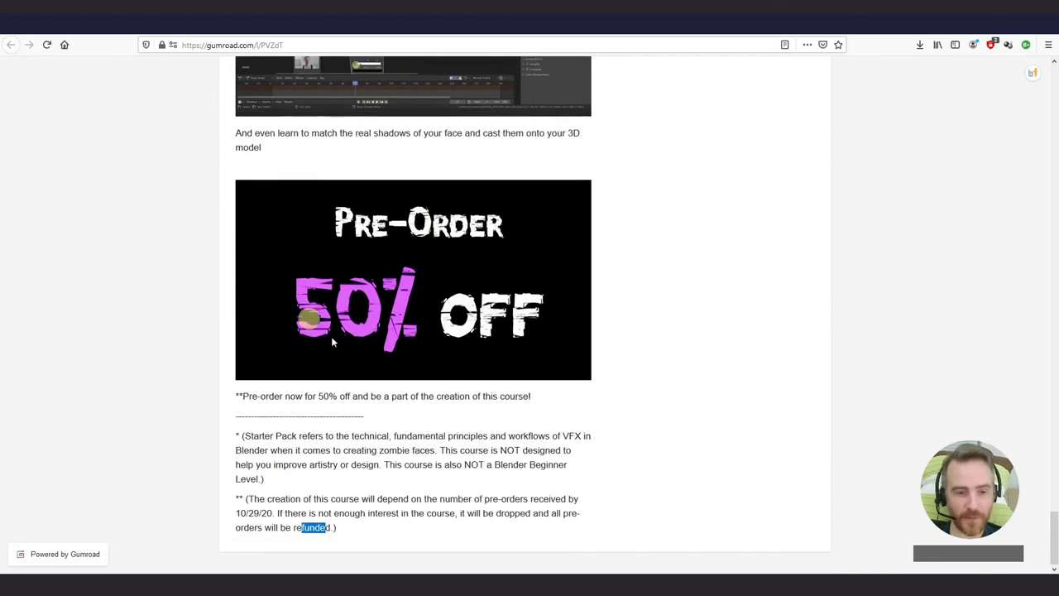